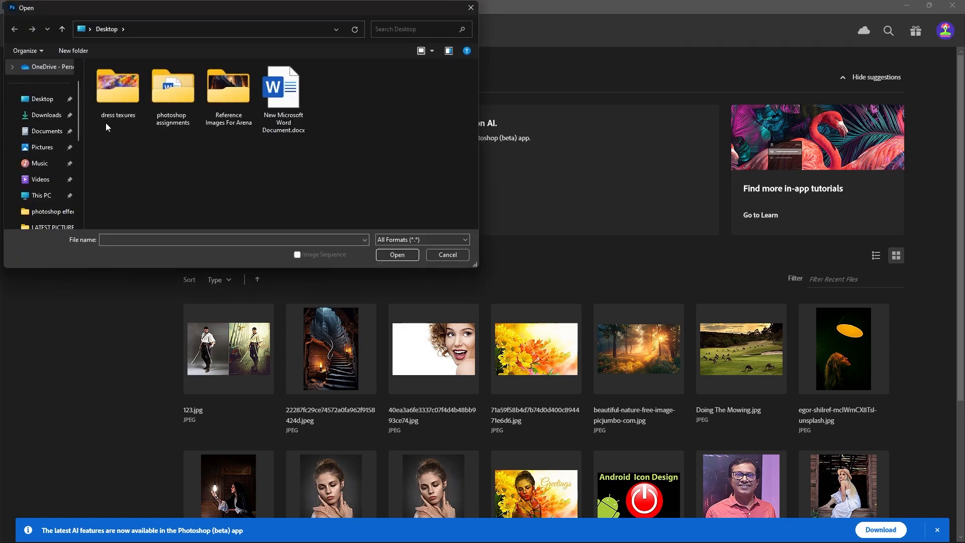
Open abstract-895395_1280.jpg and the portrait of the woman in the summer dress together from the "dress texures" folder.
{"action": "double_click", "coordinate": [117, 105]}
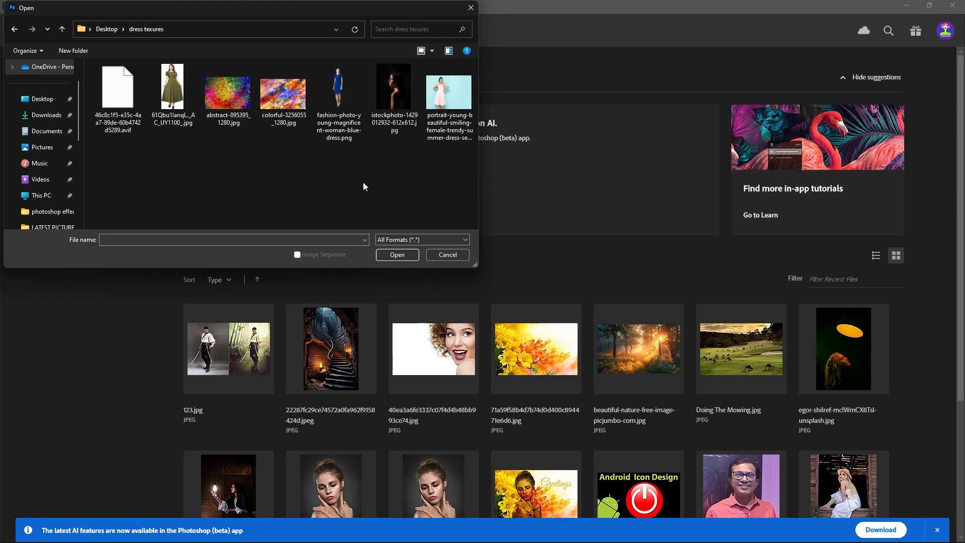
{"action": "left_click", "coordinate": [453, 134]}
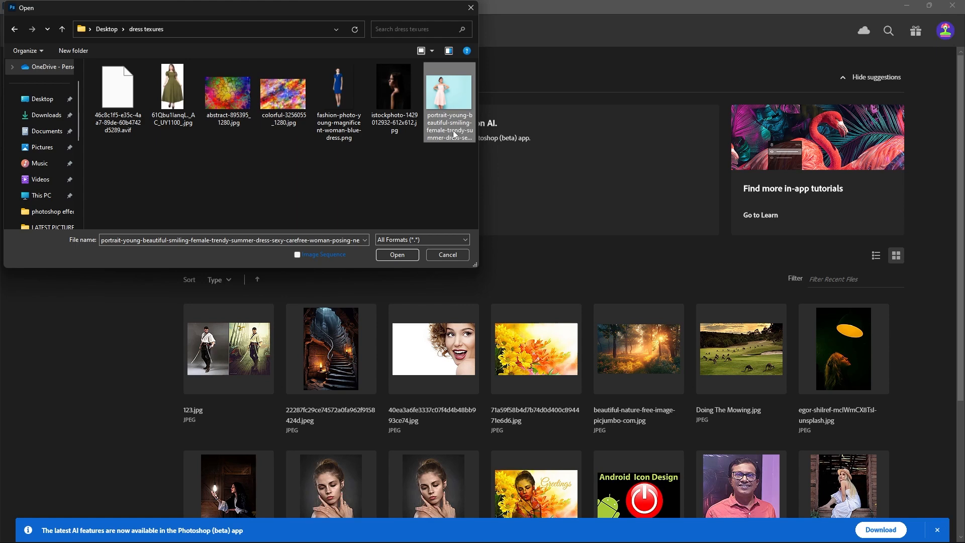
{"action": "left_click", "coordinate": [231, 123], "text": "ctrl"}
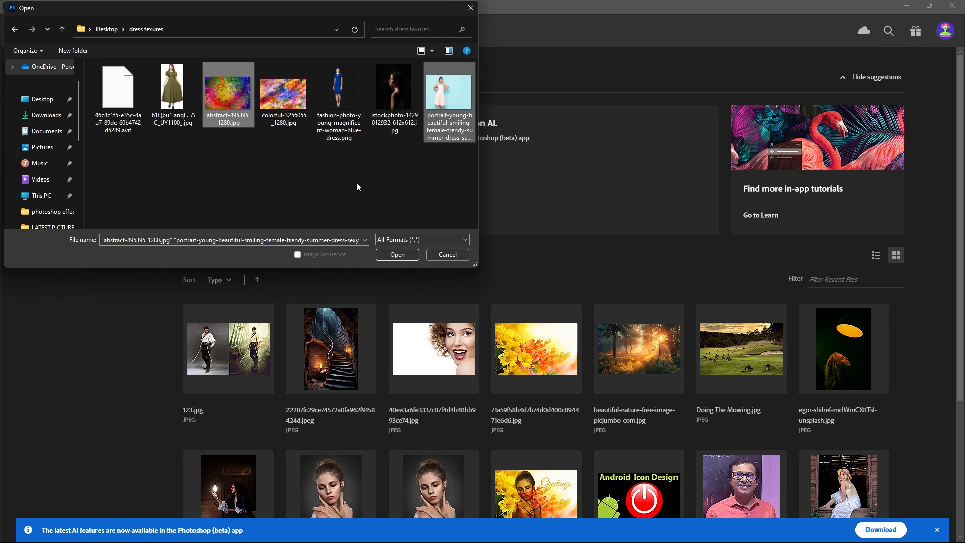
{"action": "left_click", "coordinate": [399, 254]}
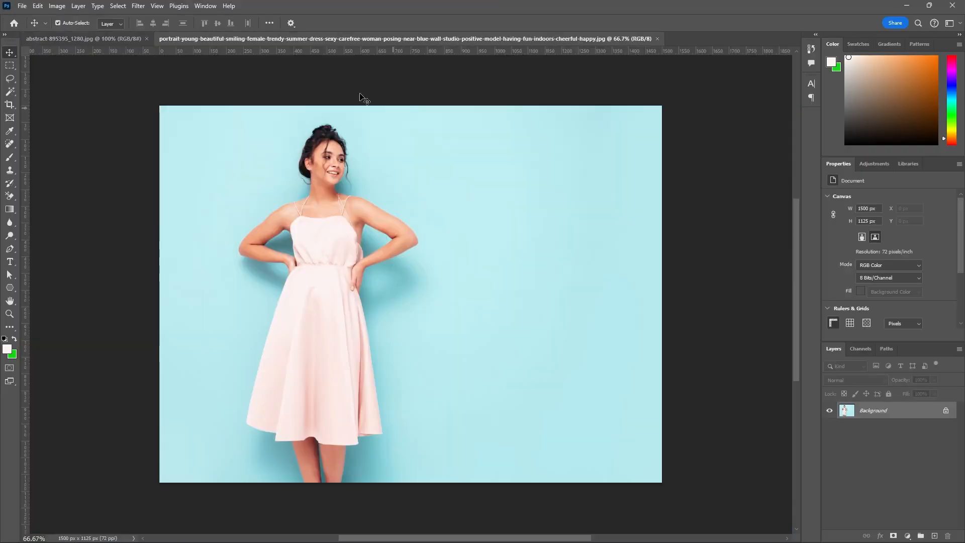
Check both opened images and unlock the Background layer of the portrait photo.
{"action": "left_click", "coordinate": [94, 42]}
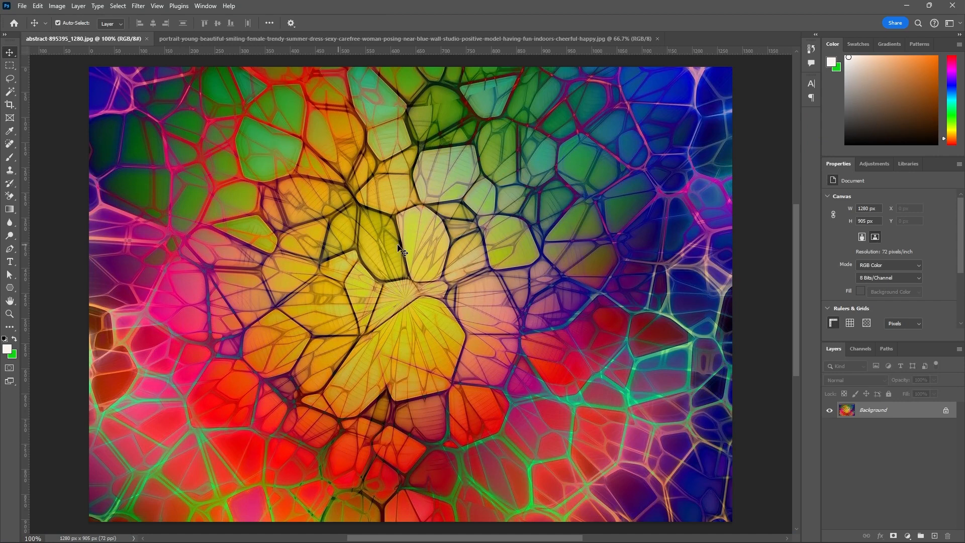
{"action": "left_click", "coordinate": [492, 39]}
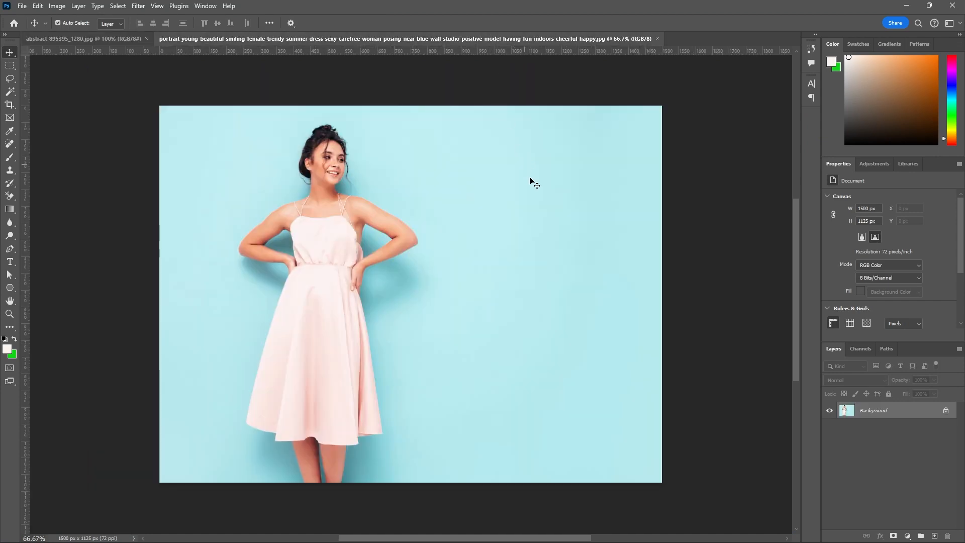
{"action": "left_click", "coordinate": [946, 411]}
{"action": "scroll", "coordinate": [414, 147], "scroll_direction": "up", "scroll_amount": 1}
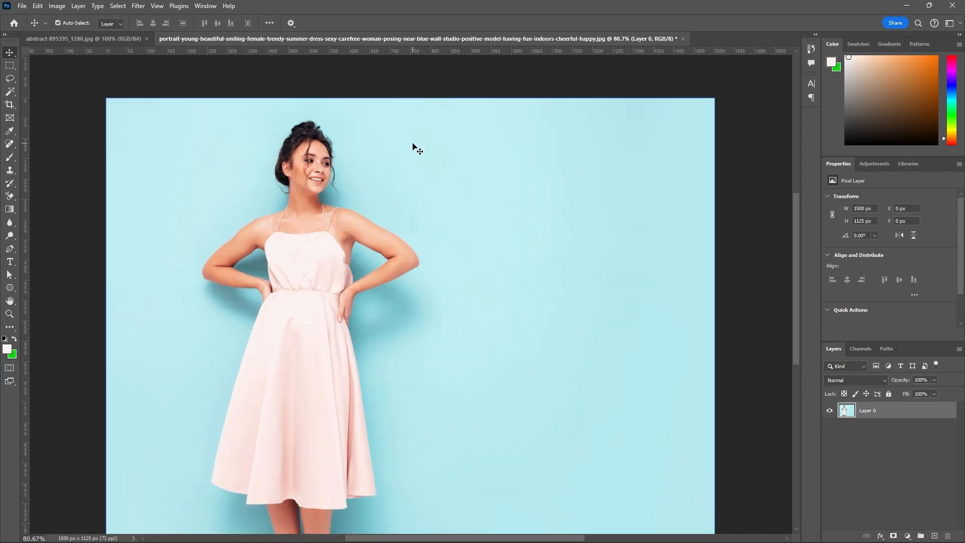
{"action": "scroll", "coordinate": [413, 147], "scroll_direction": "down", "scroll_amount": 1}
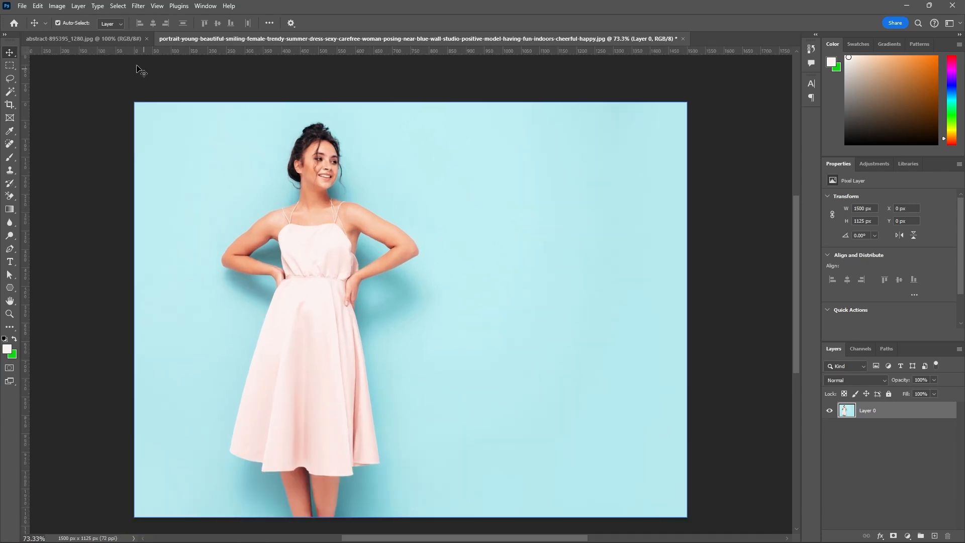
Raise the portrait layer's contrast slightly with a Brightness/Contrast adjustment.
{"action": "left_click", "coordinate": [65, 10]}
{"action": "mouse_move", "coordinate": [107, 34]}
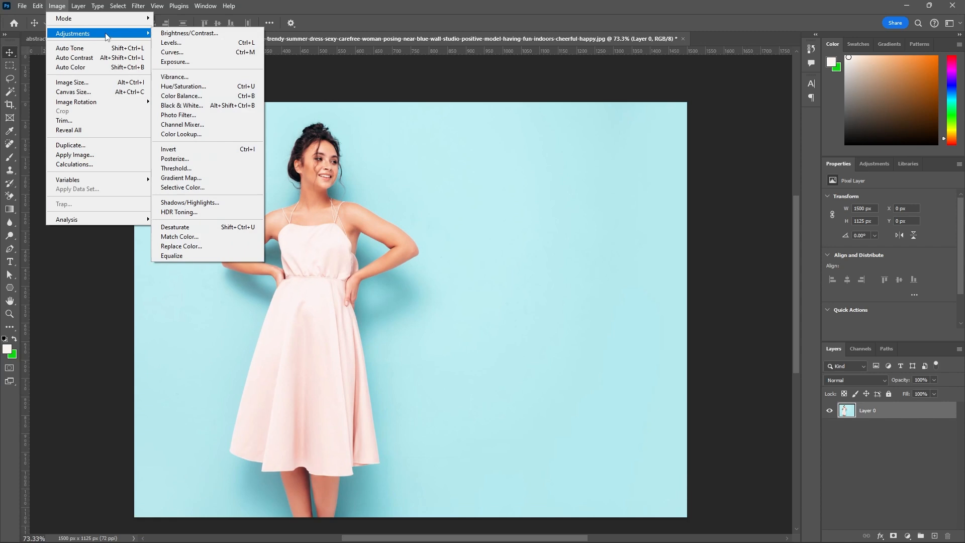
{"action": "left_click", "coordinate": [161, 33]}
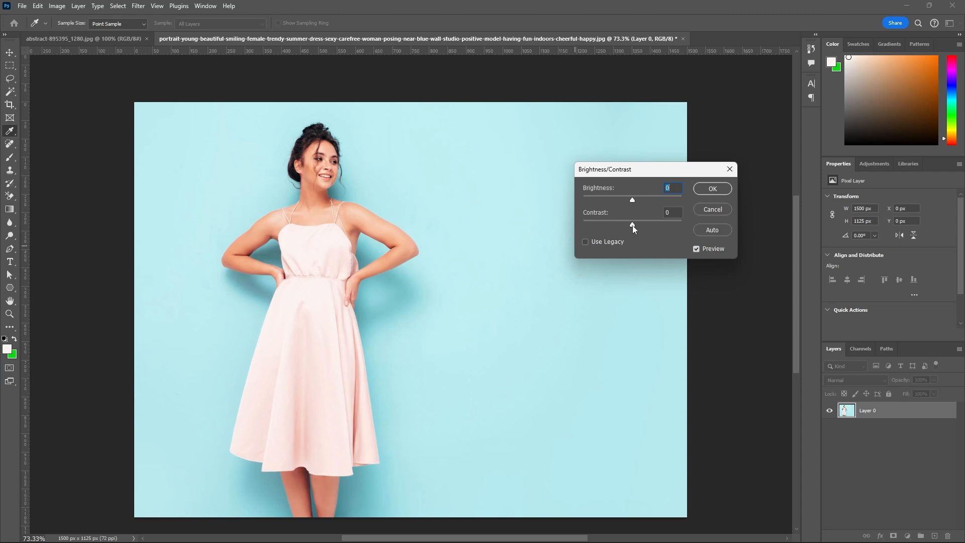
{"action": "left_click_drag", "start_coordinate": [637, 225], "coordinate": [638, 225]}
{"action": "left_click", "coordinate": [637, 225]}
{"action": "left_click", "coordinate": [714, 189]}
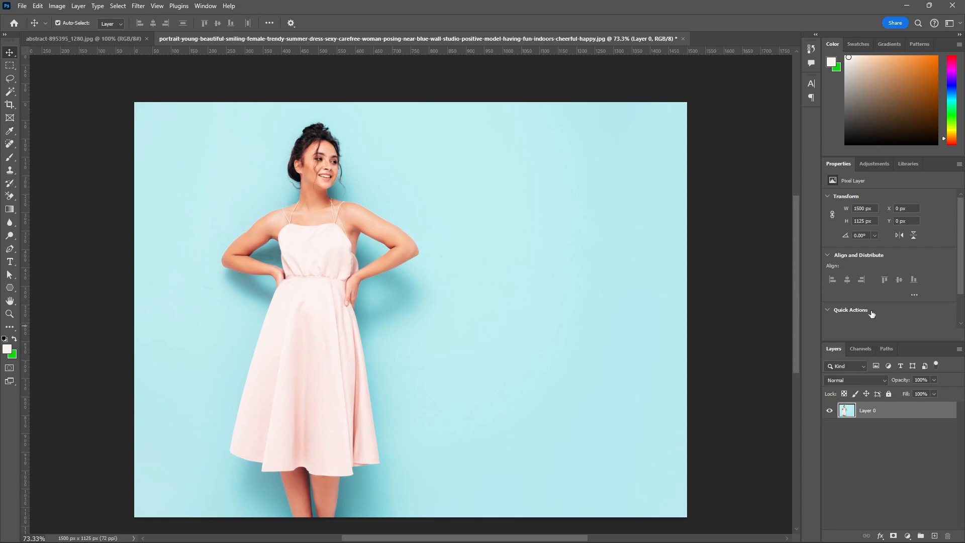
Unlock the Background layer of abstract-895395_1280.jpg and return to the portrait document.
{"action": "left_click", "coordinate": [125, 37]}
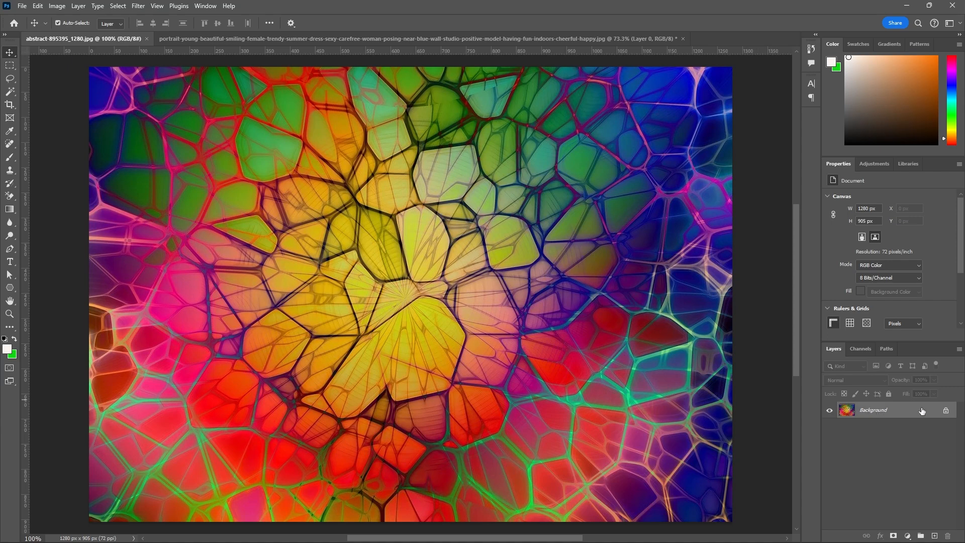
{"action": "left_click", "coordinate": [947, 410]}
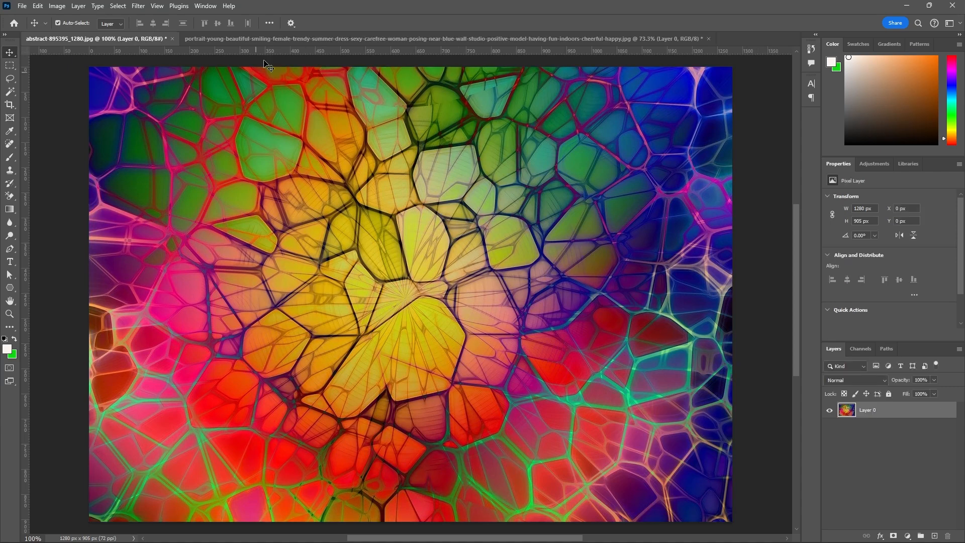
{"action": "left_click", "coordinate": [280, 40]}
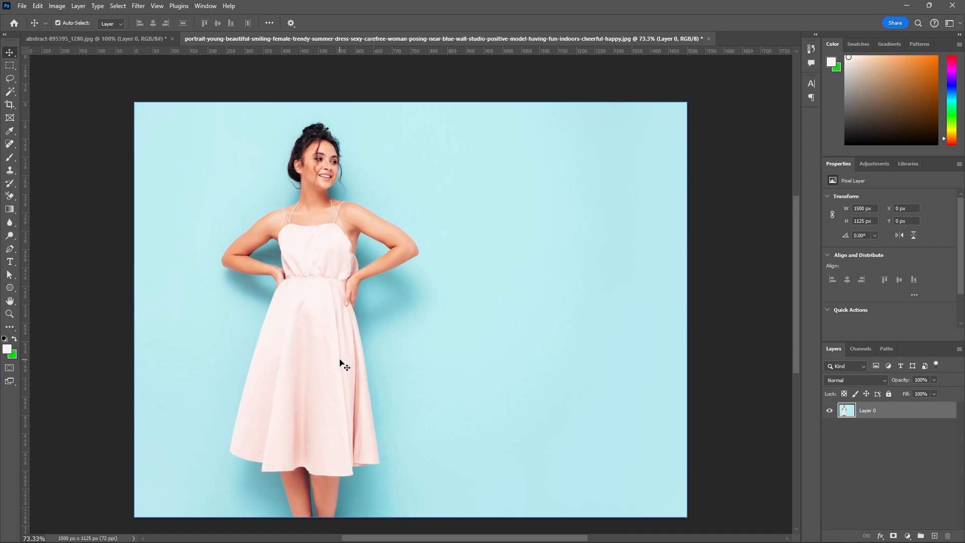
{"action": "scroll", "coordinate": [340, 363], "scroll_direction": "up", "scroll_amount": 1}
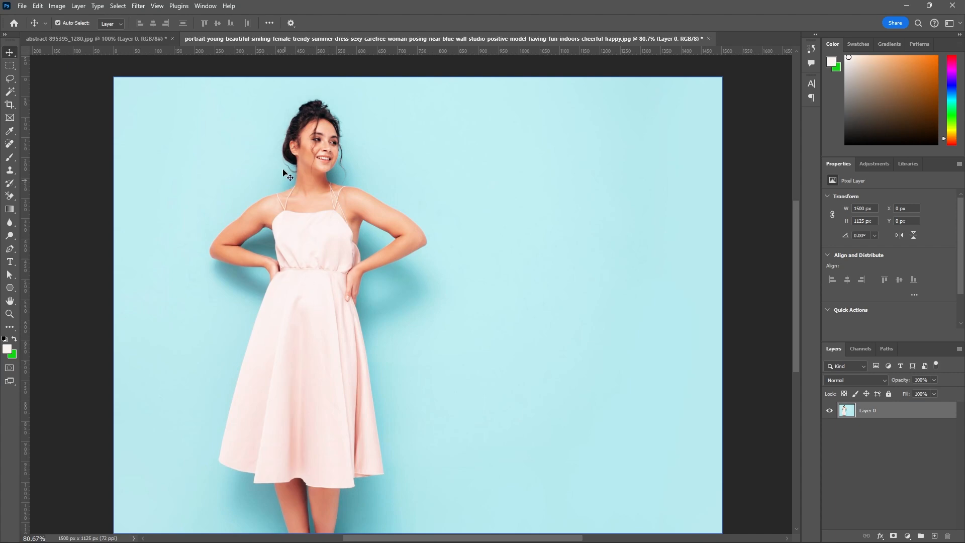
Copy the abstract texture into the portrait document as a new layer above the woman.
{"action": "left_click", "coordinate": [152, 40]}
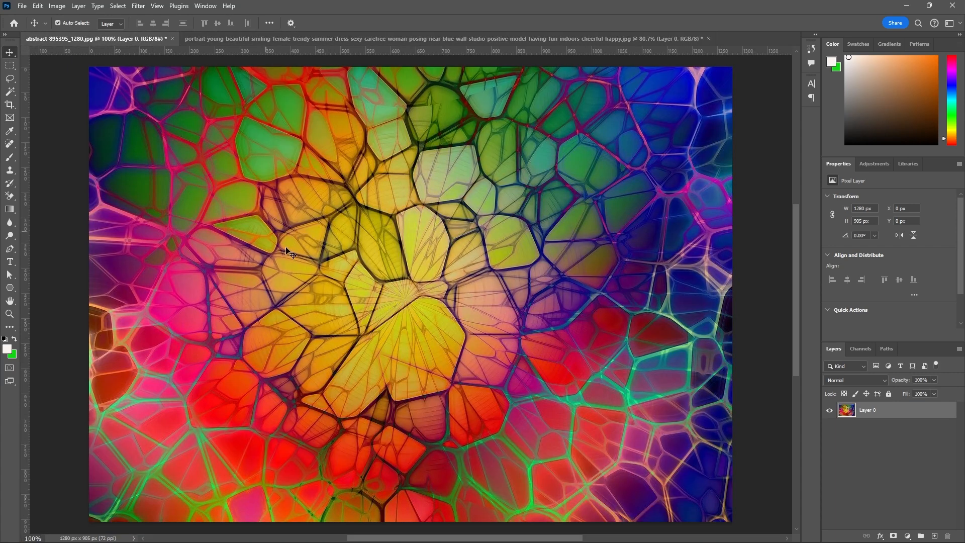
{"action": "left_click", "coordinate": [361, 41]}
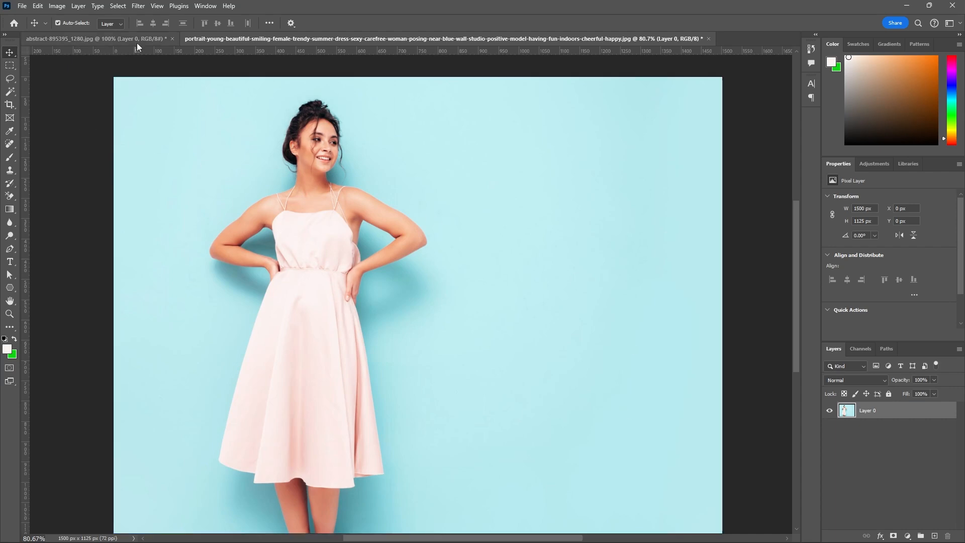
{"action": "left_click", "coordinate": [159, 43]}
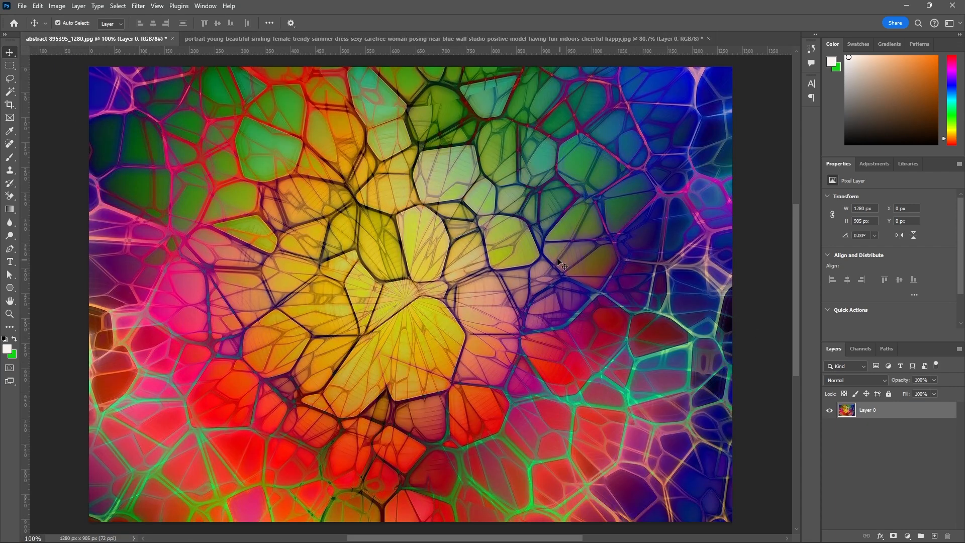
{"action": "left_click_drag", "start_coordinate": [543, 243], "coordinate": [422, 291]}
{"action": "scroll", "coordinate": [330, 259], "scroll_direction": "down", "scroll_amount": 3}
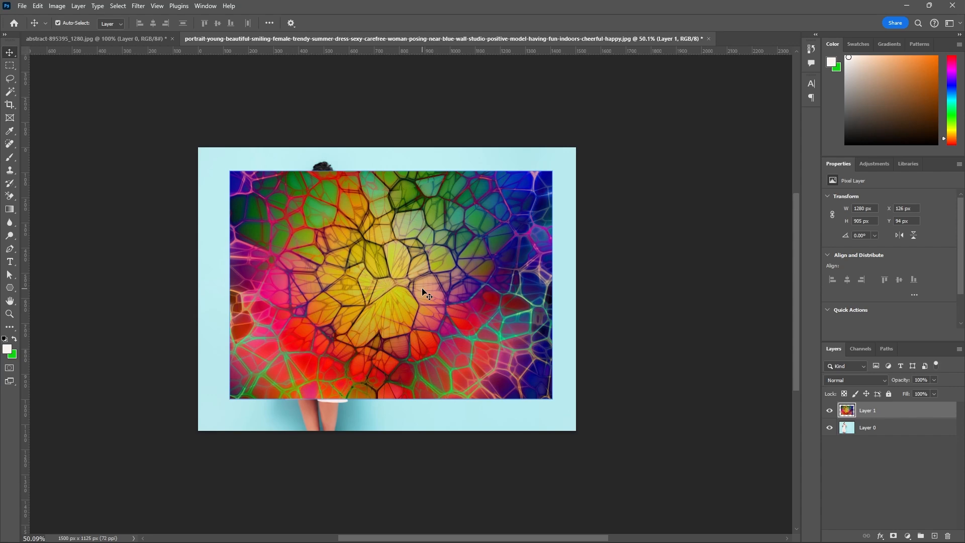
Scale the texture layer to 70% and rotate it 90° with Free Transform.
{"action": "key", "text": "ctrl+t"}
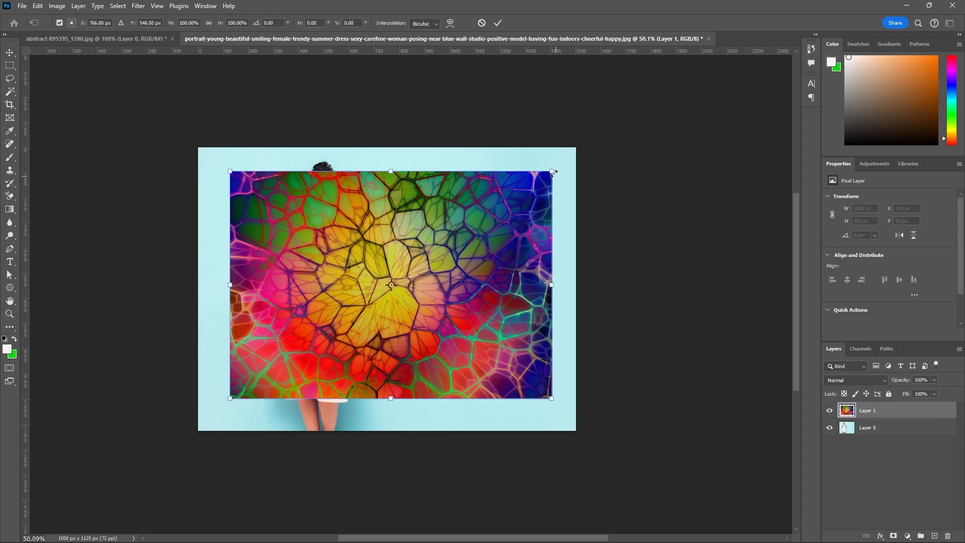
{"action": "left_click_drag", "start_coordinate": [553, 172], "coordinate": [460, 244]}
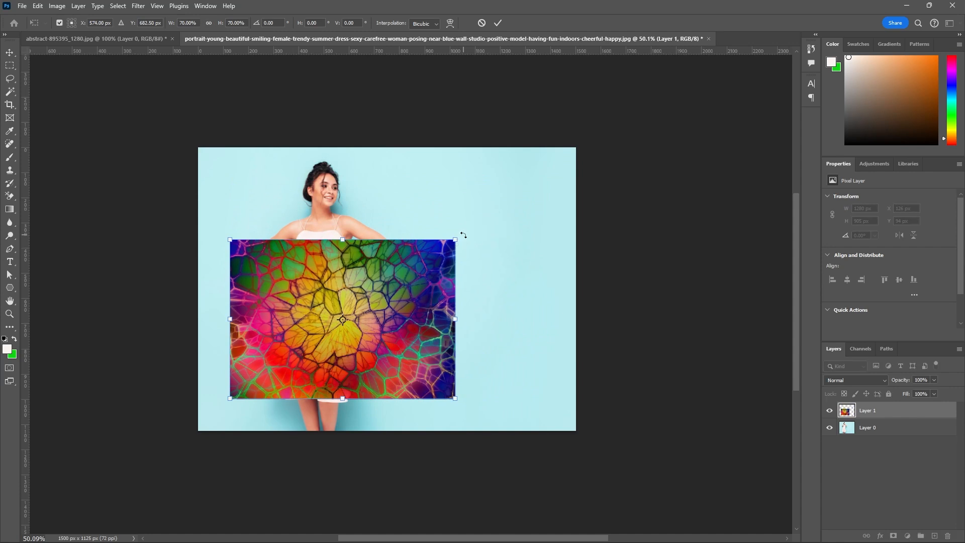
{"action": "left_click_drag", "start_coordinate": [464, 234], "coordinate": [407, 398]}
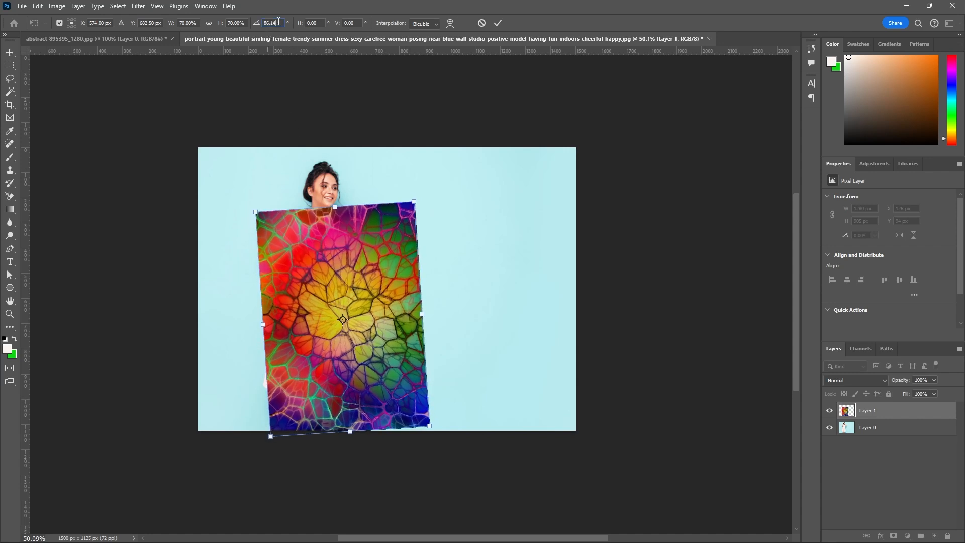
{"action": "left_click_drag", "start_coordinate": [278, 21], "coordinate": [264, 22]}
{"action": "type", "text": "90"}
{"action": "left_click", "coordinate": [498, 22]}
Move the texture layer over the woman's dress and set its opacity to 60%.
{"action": "left_click_drag", "start_coordinate": [368, 277], "coordinate": [340, 263]}
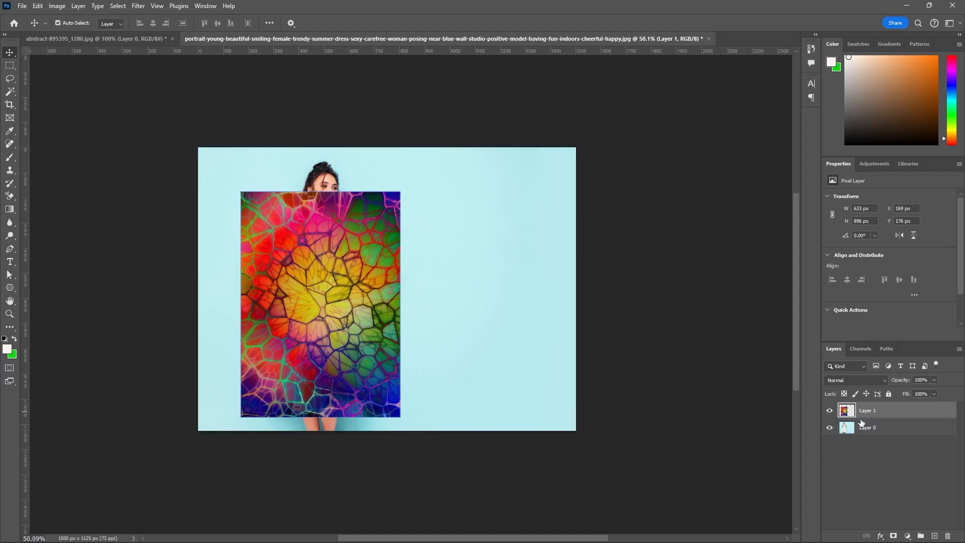
{"action": "left_click", "coordinate": [934, 379]}
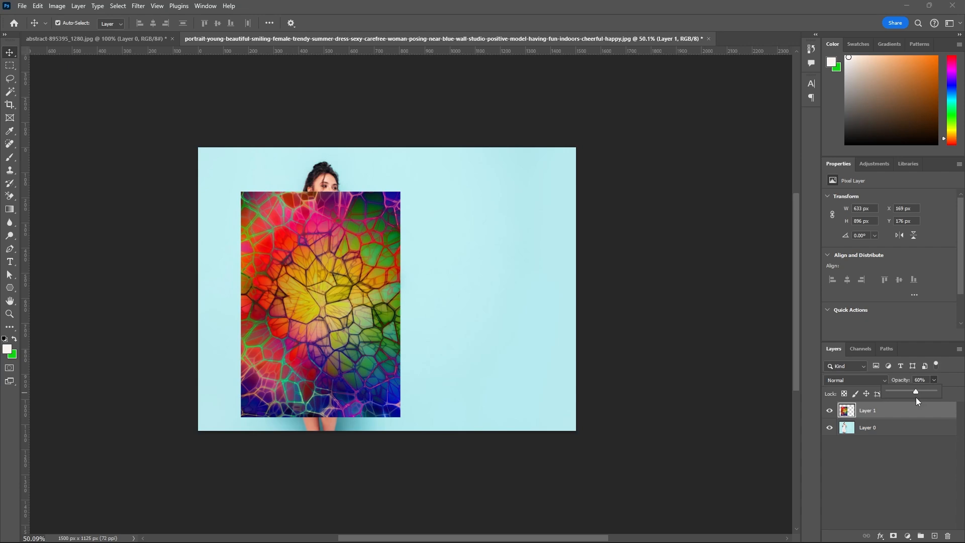
{"action": "scroll", "coordinate": [304, 321], "scroll_direction": "up", "scroll_amount": 3}
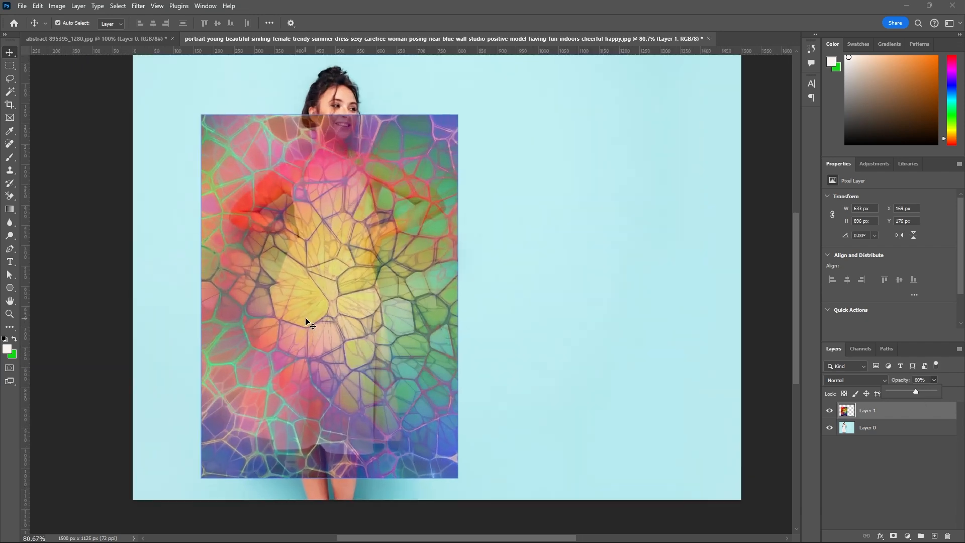
{"action": "scroll", "coordinate": [372, 289], "scroll_direction": "up", "scroll_amount": 1}
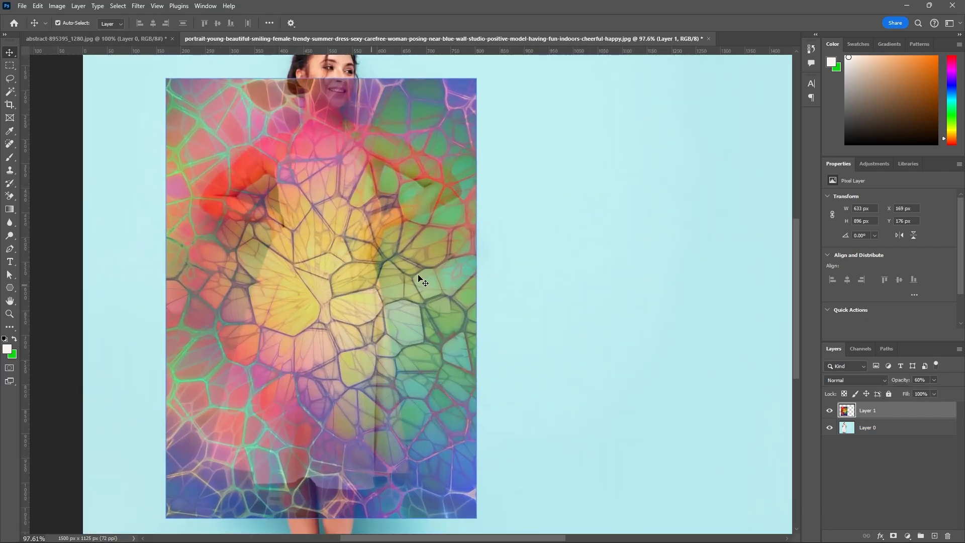
{"action": "left_click_drag", "start_coordinate": [419, 275], "coordinate": [421, 285]}
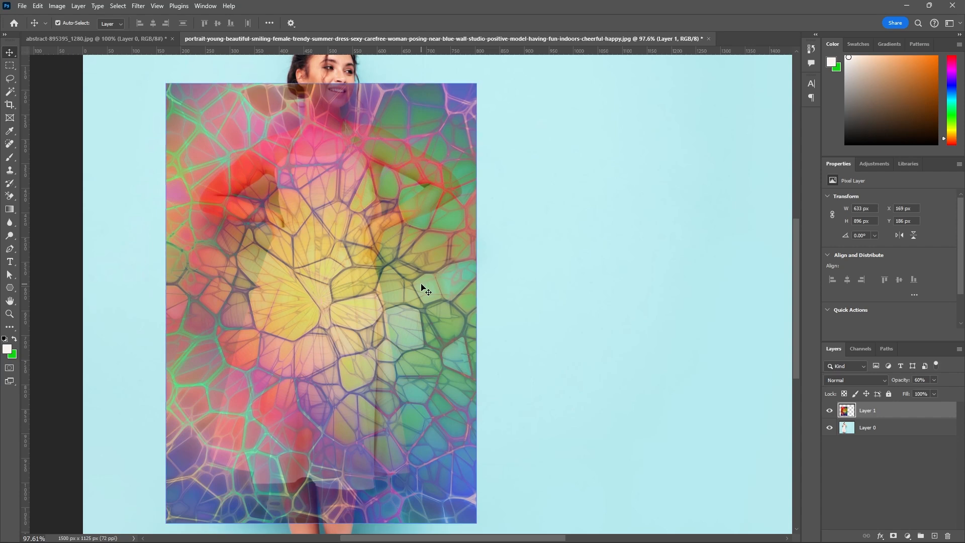
Scale the texture layer down proportionally to about 81% and keep it over the dress with Free Transform.
{"action": "key", "text": "ctrl+t"}
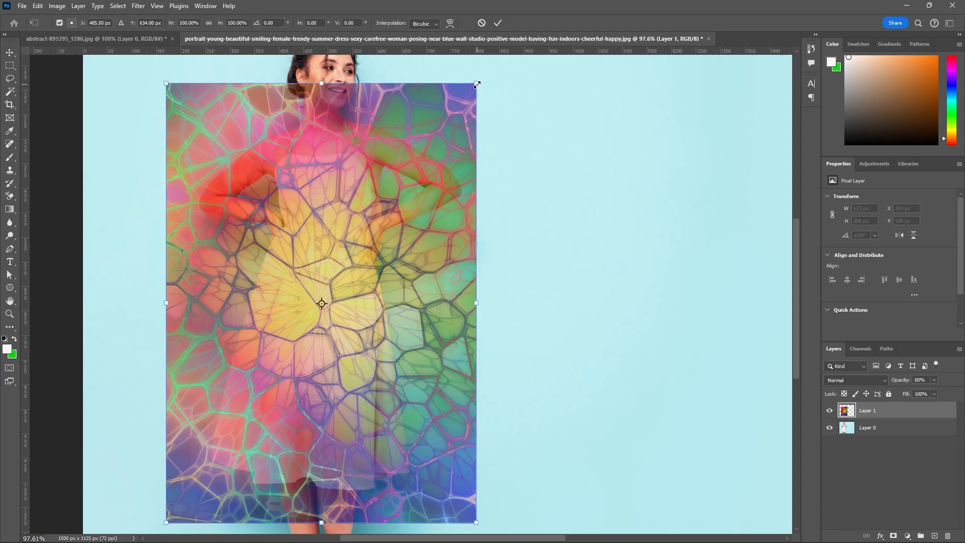
{"action": "left_click_drag", "start_coordinate": [477, 84], "coordinate": [438, 163]}
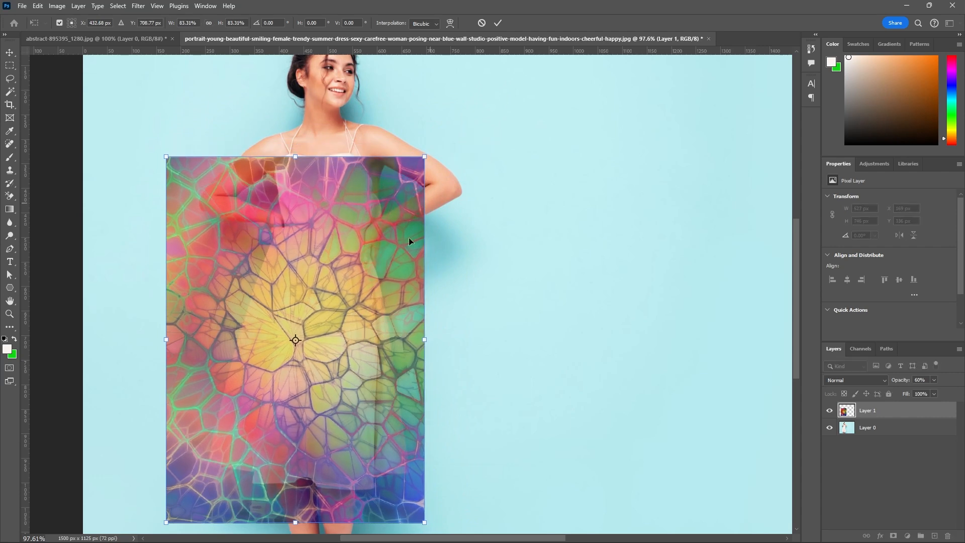
{"action": "left_click_drag", "start_coordinate": [381, 272], "coordinate": [407, 252]}
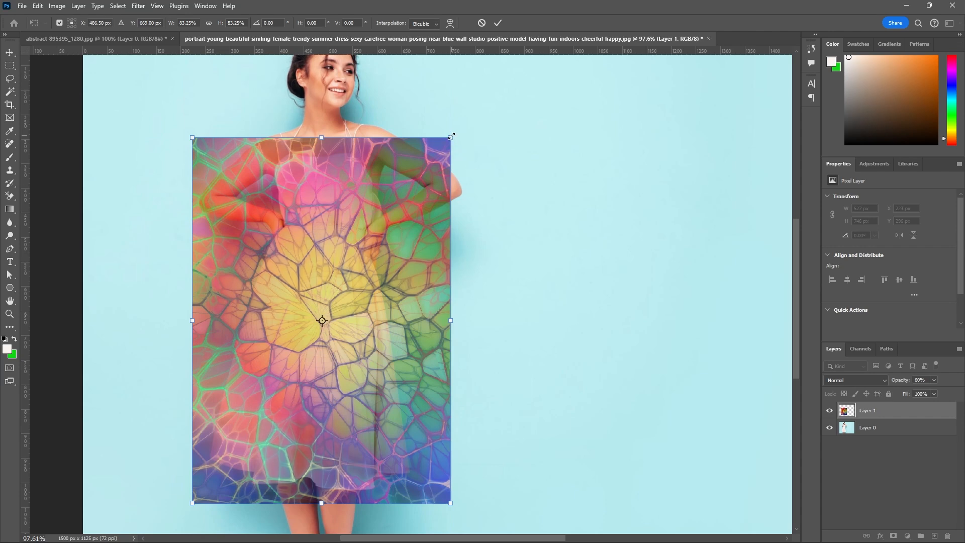
{"action": "left_click_drag", "start_coordinate": [450, 138], "coordinate": [445, 147]}
Fine-tune the texture's position over the dress to about X 218 px, Y 304 px and apply the transform.
{"action": "left_click_drag", "start_coordinate": [402, 228], "coordinate": [412, 217]}
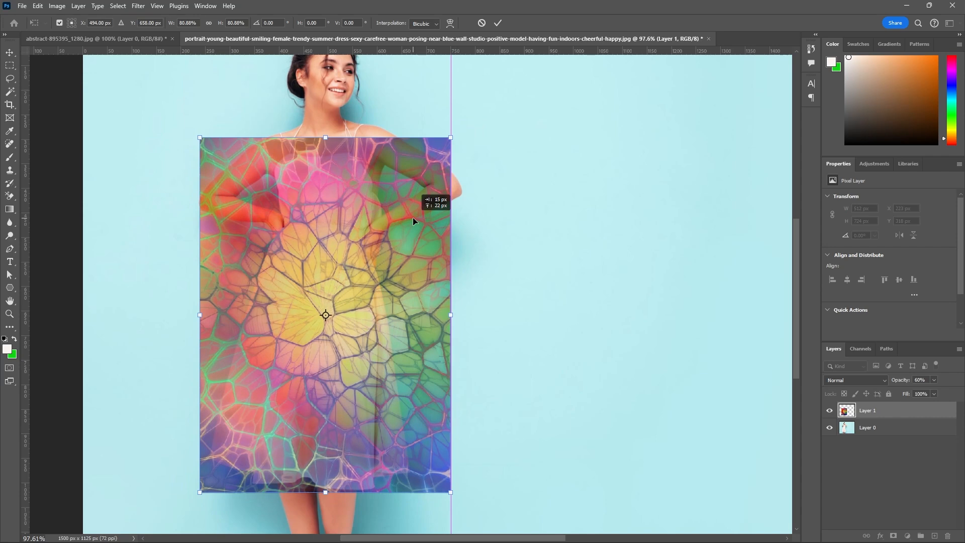
{"action": "left_click_drag", "start_coordinate": [412, 217], "coordinate": [403, 225]}
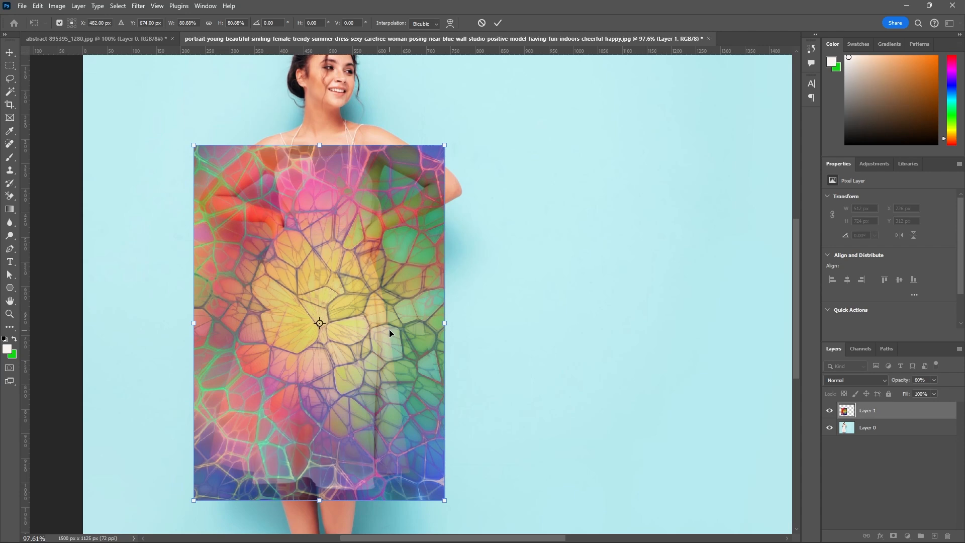
{"action": "key", "text": "Left"}
{"action": "key", "text": "Left"}
{"action": "key", "text": "Left"}
{"action": "key", "text": "Left"}
{"action": "key", "text": "Left"}
{"action": "key", "text": "Left"}
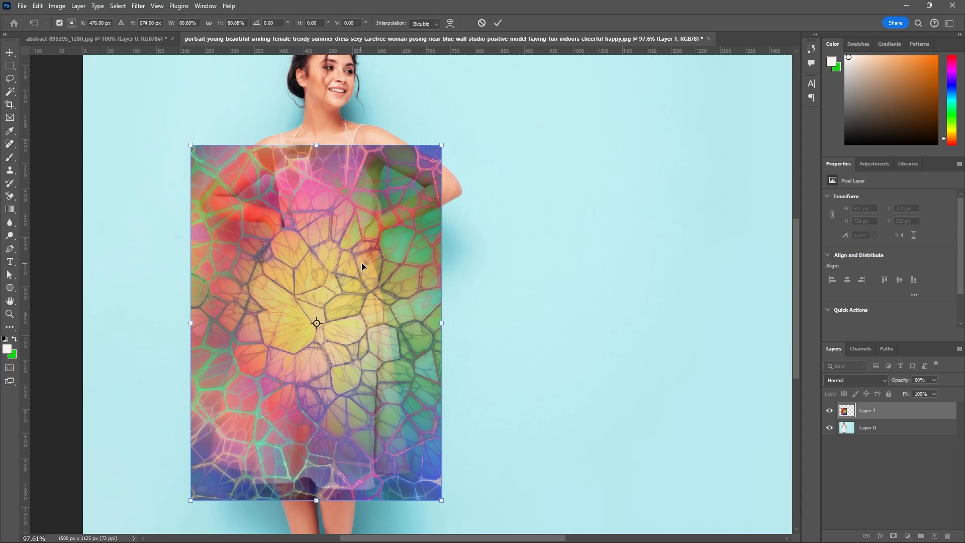
{"action": "mouse_move", "coordinate": [362, 267]}
{"action": "left_mouse_down"}
{"action": "mouse_move", "coordinate": [605, 259]}
{"action": "mouse_move", "coordinate": [432, 269]}
{"action": "mouse_move", "coordinate": [370, 262]}
{"action": "mouse_move", "coordinate": [360, 271]}
{"action": "left_mouse_up"}
{"action": "left_click_drag", "start_coordinate": [360, 272], "coordinate": [358, 291]}
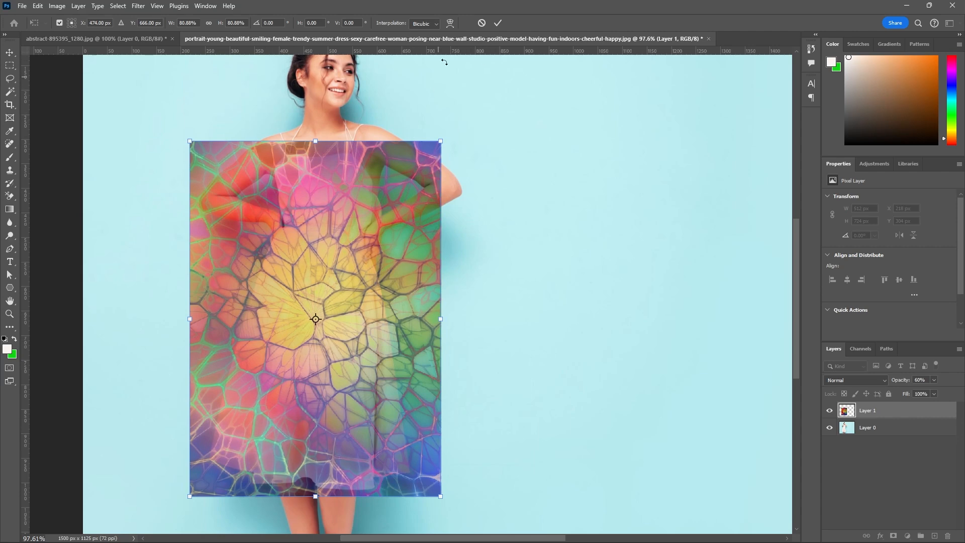
{"action": "left_click", "coordinate": [498, 23]}
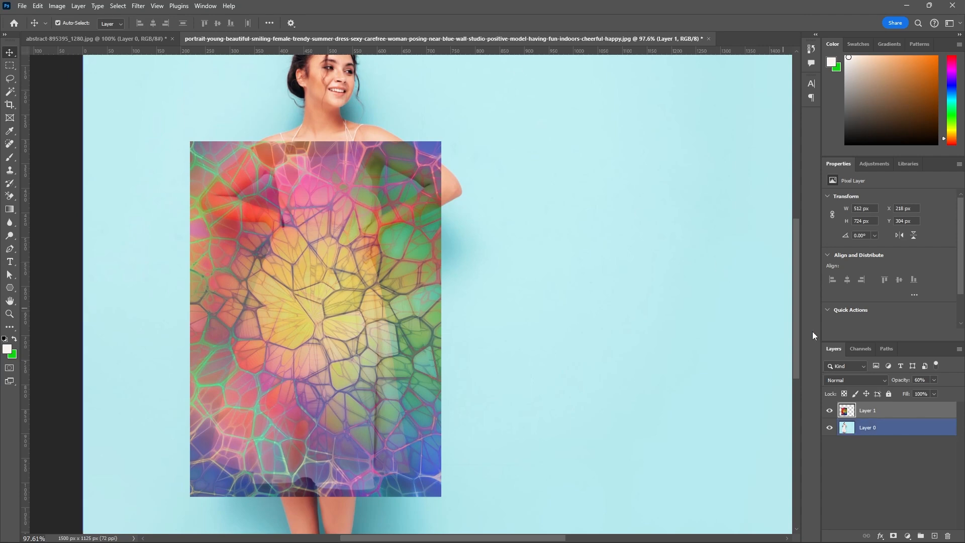
Hide the texture layer and make Layer 0, the portrait photo, the active layer.
{"action": "left_click", "coordinate": [830, 411]}
{"action": "left_click", "coordinate": [866, 427]}
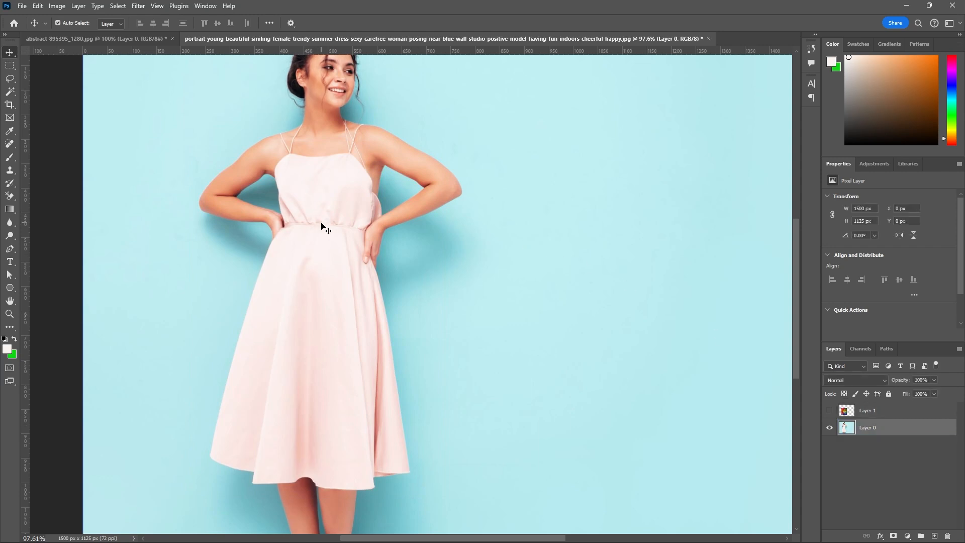
{"action": "scroll", "coordinate": [322, 226], "scroll_direction": "up", "scroll_amount": 1}
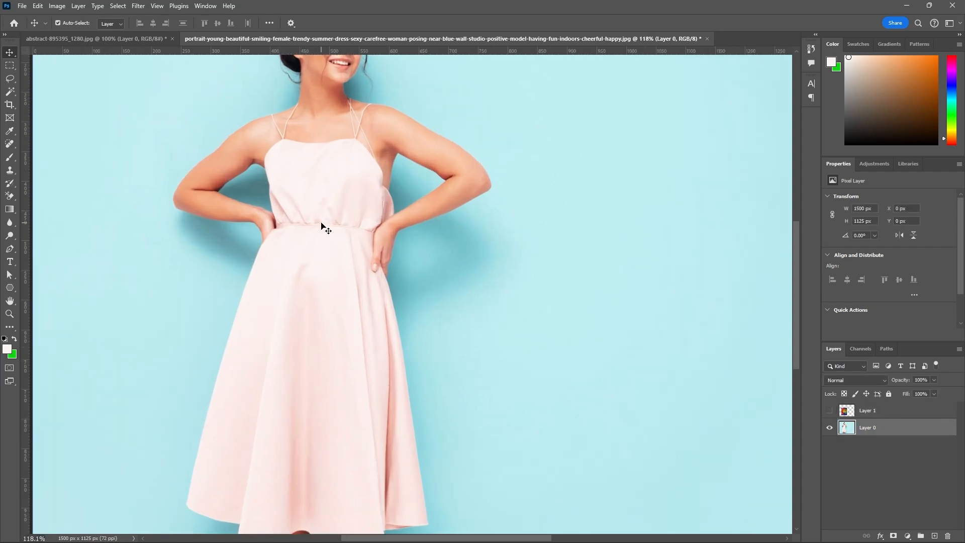
Select the main part of the dress with the Quick Selection tool in add mode, using a brush size of 80.
{"action": "left_click", "coordinate": [10, 92]}
{"action": "left_click", "coordinate": [58, 101]}
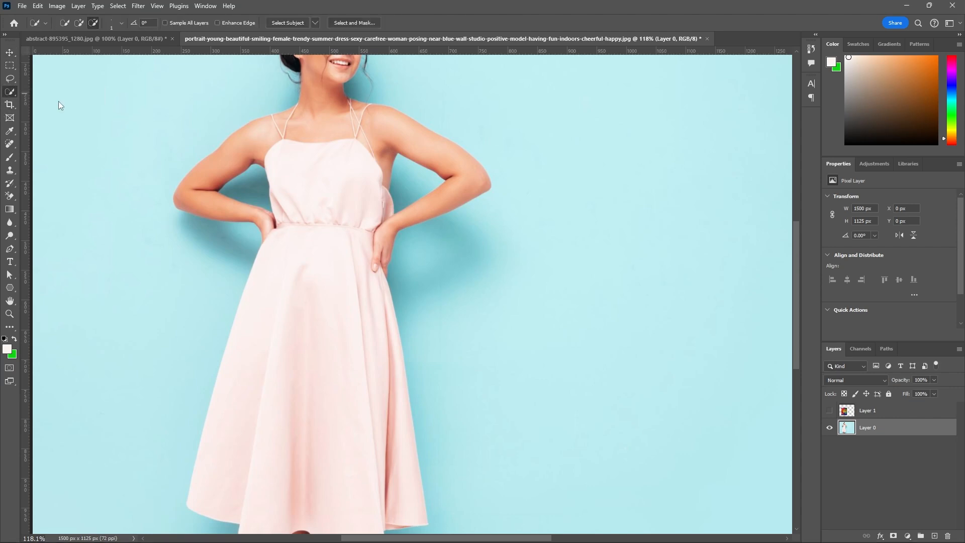
{"action": "left_click", "coordinate": [79, 23]}
{"action": "key", "text": "bracketright"}
{"action": "key", "text": "bracketright"}
{"action": "key", "text": "bracketright"}
{"action": "key", "text": "bracketright"}
{"action": "key", "text": "bracketright"}
{"action": "key", "text": "bracketright"}
{"action": "key", "text": "bracketright"}
{"action": "key", "text": "bracketright"}
{"action": "key", "text": "bracketright"}
{"action": "key", "text": "bracketright"}
{"action": "key", "text": "bracketright"}
{"action": "key", "text": "bracketright"}
{"action": "key", "text": "bracketright"}
{"action": "key", "text": "bracketright"}
{"action": "key", "text": "bracketright"}
{"action": "key", "text": "bracketright"}
{"action": "key", "text": "bracketright"}
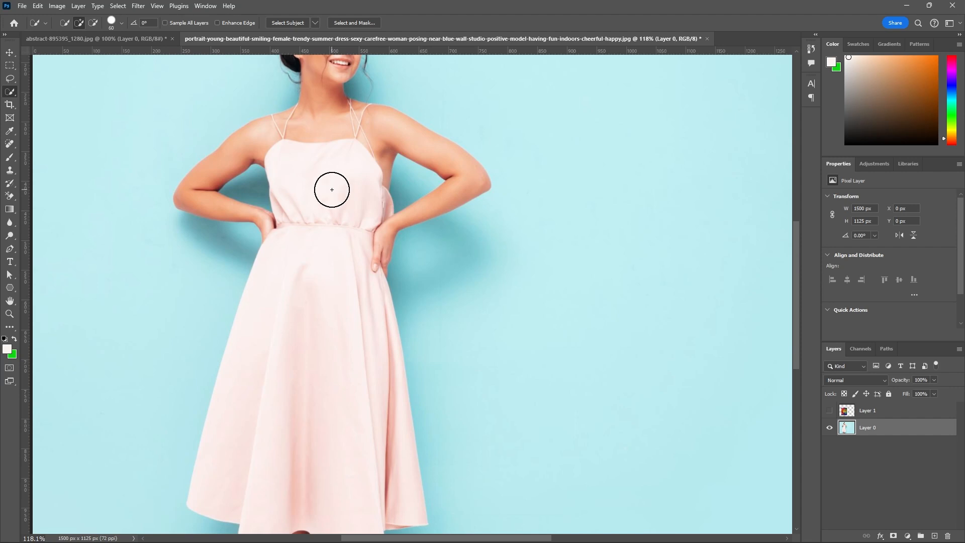
{"action": "key", "text": "bracketleft"}
{"action": "key", "text": "bracketright"}
{"action": "key", "text": "bracketright"}
{"action": "key", "text": "bracketright"}
{"action": "scroll", "coordinate": [328, 167], "scroll_direction": "down", "scroll_amount": 2}
{"action": "left_click", "coordinate": [317, 254]}
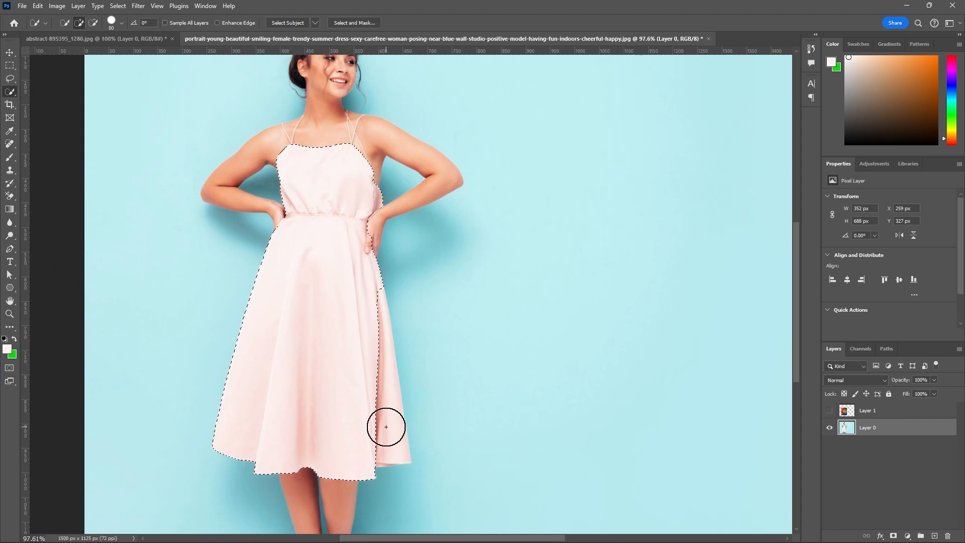
Add the unselected fold along the skirt's right edge to the selection, using a brush size reduced to about 20.
{"action": "scroll", "coordinate": [385, 424], "scroll_direction": "up", "scroll_amount": 3}
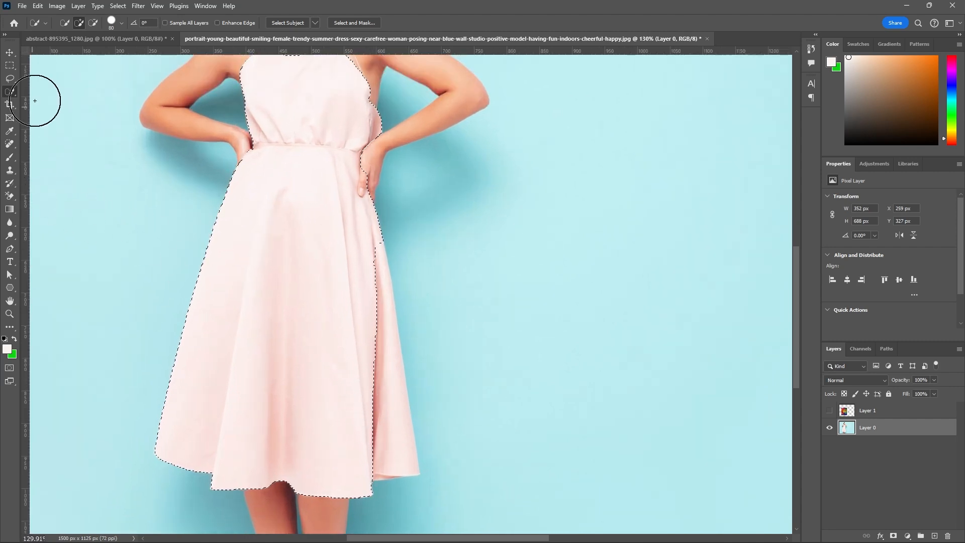
{"action": "key", "text": "bracketleft"}
{"action": "key", "text": "bracketleft"}
{"action": "key", "text": "bracketleft"}
{"action": "key", "text": "bracketleft"}
{"action": "key", "text": "bracketleft"}
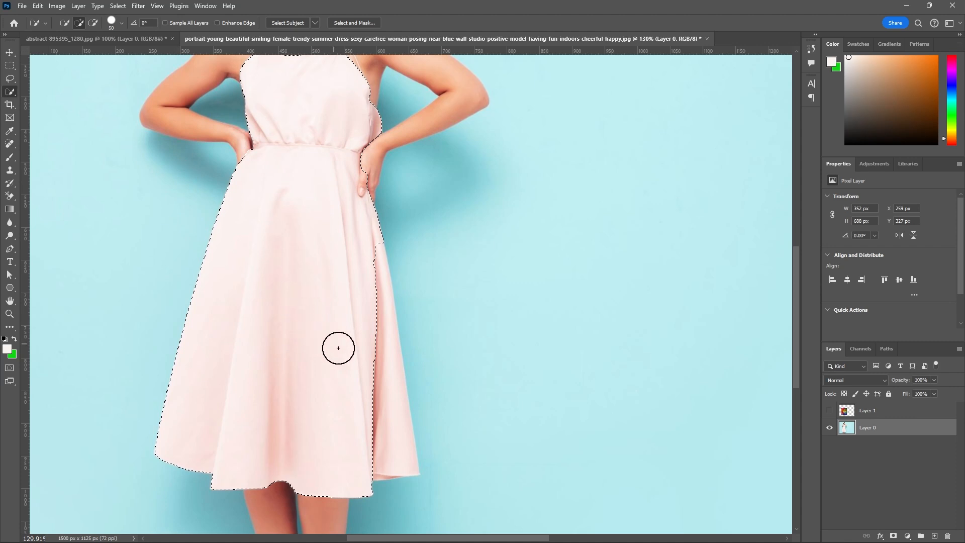
{"action": "scroll", "coordinate": [367, 384], "scroll_direction": "up", "scroll_amount": 2}
{"action": "key", "text": "bracketleft"}
{"action": "key", "text": "bracketleft"}
{"action": "key", "text": "bracketleft"}
{"action": "mouse_move", "coordinate": [374, 363]}
{"action": "left_mouse_down"}
{"action": "mouse_move", "coordinate": [379, 349]}
{"action": "mouse_move", "coordinate": [393, 466]}
{"action": "left_mouse_up"}
{"action": "key", "text": "bracketleft"}
{"action": "scroll", "coordinate": [358, 242], "scroll_direction": "down", "scroll_amount": 2}
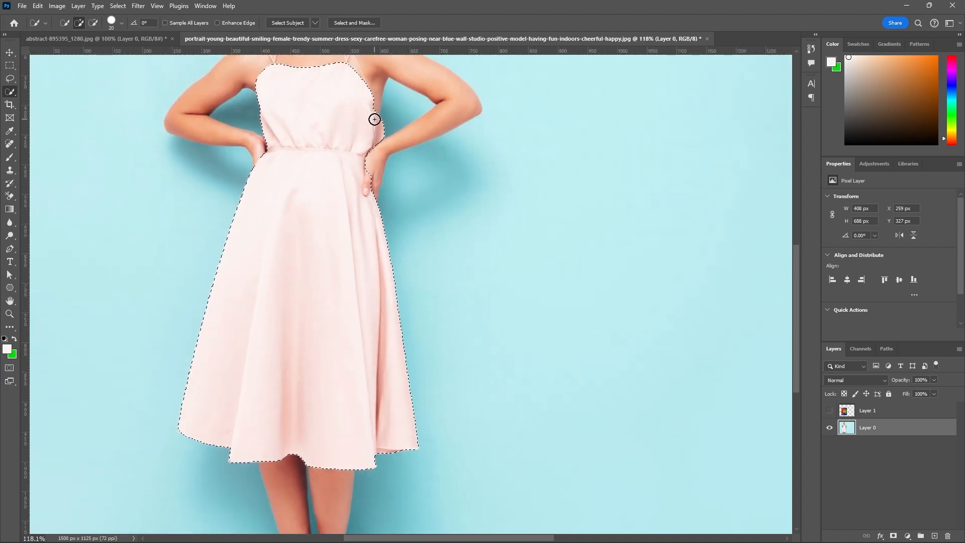
Inspect the selection outline around the bodice, straps, waist and hem at different magnifications.
{"action": "scroll", "coordinate": [373, 119], "scroll_direction": "down", "scroll_amount": 2}
{"action": "scroll", "coordinate": [338, 65], "scroll_direction": "up", "scroll_amount": 5}
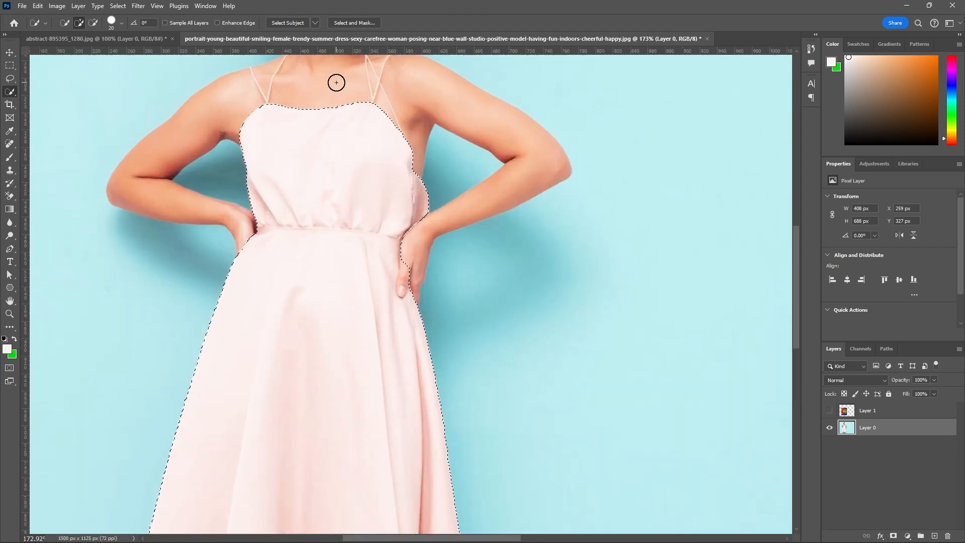
{"action": "scroll", "coordinate": [402, 108], "scroll_direction": "up", "scroll_amount": 2}
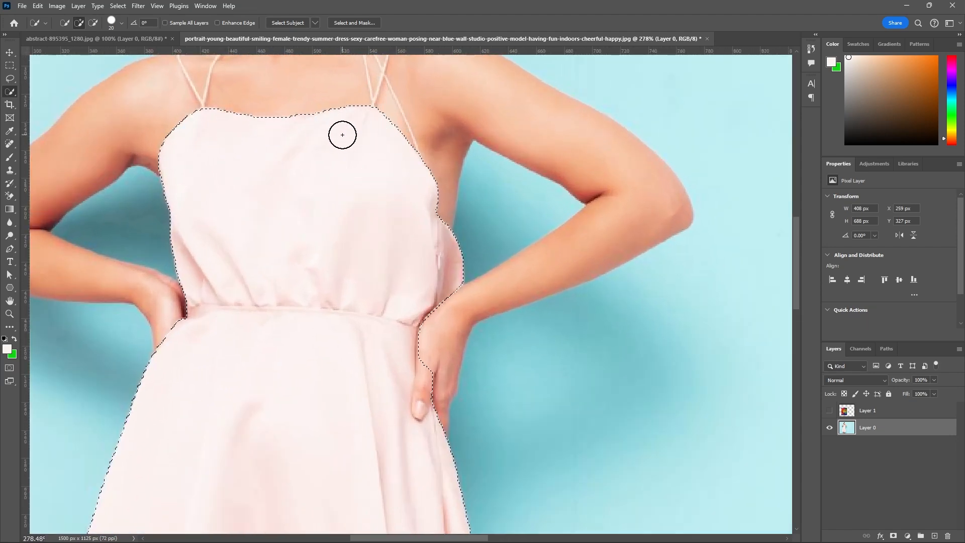
{"action": "scroll", "coordinate": [369, 161], "scroll_direction": "down", "scroll_amount": 2}
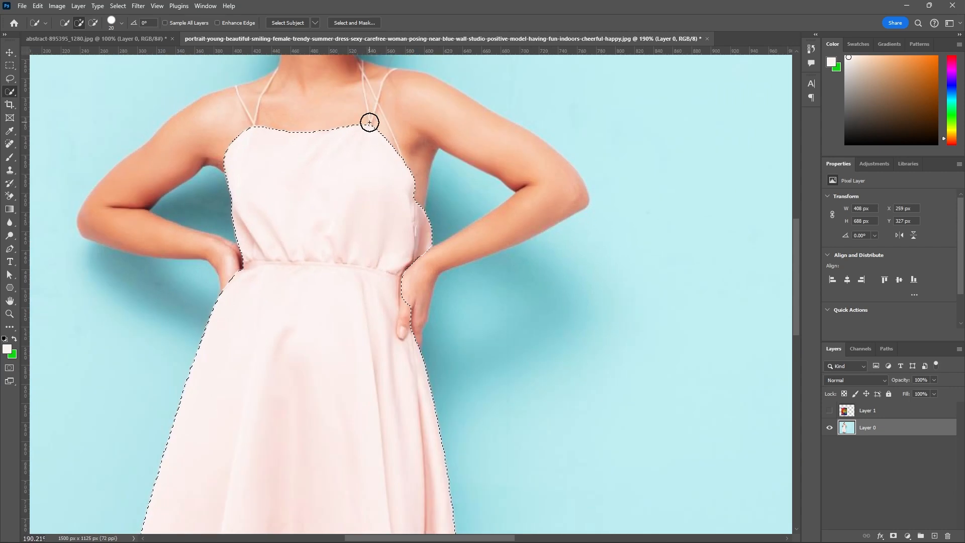
{"action": "scroll", "coordinate": [379, 331], "scroll_direction": "down", "scroll_amount": 1}
{"action": "scroll", "coordinate": [379, 331], "scroll_direction": "down", "scroll_amount": 1}
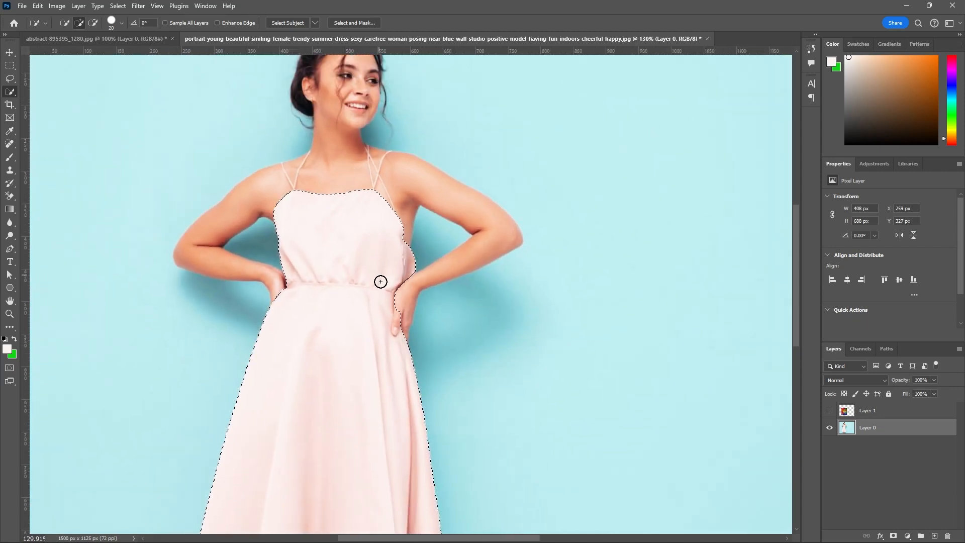
{"action": "scroll", "coordinate": [387, 257], "scroll_direction": "up", "scroll_amount": 1}
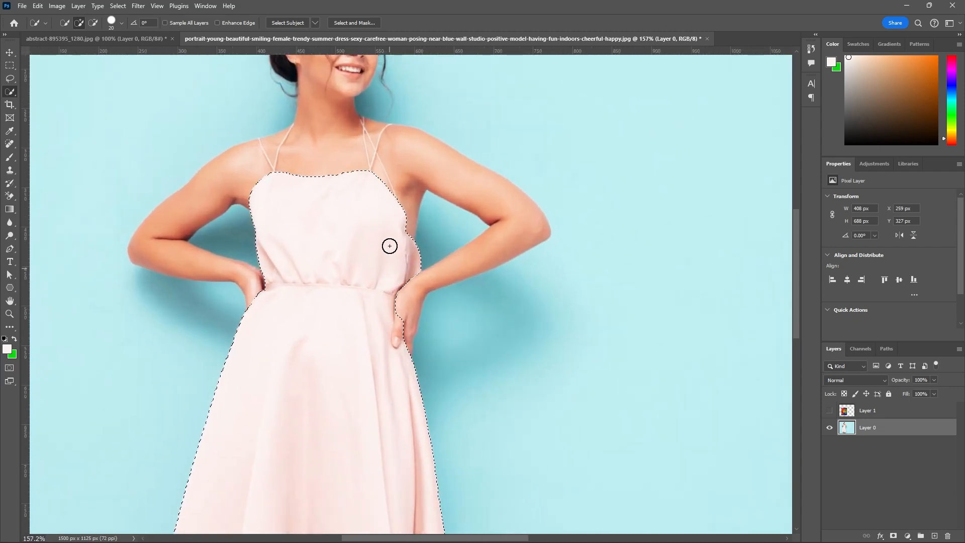
{"action": "scroll", "coordinate": [372, 111], "scroll_direction": "up", "scroll_amount": 1}
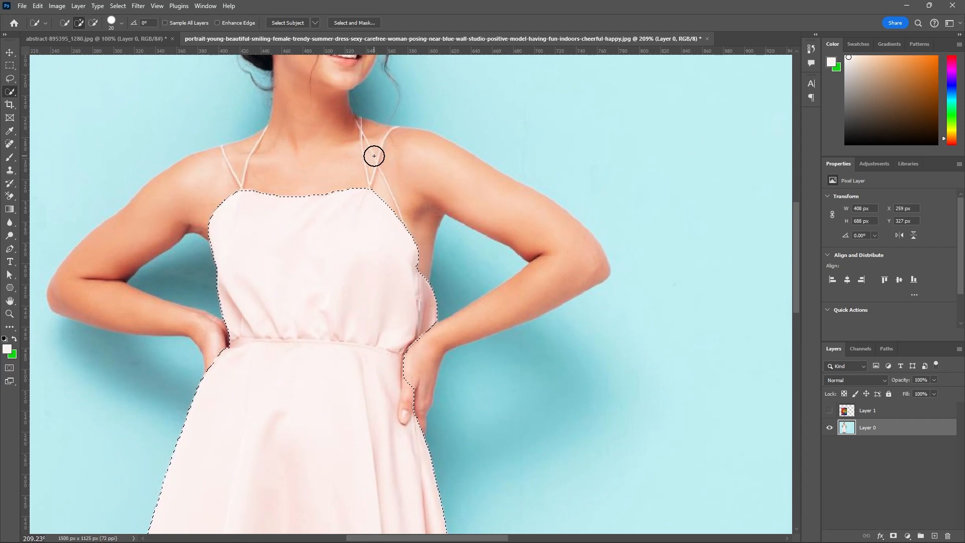
{"action": "scroll", "coordinate": [373, 151], "scroll_direction": "up", "scroll_amount": 1}
{"action": "scroll", "coordinate": [367, 176], "scroll_direction": "down", "scroll_amount": 3}
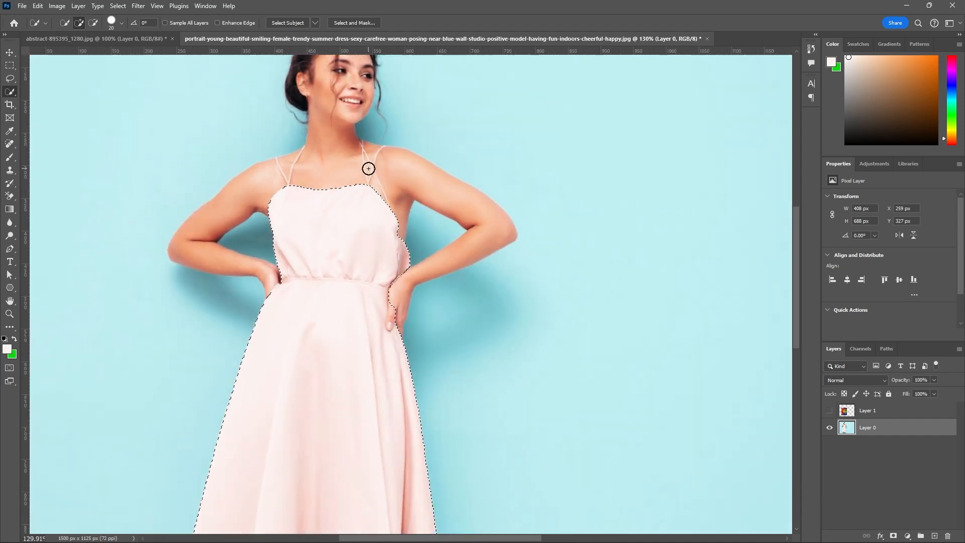
{"action": "scroll", "coordinate": [387, 253], "scroll_direction": "up", "scroll_amount": 3}
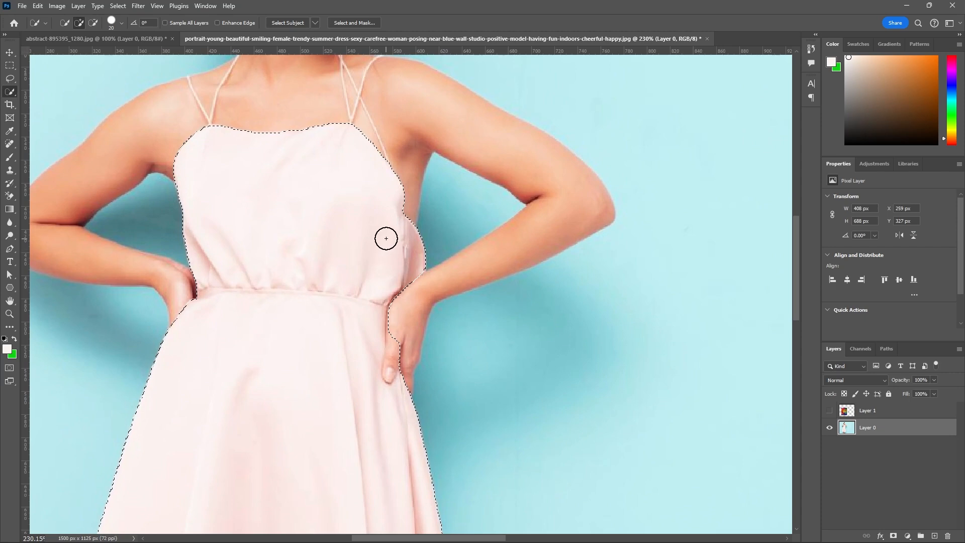
{"action": "scroll", "coordinate": [384, 239], "scroll_direction": "down", "scroll_amount": 4}
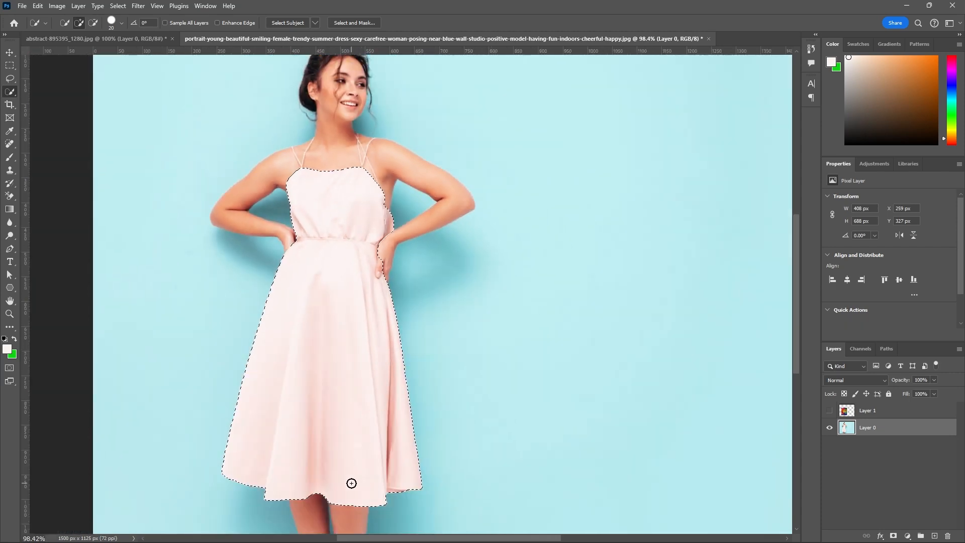
Subtract the hand and thumb resting on the dress's waist from the selection with a brush of about 6 px.
{"action": "scroll", "coordinate": [380, 254], "scroll_direction": "up", "scroll_amount": 3}
{"action": "scroll", "coordinate": [381, 254], "scroll_direction": "up", "scroll_amount": 3}
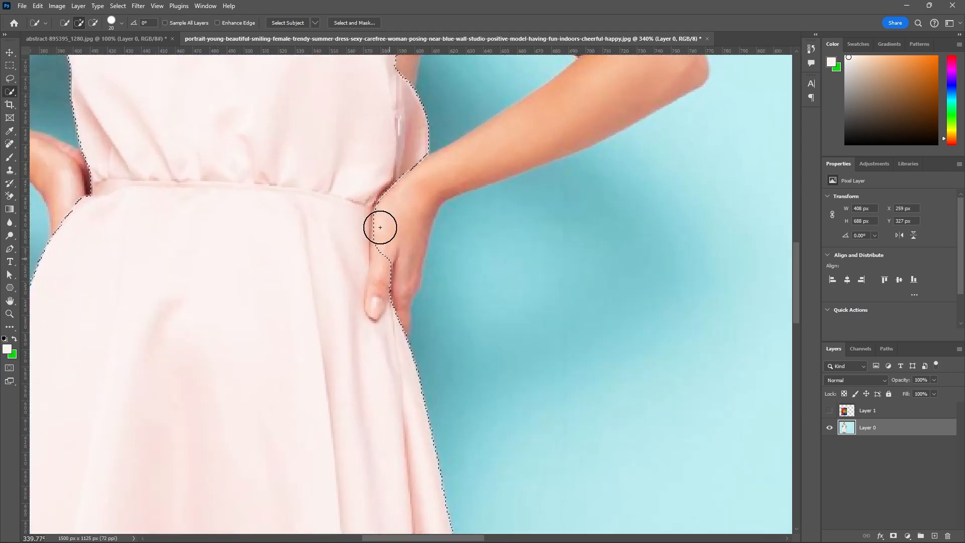
{"action": "left_click", "coordinate": [93, 22]}
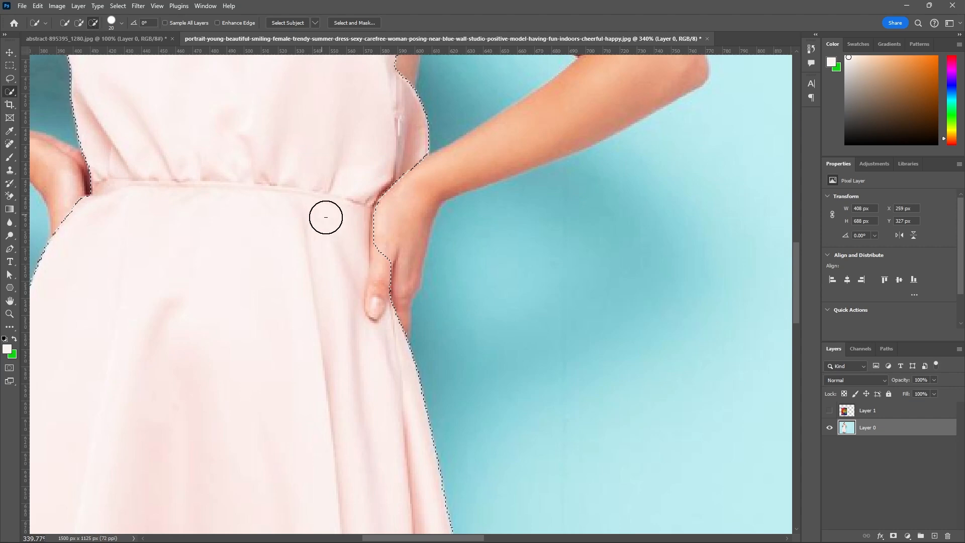
{"action": "key", "text": "bracketleft"}
{"action": "key", "text": "bracketleft"}
{"action": "key", "text": "bracketleft"}
{"action": "key", "text": "bracketleft"}
{"action": "scroll", "coordinate": [393, 239], "scroll_direction": "up", "scroll_amount": 2}
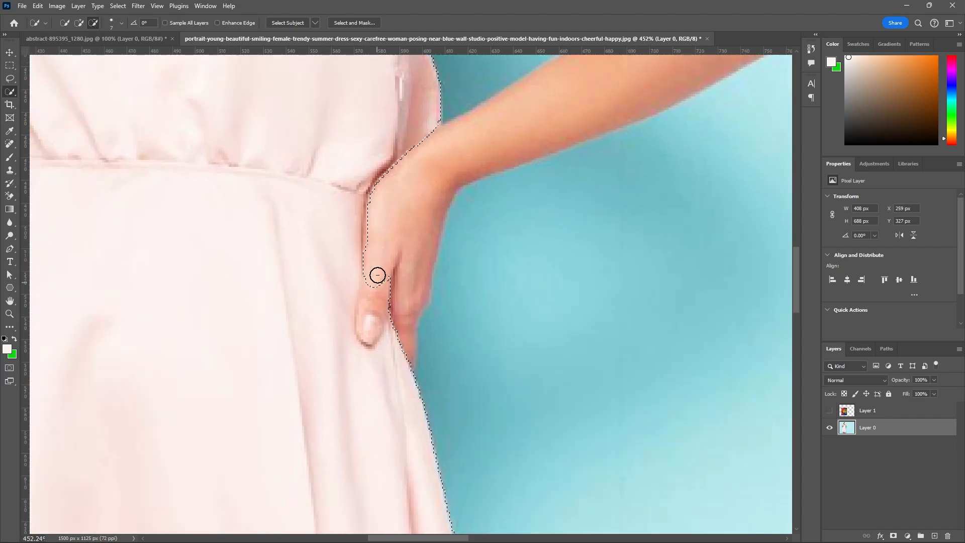
{"action": "mouse_move", "coordinate": [377, 276]}
{"action": "left_mouse_down"}
{"action": "mouse_move", "coordinate": [370, 328]}
{"action": "mouse_move", "coordinate": [370, 306]}
{"action": "left_mouse_up"}
{"action": "key", "text": "bracketleft"}
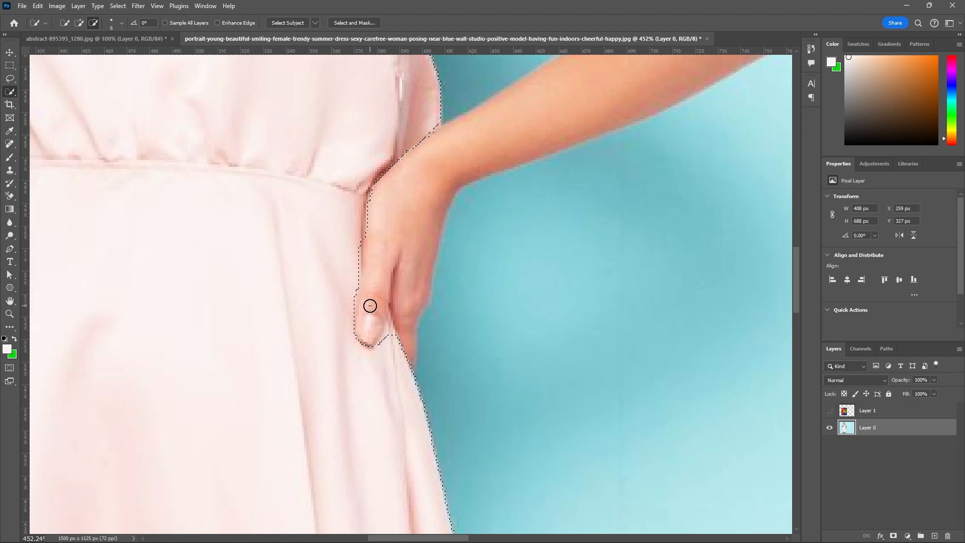
{"action": "key", "text": "bracketleft"}
{"action": "left_click_drag", "start_coordinate": [371, 204], "coordinate": [369, 234]}
Add the sliver of dress fabric beside the thumb back to the selection with a 1 px brush.
{"action": "left_click", "coordinate": [79, 22]}
{"action": "key", "text": "bracketleft"}
{"action": "key", "text": "bracketleft"}
{"action": "scroll", "coordinate": [306, 189], "scroll_direction": "up", "scroll_amount": 1}
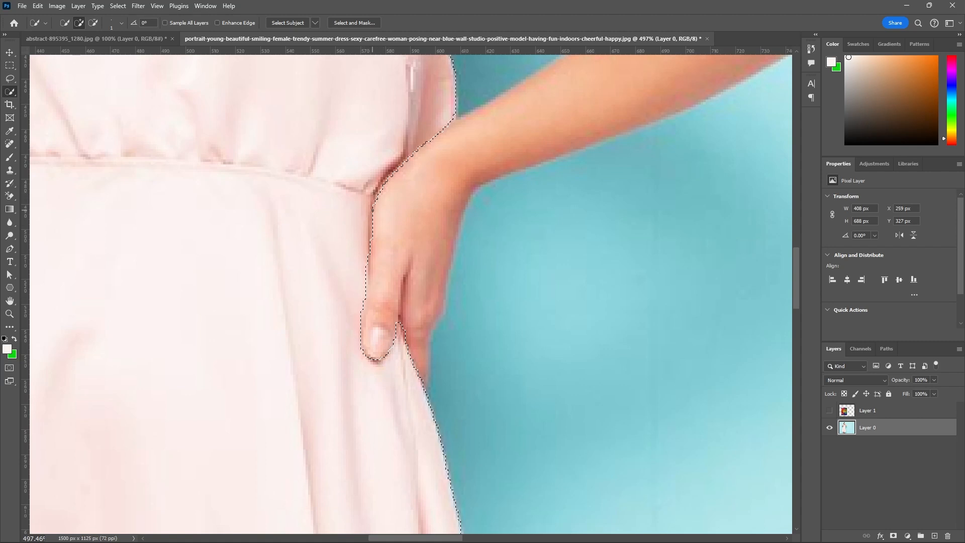
Subtract the remaining edge of the hand between wrist and thumb from the selection with a Quick Selection brush of 1–2 px.
{"action": "left_click", "coordinate": [92, 23]}
{"action": "key", "text": "p"}
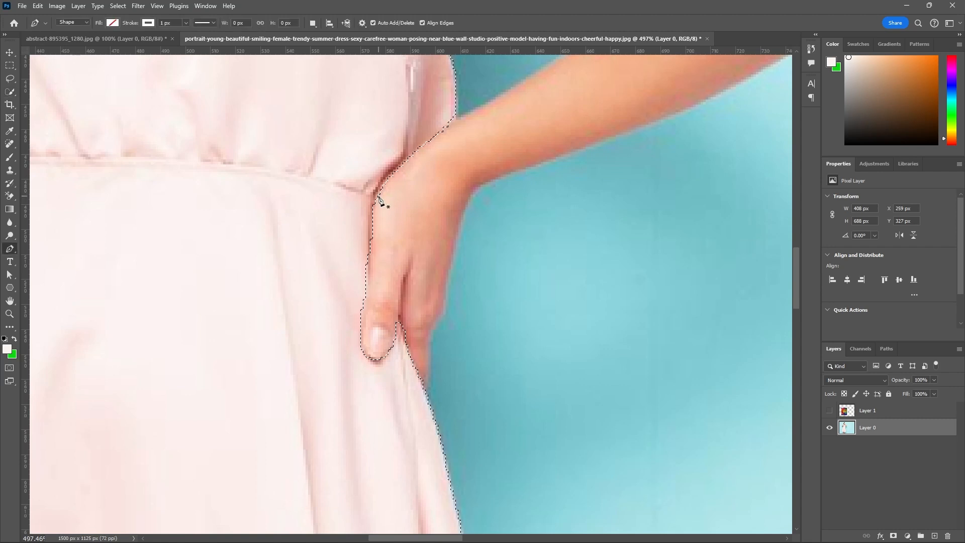
{"action": "left_click", "coordinate": [12, 91]}
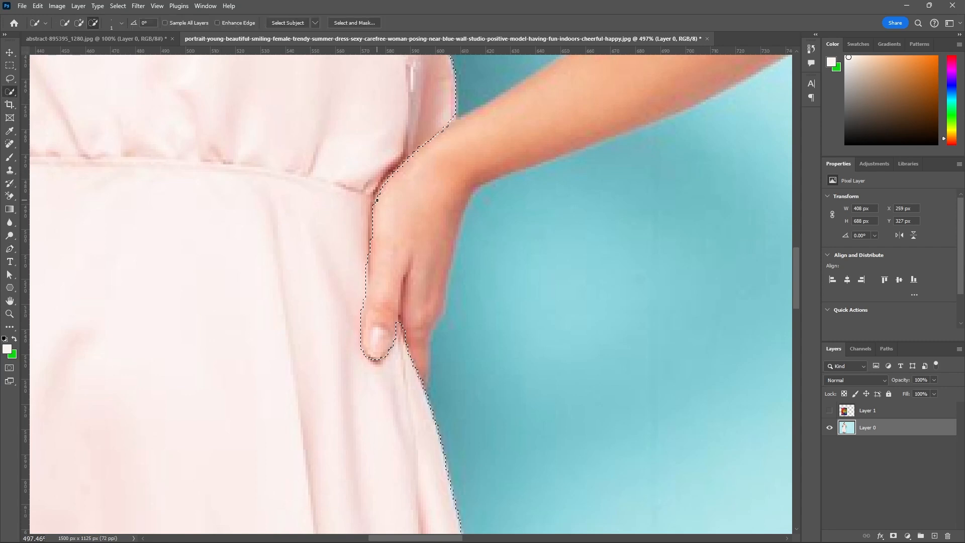
{"action": "key", "text": "bracketright"}
{"action": "left_click_drag", "start_coordinate": [380, 193], "coordinate": [375, 230]}
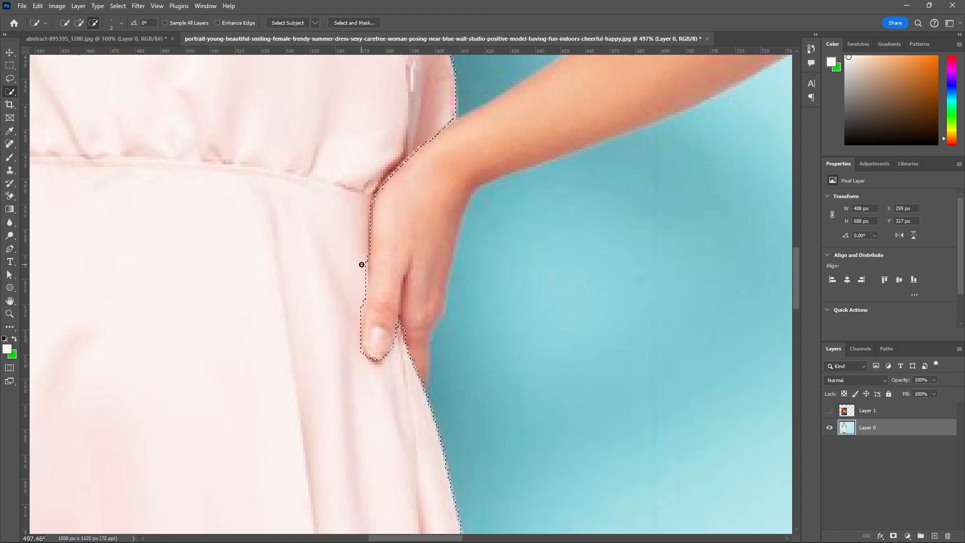
{"action": "key", "text": "bracketleft"}
{"action": "mouse_move", "coordinate": [365, 246]}
{"action": "left_mouse_down"}
{"action": "mouse_move", "coordinate": [357, 278]}
{"action": "mouse_move", "coordinate": [357, 230]}
{"action": "mouse_move", "coordinate": [359, 272]}
{"action": "left_mouse_up"}
Refine the selection by adding the dress fabric along the hand's inner edge with a 2 px brush.
{"action": "key", "text": "bracketright"}
{"action": "key", "text": "bracketleft"}
{"action": "key", "text": "bracketright"}
{"action": "key", "text": "bracketright"}
{"action": "left_click", "coordinate": [79, 24]}
{"action": "mouse_move", "coordinate": [358, 217]}
{"action": "left_mouse_down"}
{"action": "mouse_move", "coordinate": [357, 278]}
{"action": "mouse_move", "coordinate": [360, 262]}
{"action": "left_mouse_up"}
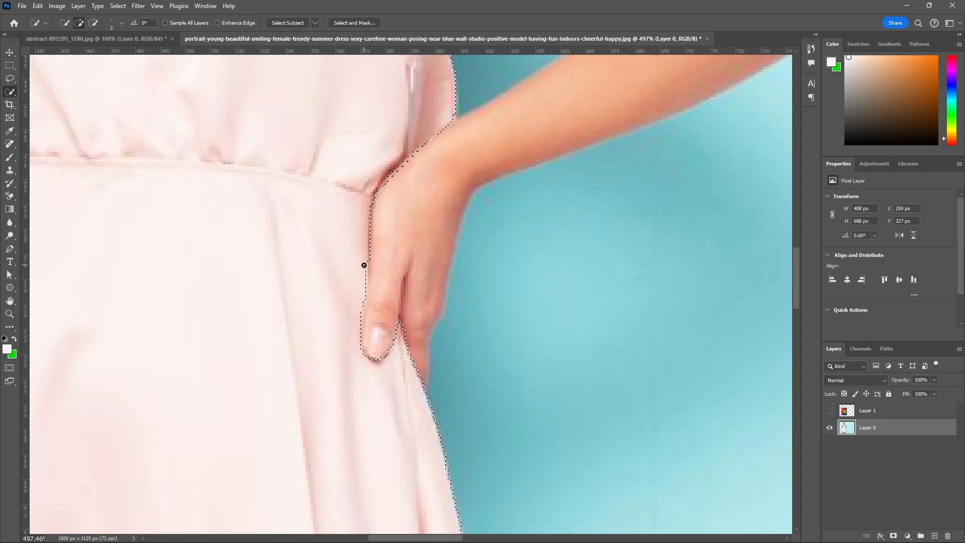
Examine the selection outline around the whole dress, from the hem and skirt sides up to the hands and neckline.
{"action": "scroll", "coordinate": [405, 233], "scroll_direction": "down", "scroll_amount": 4}
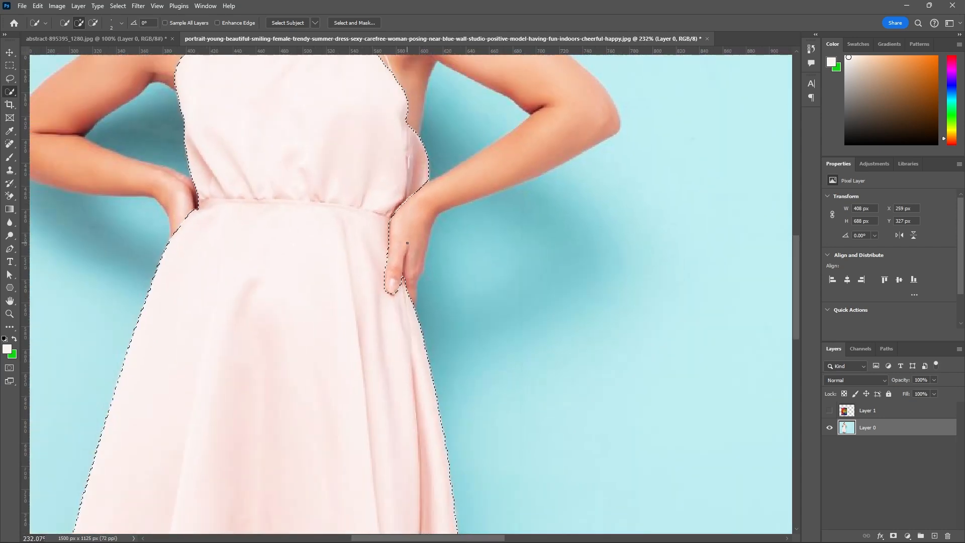
{"action": "scroll", "coordinate": [408, 243], "scroll_direction": "down", "scroll_amount": 3}
{"action": "scroll", "coordinate": [261, 474], "scroll_direction": "up", "scroll_amount": 3}
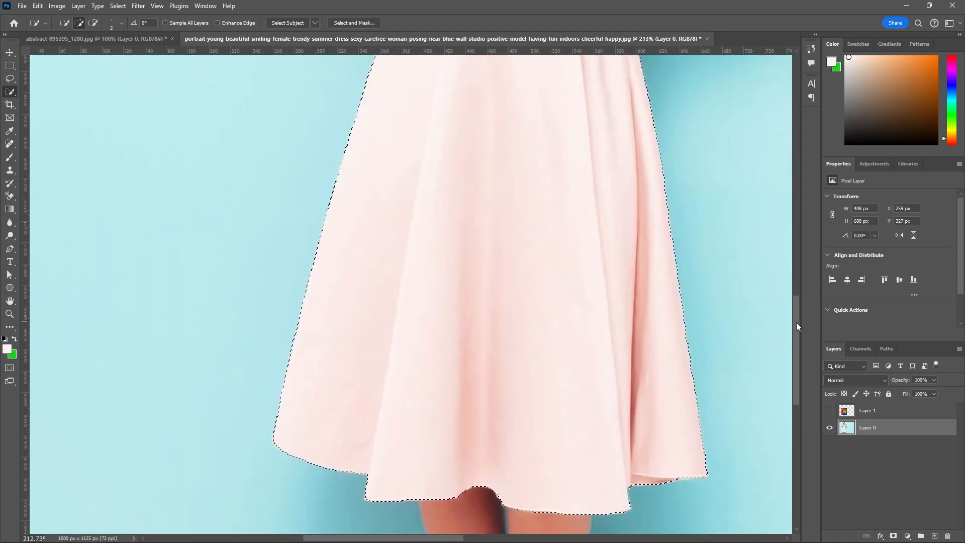
{"action": "left_click_drag", "start_coordinate": [796, 321], "coordinate": [789, 299]}
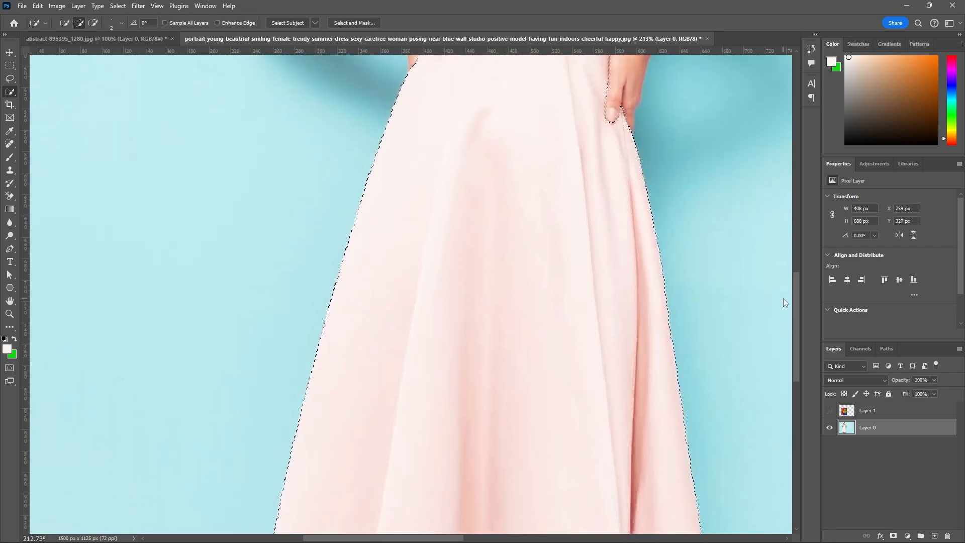
{"action": "scroll", "coordinate": [163, 270], "scroll_direction": "down", "scroll_amount": 3}
{"action": "scroll", "coordinate": [164, 270], "scroll_direction": "down", "scroll_amount": 2}
{"action": "scroll", "coordinate": [277, 213], "scroll_direction": "up", "scroll_amount": 5}
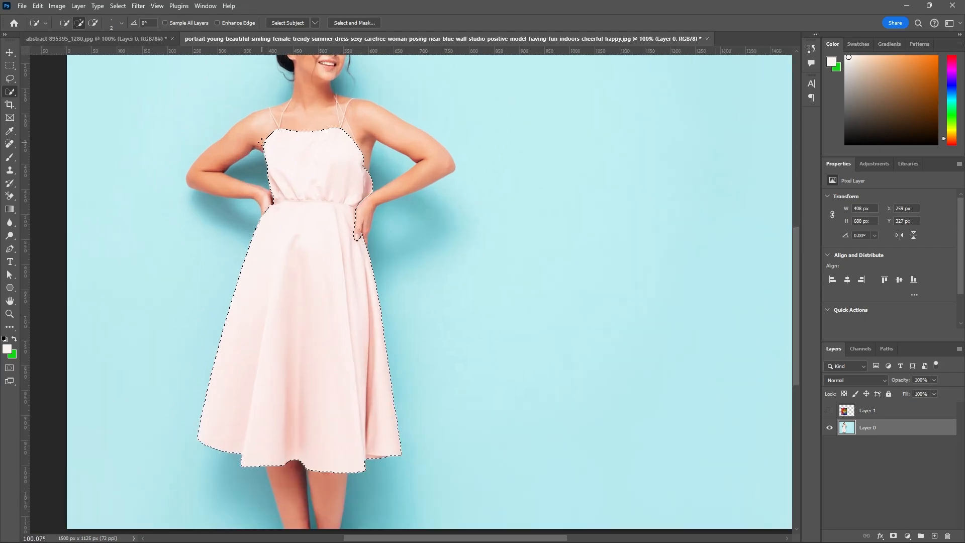
{"action": "scroll", "coordinate": [277, 213], "scroll_direction": "down", "scroll_amount": 3}
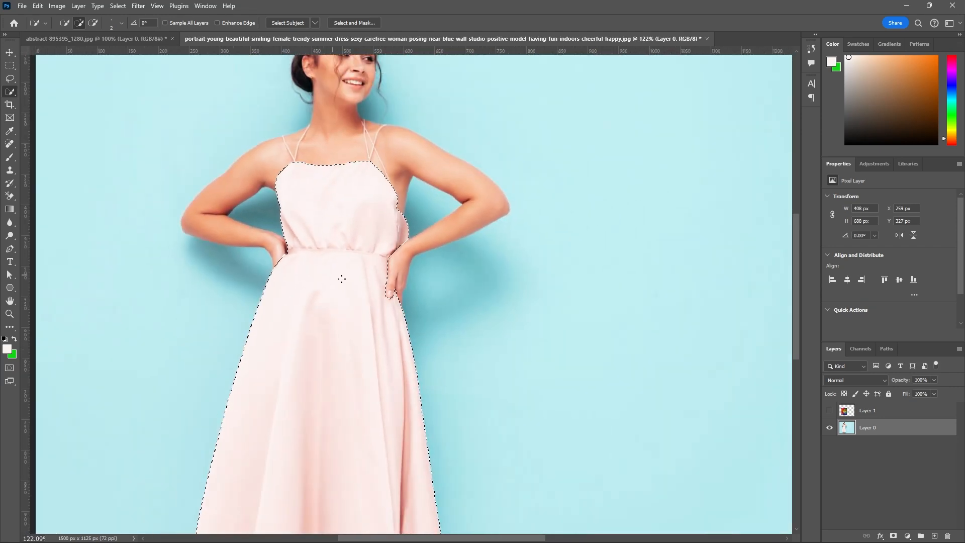
{"action": "scroll", "coordinate": [317, 176], "scroll_direction": "up", "scroll_amount": 2}
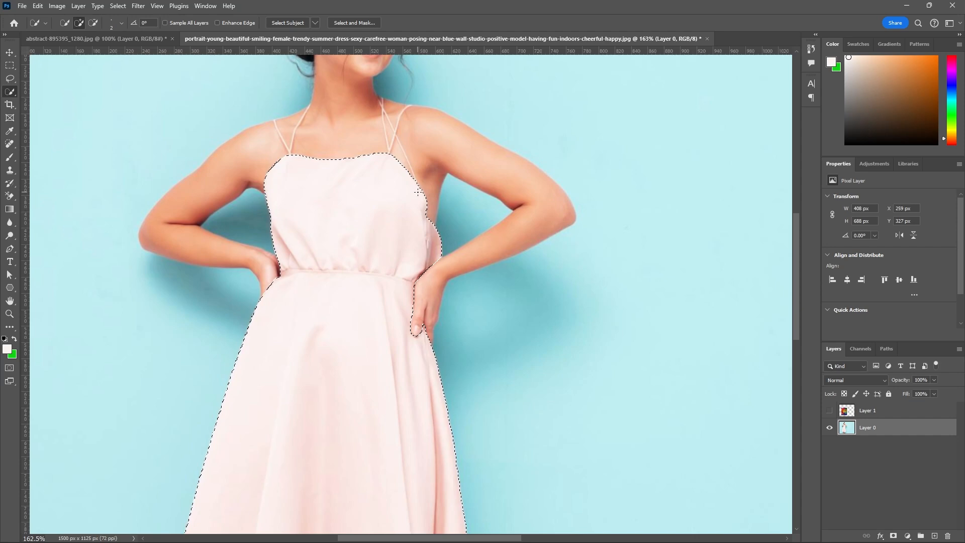
Switch to the Move tool while keeping the dress selection active.
{"action": "left_click", "coordinate": [10, 52]}
{"action": "scroll", "coordinate": [407, 181], "scroll_direction": "up", "scroll_amount": 3}
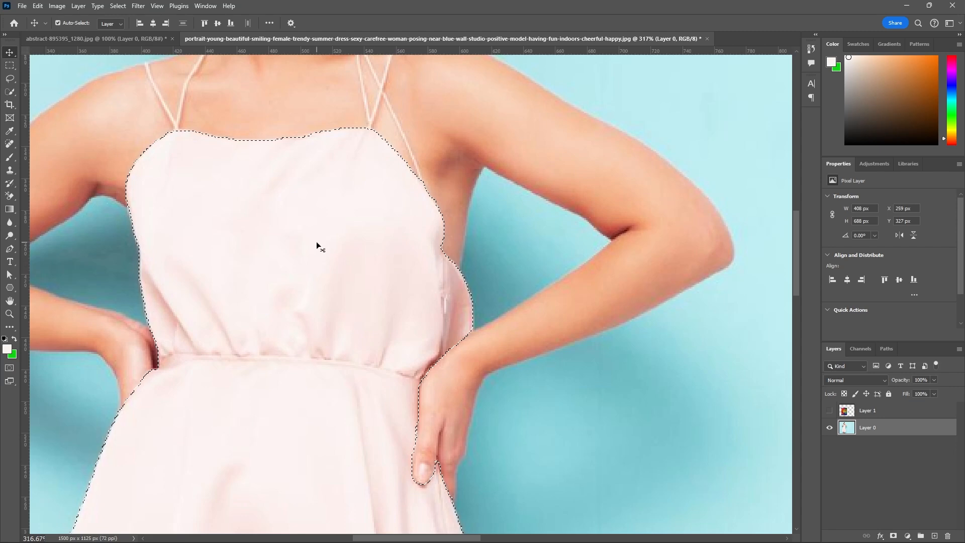
{"action": "scroll", "coordinate": [316, 241], "scroll_direction": "down", "scroll_amount": 2}
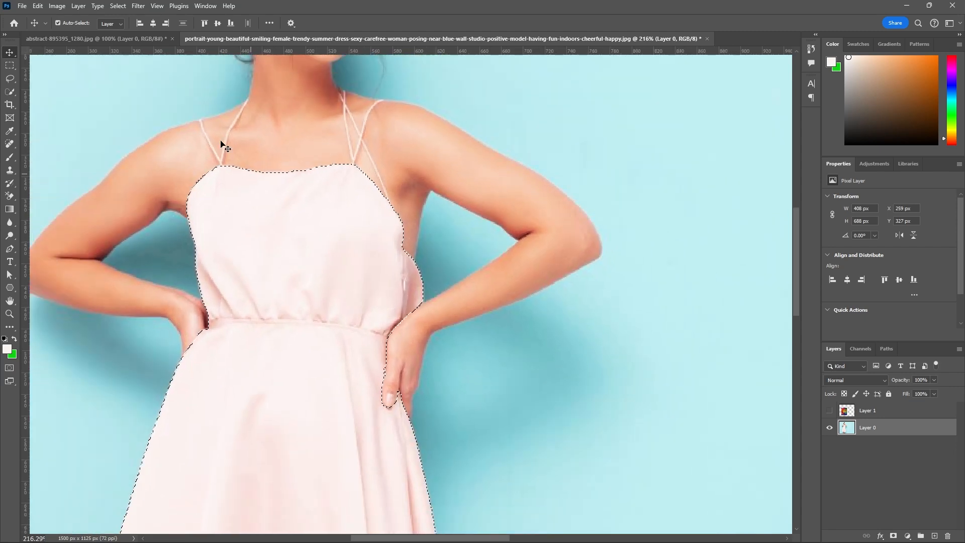
Save the dress selection as a new channel named "dress" and deselect it.
{"action": "left_click", "coordinate": [118, 6]}
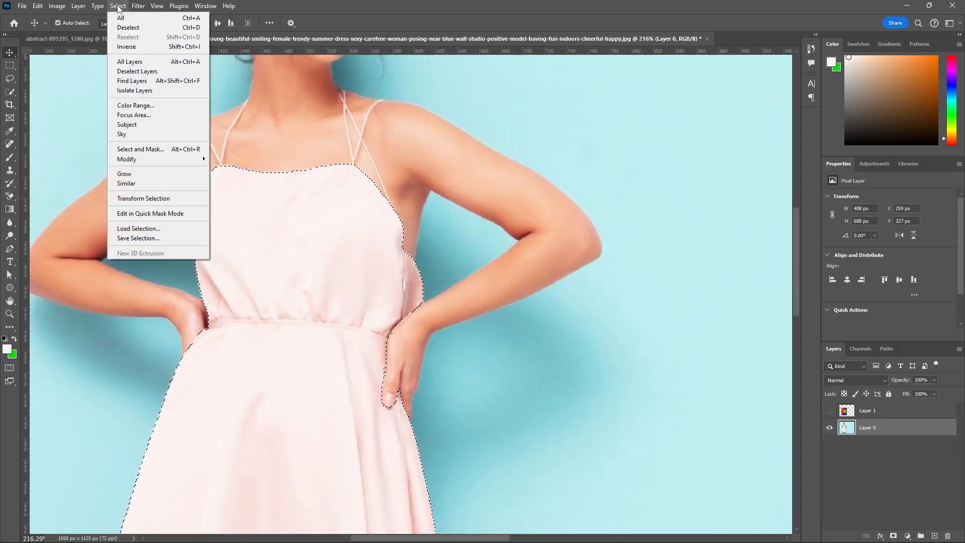
{"action": "left_click", "coordinate": [120, 239]}
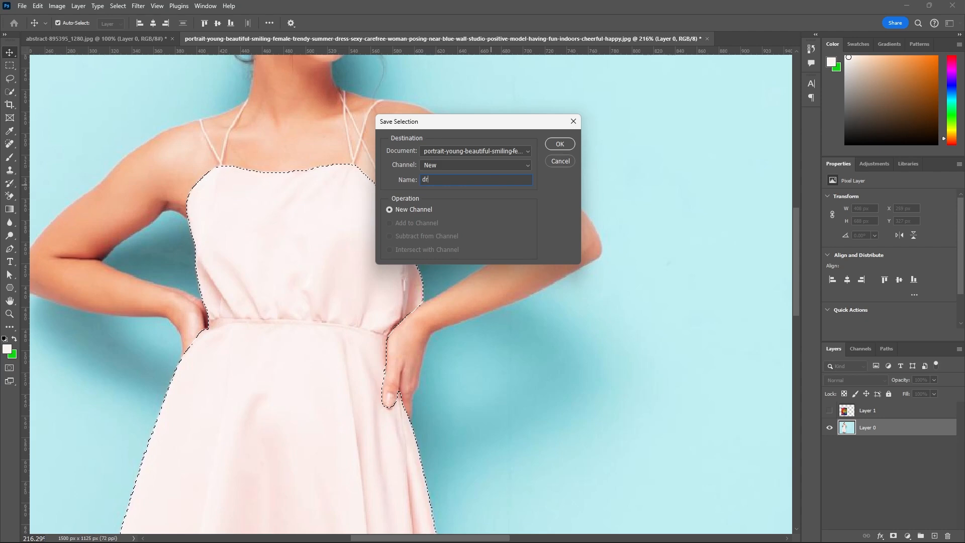
{"action": "type", "text": "dress"}
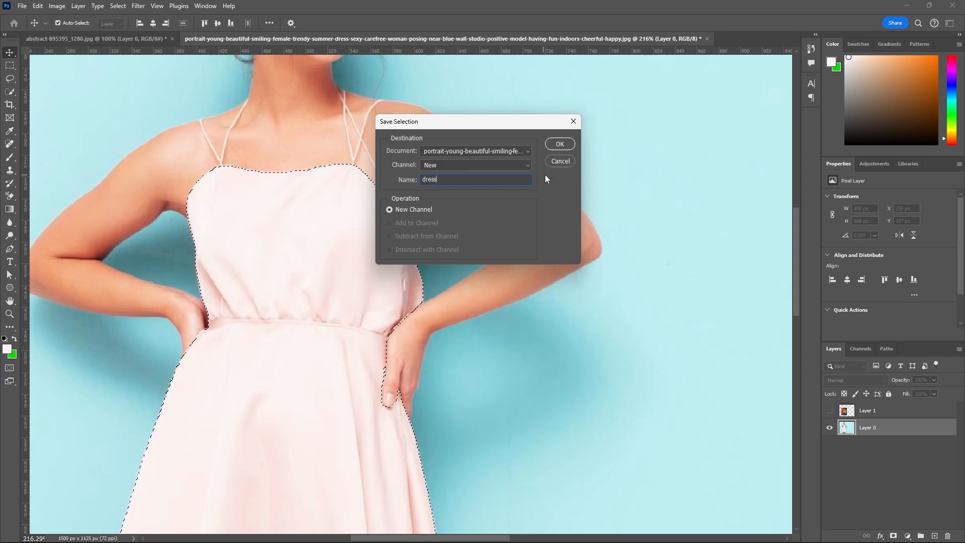
{"action": "left_click", "coordinate": [559, 144]}
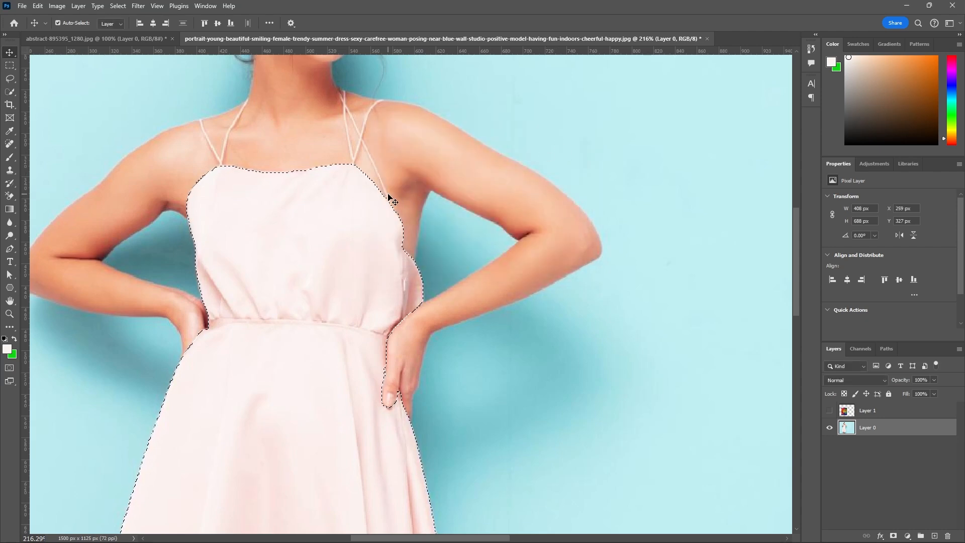
{"action": "scroll", "coordinate": [385, 195], "scroll_direction": "up", "scroll_amount": 2}
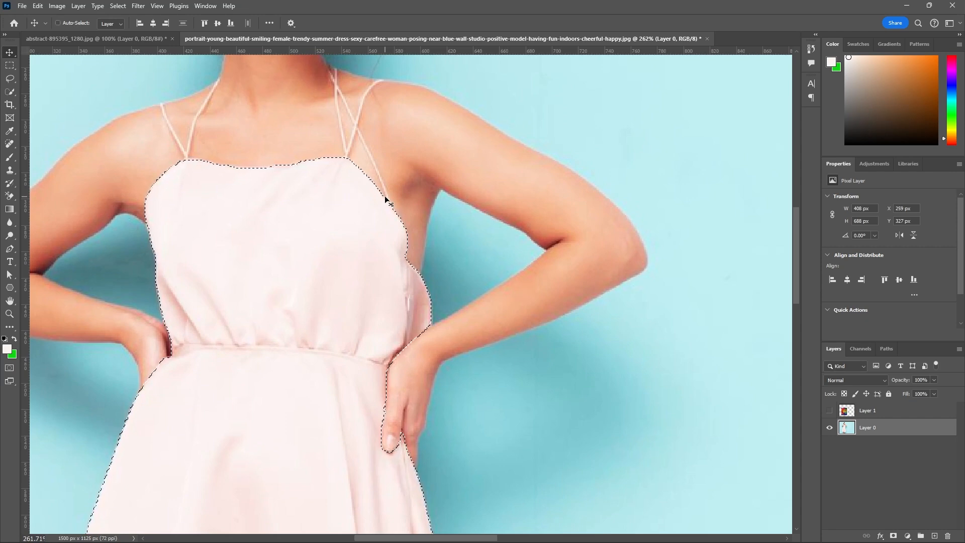
{"action": "key", "text": "ctrl+d"}
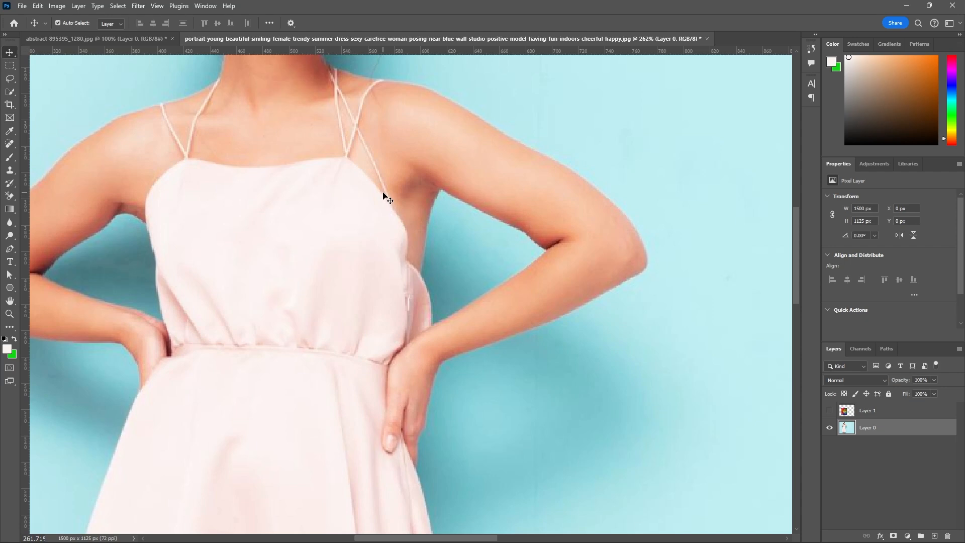
Lock all attributes of Layer 0, then select the texture on Layer 1 and make it visible.
{"action": "scroll", "coordinate": [385, 196], "scroll_direction": "down", "scroll_amount": 8}
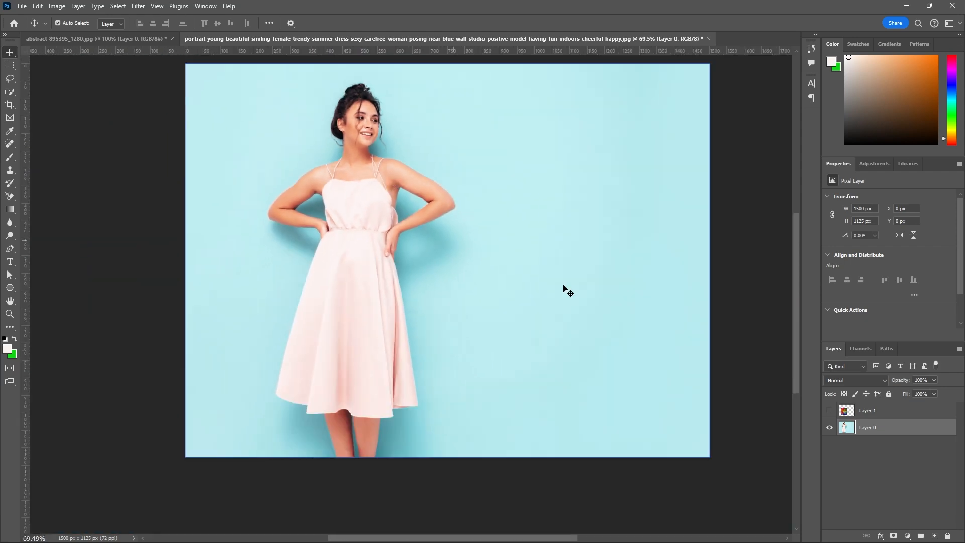
{"action": "left_click", "coordinate": [889, 395]}
{"action": "left_click", "coordinate": [882, 409]}
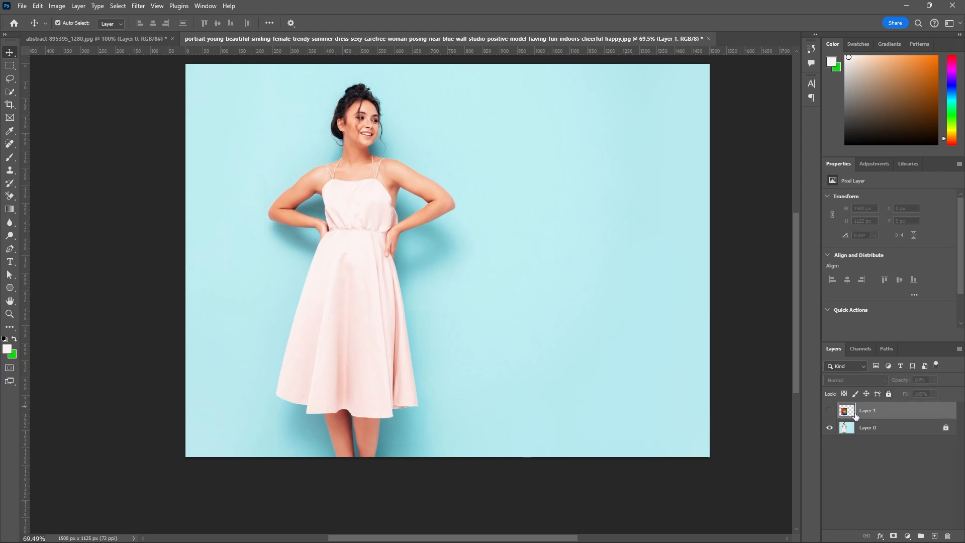
{"action": "left_click", "coordinate": [830, 410]}
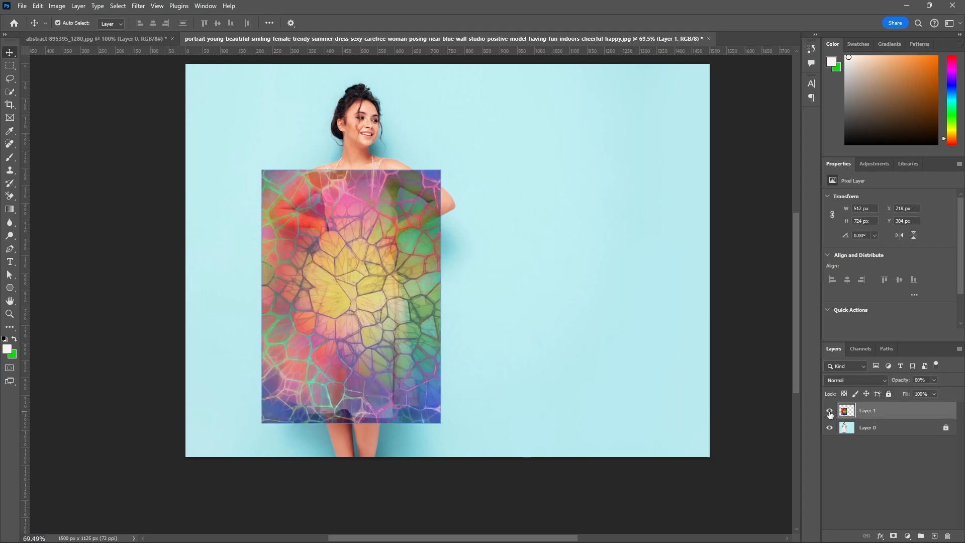
Start Puppet Warp on the texture in Layer 1.
{"action": "scroll", "coordinate": [369, 271], "scroll_direction": "up", "scroll_amount": 3}
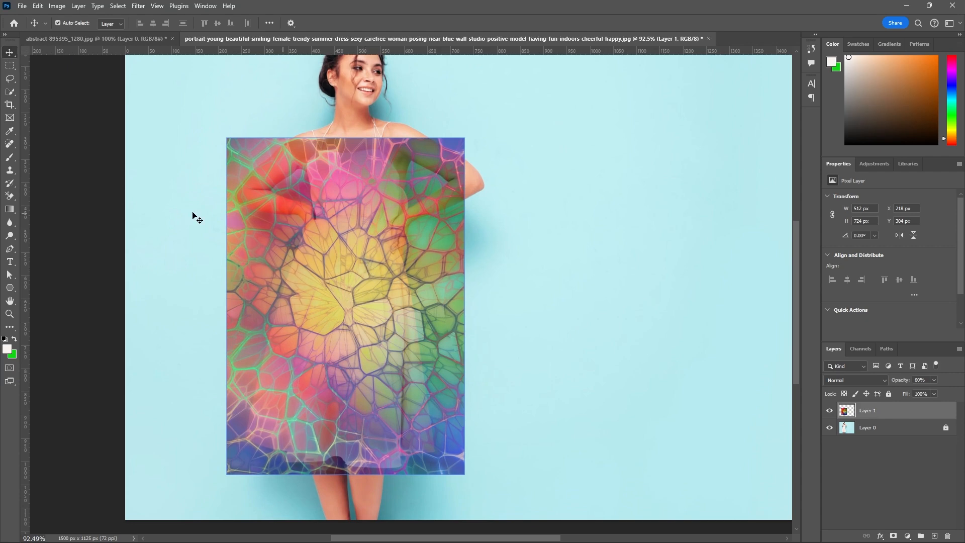
{"action": "left_click", "coordinate": [39, 7]}
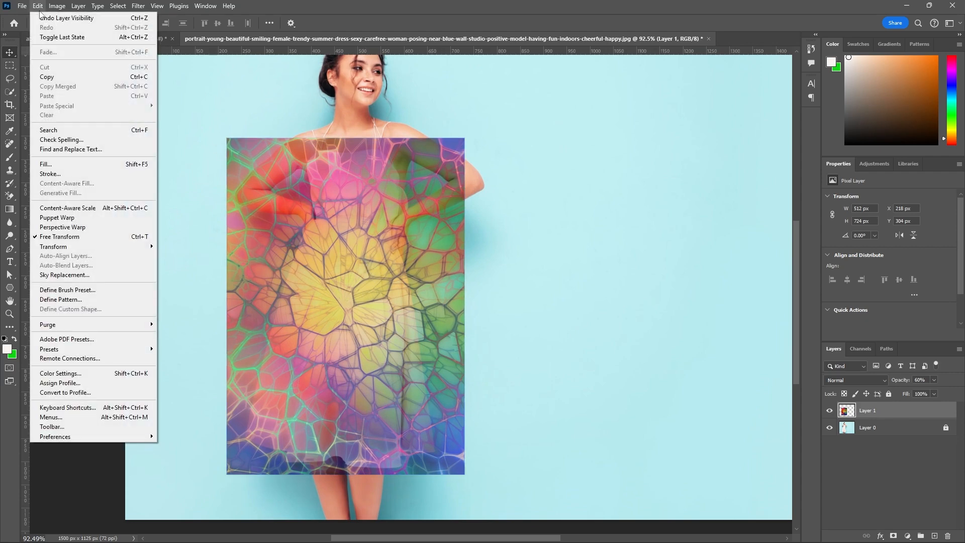
{"action": "left_click", "coordinate": [58, 218]}
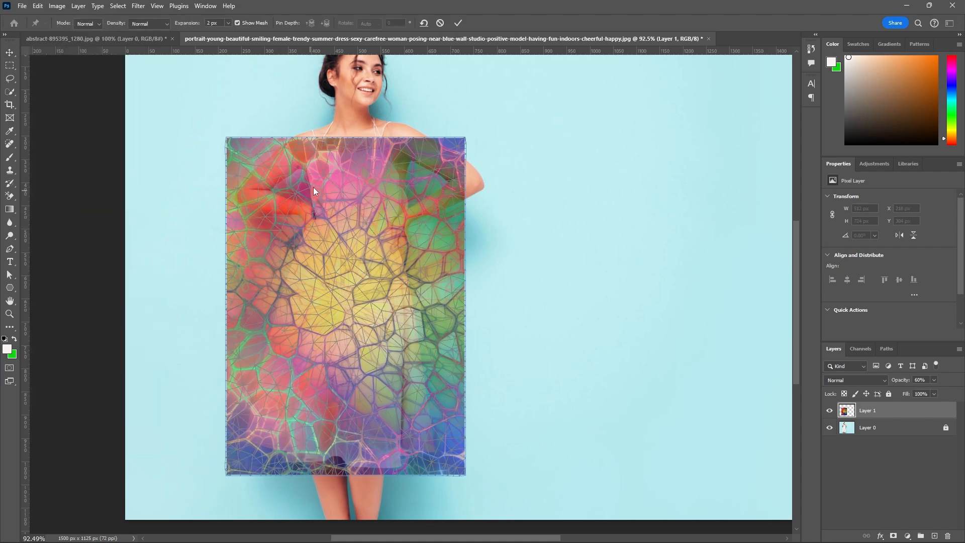
Examine how the texture's warp mesh lies over the dress, from the neckline and waist down to the hem.
{"action": "scroll", "coordinate": [367, 155], "scroll_direction": "up", "scroll_amount": 4}
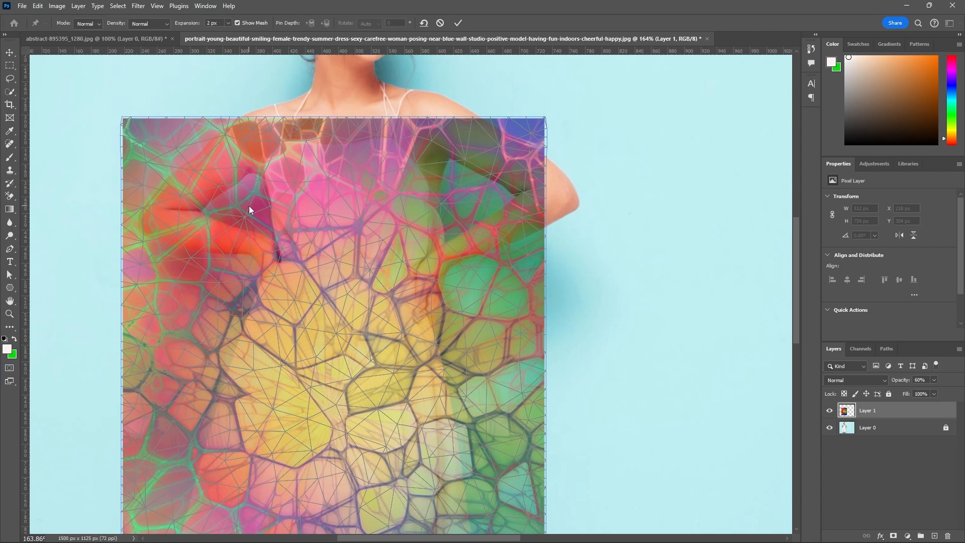
{"action": "scroll", "coordinate": [259, 166], "scroll_direction": "up", "scroll_amount": 3}
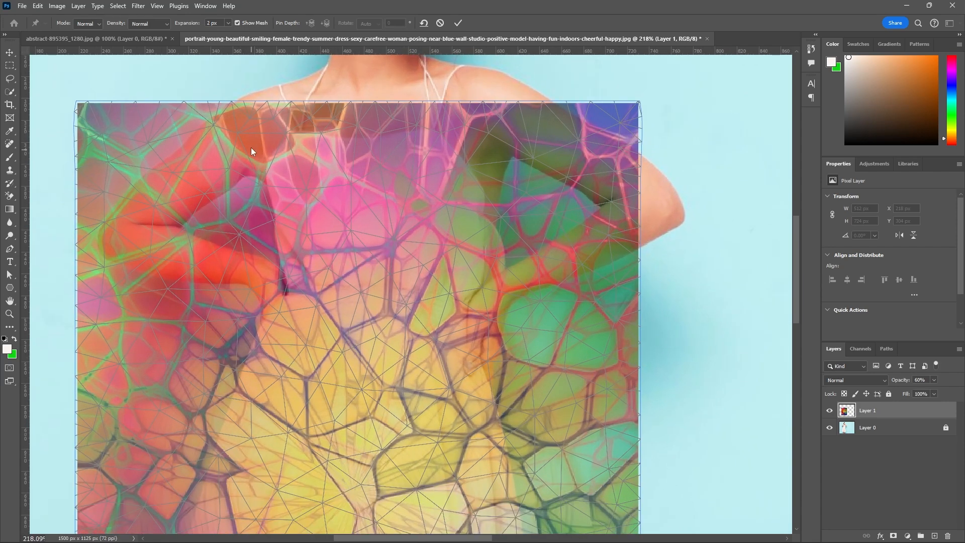
{"action": "scroll", "coordinate": [260, 167], "scroll_direction": "down", "scroll_amount": 2}
{"action": "scroll", "coordinate": [369, 266], "scroll_direction": "up", "scroll_amount": 2}
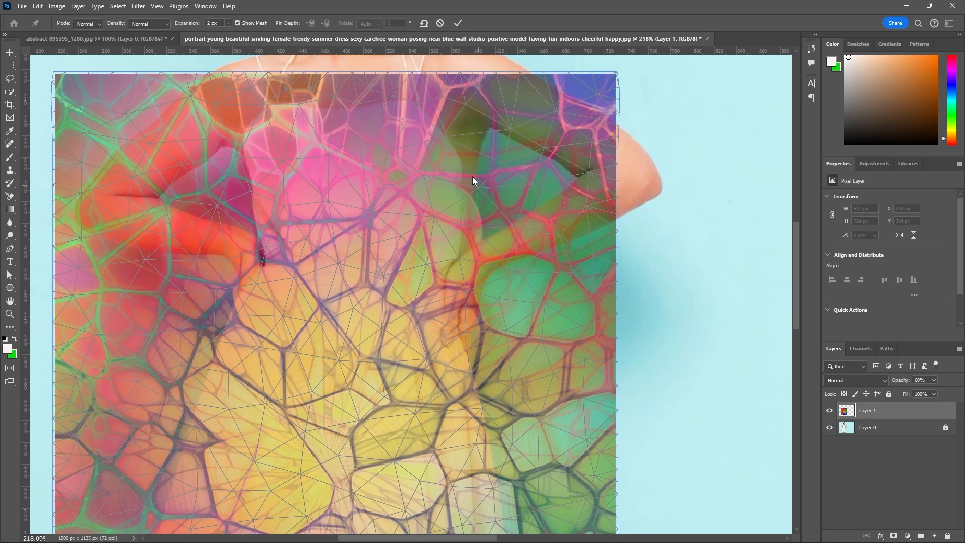
{"action": "scroll", "coordinate": [388, 172], "scroll_direction": "down", "scroll_amount": 3}
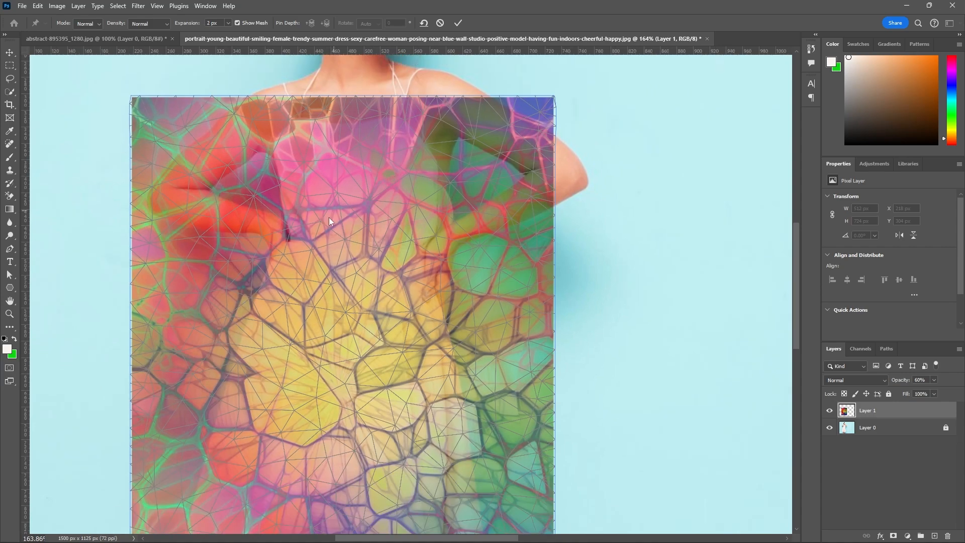
{"action": "scroll", "coordinate": [298, 234], "scroll_direction": "up", "scroll_amount": 3}
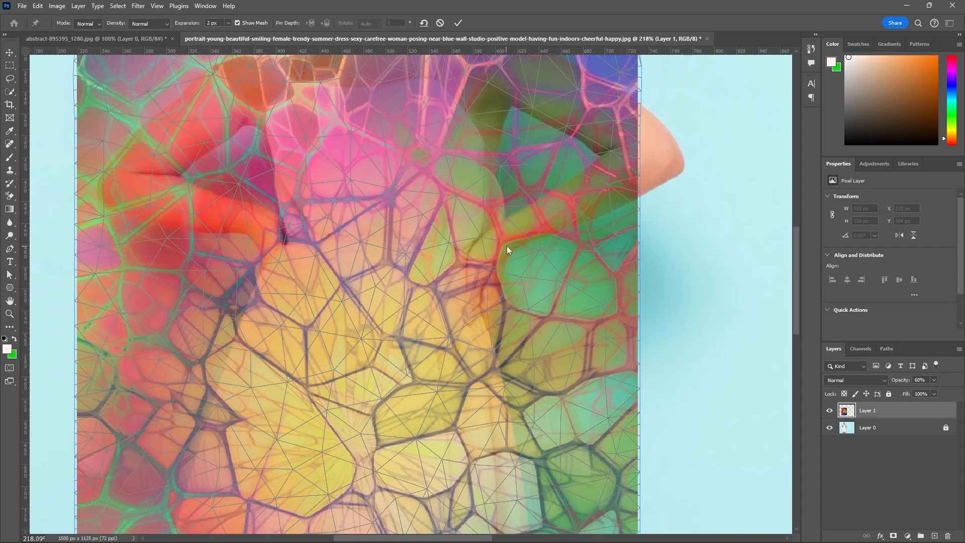
{"action": "scroll", "coordinate": [470, 211], "scroll_direction": "down", "scroll_amount": 5}
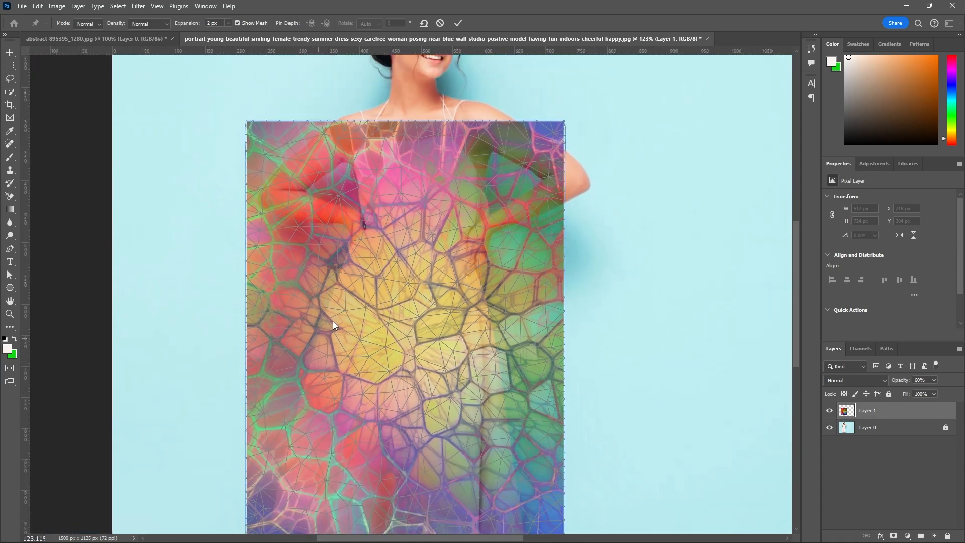
{"action": "scroll", "coordinate": [430, 140], "scroll_direction": "up", "scroll_amount": 3}
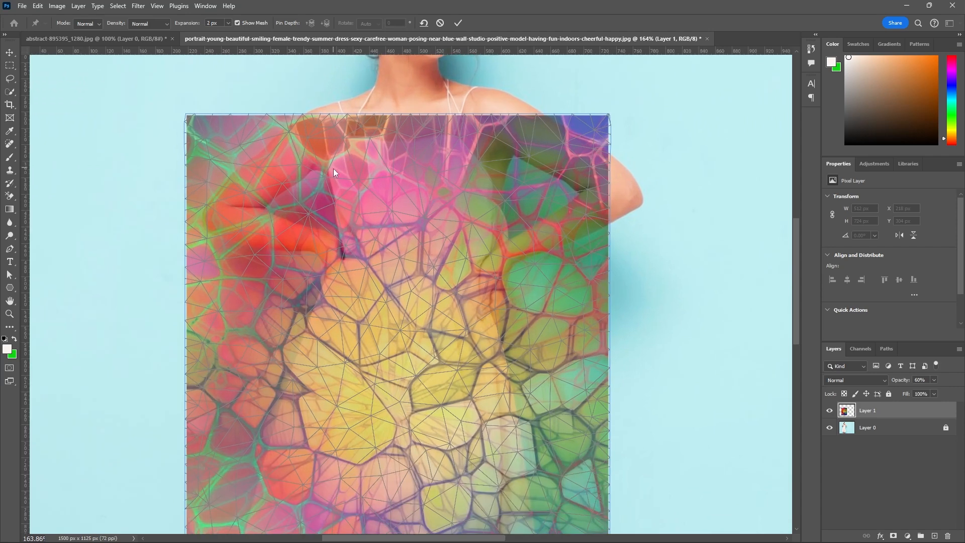
{"action": "scroll", "coordinate": [447, 213], "scroll_direction": "down", "scroll_amount": 3}
{"action": "scroll", "coordinate": [469, 283], "scroll_direction": "down", "scroll_amount": 2}
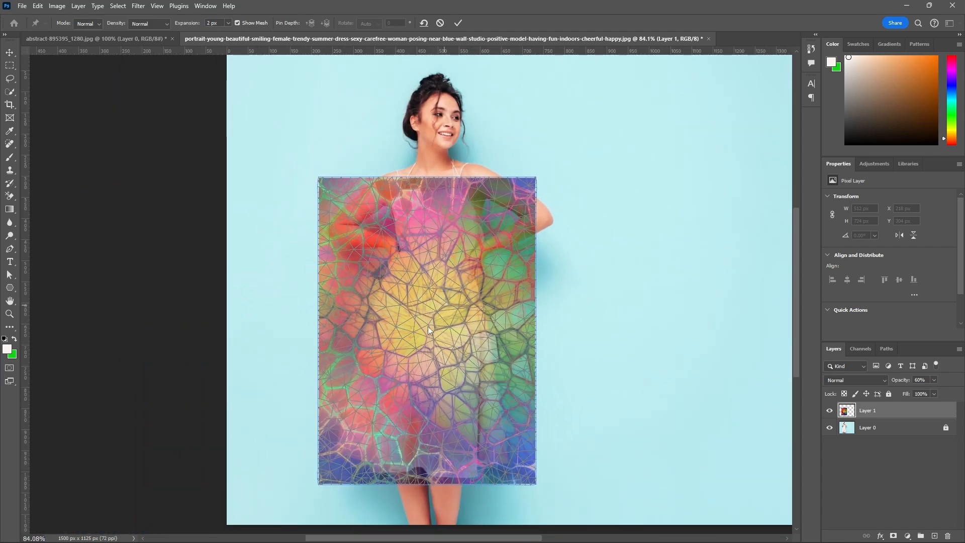
{"action": "scroll", "coordinate": [381, 480], "scroll_direction": "up", "scroll_amount": 2}
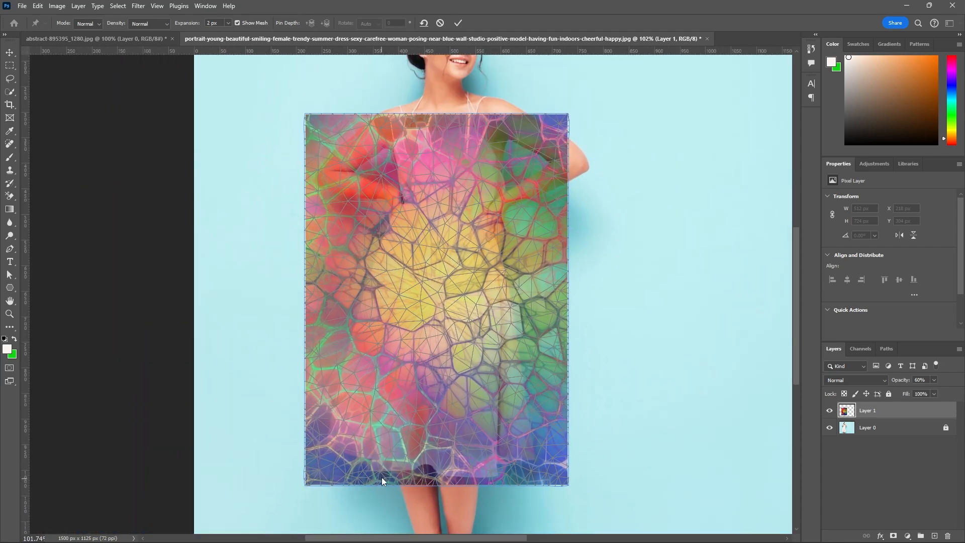
{"action": "scroll", "coordinate": [418, 439], "scroll_direction": "up", "scroll_amount": 2}
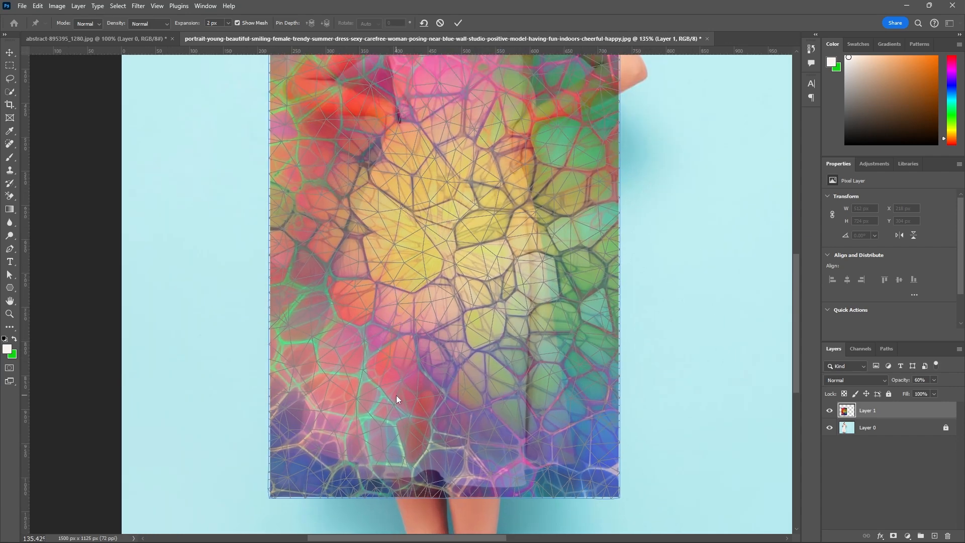
{"action": "scroll", "coordinate": [404, 469], "scroll_direction": "down", "scroll_amount": 2}
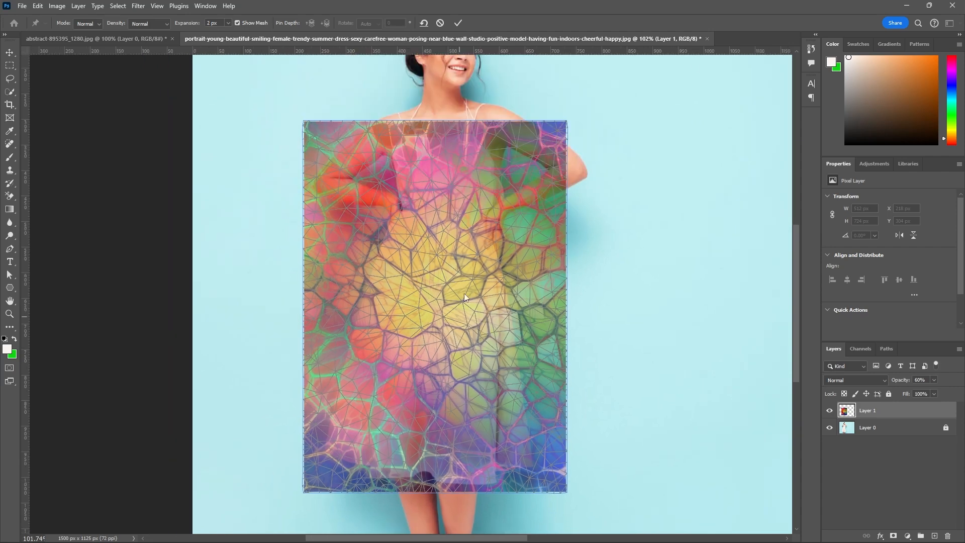
{"action": "scroll", "coordinate": [503, 150], "scroll_direction": "up", "scroll_amount": 4}
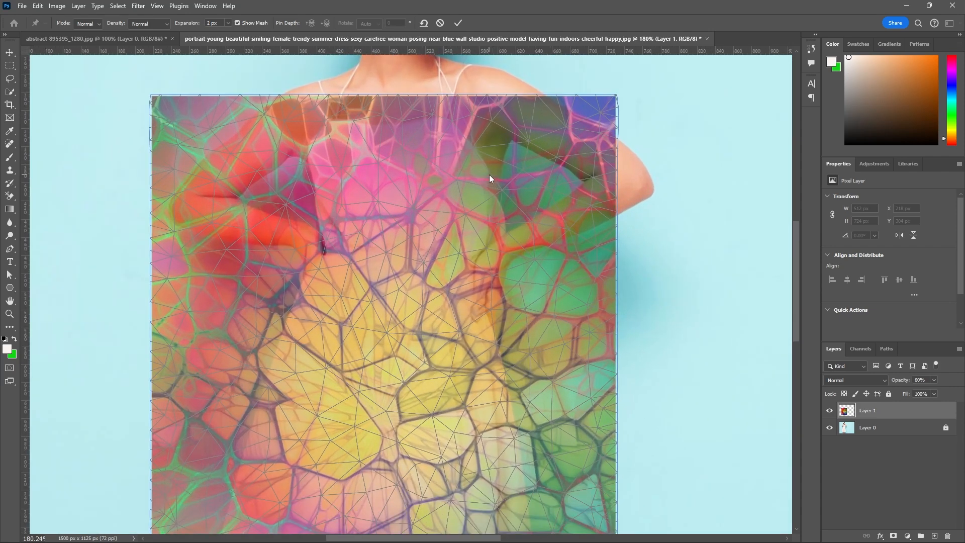
{"action": "scroll", "coordinate": [478, 203], "scroll_direction": "up", "scroll_amount": 1}
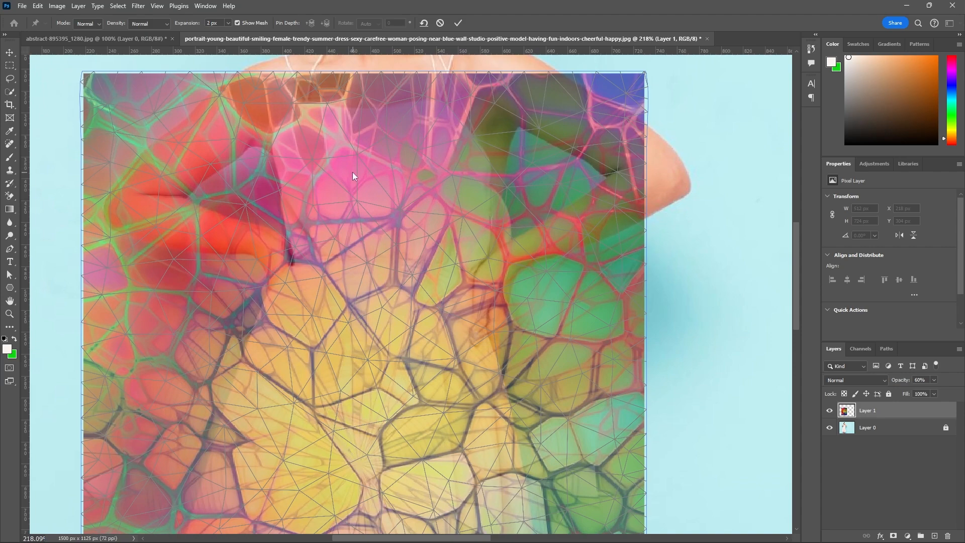
{"action": "scroll", "coordinate": [351, 171], "scroll_direction": "down", "scroll_amount": 1}
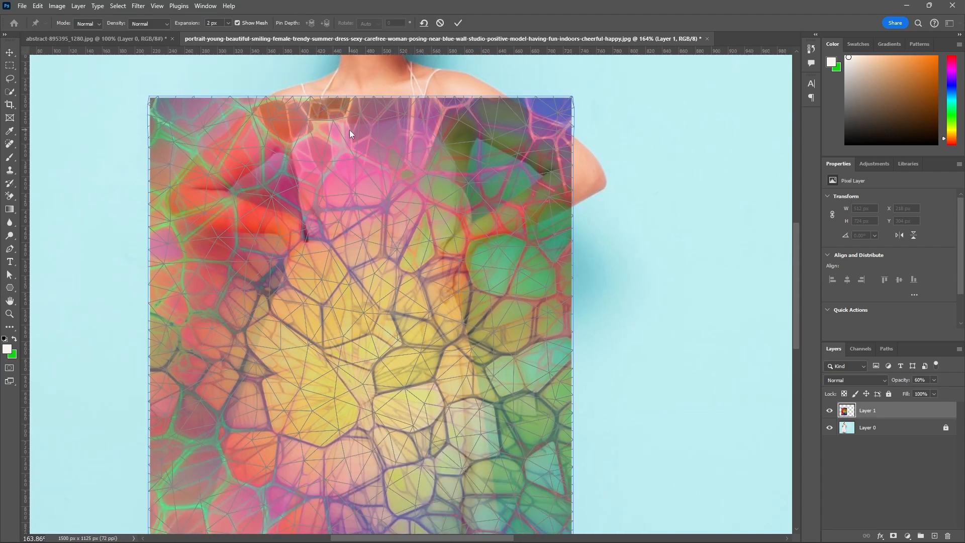
{"action": "scroll", "coordinate": [350, 134], "scroll_direction": "down", "scroll_amount": 1}
{"action": "scroll", "coordinate": [304, 151], "scroll_direction": "up", "scroll_amount": 1}
{"action": "scroll", "coordinate": [303, 146], "scroll_direction": "down", "scroll_amount": 1}
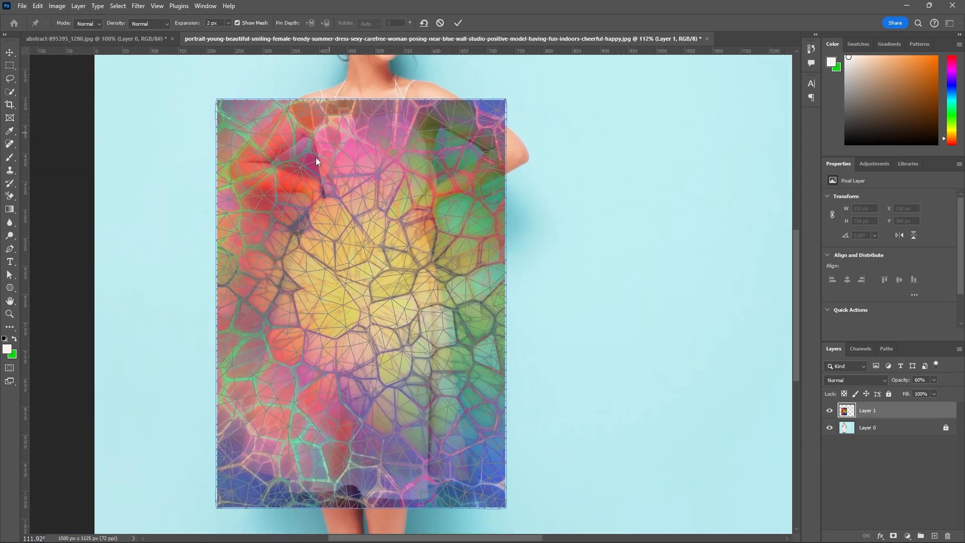
{"action": "scroll", "coordinate": [296, 196], "scroll_direction": "up", "scroll_amount": 2}
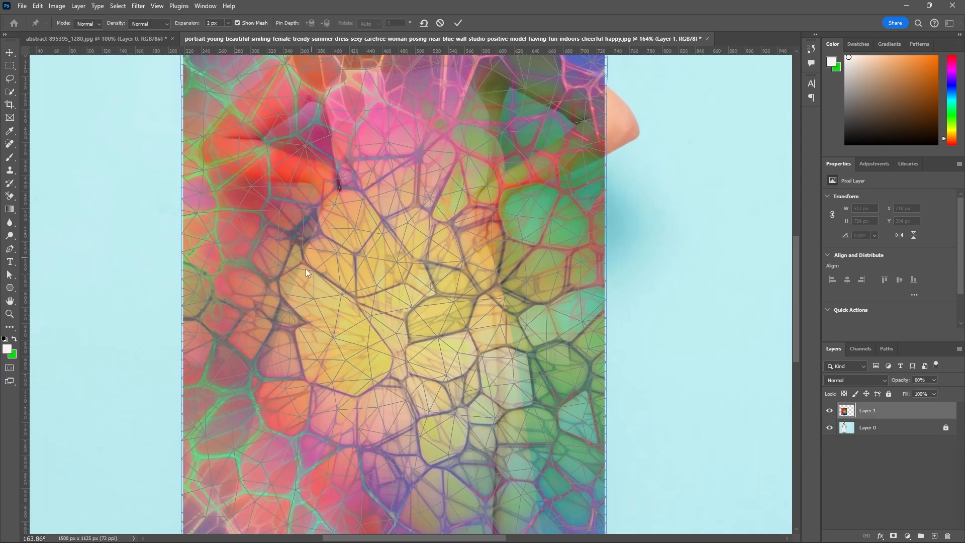
{"action": "scroll", "coordinate": [356, 366], "scroll_direction": "down", "scroll_amount": 3}
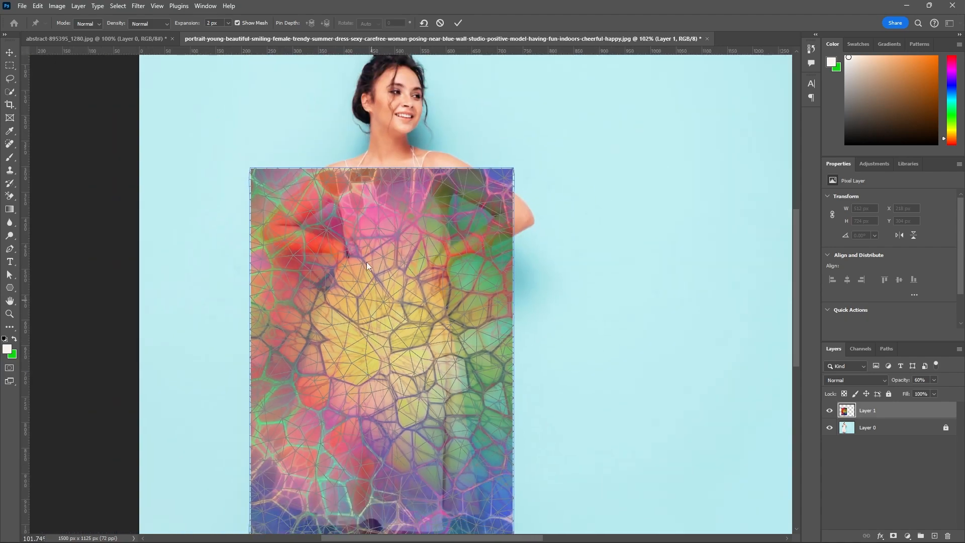
{"action": "scroll", "coordinate": [335, 202], "scroll_direction": "up", "scroll_amount": 2}
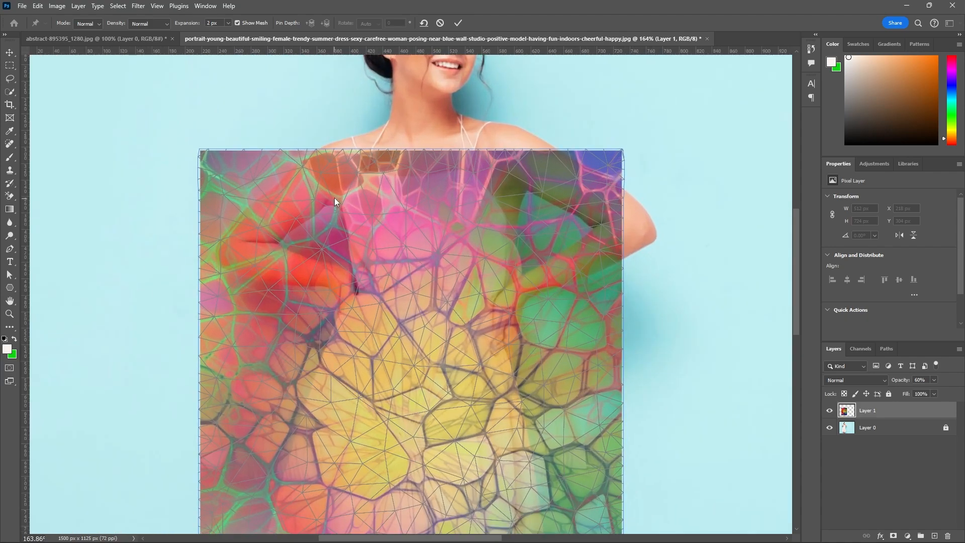
{"action": "scroll", "coordinate": [342, 202], "scroll_direction": "up", "scroll_amount": 1}
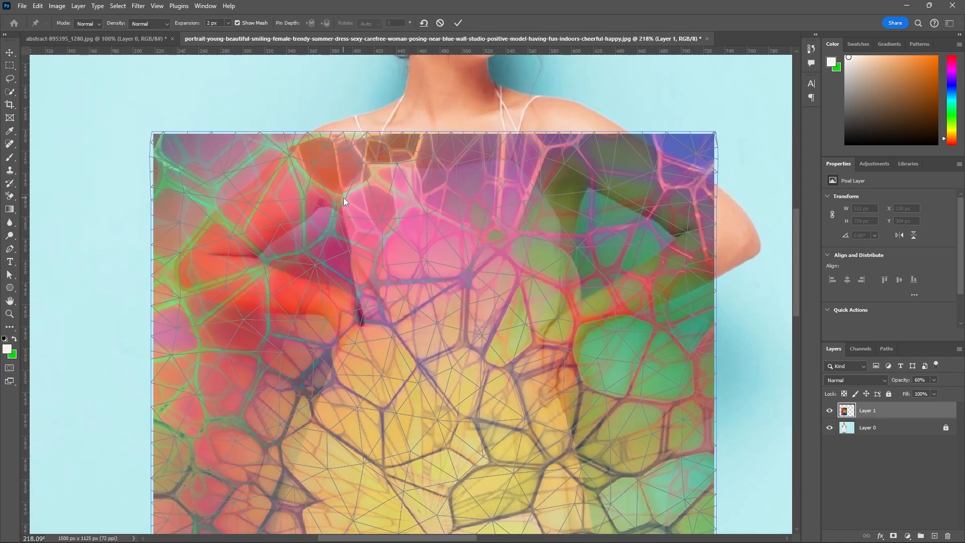
{"action": "scroll", "coordinate": [344, 199], "scroll_direction": "up", "scroll_amount": 1}
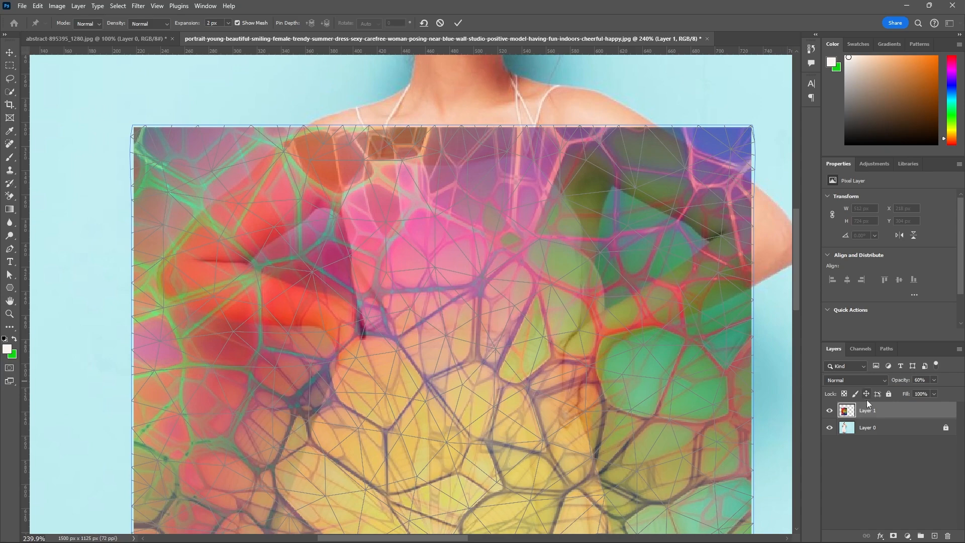
Lower the opacity of Layer 1 to 35% while the warp mesh is active.
{"action": "left_click", "coordinate": [934, 380]}
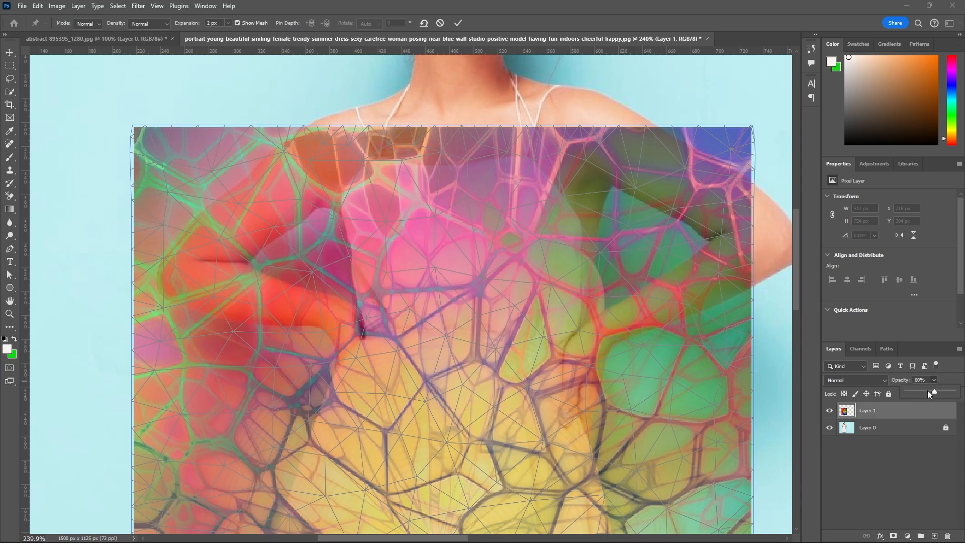
{"action": "left_click", "coordinate": [928, 392]}
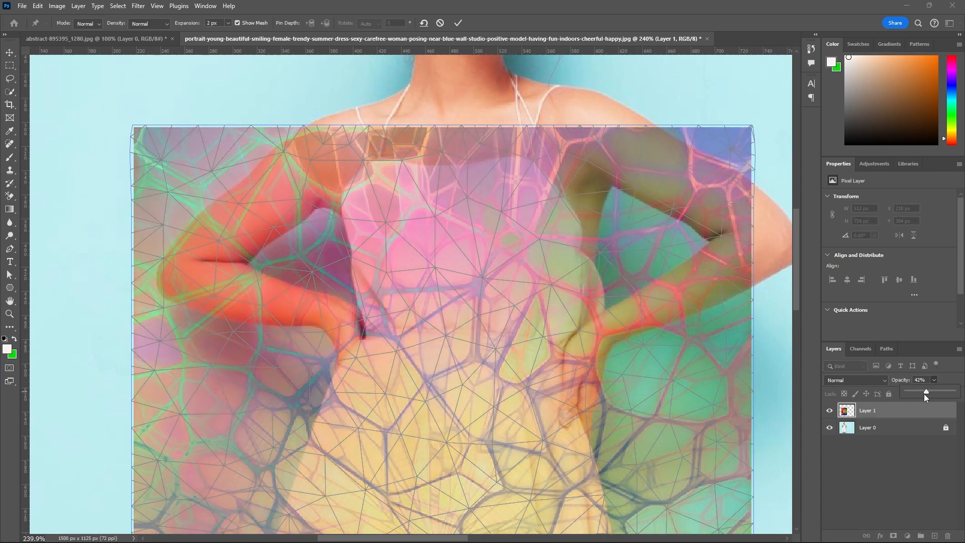
{"action": "left_click_drag", "start_coordinate": [924, 392], "coordinate": [923, 391]}
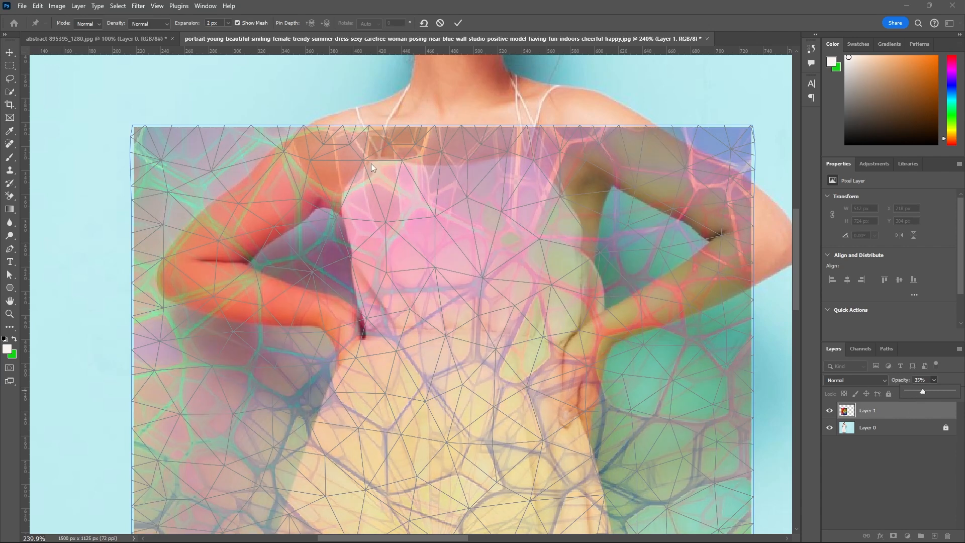
Place five warp pins from the neckline's left corner down the left edge of the bodice to just below the waist.
{"action": "scroll", "coordinate": [371, 164], "scroll_direction": "up", "scroll_amount": 2}
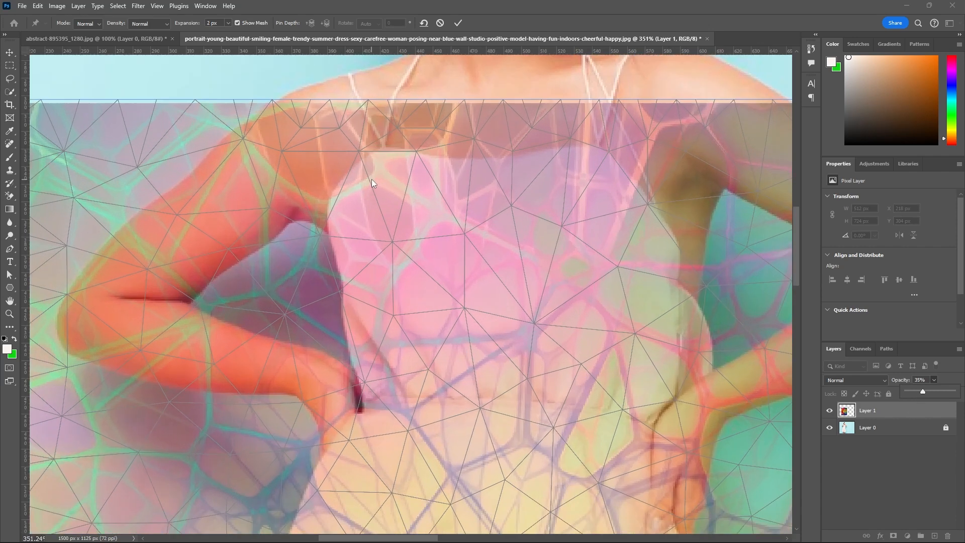
{"action": "left_click", "coordinate": [358, 150]}
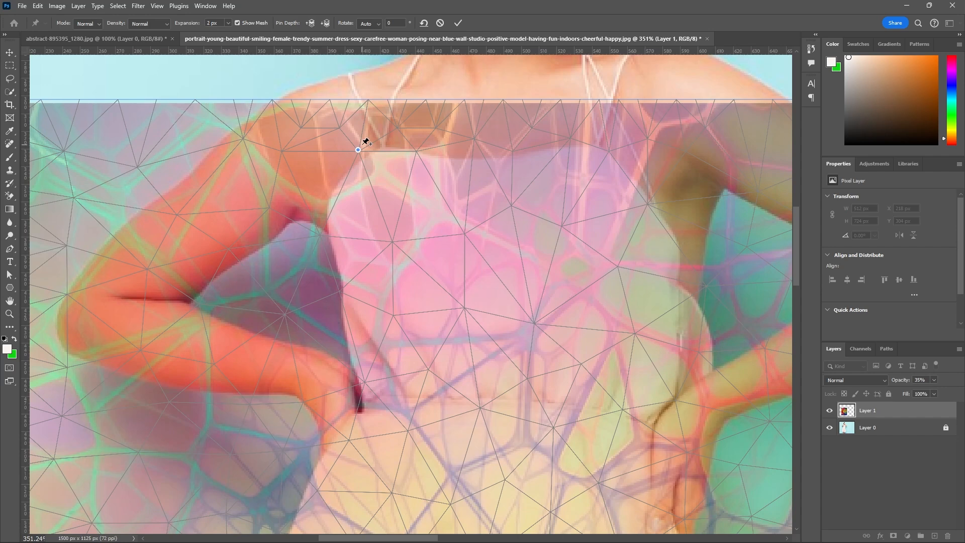
{"action": "left_click", "coordinate": [327, 215]}
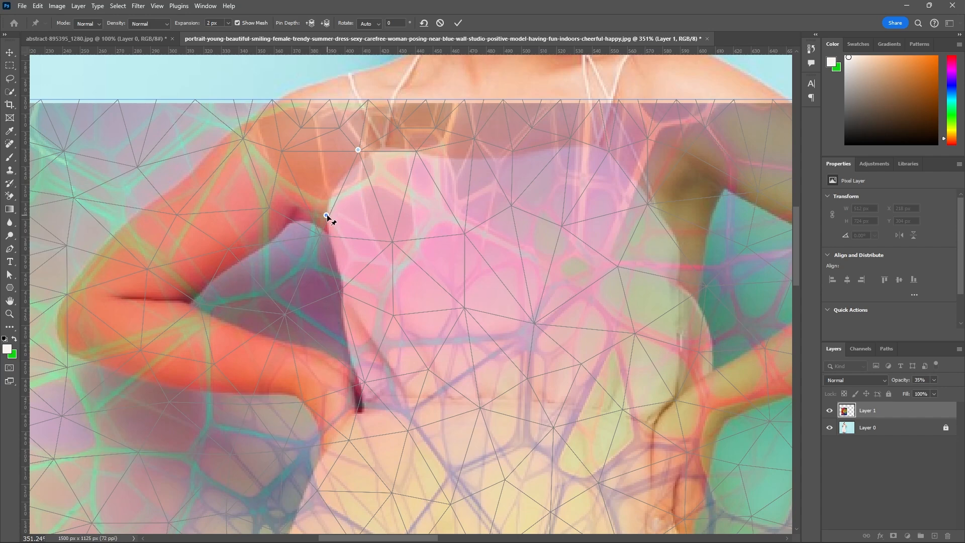
{"action": "left_click", "coordinate": [340, 296]}
{"action": "left_click", "coordinate": [361, 380]}
{"action": "left_click", "coordinate": [318, 458]}
Pin the texture along the dress's neckline and down the right armhole edge with four warp pins.
{"action": "left_click", "coordinate": [473, 140]}
{"action": "left_click", "coordinate": [570, 139]}
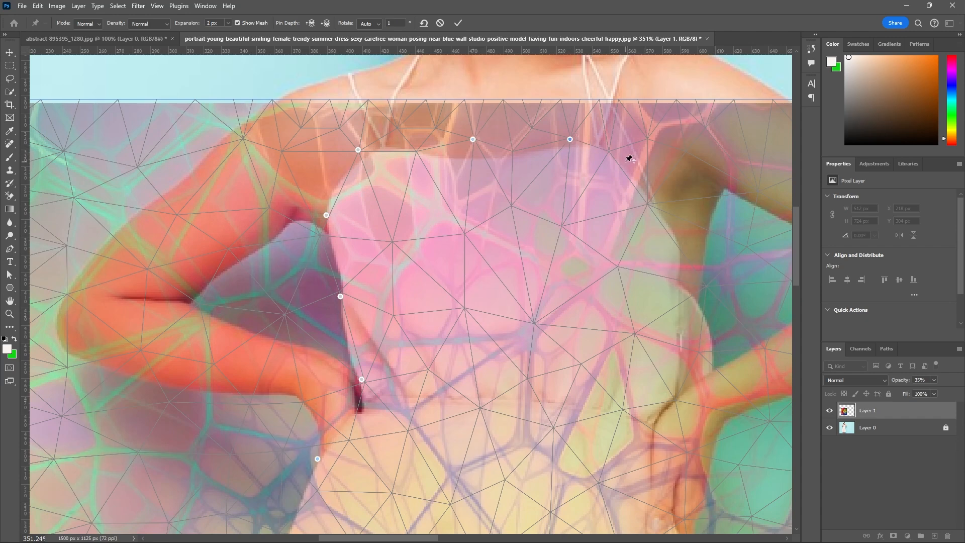
{"action": "left_click", "coordinate": [646, 205]}
{"action": "left_click", "coordinate": [680, 250]}
Try to add another warp pin just below the armhole on the bodice's right edge.
{"action": "left_click", "coordinate": [710, 282]}
{"action": "left_click", "coordinate": [485, 210]}
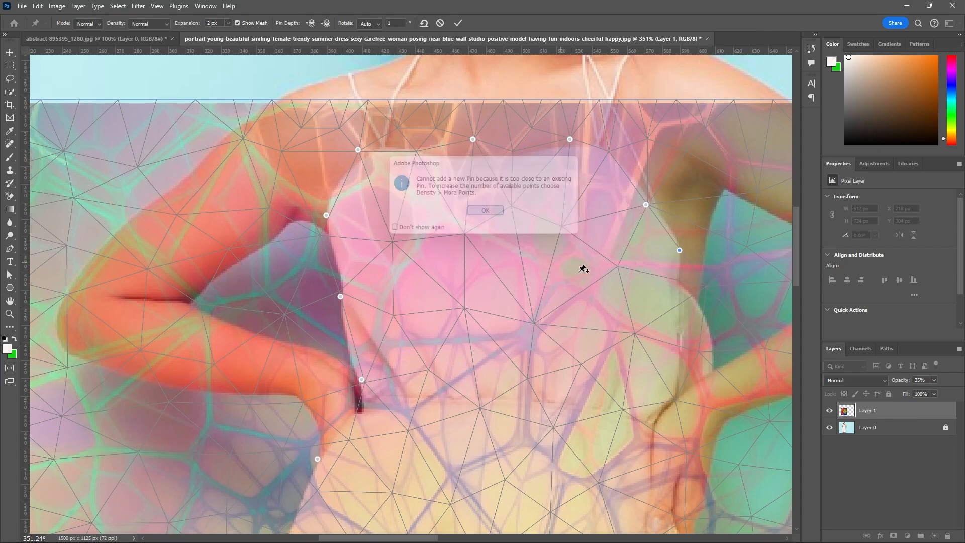
{"action": "left_click", "coordinate": [691, 298]}
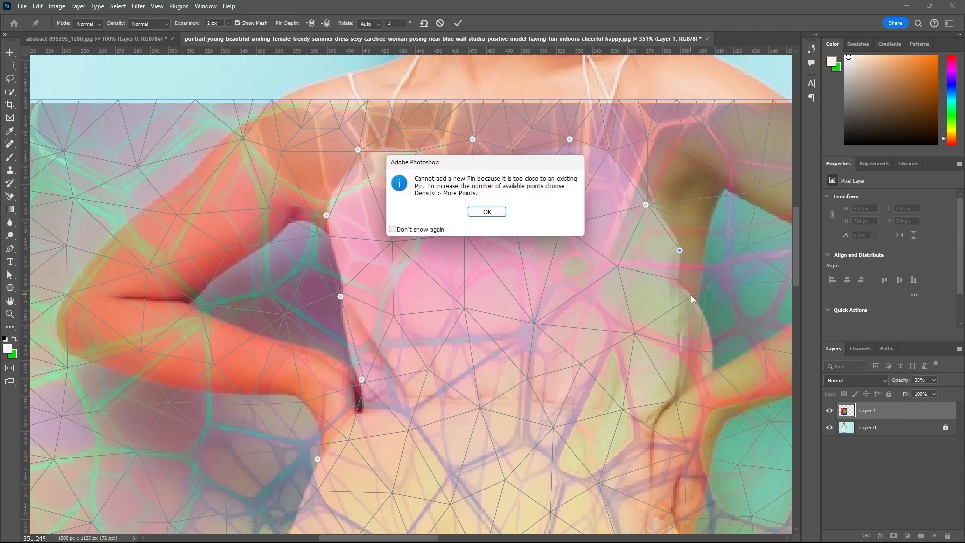
{"action": "left_click", "coordinate": [486, 211]}
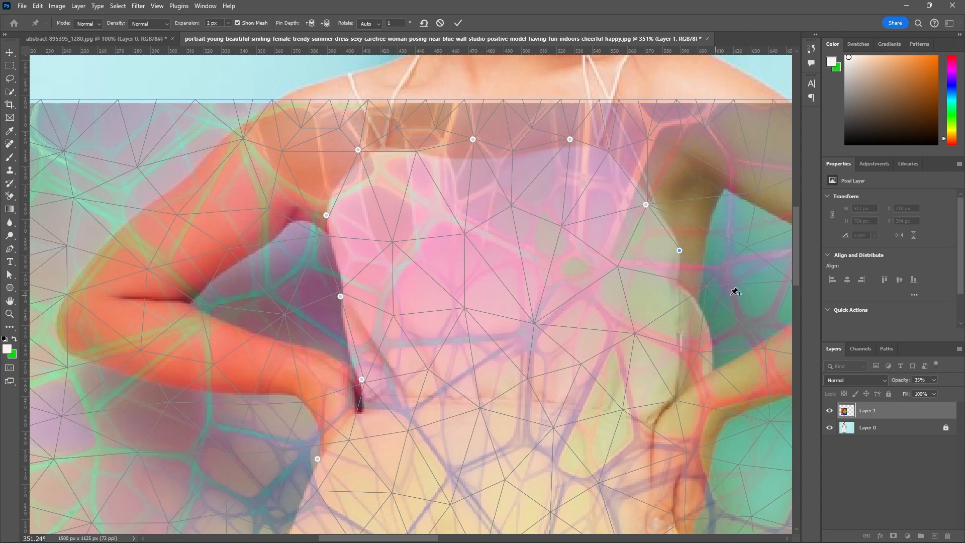
{"action": "left_click", "coordinate": [711, 281]}
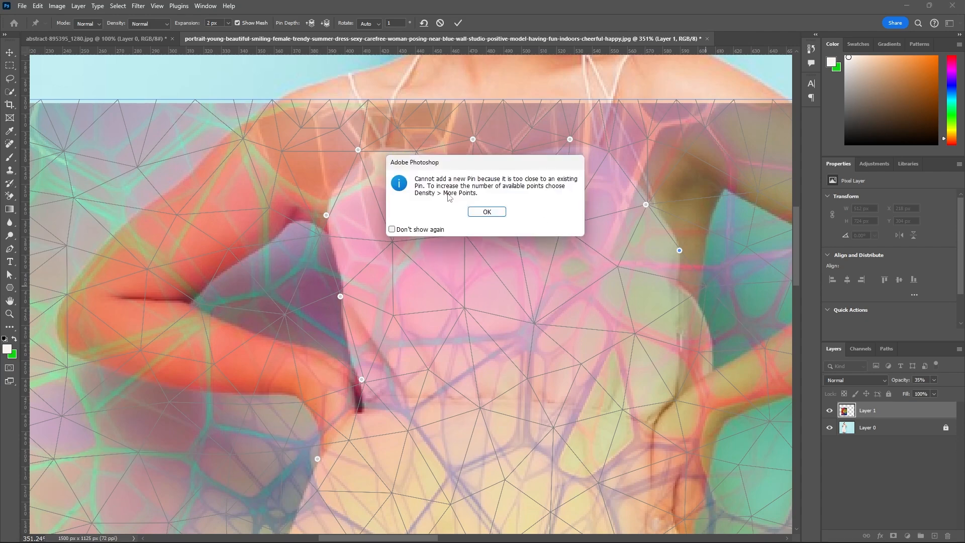
{"action": "left_click", "coordinate": [494, 216]}
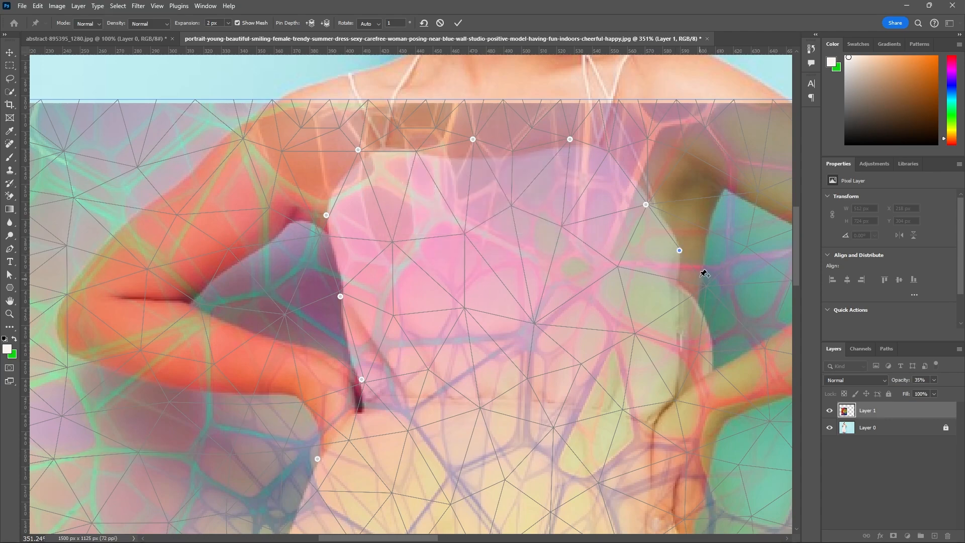
Add warp pins on the right edge of the dress at the waist bulge and beside the hand on the hip.
{"action": "scroll", "coordinate": [702, 271], "scroll_direction": "down", "scroll_amount": 1}
{"action": "scroll", "coordinate": [703, 313], "scroll_direction": "up", "scroll_amount": 2}
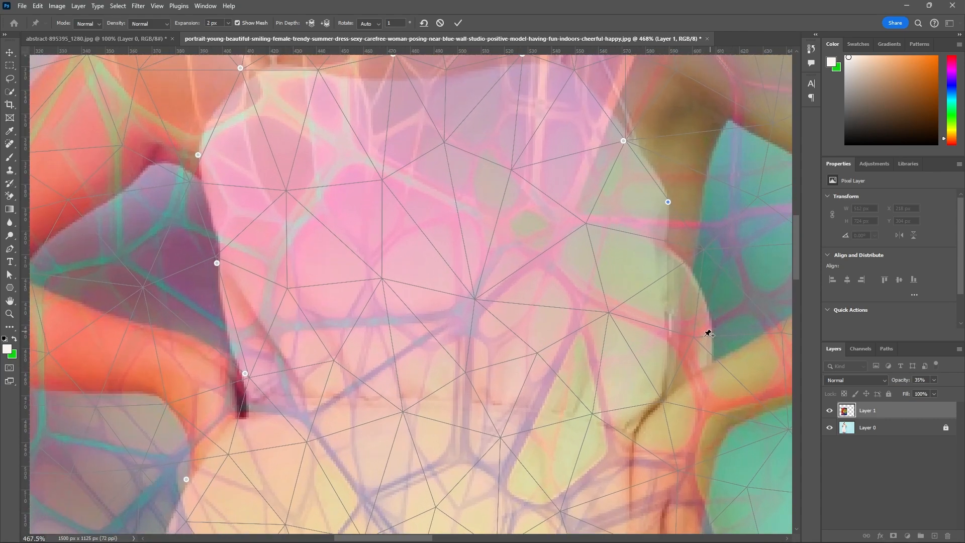
{"action": "scroll", "coordinate": [698, 302], "scroll_direction": "down", "scroll_amount": 3}
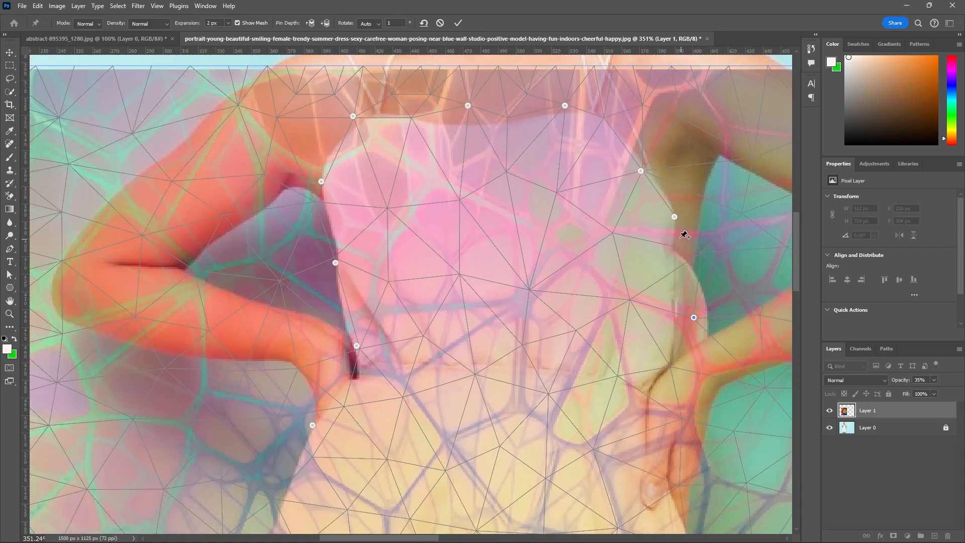
{"action": "scroll", "coordinate": [704, 327], "scroll_direction": "up", "scroll_amount": 3}
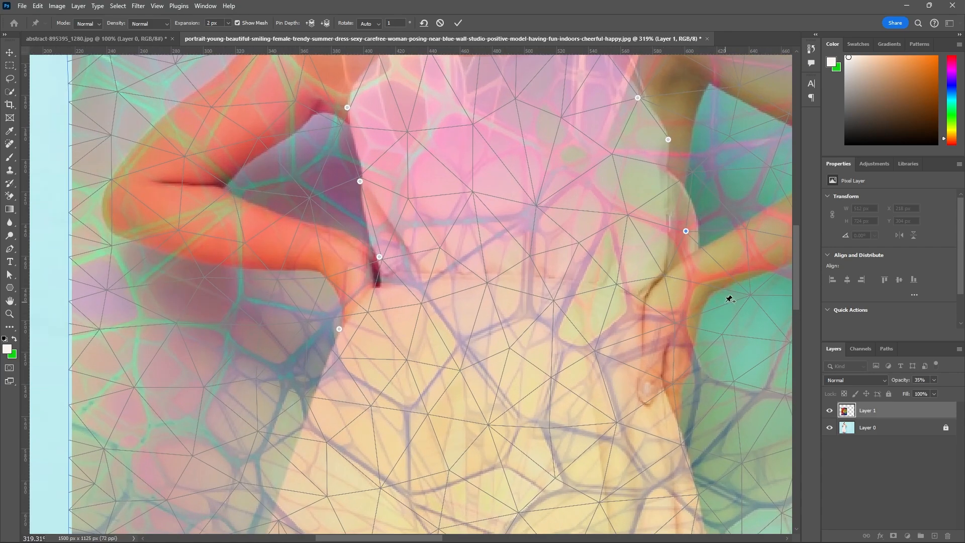
{"action": "left_click", "coordinate": [673, 325]}
Place three warp pins down the upper part of the skirt's right edge, starting below the hand.
{"action": "scroll", "coordinate": [675, 327], "scroll_direction": "down", "scroll_amount": 4}
{"action": "scroll", "coordinate": [662, 251], "scroll_direction": "up", "scroll_amount": 3}
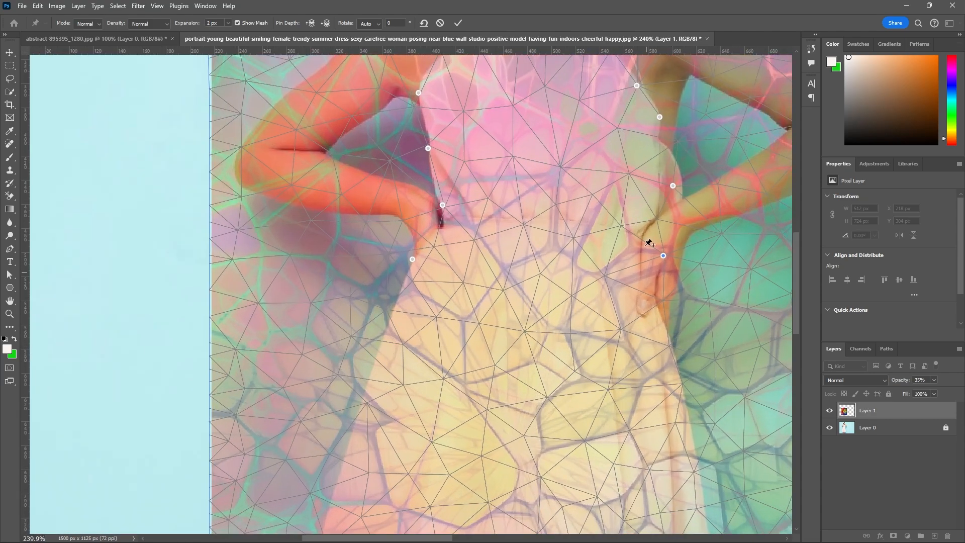
{"action": "scroll", "coordinate": [413, 231], "scroll_direction": "down", "scroll_amount": 3}
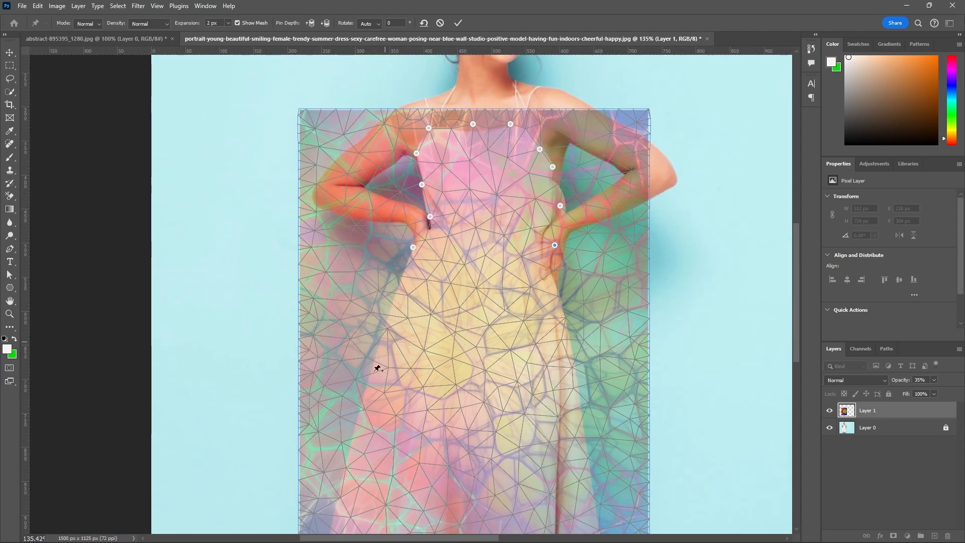
{"action": "scroll", "coordinate": [578, 346], "scroll_direction": "up", "scroll_amount": 3}
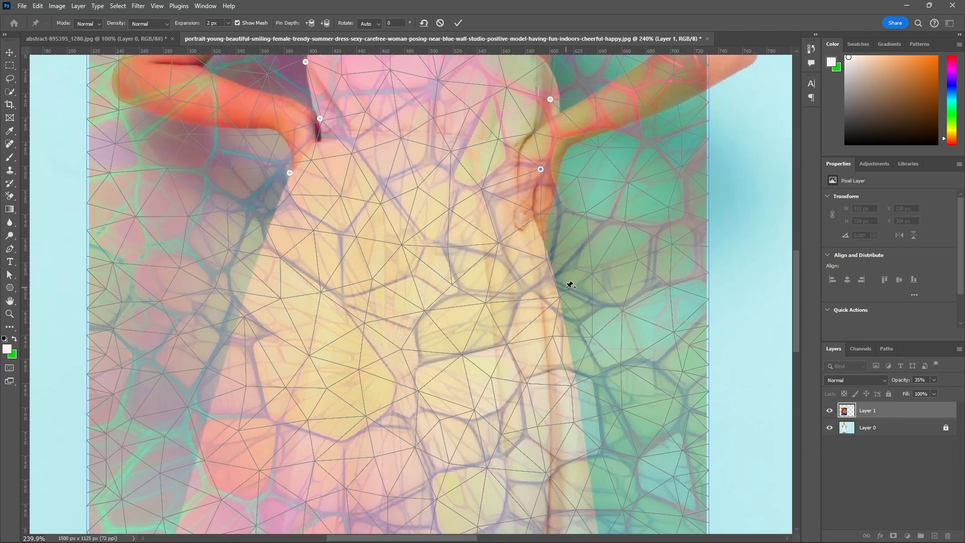
{"action": "left_click", "coordinate": [560, 298]}
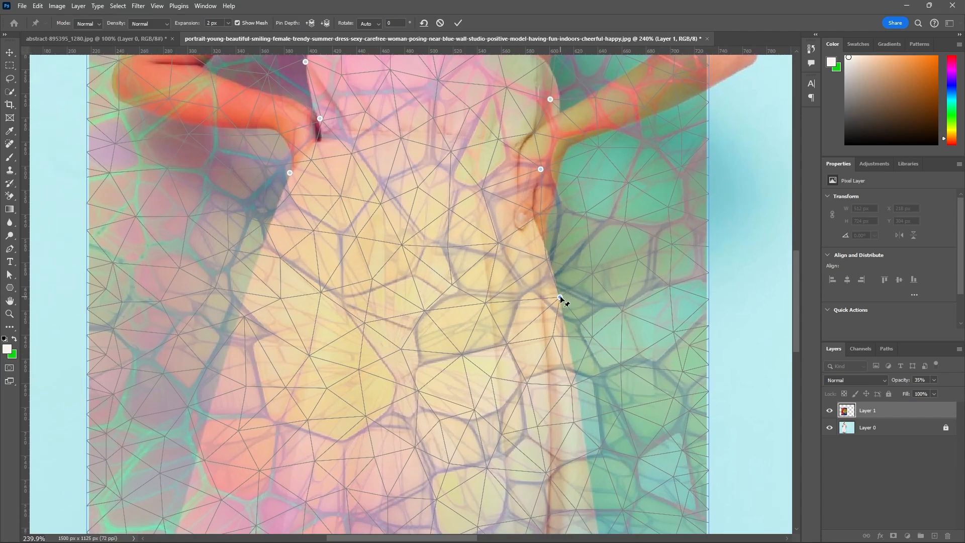
{"action": "left_click", "coordinate": [572, 386]}
{"action": "scroll", "coordinate": [572, 340], "scroll_direction": "down", "scroll_amount": 3}
{"action": "scroll", "coordinate": [581, 323], "scroll_direction": "up", "scroll_amount": 3}
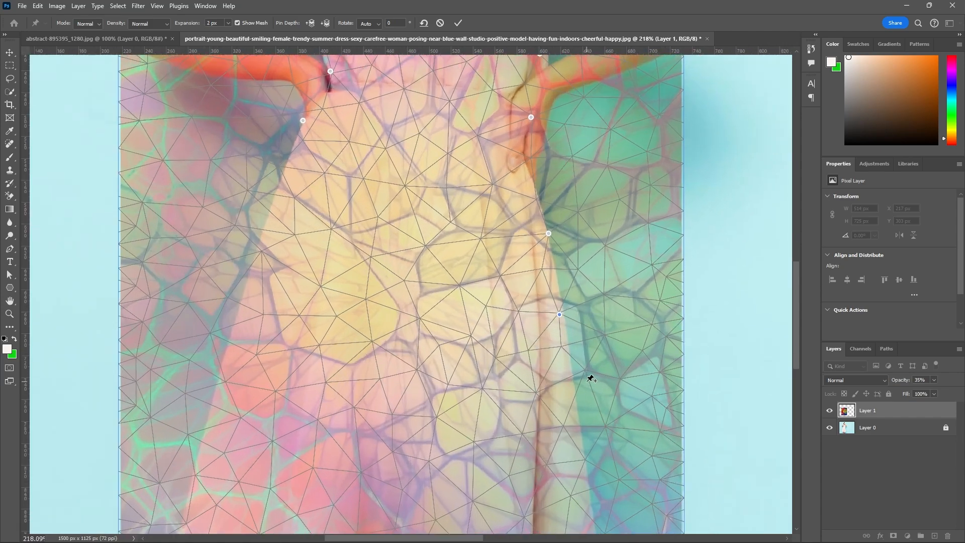
{"action": "left_click", "coordinate": [585, 370]}
Continue the warp pins down the lower part of the skirt's right side with three more pins.
{"action": "scroll", "coordinate": [585, 370], "scroll_direction": "down", "scroll_amount": 3}
{"action": "scroll", "coordinate": [591, 442], "scroll_direction": "up", "scroll_amount": 3}
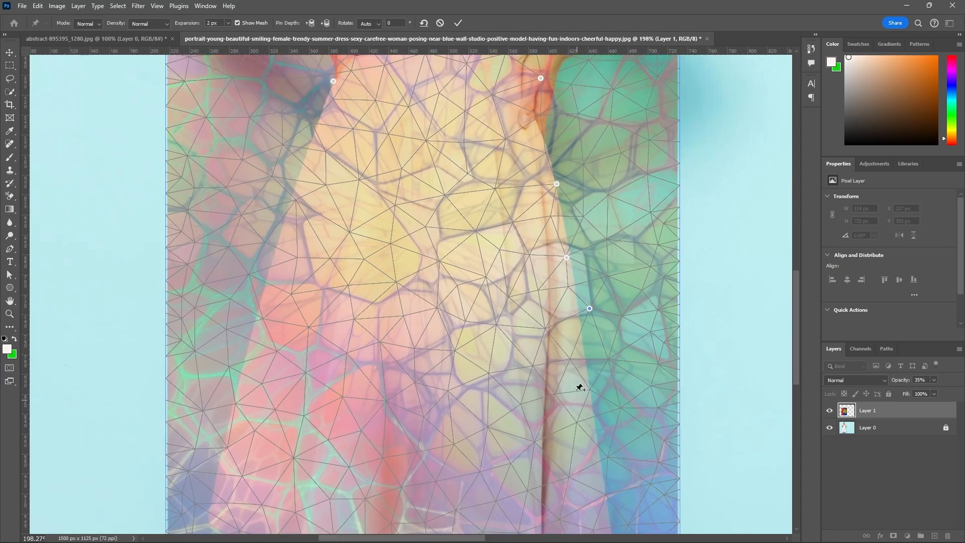
{"action": "left_click", "coordinate": [569, 360]}
{"action": "left_click", "coordinate": [618, 408]}
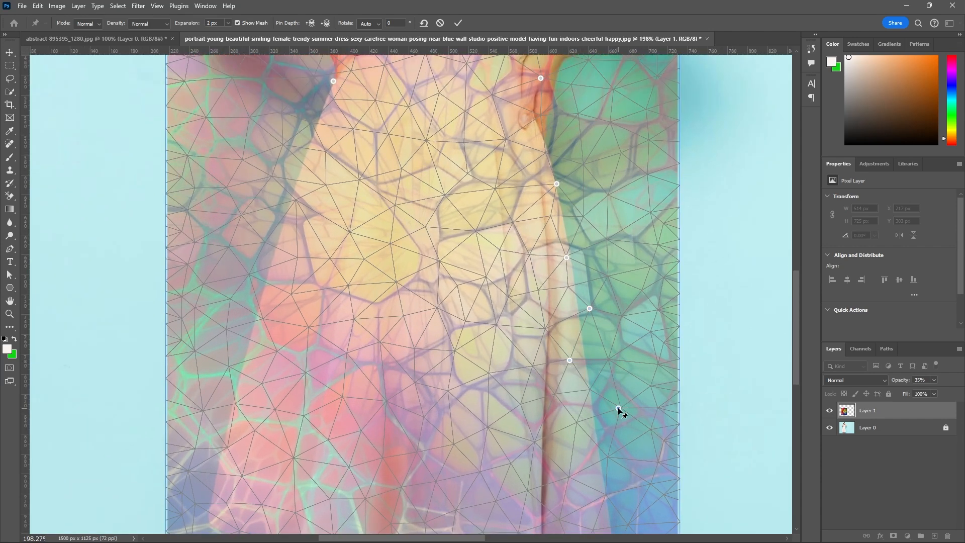
{"action": "left_click", "coordinate": [604, 493]}
Pin the texture along the whole dress hem, from its right corner across the folds to its left corner.
{"action": "scroll", "coordinate": [604, 302], "scroll_direction": "down", "scroll_amount": 3}
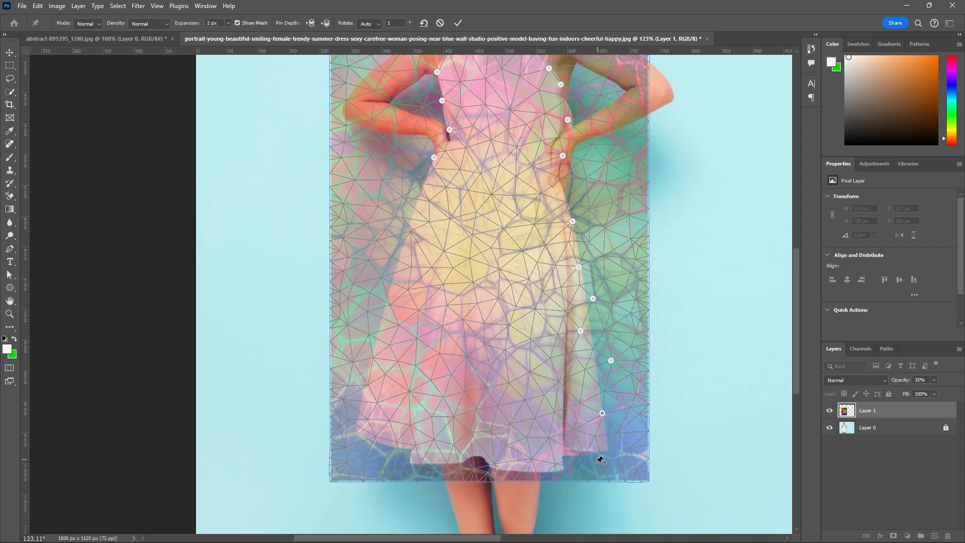
{"action": "scroll", "coordinate": [609, 453], "scroll_direction": "up", "scroll_amount": 3}
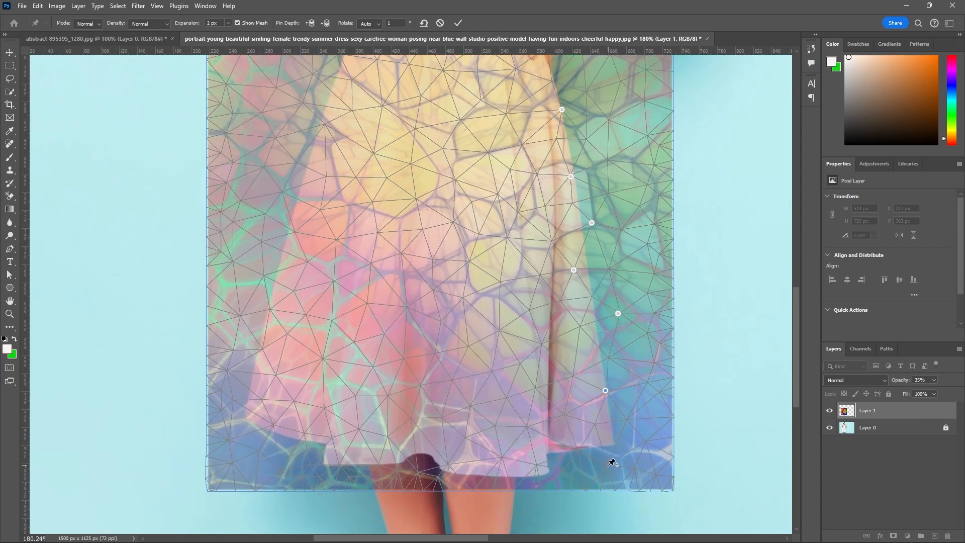
{"action": "left_click", "coordinate": [601, 448]}
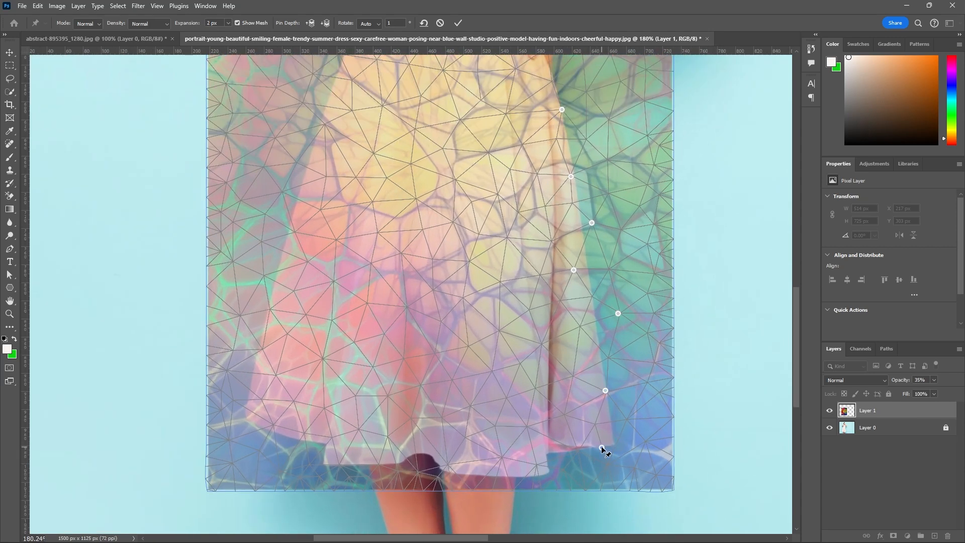
{"action": "left_click", "coordinate": [573, 448]}
{"action": "left_click", "coordinate": [547, 471]}
{"action": "left_click", "coordinate": [447, 464]}
{"action": "left_click", "coordinate": [413, 469]}
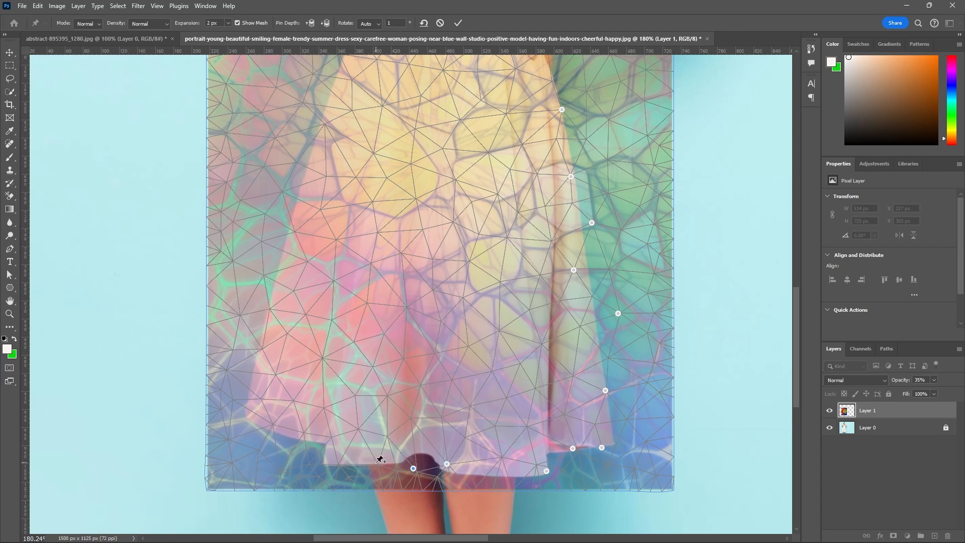
{"action": "left_click", "coordinate": [376, 463]}
{"action": "left_click", "coordinate": [327, 462]}
{"action": "left_click", "coordinate": [300, 433]}
{"action": "left_click", "coordinate": [245, 418]}
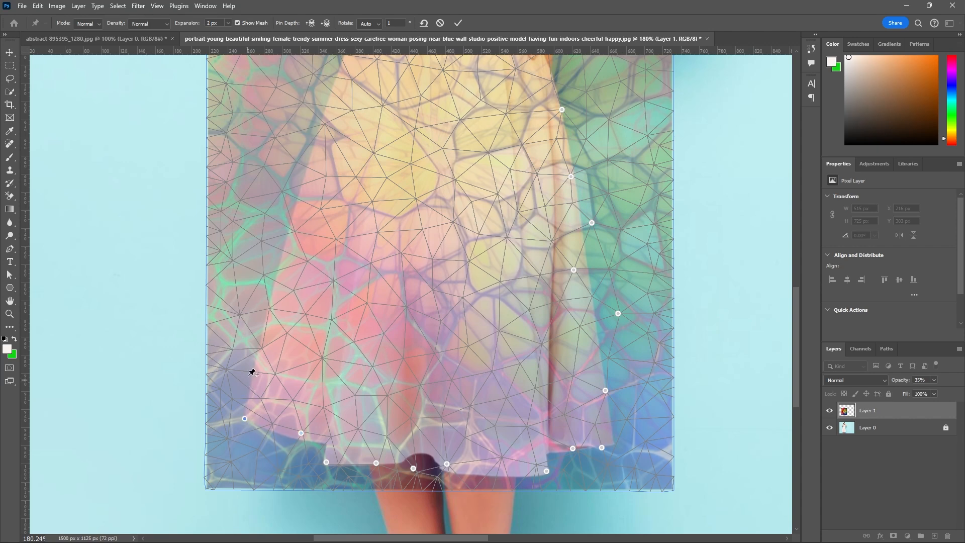
Place warp pins up the left edge of the skirt from the hem to the waist, closing the outline.
{"action": "left_click", "coordinate": [260, 348]}
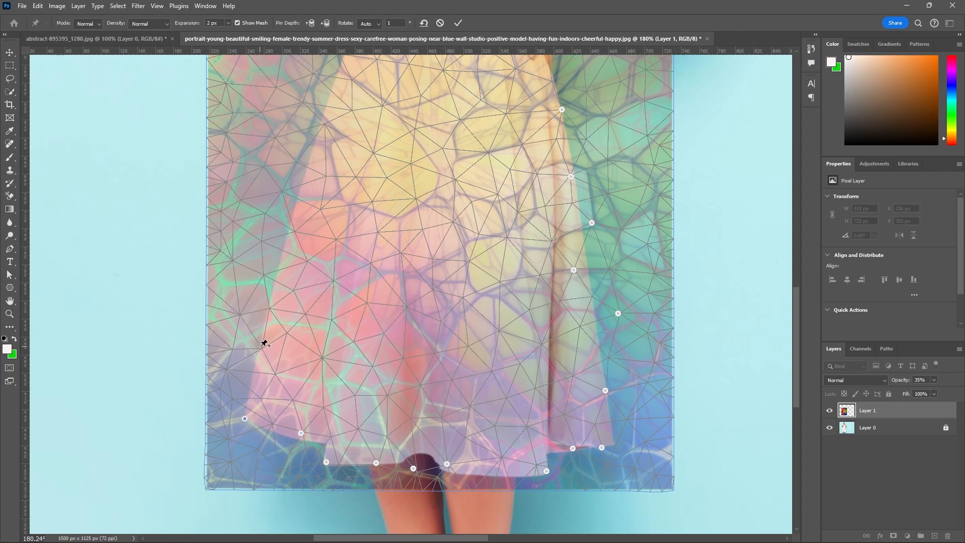
{"action": "left_click", "coordinate": [264, 274]}
{"action": "scroll", "coordinate": [382, 253], "scroll_direction": "down", "scroll_amount": 3}
{"action": "scroll", "coordinate": [362, 116], "scroll_direction": "up", "scroll_amount": 3}
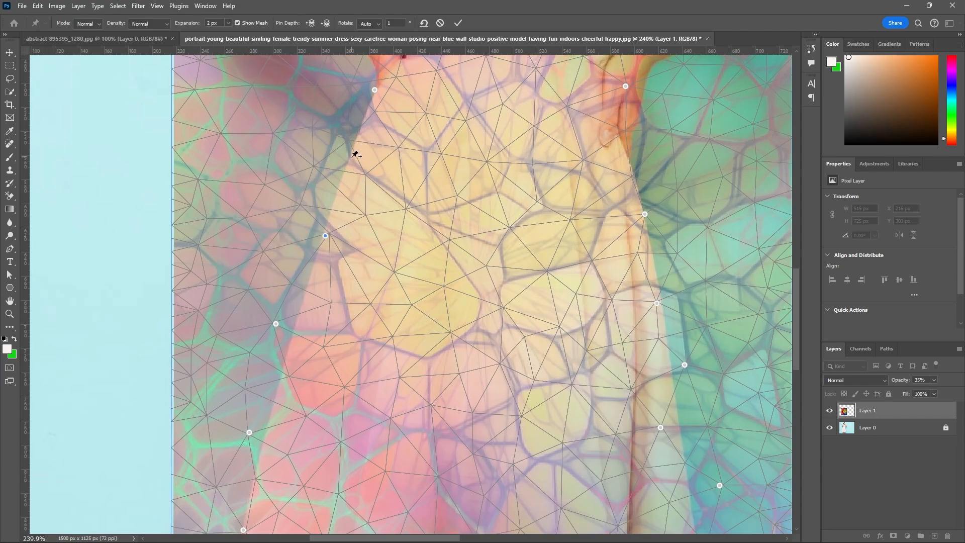
{"action": "scroll", "coordinate": [429, 229], "scroll_direction": "down", "scroll_amount": 4}
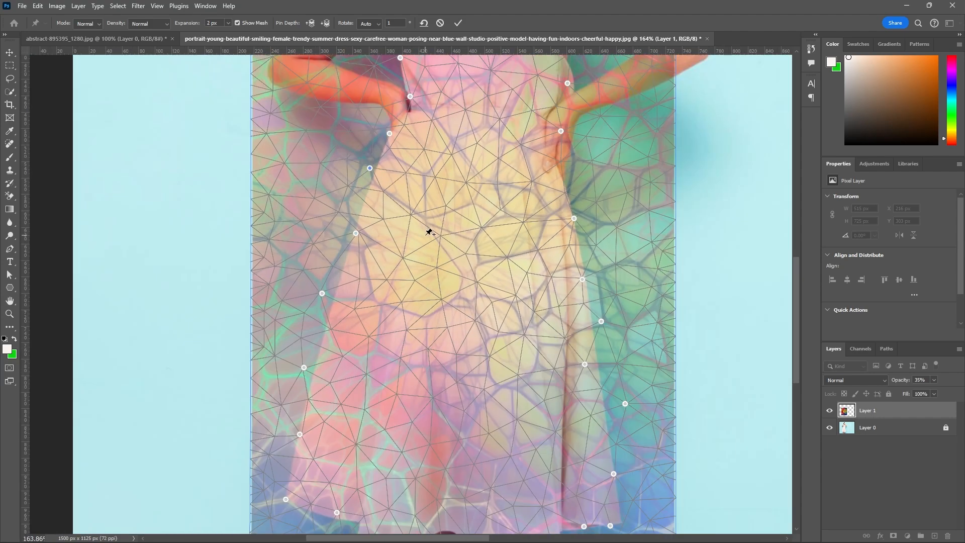
Examine the outline of warp pins around the whole dress, from the neckline to the hem.
{"action": "scroll", "coordinate": [430, 237], "scroll_direction": "down", "scroll_amount": 2}
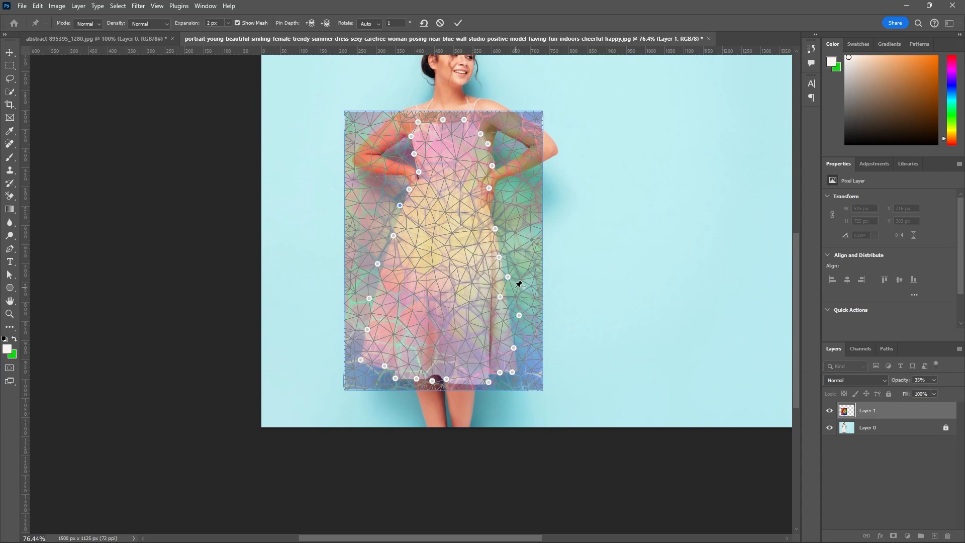
{"action": "scroll", "coordinate": [464, 104], "scroll_direction": "up", "scroll_amount": 4}
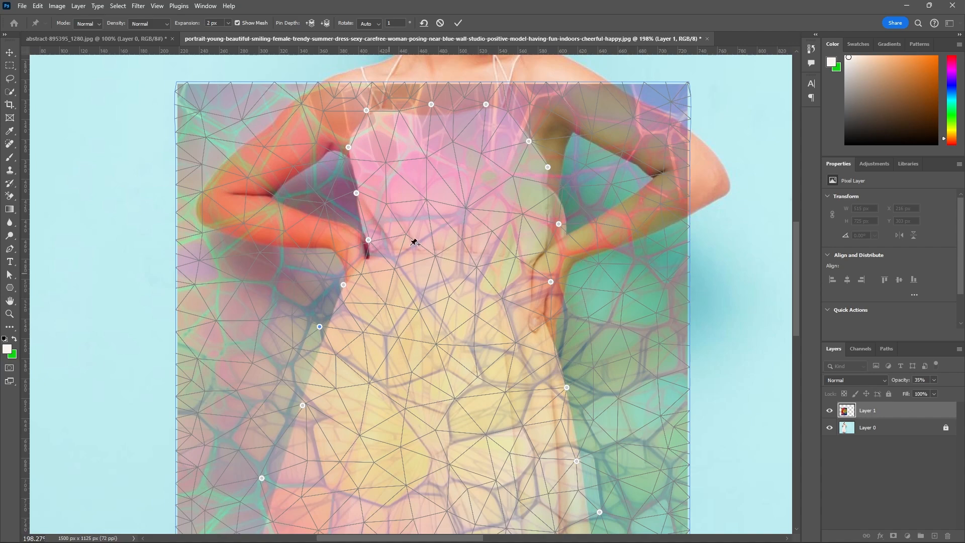
{"action": "scroll", "coordinate": [413, 242], "scroll_direction": "down", "scroll_amount": 2}
{"action": "scroll", "coordinate": [438, 241], "scroll_direction": "down", "scroll_amount": 2}
{"action": "scroll", "coordinate": [436, 377], "scroll_direction": "down", "scroll_amount": 2}
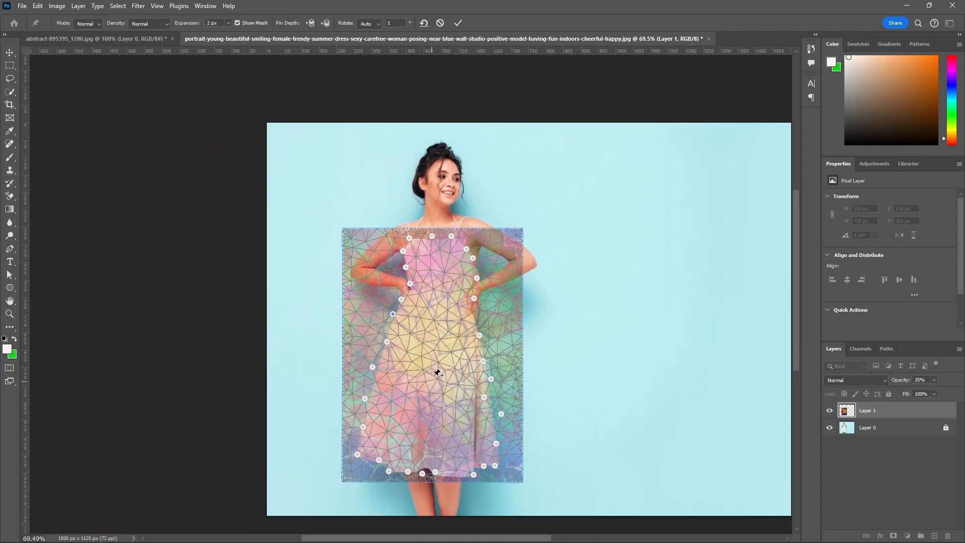
{"action": "scroll", "coordinate": [445, 320], "scroll_direction": "up", "scroll_amount": 1}
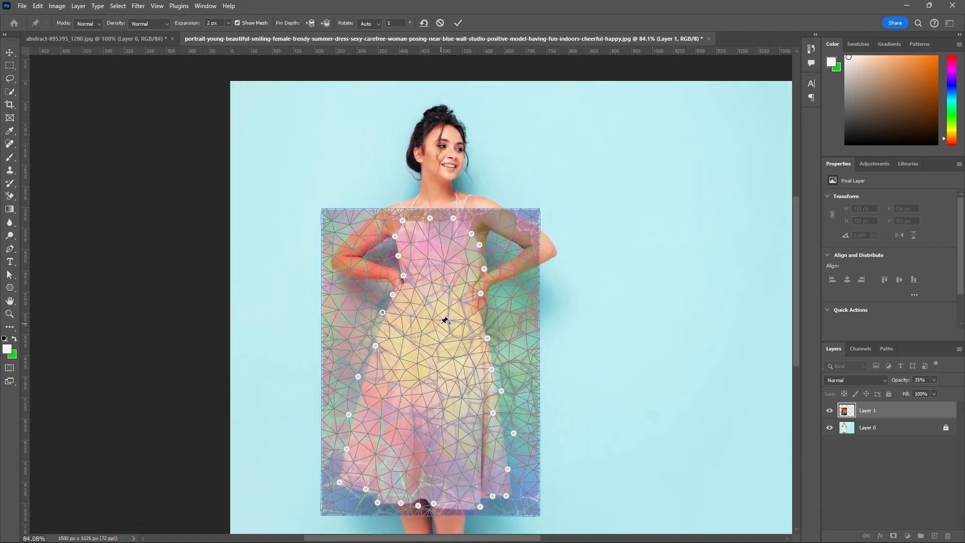
{"action": "scroll", "coordinate": [458, 216], "scroll_direction": "up", "scroll_amount": 6}
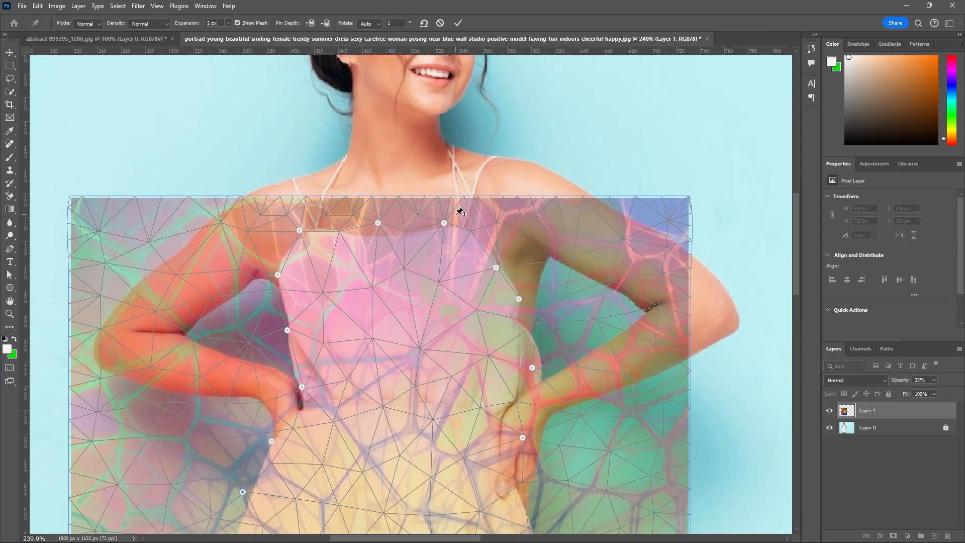
Move the left neckline, corner and underarm pins so the texture mesh follows the upper left contour of the bodice.
{"action": "scroll", "coordinate": [399, 183], "scroll_direction": "up", "scroll_amount": 3}
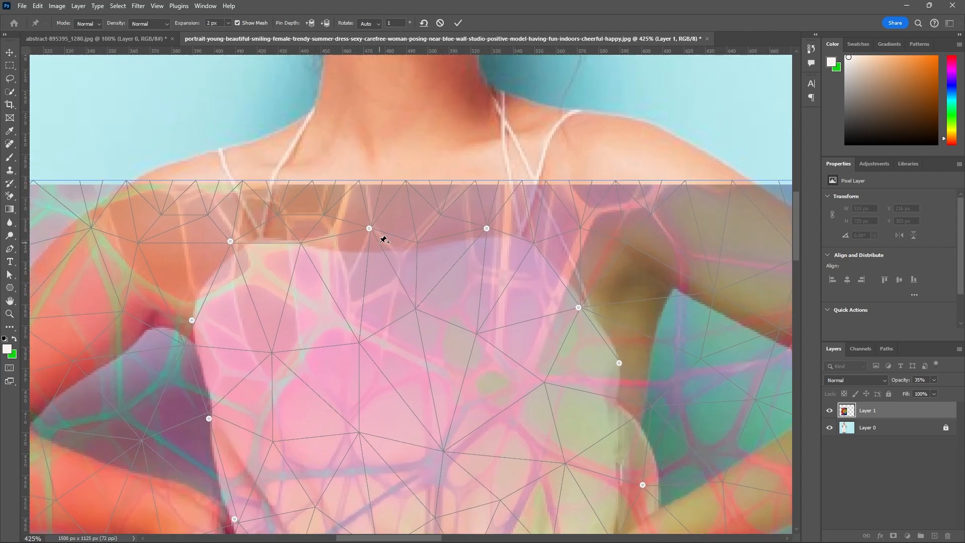
{"action": "left_click_drag", "start_coordinate": [369, 228], "coordinate": [371, 249]}
{"action": "left_click", "coordinate": [230, 241]}
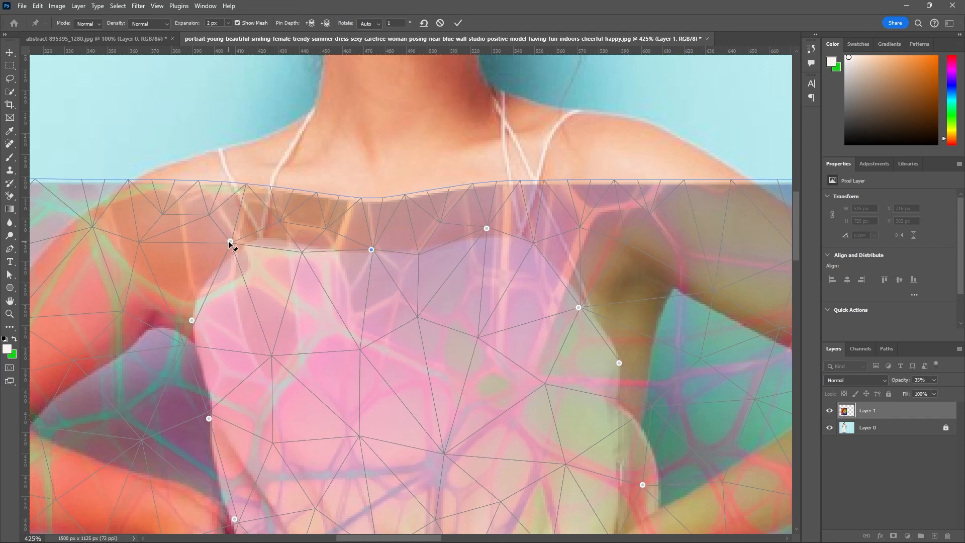
{"action": "left_click_drag", "start_coordinate": [229, 241], "coordinate": [243, 243]}
{"action": "scroll", "coordinate": [341, 169], "scroll_direction": "down", "scroll_amount": 2}
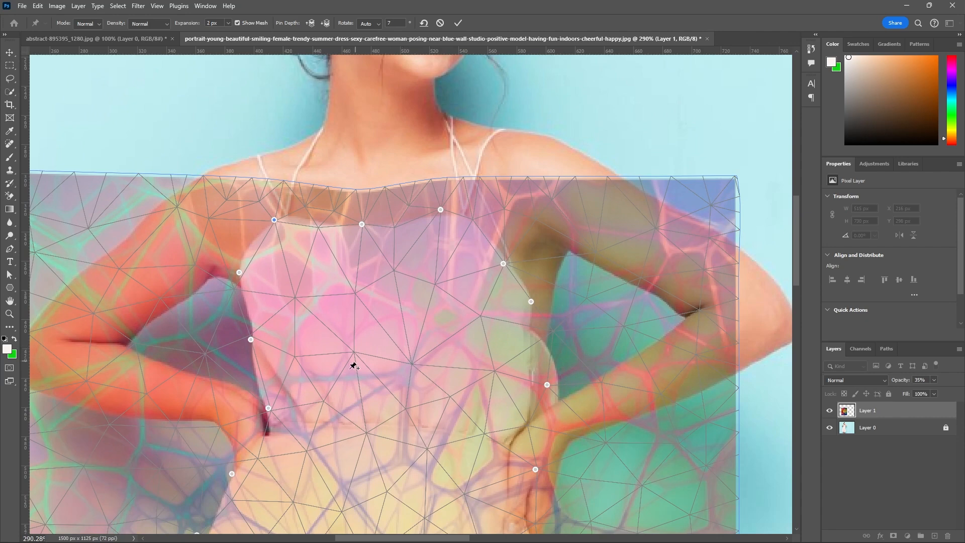
{"action": "scroll", "coordinate": [256, 281], "scroll_direction": "up", "scroll_amount": 3}
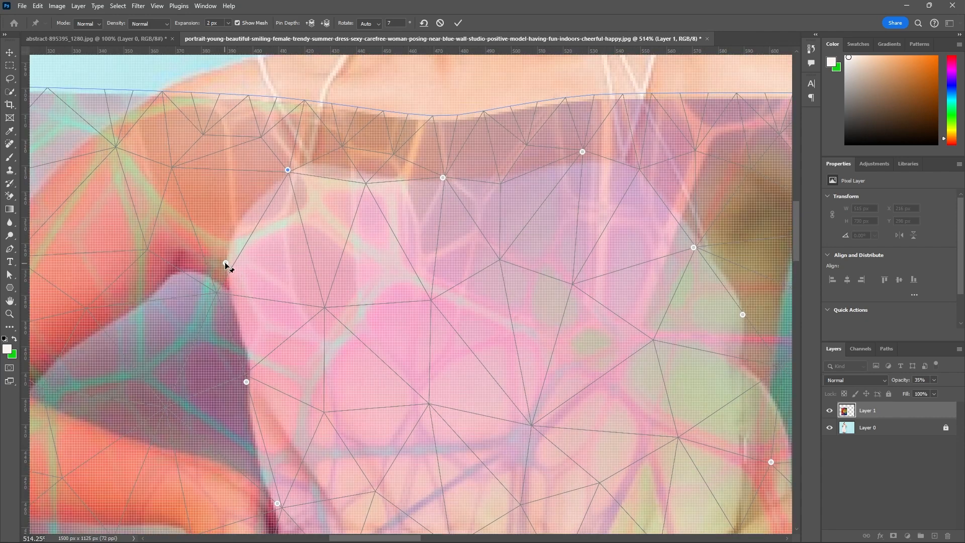
{"action": "left_click_drag", "start_coordinate": [226, 263], "coordinate": [228, 242]}
Add two warp pins inside the left chest area and shift them up and left, and nudge the right neckline and armhole pins onto the dress edge.
{"action": "scroll", "coordinate": [299, 315], "scroll_direction": "down", "scroll_amount": 3}
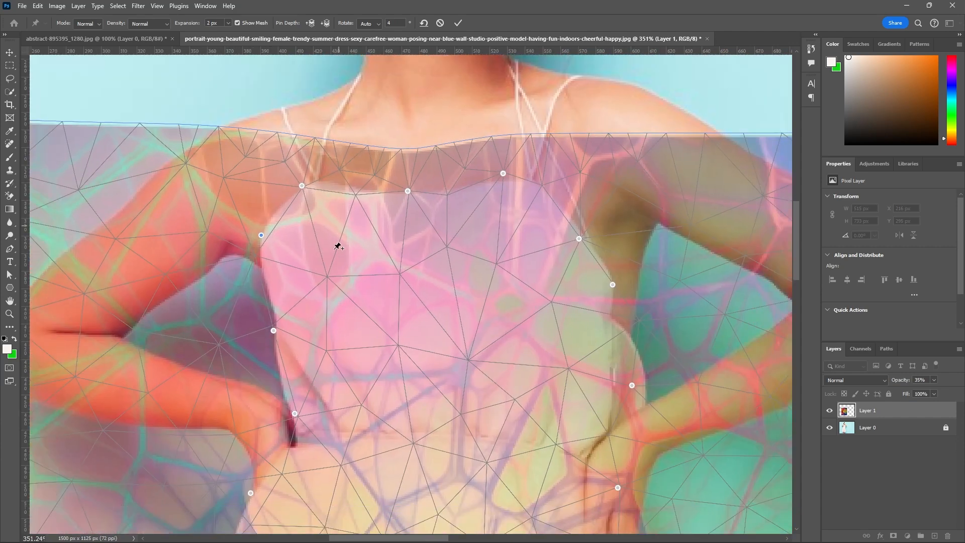
{"action": "left_click", "coordinate": [324, 277]}
{"action": "left_click_drag", "start_coordinate": [325, 278], "coordinate": [313, 270]}
{"action": "left_click", "coordinate": [397, 269]}
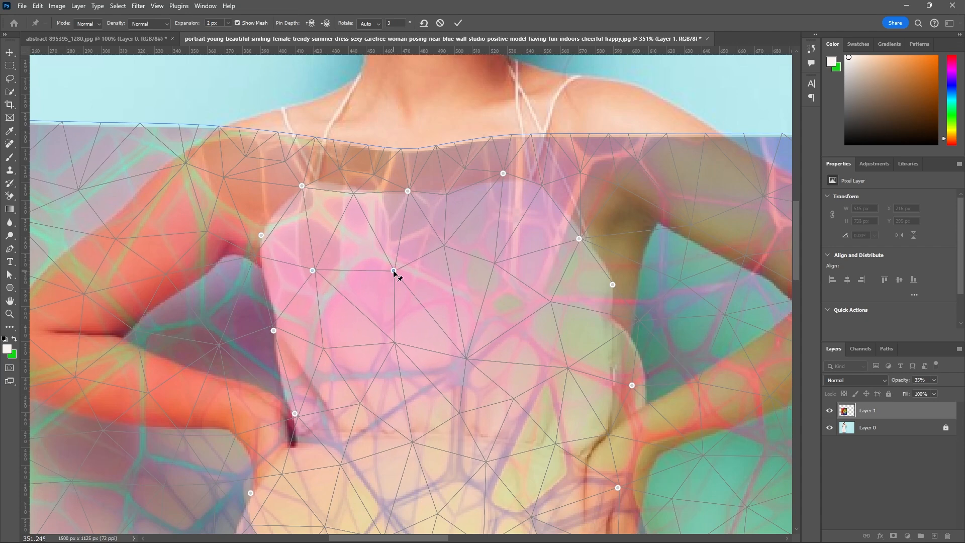
{"action": "left_click_drag", "start_coordinate": [397, 269], "coordinate": [387, 262]}
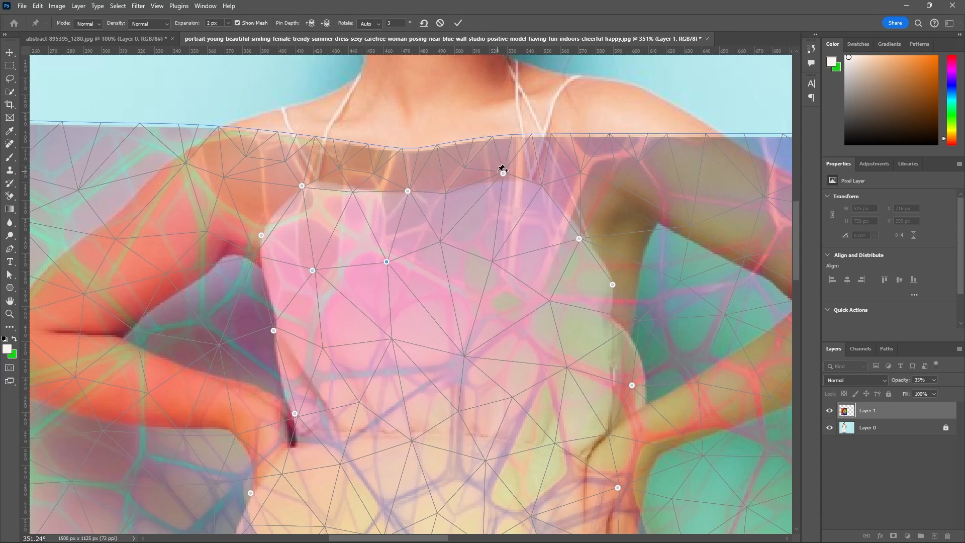
{"action": "left_click_drag", "start_coordinate": [504, 174], "coordinate": [505, 180]}
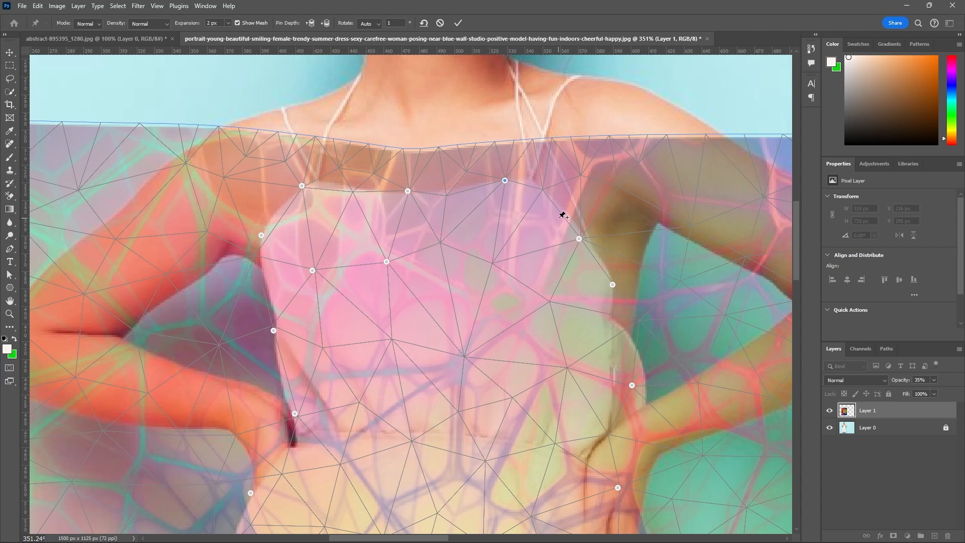
{"action": "left_click_drag", "start_coordinate": [578, 239], "coordinate": [582, 235]}
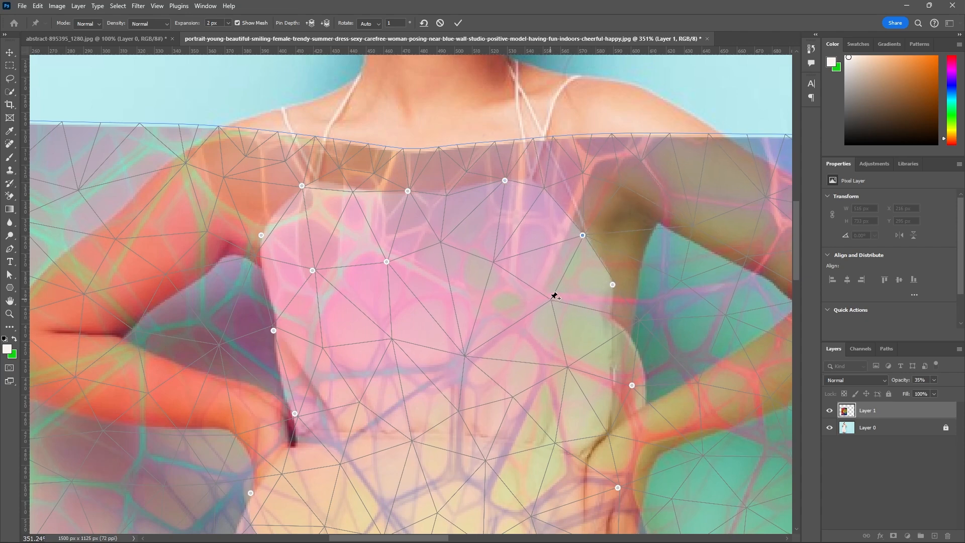
Add a warp pin inside the right chest area and pull the right underarm pin outward past the dress edge.
{"action": "left_click_drag", "start_coordinate": [550, 300], "coordinate": [562, 302]}
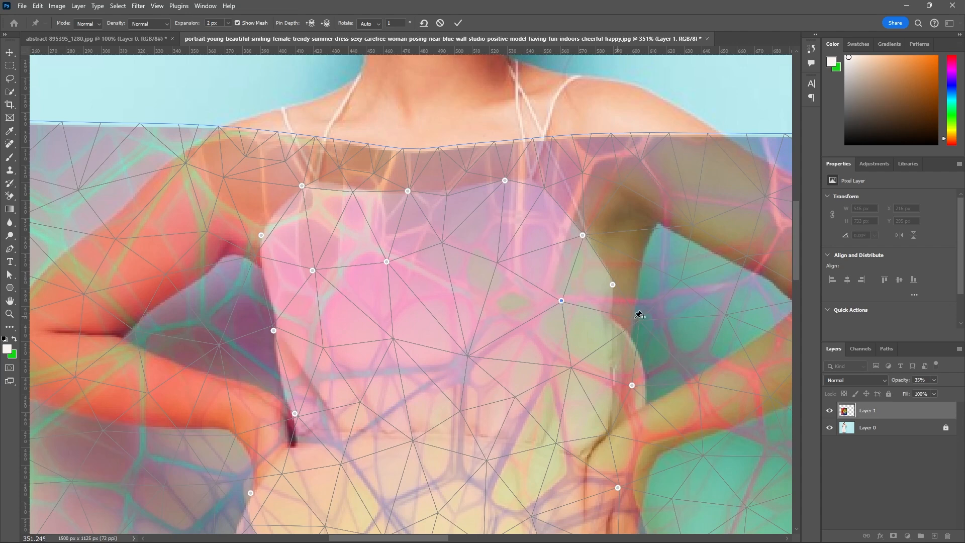
{"action": "left_click", "coordinate": [652, 300]}
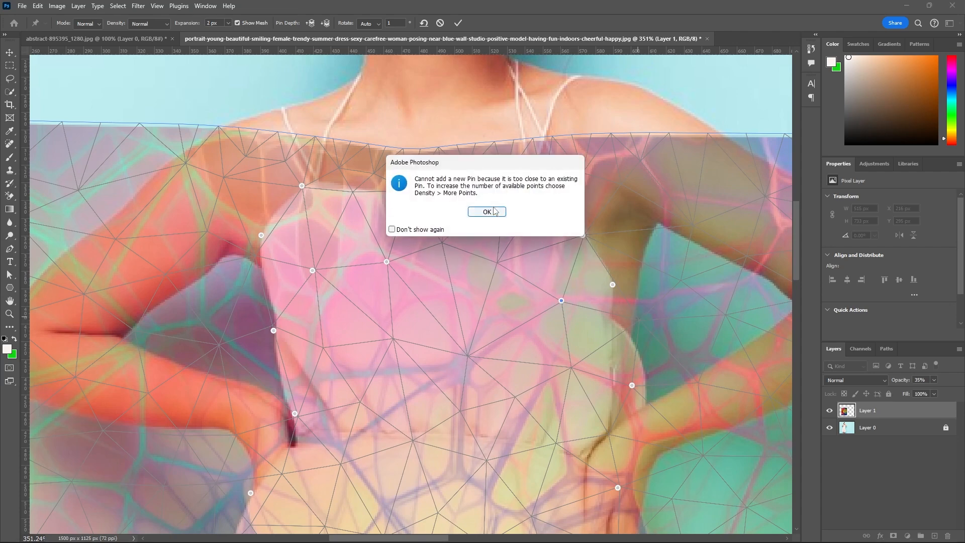
{"action": "key", "text": "Return"}
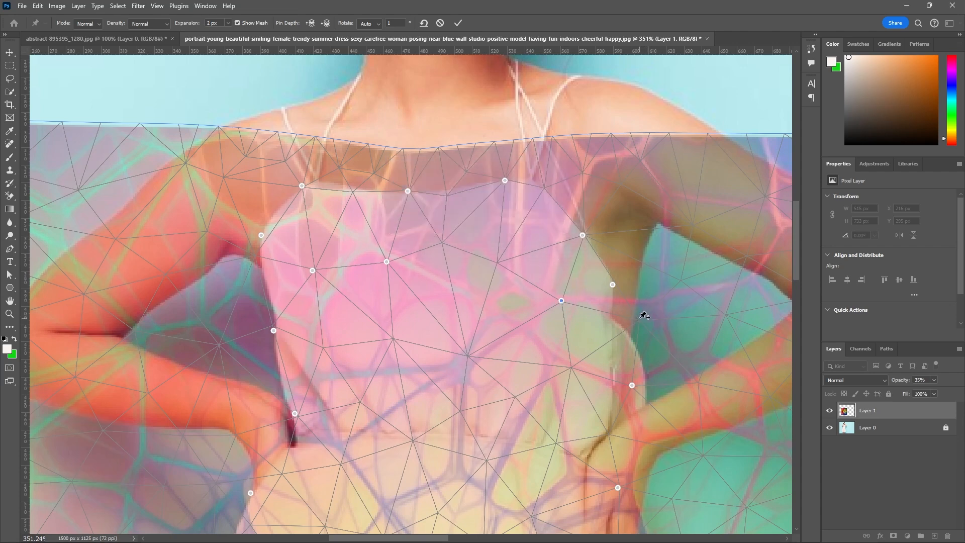
{"action": "left_click", "coordinate": [644, 315]}
{"action": "left_click", "coordinate": [473, 212]}
{"action": "left_click_drag", "start_coordinate": [613, 292], "coordinate": [635, 301]}
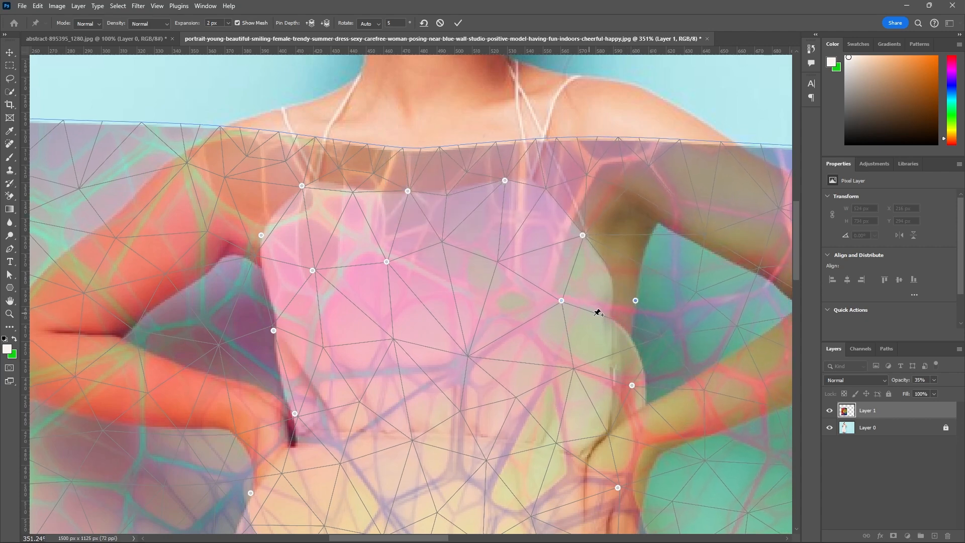
Add a warp pin inside the right side of the bodice and move the nearby side pin onto the dress contour.
{"action": "left_click", "coordinate": [574, 369]}
{"action": "mouse_move", "coordinate": [577, 372]}
{"action": "left_mouse_down"}
{"action": "mouse_move", "coordinate": [588, 371]}
{"action": "mouse_move", "coordinate": [573, 372]}
{"action": "left_mouse_up"}
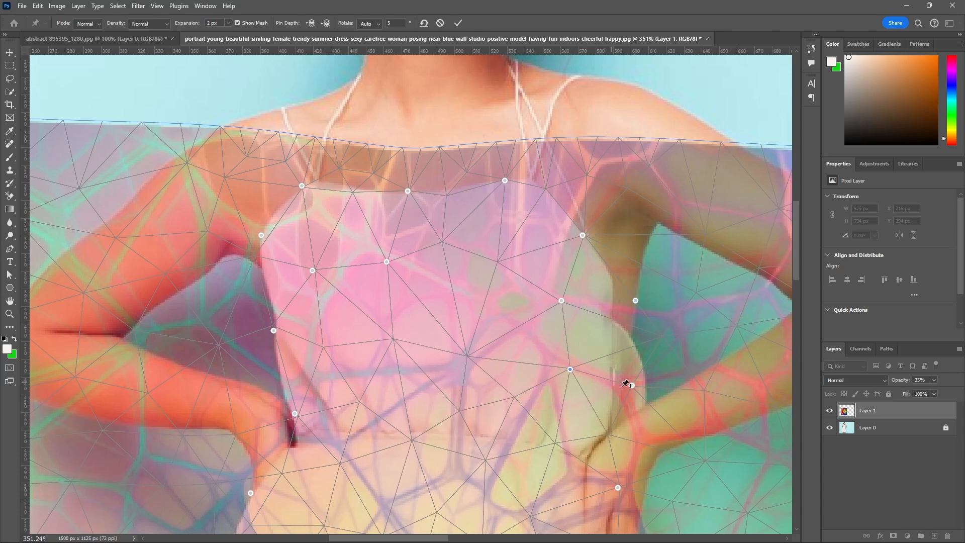
{"action": "left_click_drag", "start_coordinate": [632, 386], "coordinate": [641, 378]}
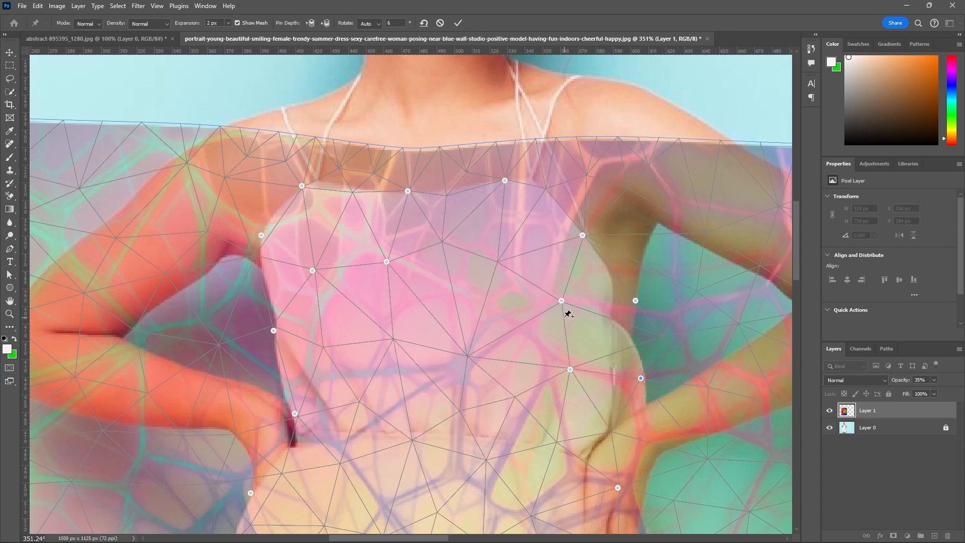
Shift the right chest pin down and left, and add two warp pins across the middle of the chest.
{"action": "left_click_drag", "start_coordinate": [562, 301], "coordinate": [543, 311]}
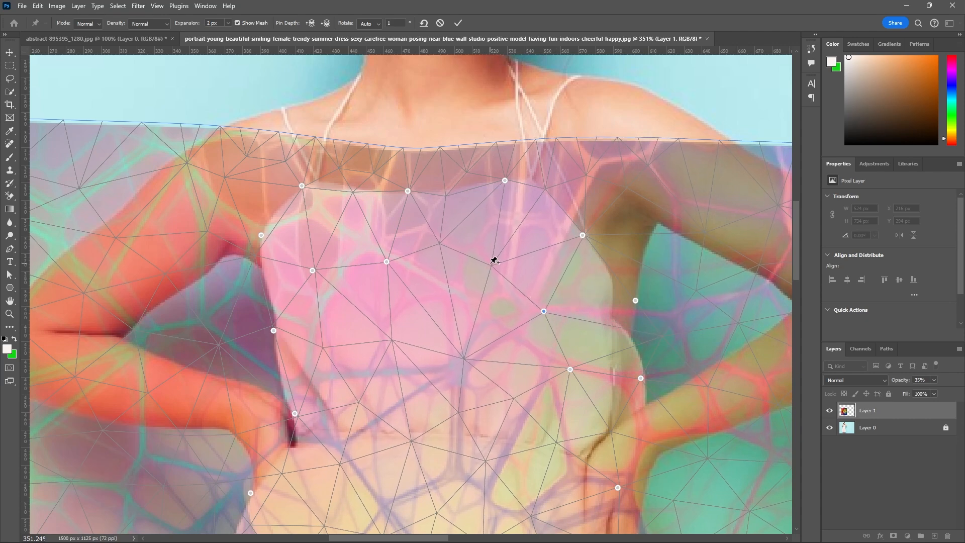
{"action": "left_click_drag", "start_coordinate": [493, 264], "coordinate": [481, 276]}
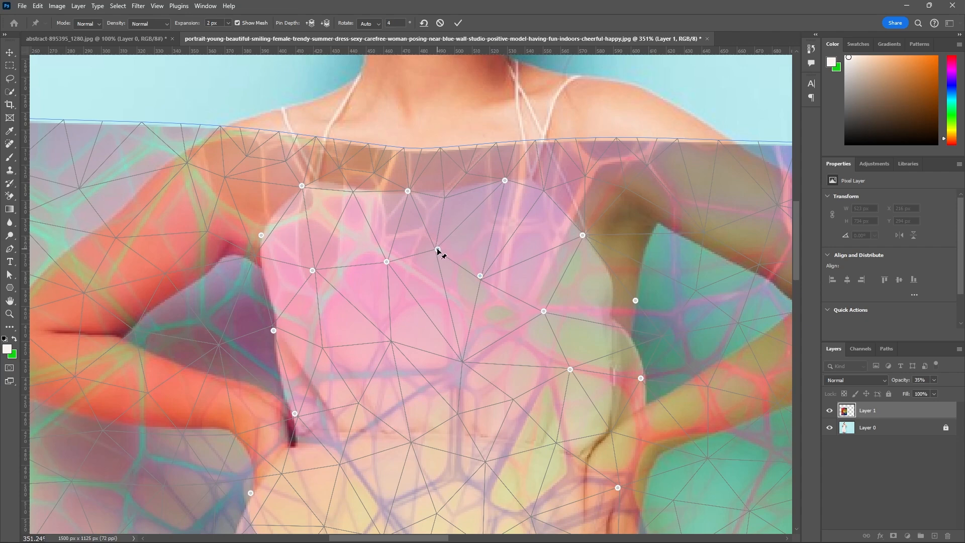
{"action": "left_click_drag", "start_coordinate": [438, 253], "coordinate": [436, 259]}
{"action": "scroll", "coordinate": [473, 196], "scroll_direction": "down", "scroll_amount": 3}
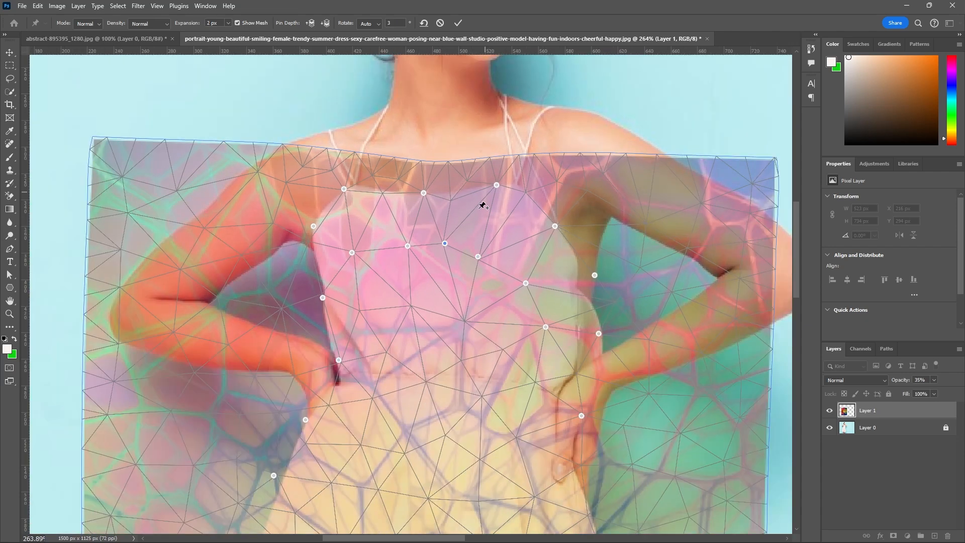
Add warp pins inside the left ribs and at the left waist, and move the existing left waist pin down.
{"action": "scroll", "coordinate": [381, 319], "scroll_direction": "up", "scroll_amount": 3}
{"action": "left_click_drag", "start_coordinate": [352, 315], "coordinate": [351, 314]}
{"action": "left_click_drag", "start_coordinate": [331, 372], "coordinate": [329, 384]}
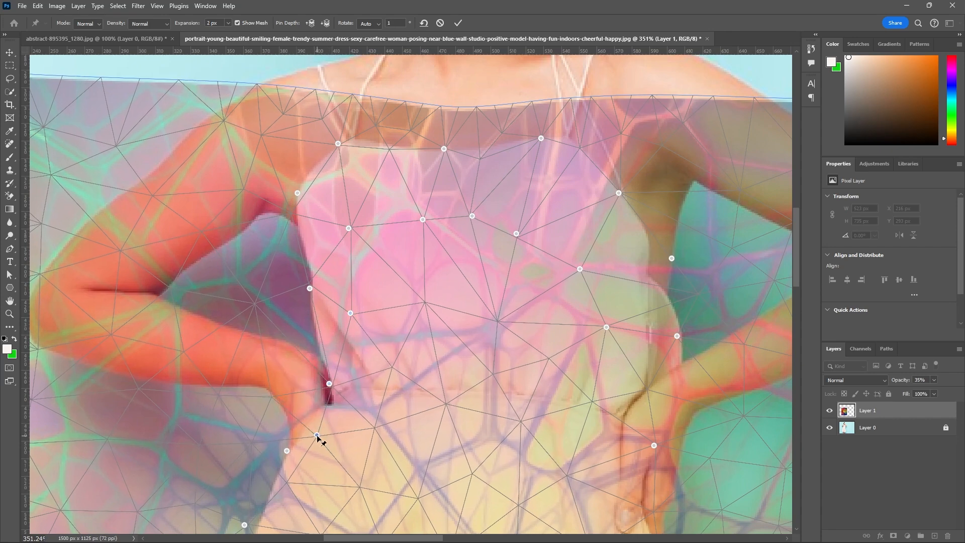
{"action": "left_click_drag", "start_coordinate": [316, 436], "coordinate": [318, 421]}
Examine how the pinned texture mesh follows the dress from the neckline to the hem.
{"action": "scroll", "coordinate": [422, 209], "scroll_direction": "down", "scroll_amount": 3}
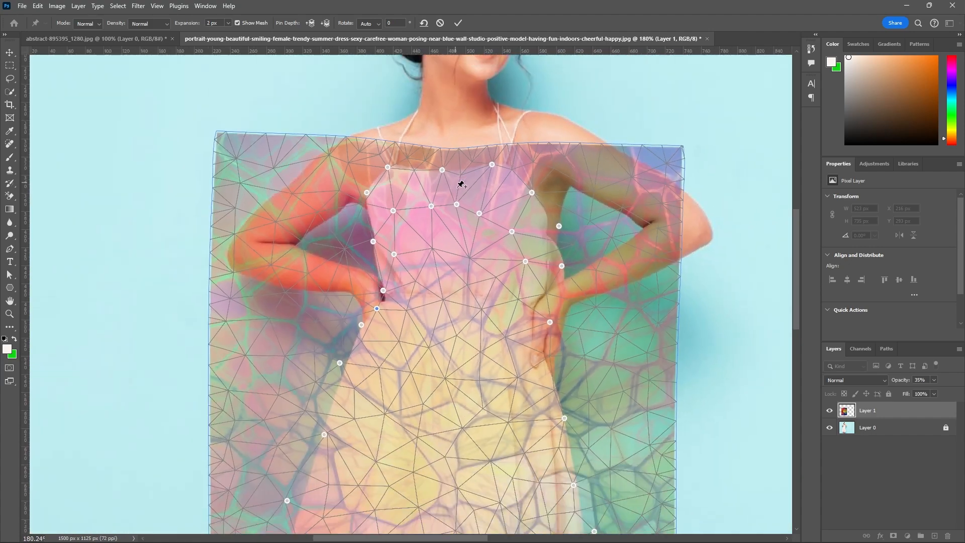
{"action": "scroll", "coordinate": [459, 185], "scroll_direction": "up", "scroll_amount": 1}
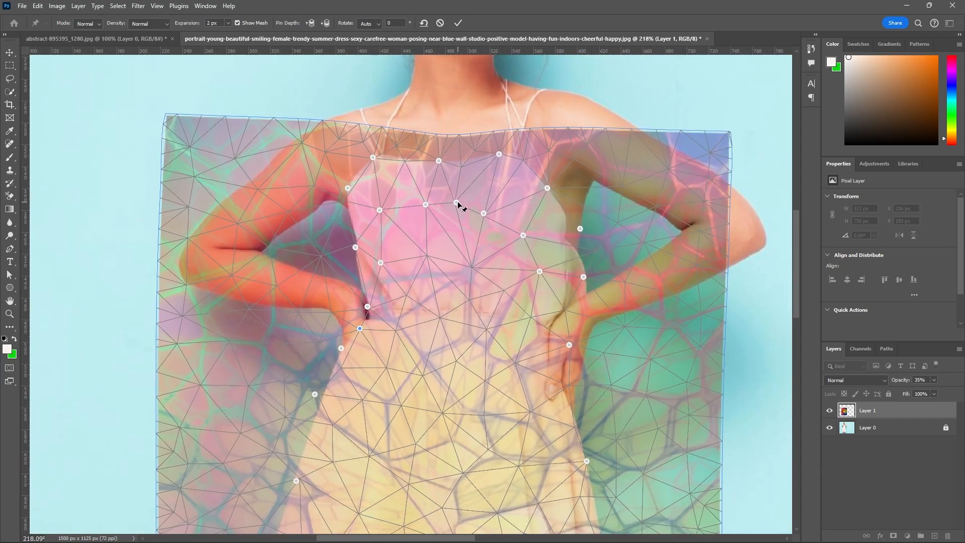
{"action": "scroll", "coordinate": [470, 255], "scroll_direction": "down", "scroll_amount": 2}
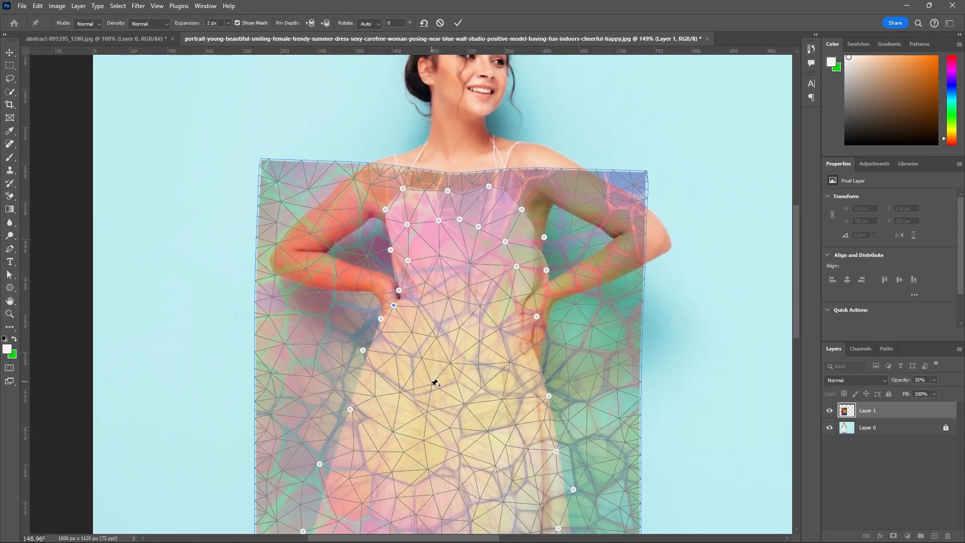
{"action": "scroll", "coordinate": [448, 320], "scroll_direction": "down", "scroll_amount": 3}
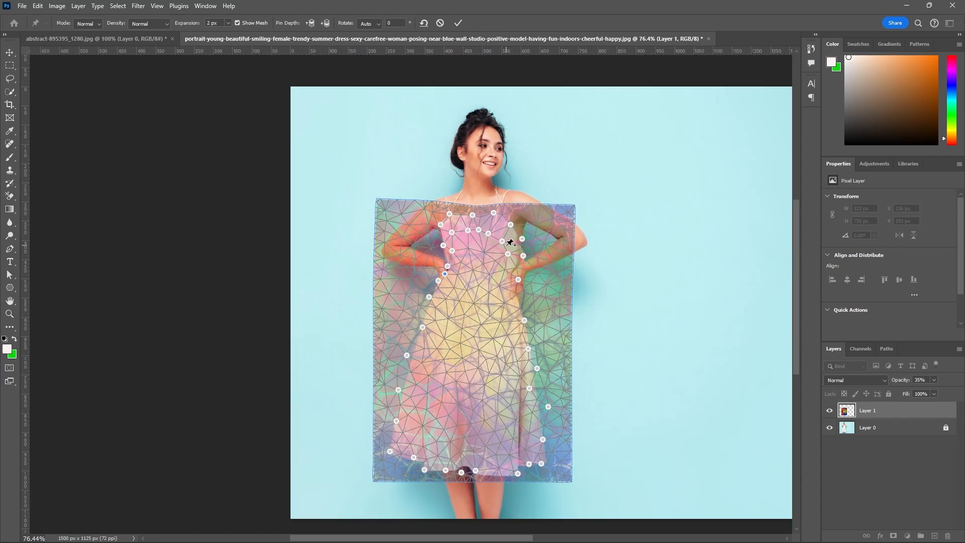
{"action": "scroll", "coordinate": [465, 383], "scroll_direction": "up", "scroll_amount": 1}
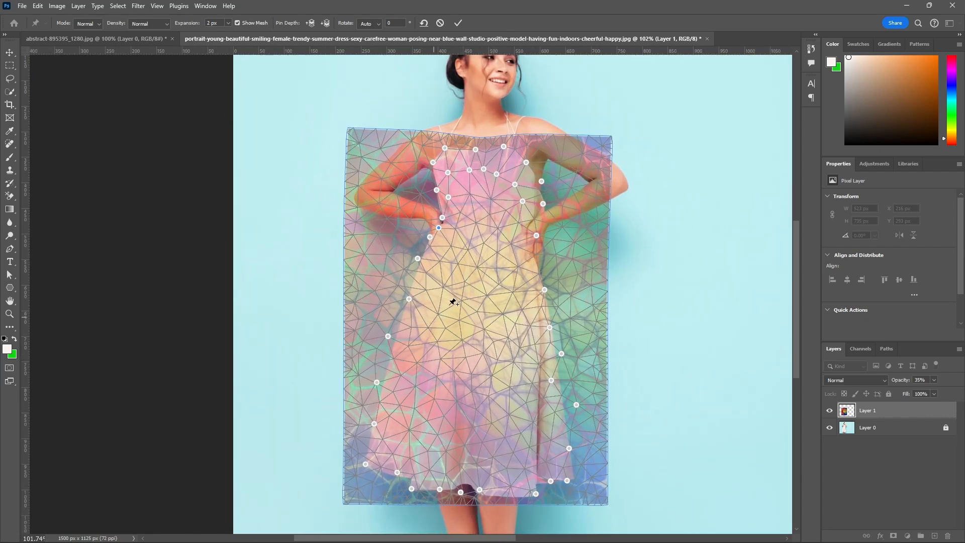
{"action": "scroll", "coordinate": [470, 278], "scroll_direction": "up", "scroll_amount": 1}
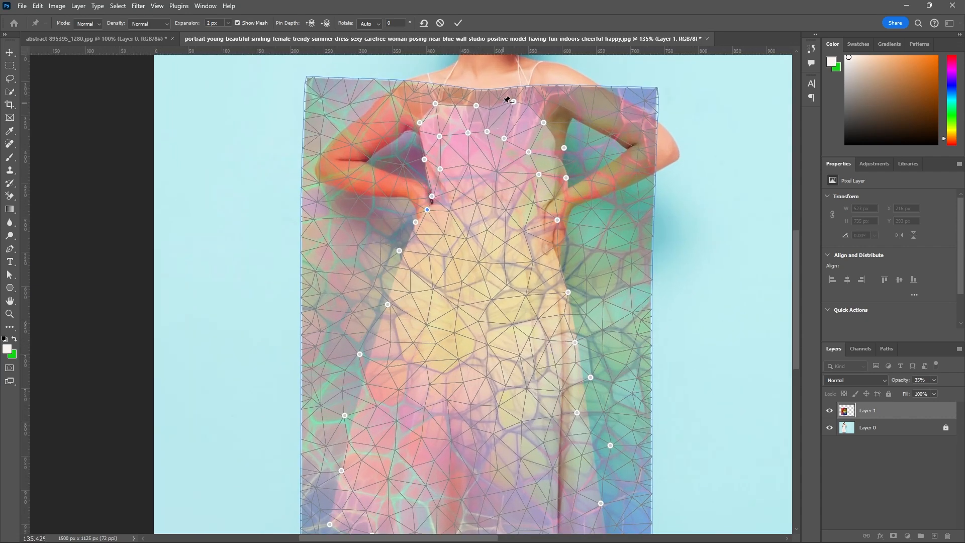
{"action": "scroll", "coordinate": [508, 101], "scroll_direction": "up", "scroll_amount": 2}
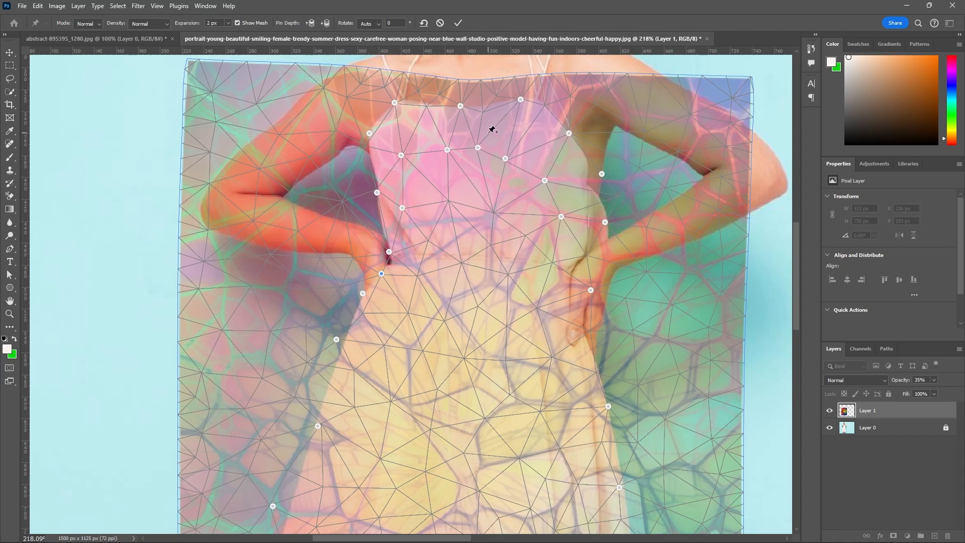
{"action": "scroll", "coordinate": [492, 130], "scroll_direction": "up", "scroll_amount": 2}
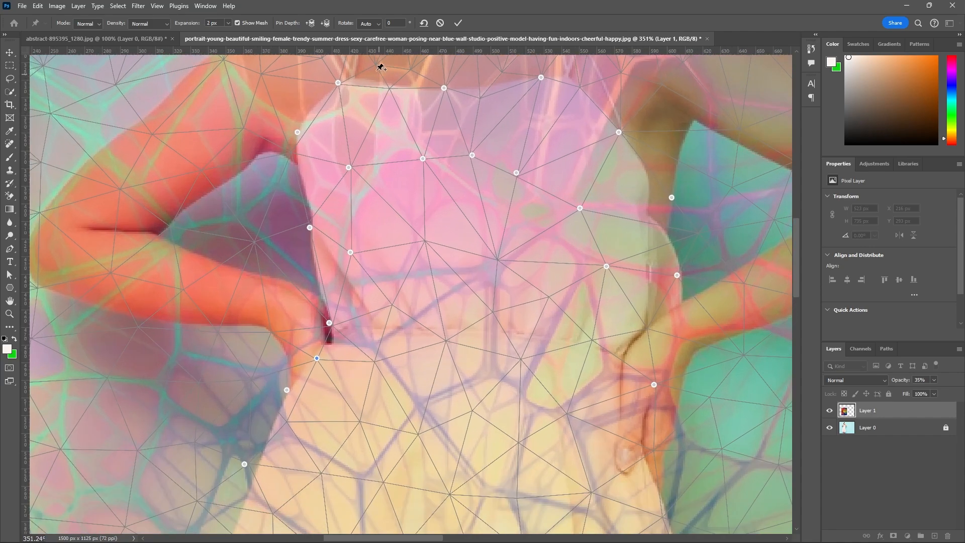
Add warp pins along and just below the neckline, and nudge the two central chest pins slightly down.
{"action": "left_click_drag", "start_coordinate": [376, 65], "coordinate": [413, 88]}
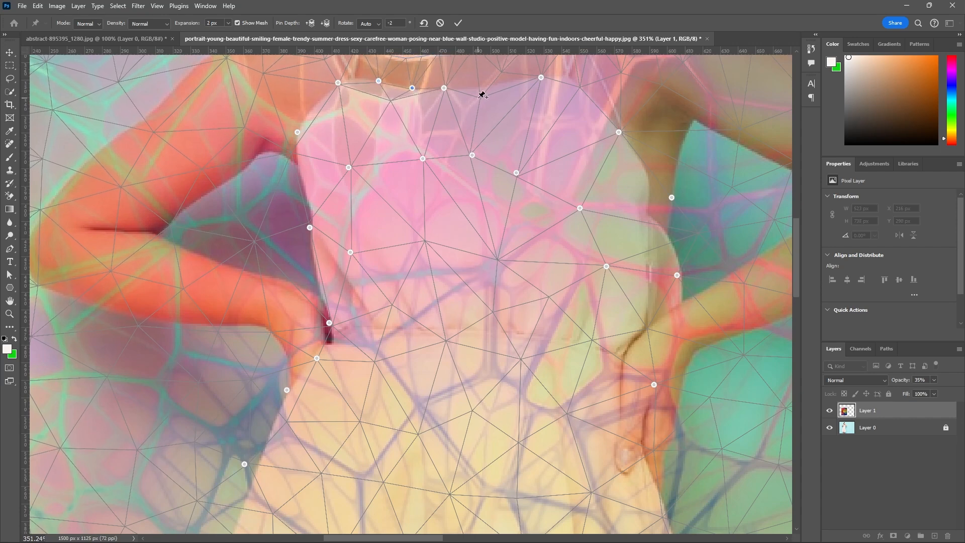
{"action": "left_click_drag", "start_coordinate": [480, 99], "coordinate": [478, 106]}
{"action": "left_click_drag", "start_coordinate": [473, 156], "coordinate": [425, 162]}
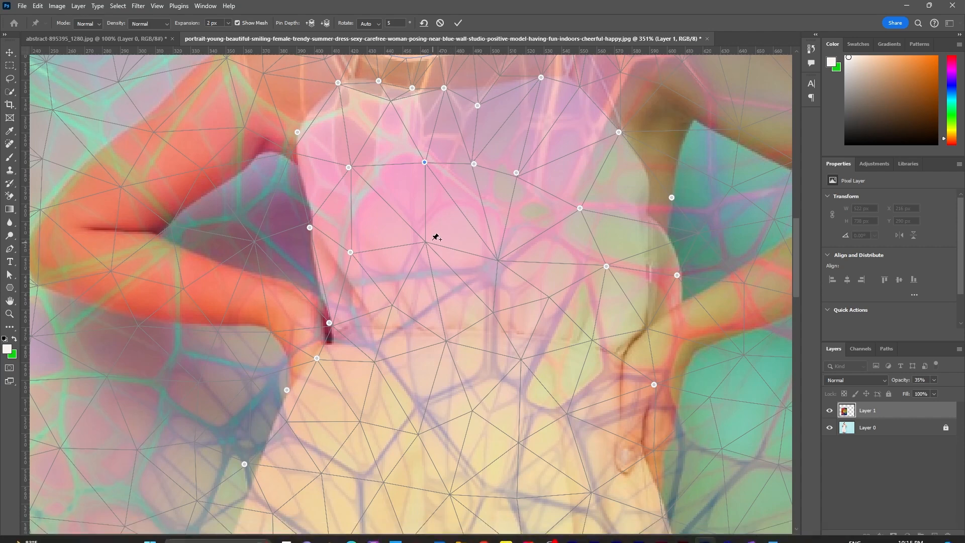
Add two warp pins inside the lower left bodice, one below the chest and one near the waist seam.
{"action": "left_click_drag", "start_coordinate": [430, 240], "coordinate": [432, 241]}
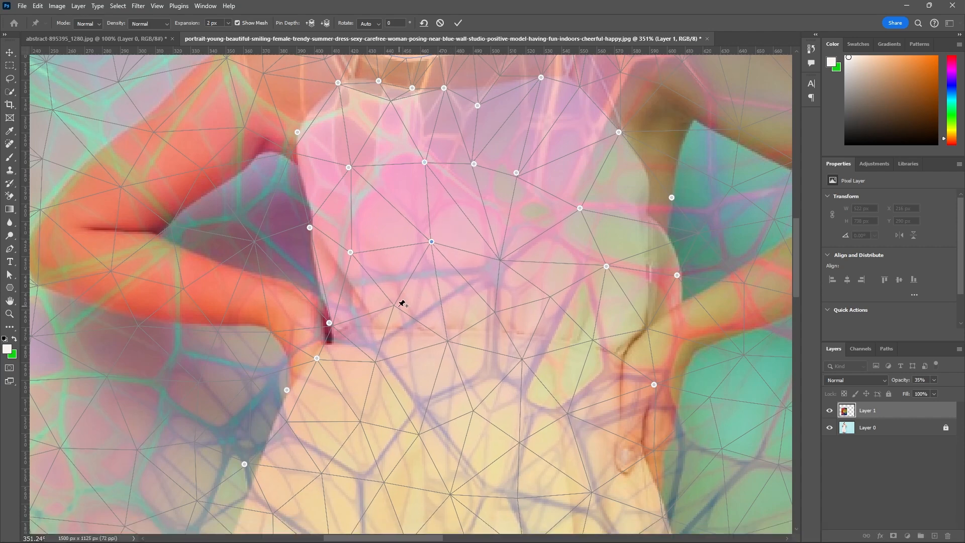
{"action": "left_click_drag", "start_coordinate": [395, 309], "coordinate": [403, 322]}
{"action": "scroll", "coordinate": [474, 198], "scroll_direction": "down", "scroll_amount": 5}
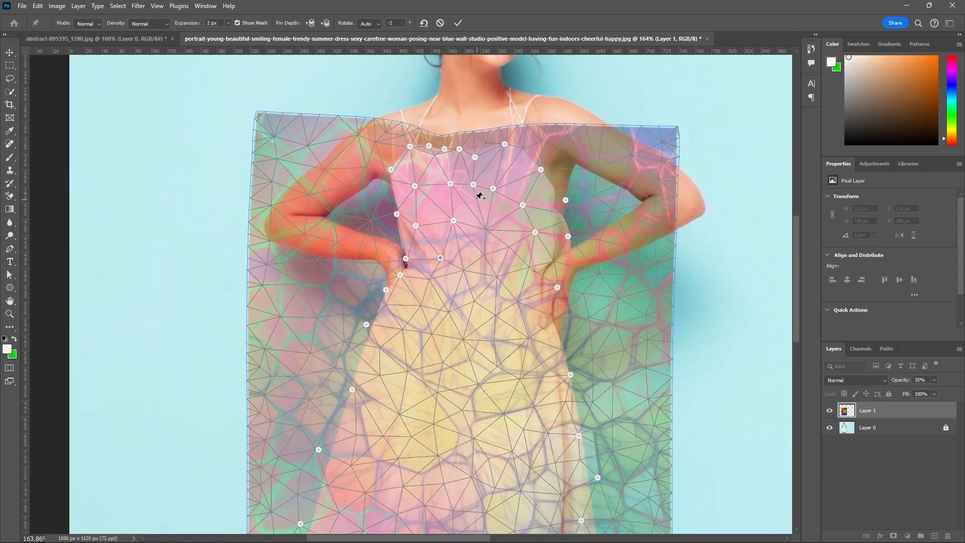
Shift the left chest pin left, nudge the left underarm pin up, and lower the left waist pin along the dress edge.
{"action": "scroll", "coordinate": [420, 173], "scroll_direction": "up", "scroll_amount": 4}
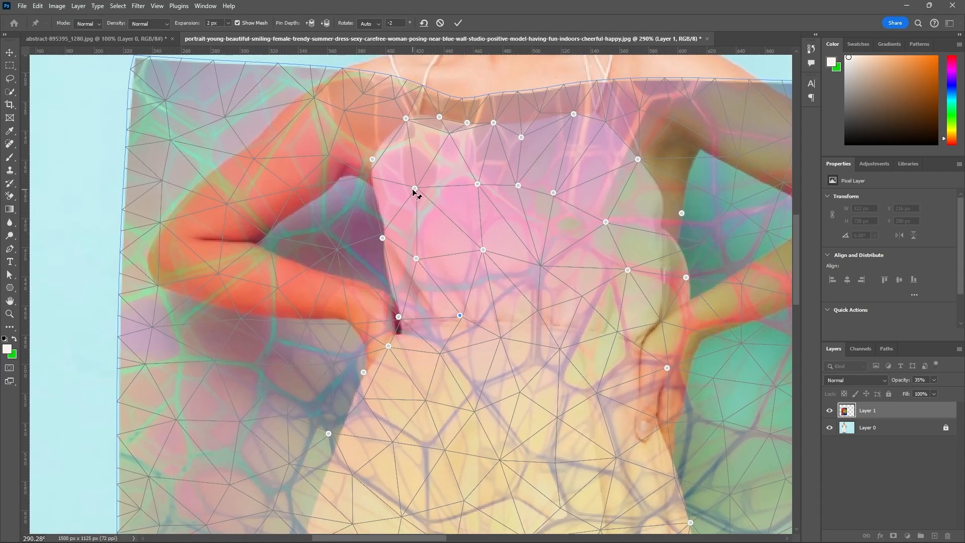
{"action": "left_click_drag", "start_coordinate": [416, 191], "coordinate": [411, 191]}
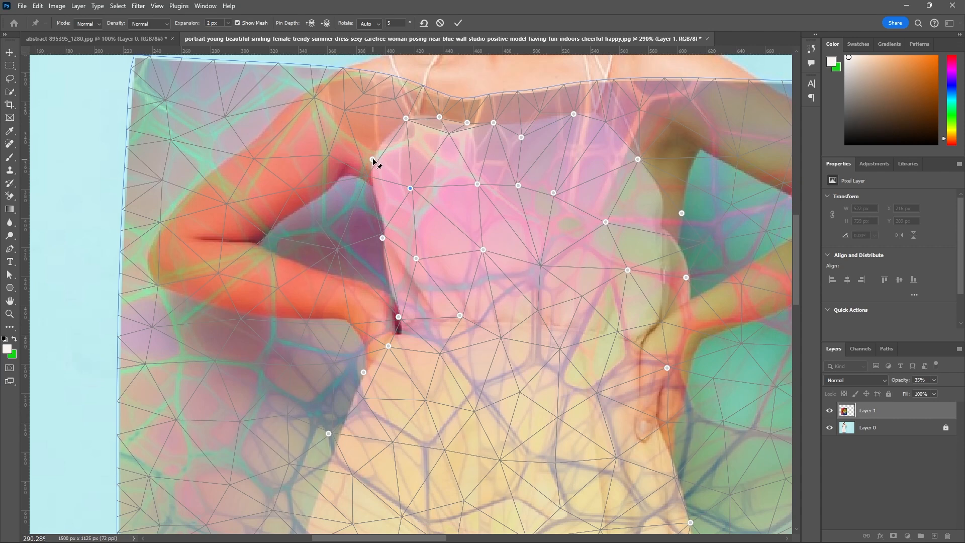
{"action": "left_click_drag", "start_coordinate": [373, 160], "coordinate": [374, 156]}
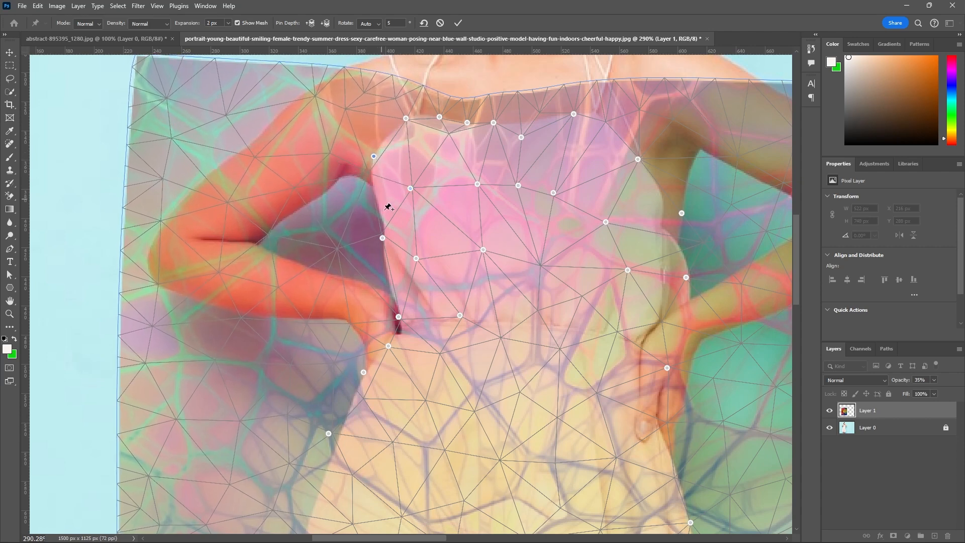
{"action": "scroll", "coordinate": [395, 191], "scroll_direction": "down", "scroll_amount": 1}
{"action": "scroll", "coordinate": [397, 297], "scroll_direction": "up", "scroll_amount": 2}
{"action": "left_click_drag", "start_coordinate": [399, 297], "coordinate": [399, 311]}
{"action": "scroll", "coordinate": [402, 312], "scroll_direction": "down", "scroll_amount": 2}
{"action": "scroll", "coordinate": [404, 333], "scroll_direction": "up", "scroll_amount": 1}
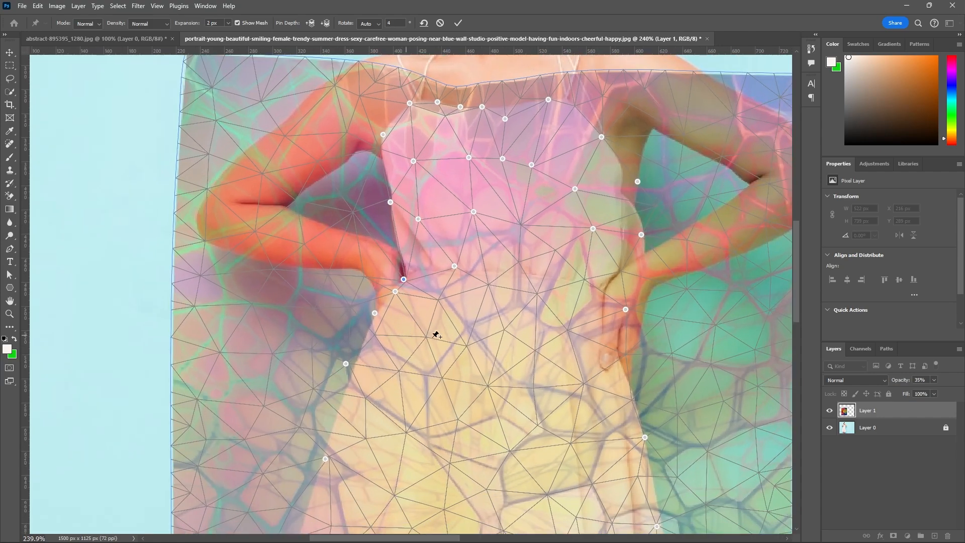
Place a warp pin at the right wrist, move the hand pin onto the dress edge, and add two pins inside the right waist.
{"action": "scroll", "coordinate": [626, 310], "scroll_direction": "up", "scroll_amount": 3}
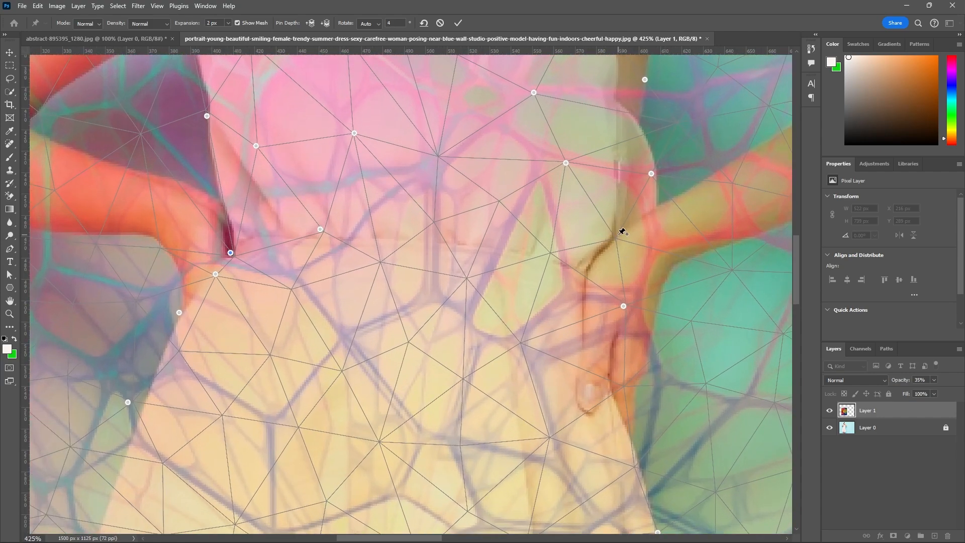
{"action": "left_click", "coordinate": [617, 237]}
{"action": "left_click_drag", "start_coordinate": [618, 237], "coordinate": [605, 255]}
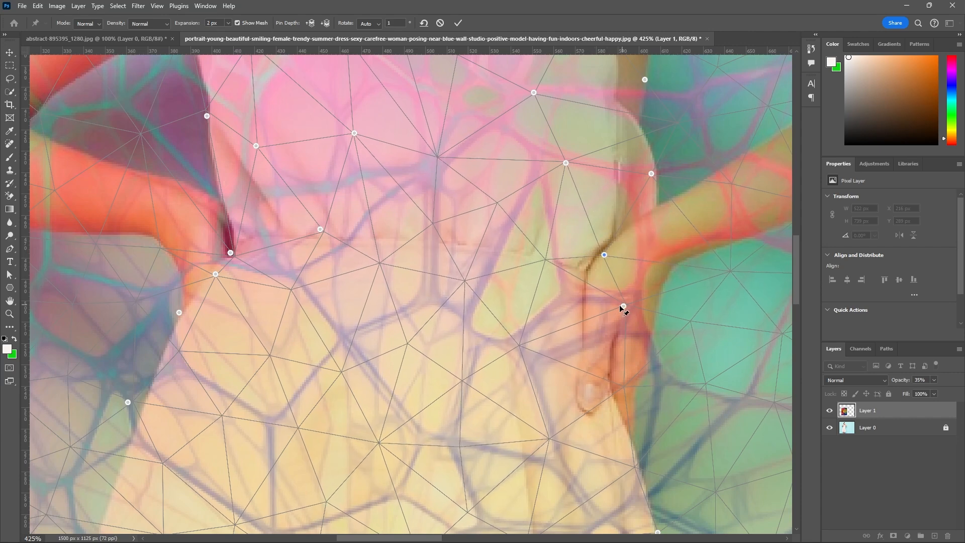
{"action": "left_click_drag", "start_coordinate": [624, 307], "coordinate": [589, 332]}
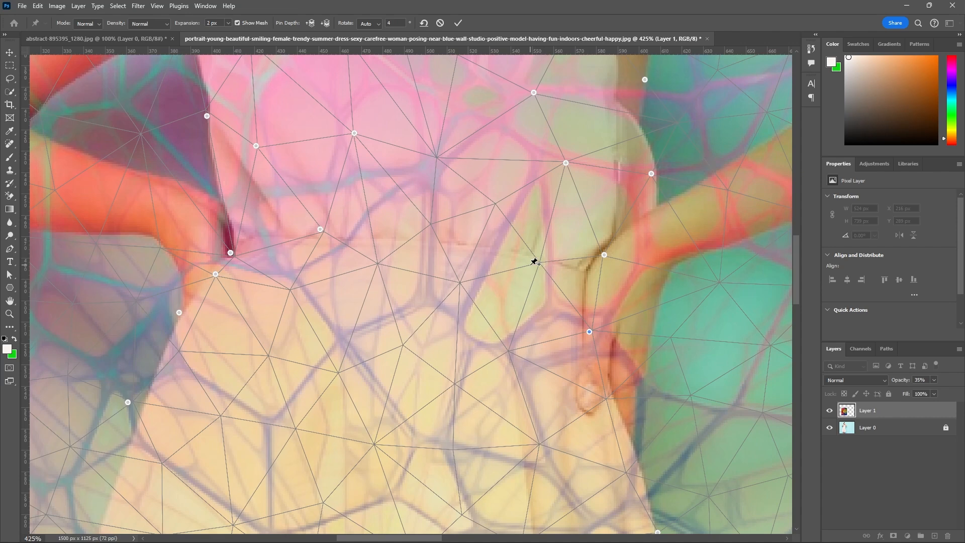
{"action": "left_click_drag", "start_coordinate": [540, 266], "coordinate": [545, 290]}
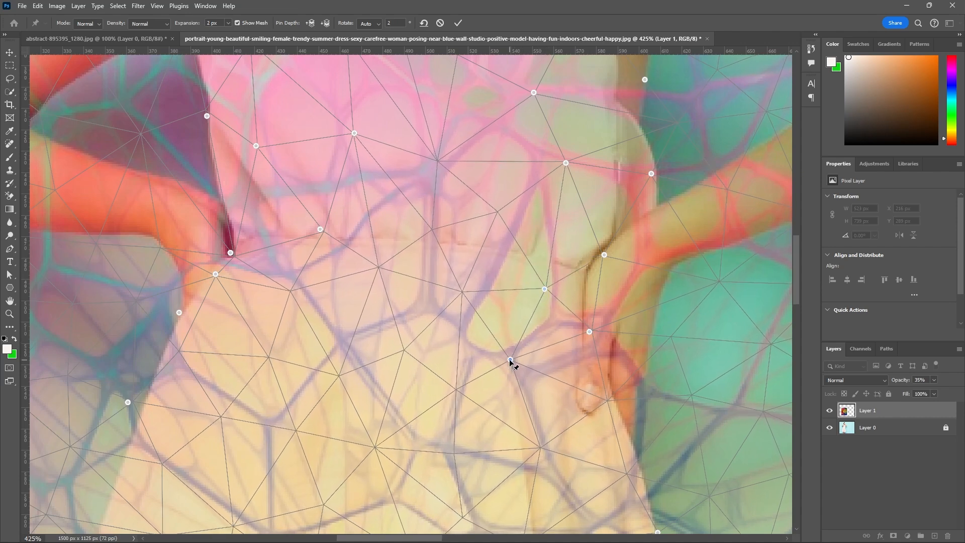
{"action": "left_click_drag", "start_coordinate": [513, 358], "coordinate": [527, 356]}
{"action": "scroll", "coordinate": [581, 237], "scroll_direction": "down", "scroll_amount": 8}
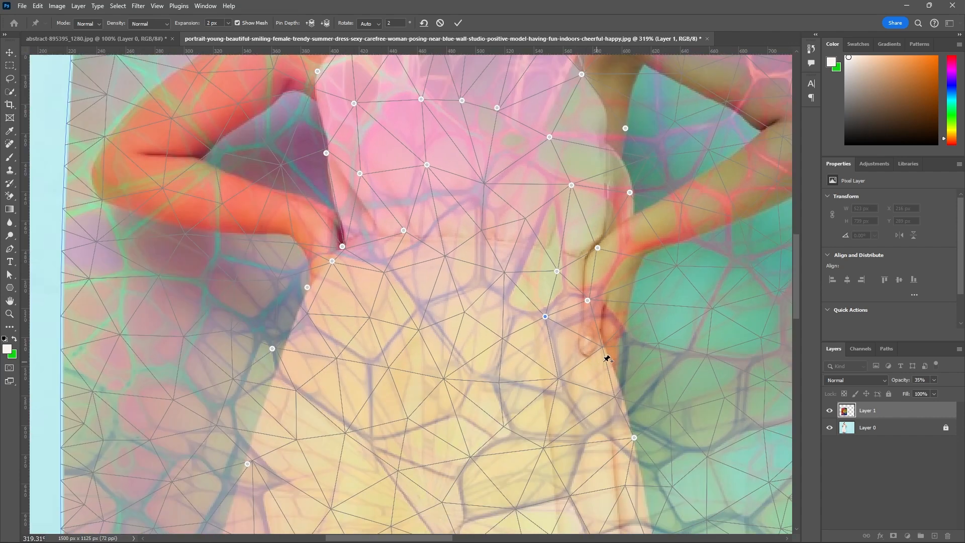
Add warp pins along the right hip edge below the hand, plus one inside the hip, aligning the mesh with the skirt.
{"action": "scroll", "coordinate": [607, 339], "scroll_direction": "up", "scroll_amount": 9}
{"action": "left_click", "coordinate": [603, 339]}
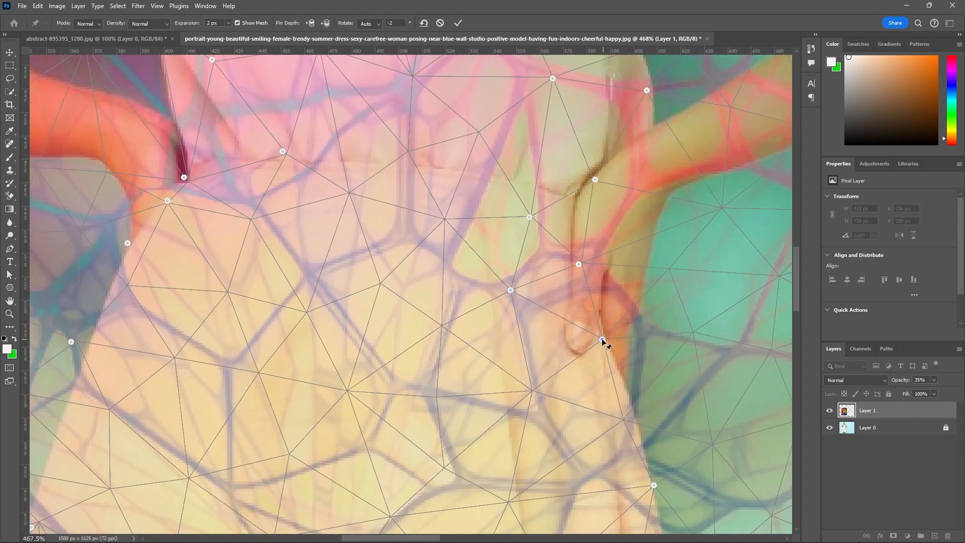
{"action": "left_click_drag", "start_coordinate": [603, 340], "coordinate": [610, 359]}
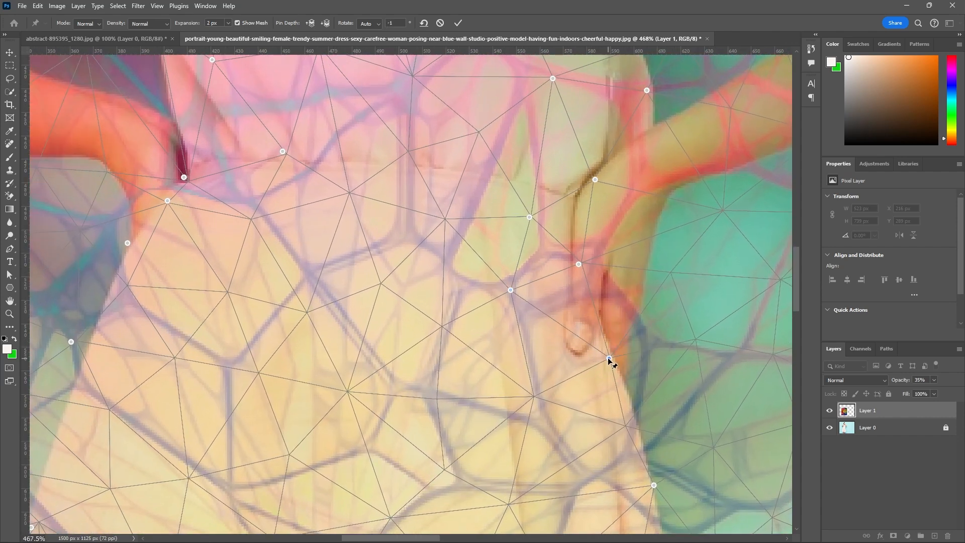
{"action": "left_click_drag", "start_coordinate": [536, 395], "coordinate": [546, 401]}
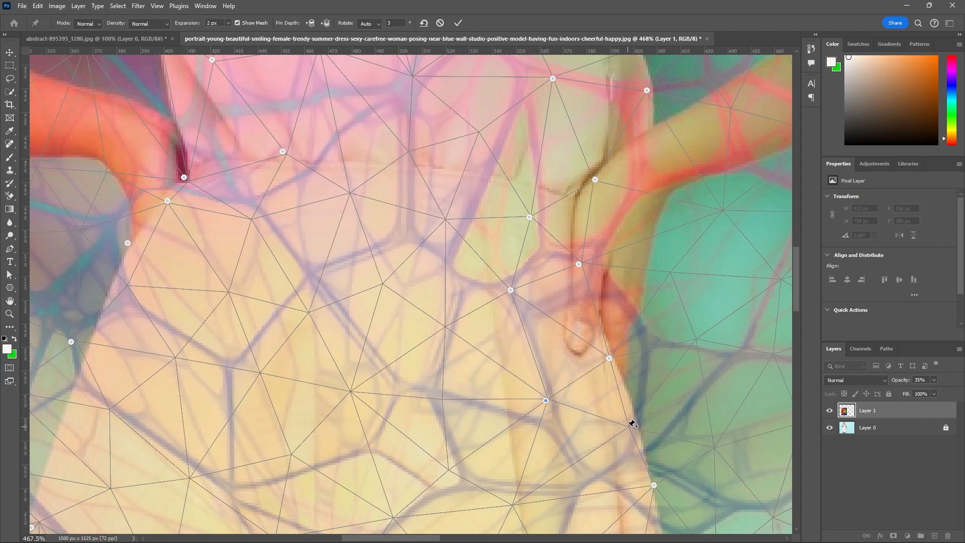
{"action": "left_click_drag", "start_coordinate": [629, 431], "coordinate": [633, 425]}
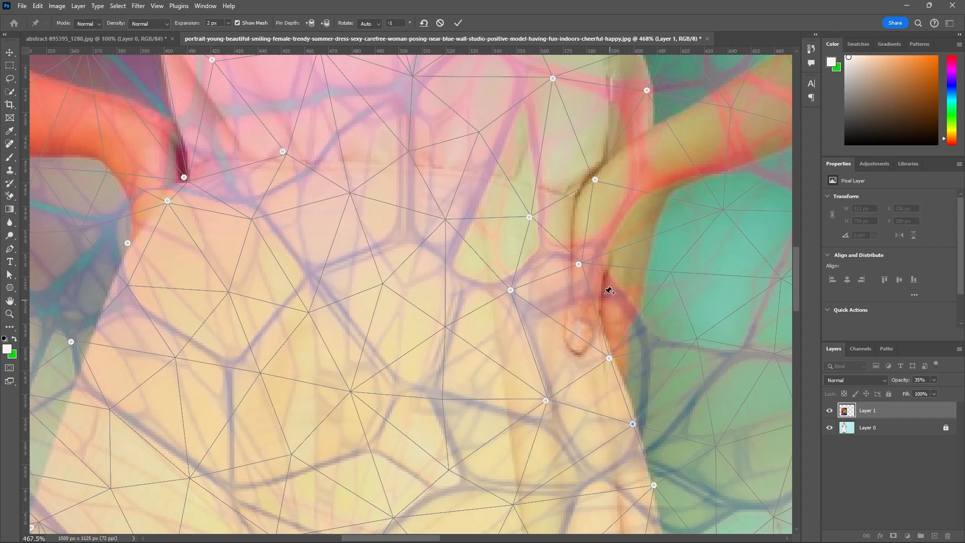
Add a warp pin at the center of the dress's waist and shift it slightly down and left.
{"action": "scroll", "coordinate": [543, 224], "scroll_direction": "down", "scroll_amount": 4}
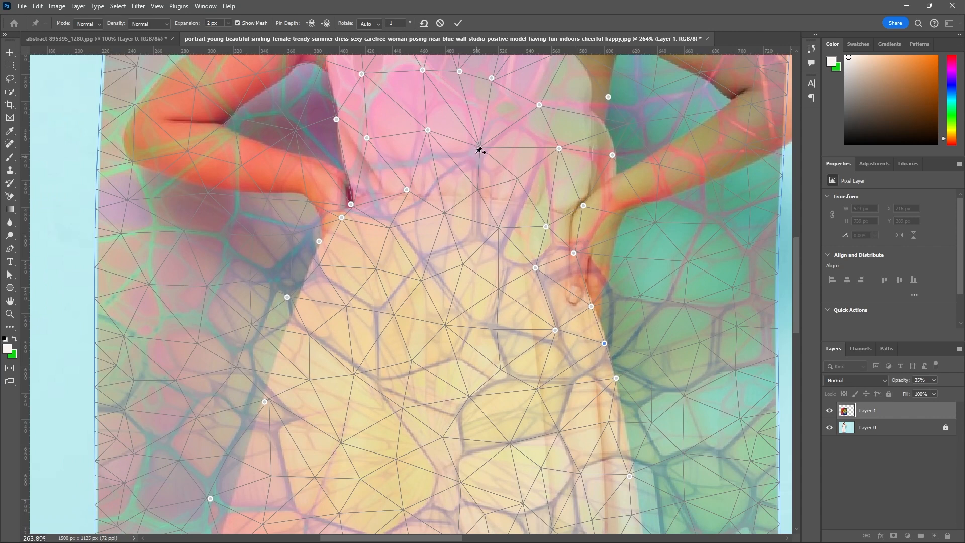
{"action": "scroll", "coordinate": [480, 234], "scroll_direction": "down", "scroll_amount": 3}
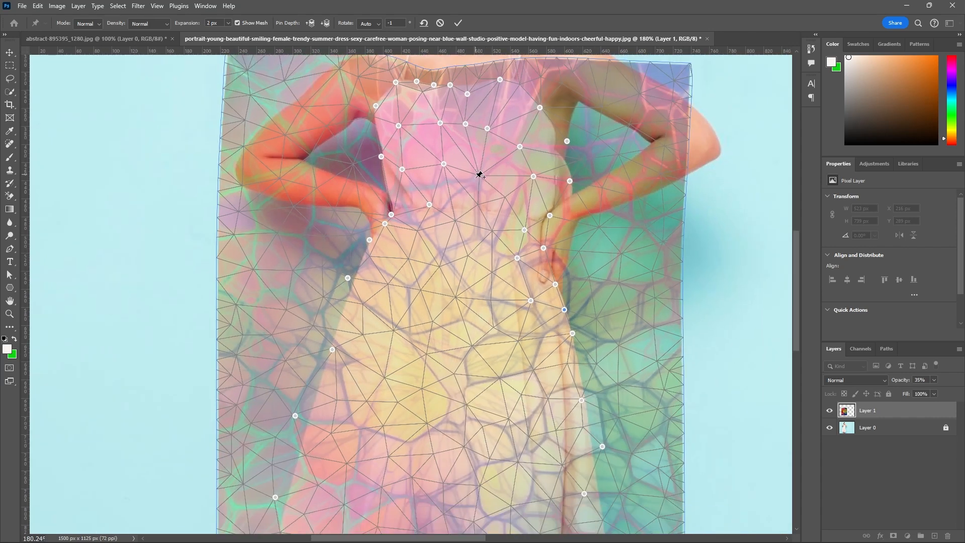
{"action": "left_click", "coordinate": [478, 204]}
{"action": "mouse_move", "coordinate": [478, 204]}
{"action": "left_mouse_down"}
{"action": "mouse_move", "coordinate": [471, 222]}
{"action": "mouse_move", "coordinate": [474, 213]}
{"action": "left_mouse_up"}
{"action": "scroll", "coordinate": [455, 229], "scroll_direction": "down", "scroll_amount": 2}
{"action": "scroll", "coordinate": [426, 250], "scroll_direction": "up", "scroll_amount": 3}
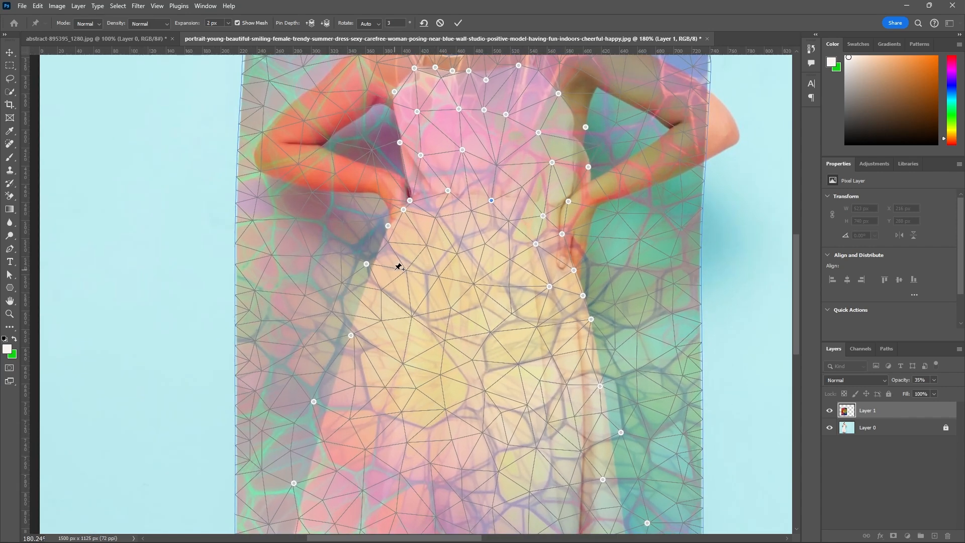
Move the left hip pin down onto the dress edge, and add a pin inside the upper left skirt, pulled slightly down.
{"action": "scroll", "coordinate": [409, 177], "scroll_direction": "up", "scroll_amount": 2}
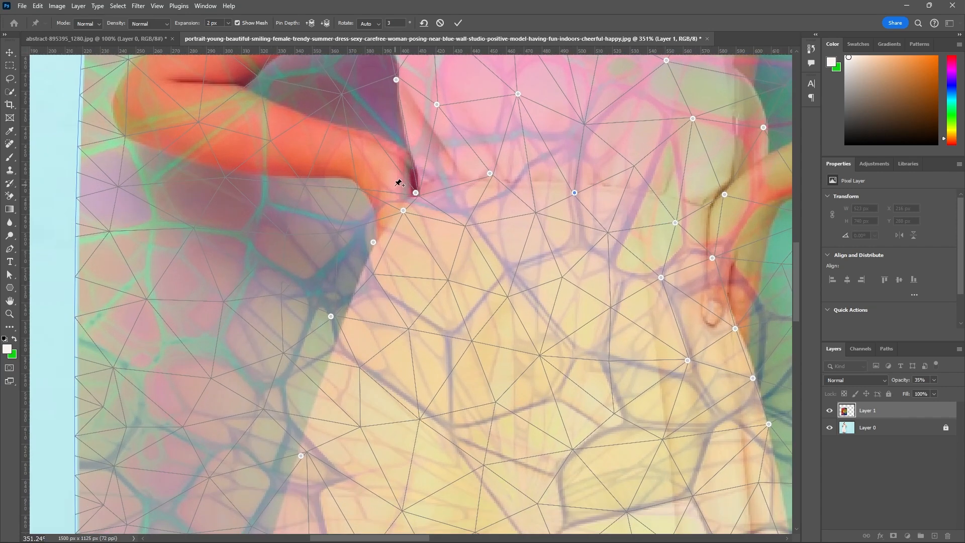
{"action": "left_click_drag", "start_coordinate": [373, 243], "coordinate": [368, 256]}
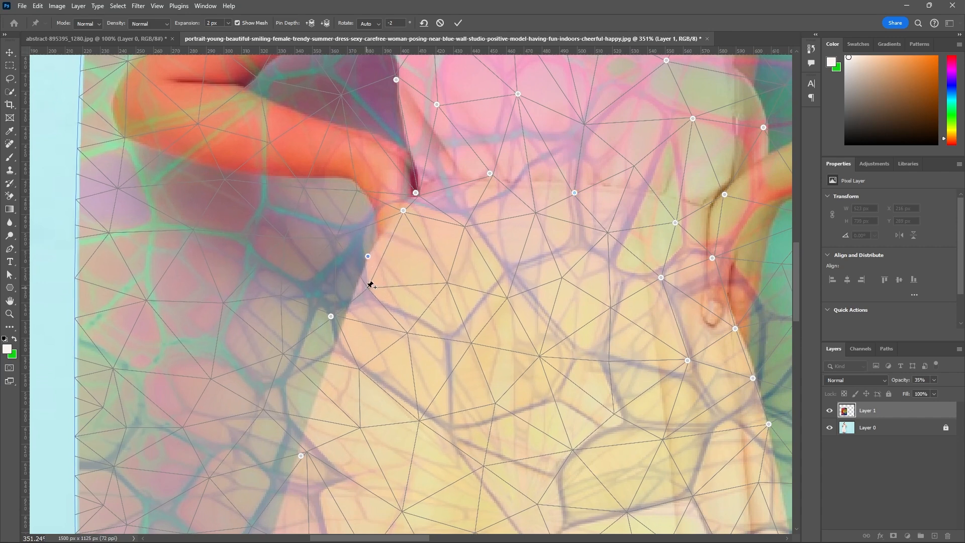
{"action": "left_click", "coordinate": [375, 255]}
{"action": "left_click", "coordinate": [492, 211]}
{"action": "mouse_move", "coordinate": [368, 256]}
{"action": "left_mouse_down"}
{"action": "mouse_move", "coordinate": [380, 247]}
{"action": "mouse_move", "coordinate": [372, 258]}
{"action": "left_mouse_up"}
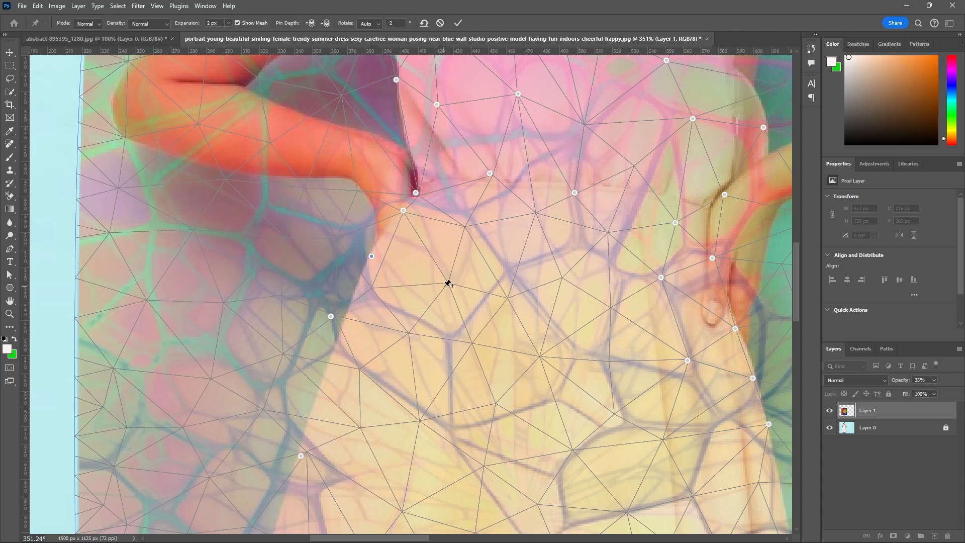
{"action": "left_click_drag", "start_coordinate": [450, 282], "coordinate": [444, 302]}
Add two warp pins left of the skirt's right fold, and one near the hem pulled down onto the hem edge.
{"action": "scroll", "coordinate": [472, 186], "scroll_direction": "down", "scroll_amount": 10}
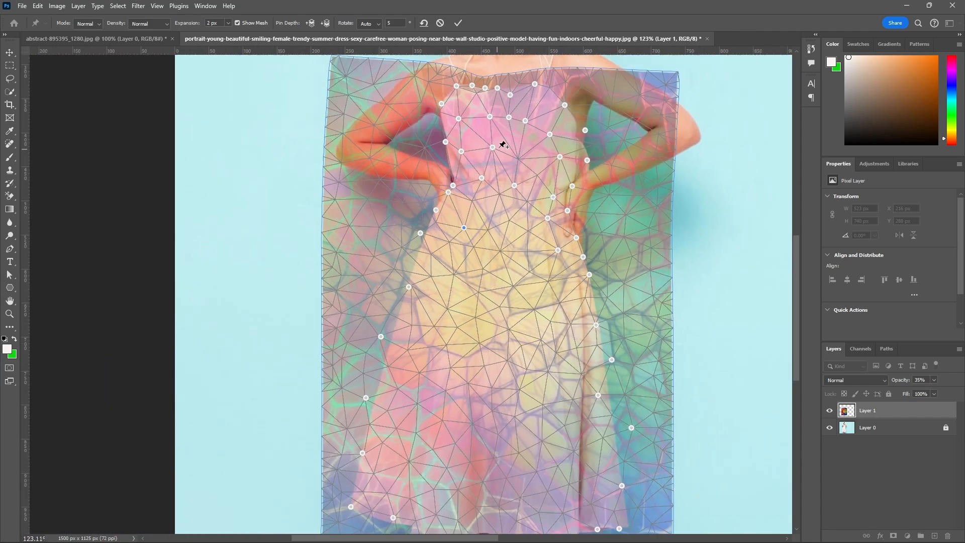
{"action": "scroll", "coordinate": [521, 324], "scroll_direction": "up", "scroll_amount": 3}
{"action": "scroll", "coordinate": [530, 228], "scroll_direction": "down", "scroll_amount": 4}
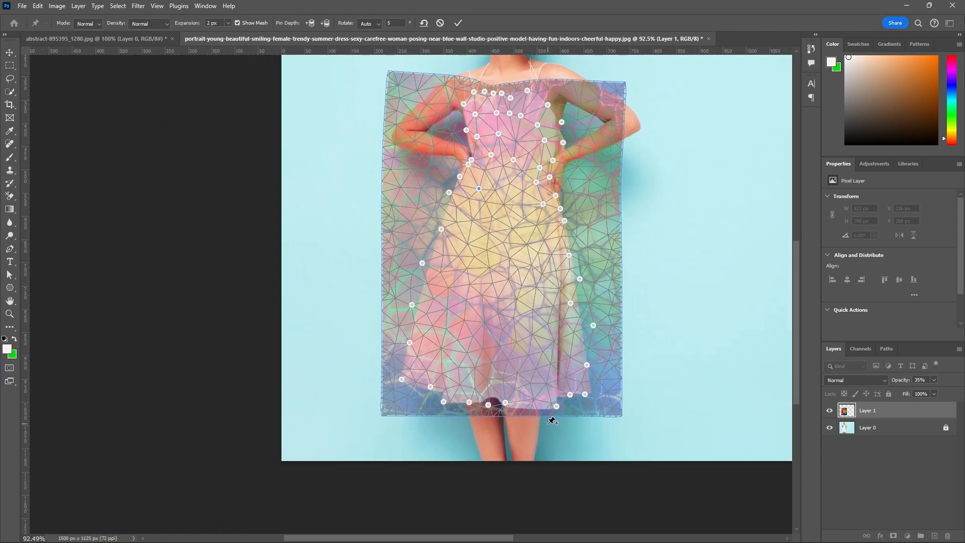
{"action": "scroll", "coordinate": [549, 416], "scroll_direction": "up", "scroll_amount": 3}
{"action": "scroll", "coordinate": [567, 410], "scroll_direction": "up", "scroll_amount": 3}
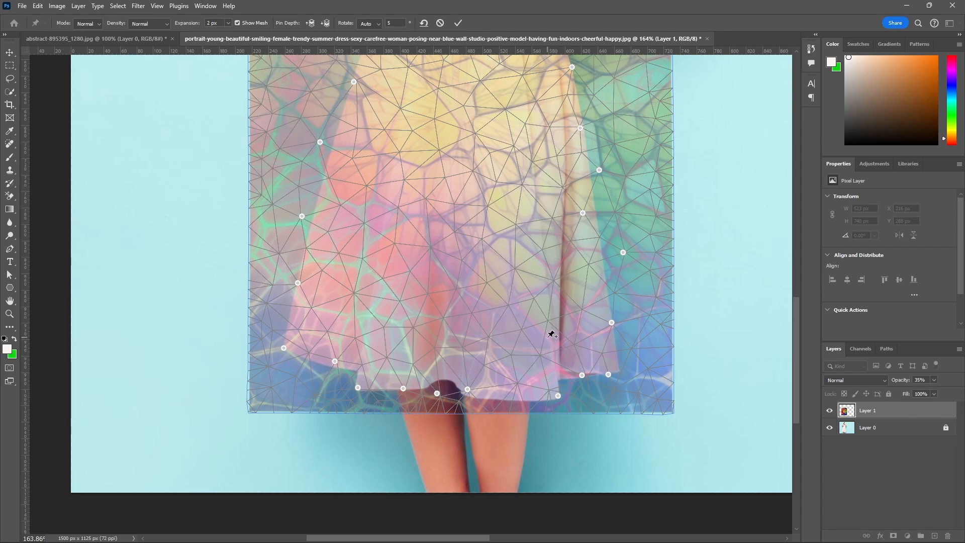
{"action": "scroll", "coordinate": [556, 334], "scroll_direction": "up", "scroll_amount": 3}
{"action": "scroll", "coordinate": [558, 318], "scroll_direction": "down", "scroll_amount": 3}
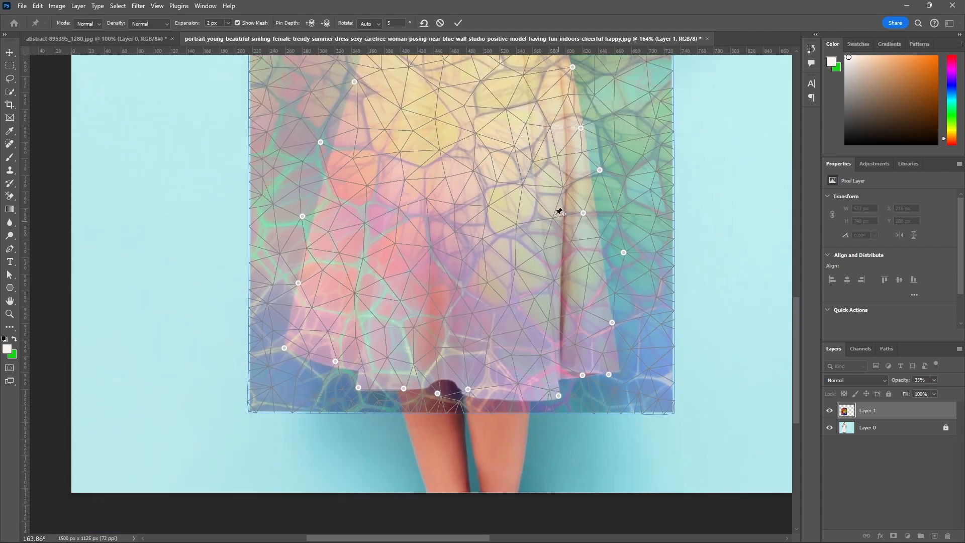
{"action": "scroll", "coordinate": [555, 191], "scroll_direction": "up", "scroll_amount": 3}
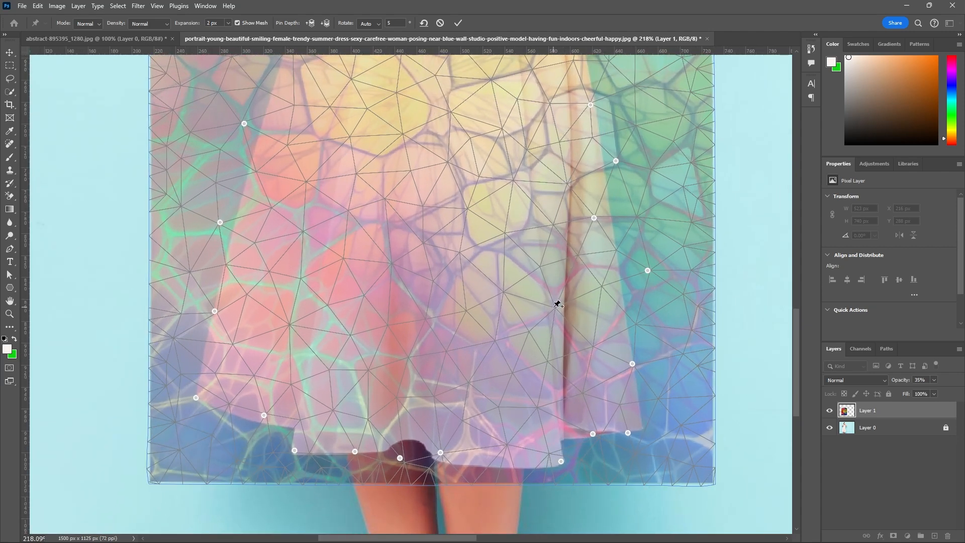
{"action": "left_click", "coordinate": [552, 324]}
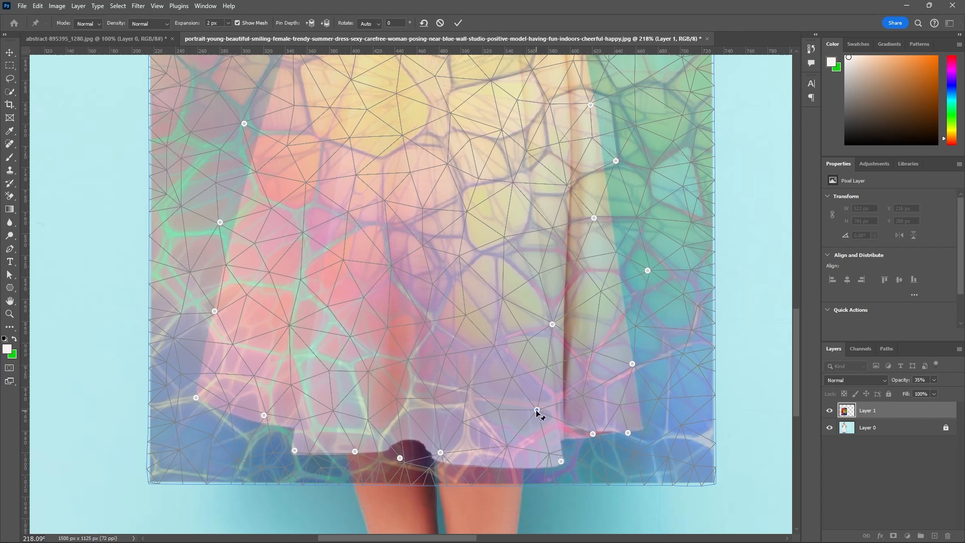
{"action": "left_click_drag", "start_coordinate": [537, 415], "coordinate": [534, 421]}
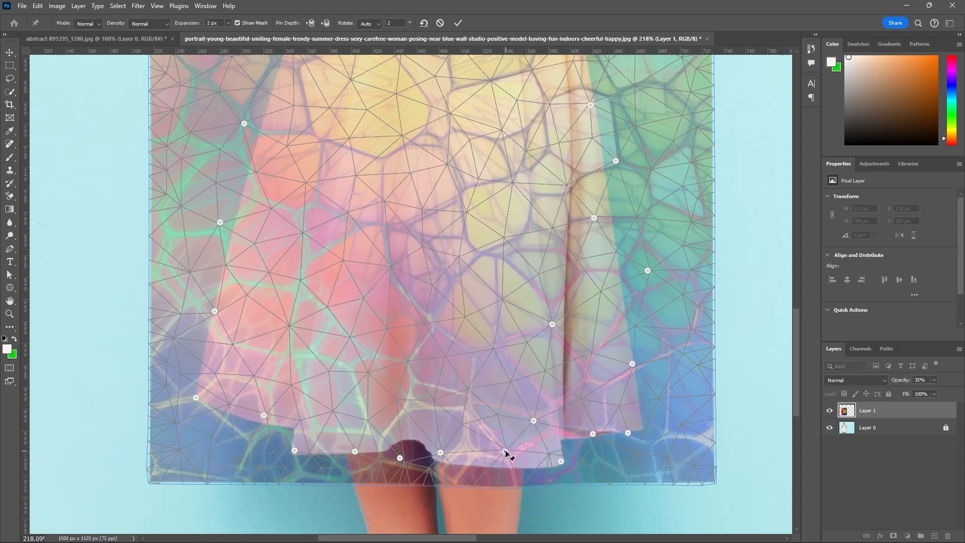
{"action": "left_click_drag", "start_coordinate": [509, 453], "coordinate": [505, 466]}
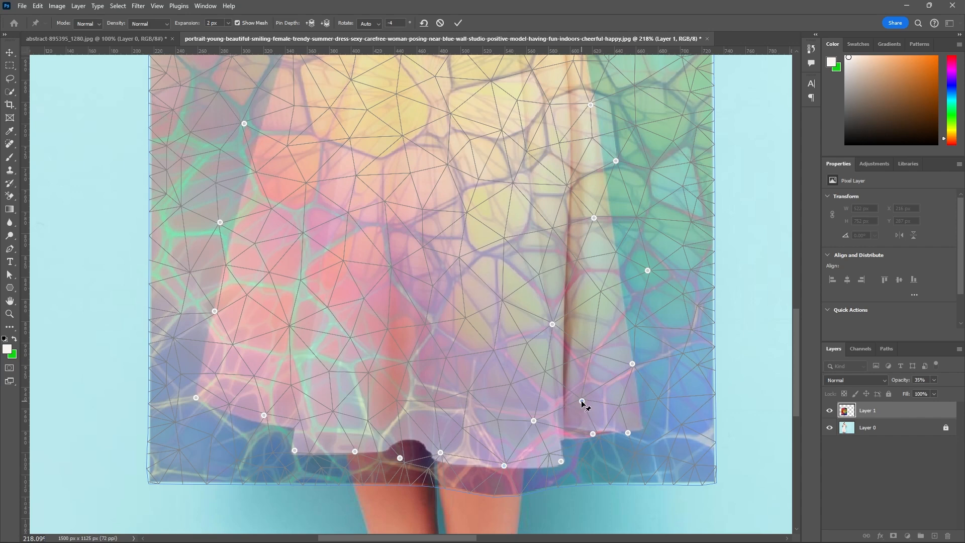
Add three warp pins down the skirt's right panel and pull the right hem corner pin out to the dress corner.
{"action": "left_click_drag", "start_coordinate": [598, 407], "coordinate": [642, 433]}
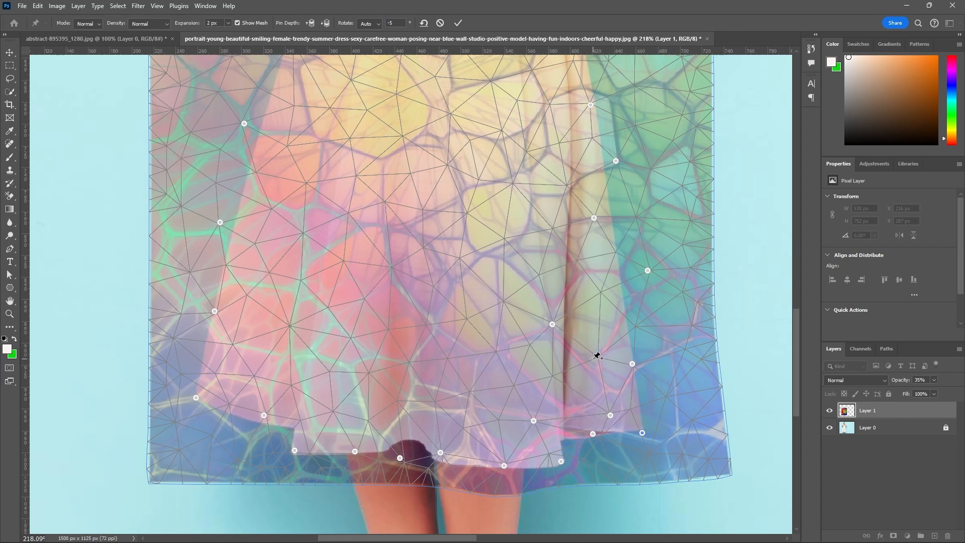
{"action": "left_click_drag", "start_coordinate": [601, 363], "coordinate": [602, 365]}
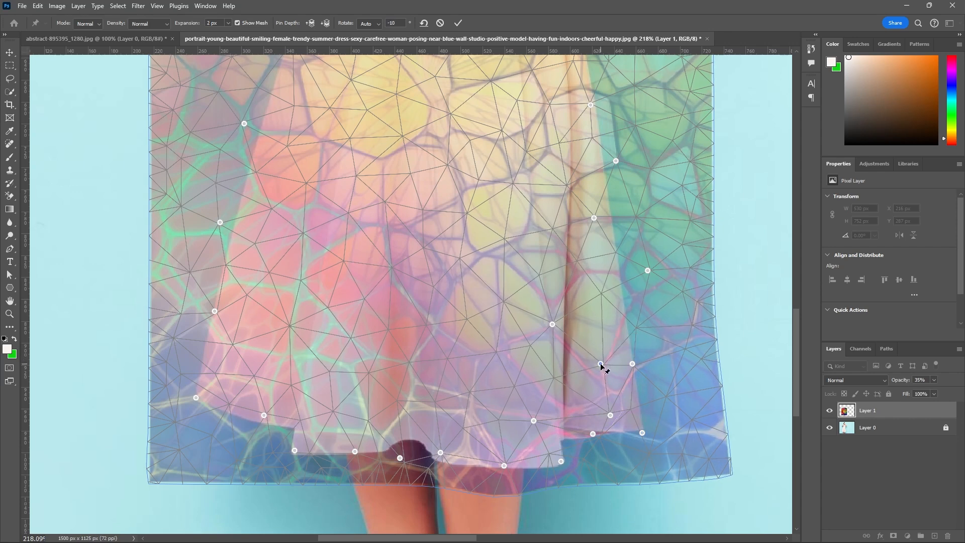
{"action": "left_click", "coordinate": [600, 293]}
{"action": "left_click_drag", "start_coordinate": [600, 293], "coordinate": [603, 302]}
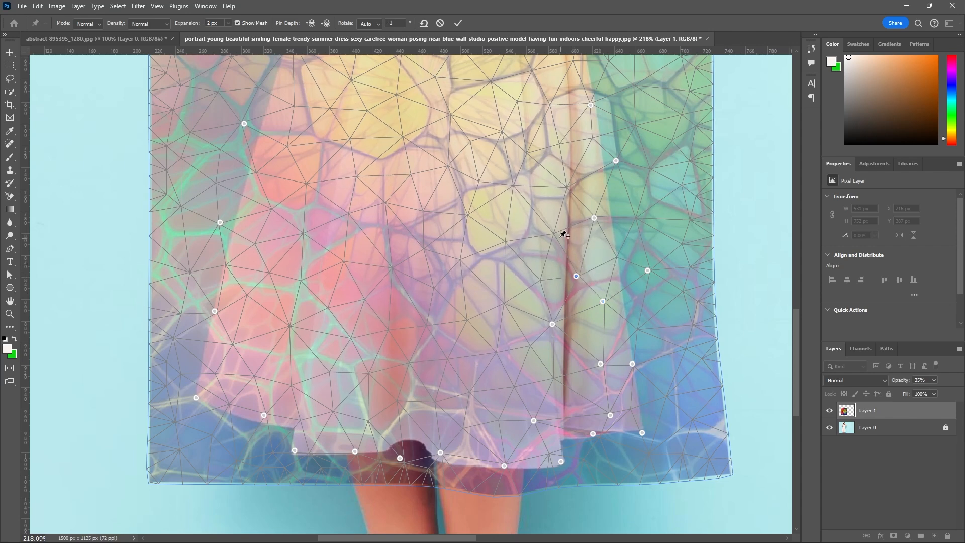
Add a chain of warp pins left of the right fold, running from mid-skirt down to the hem area, following the texture's veins.
{"action": "left_click_drag", "start_coordinate": [555, 232], "coordinate": [551, 250]}
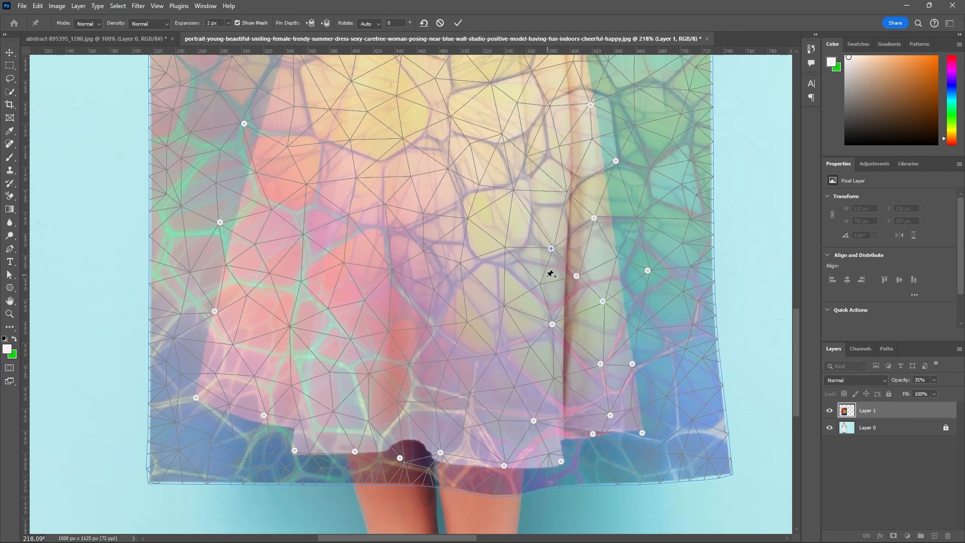
{"action": "left_click_drag", "start_coordinate": [546, 284], "coordinate": [500, 319]}
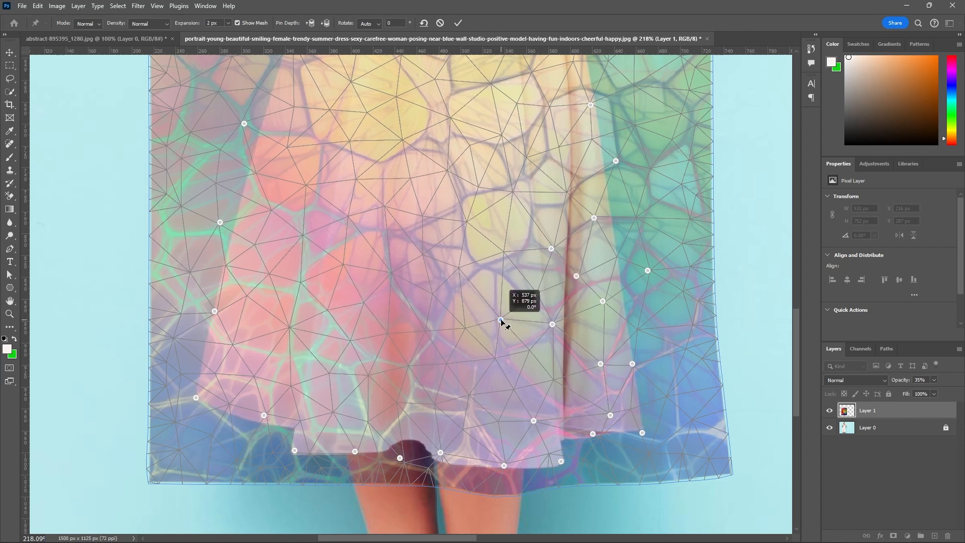
{"action": "left_click", "coordinate": [494, 358]}
{"action": "left_click_drag", "start_coordinate": [494, 359], "coordinate": [491, 366]}
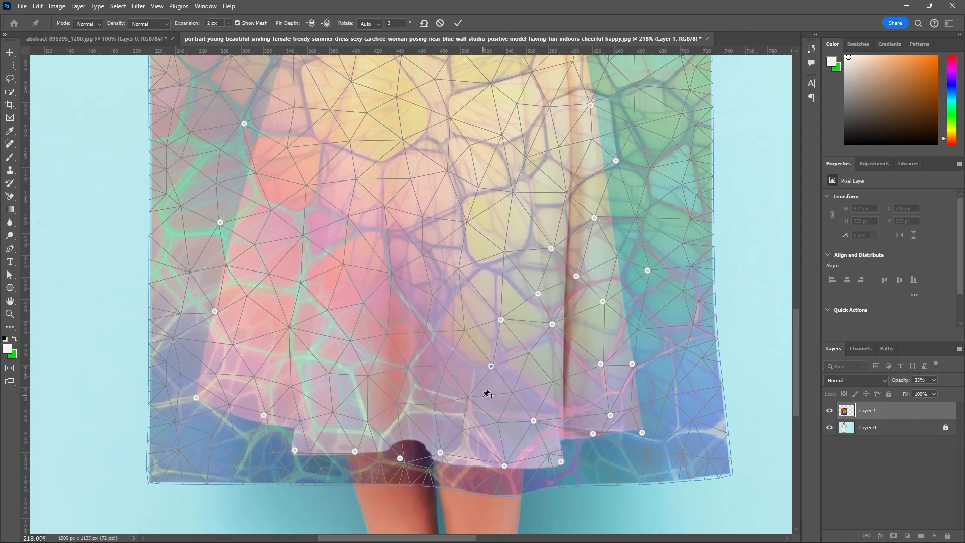
{"action": "left_click_drag", "start_coordinate": [467, 396], "coordinate": [499, 426]}
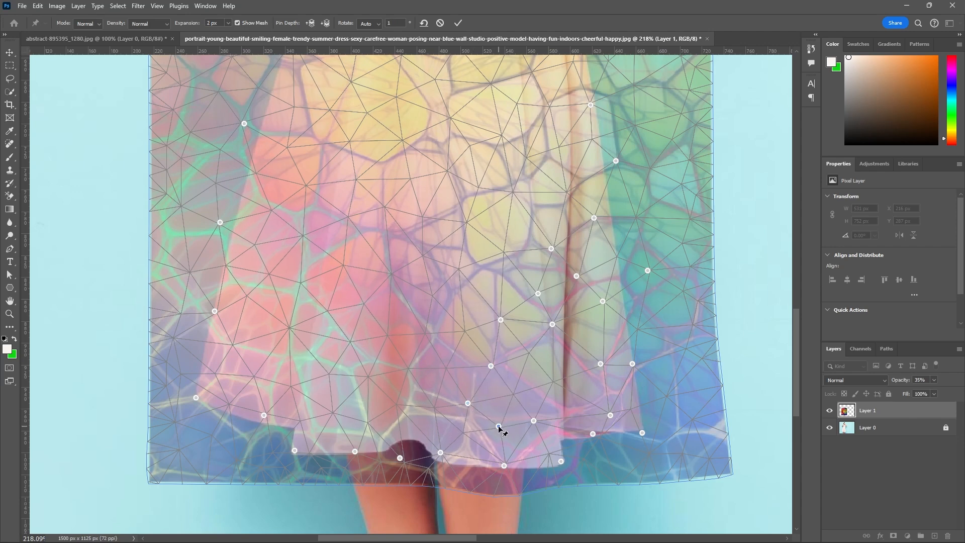
Add warp pins on the skirt's central fold and just above the hem to its left, and lower the hem pin over the left leg.
{"action": "left_click", "coordinate": [408, 369]}
{"action": "left_click_drag", "start_coordinate": [408, 369], "coordinate": [408, 381]}
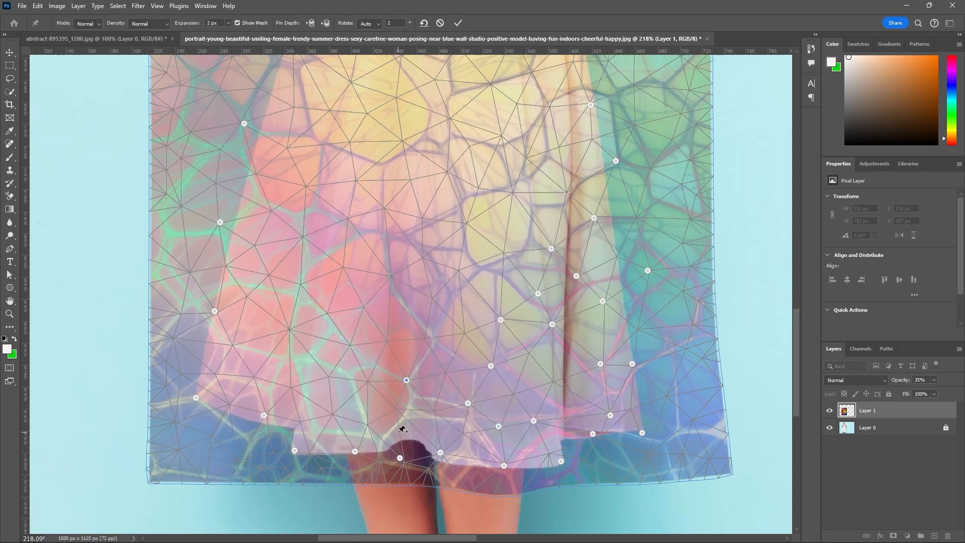
{"action": "left_click", "coordinate": [366, 426]}
{"action": "left_click_drag", "start_coordinate": [366, 426], "coordinate": [358, 460]}
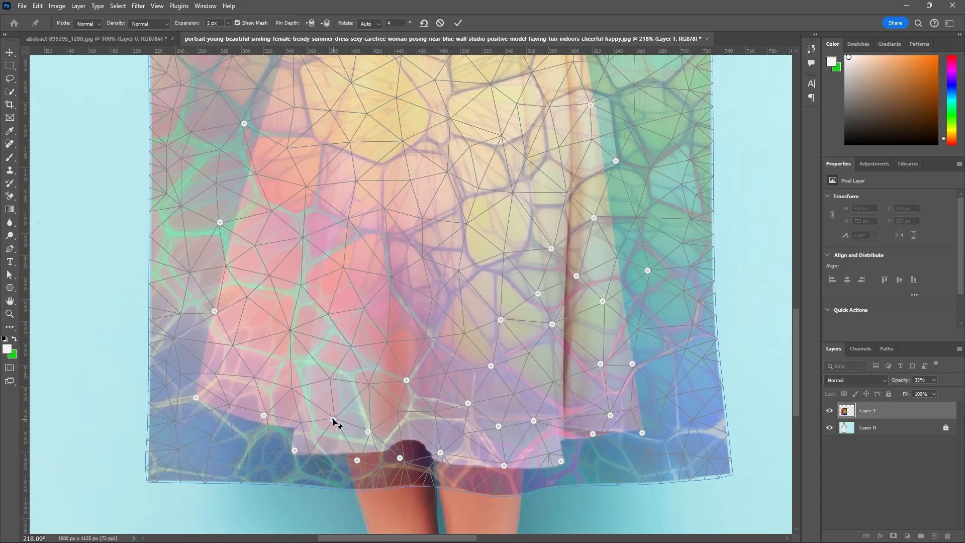
{"action": "left_click", "coordinate": [335, 426]}
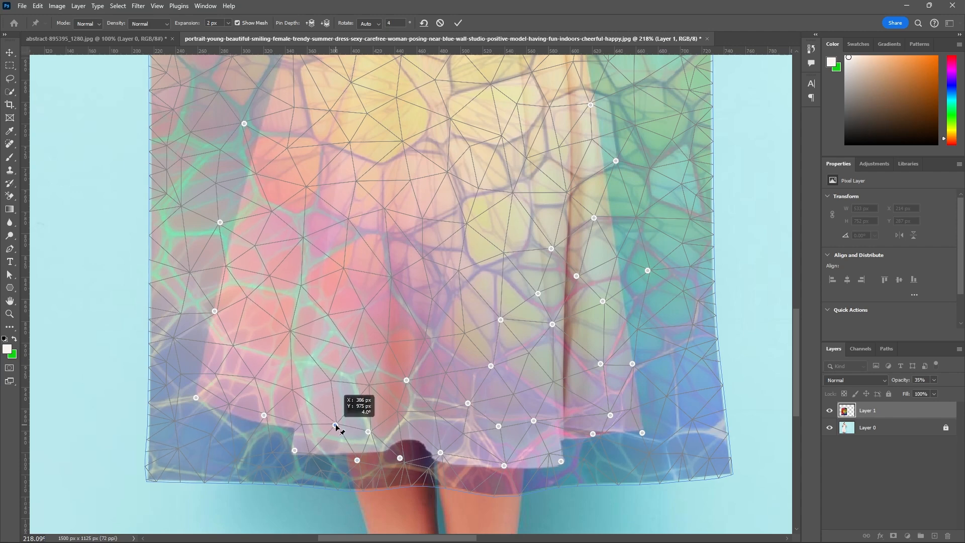
{"action": "left_click", "coordinate": [331, 386]}
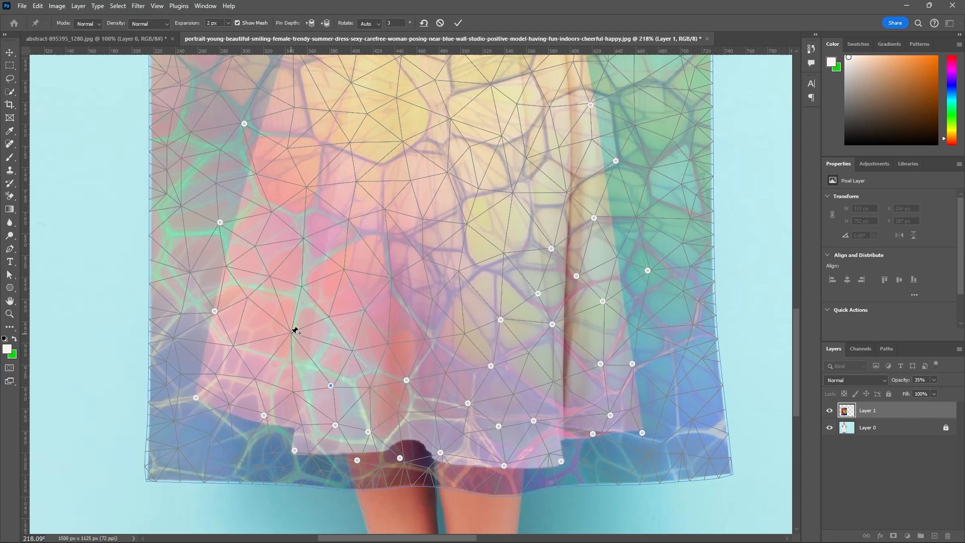
Add warp pins inside the skirt's left panel and along its left edge, and nudge the left hem corner pin onto the corner.
{"action": "left_click_drag", "start_coordinate": [292, 335], "coordinate": [292, 345]}
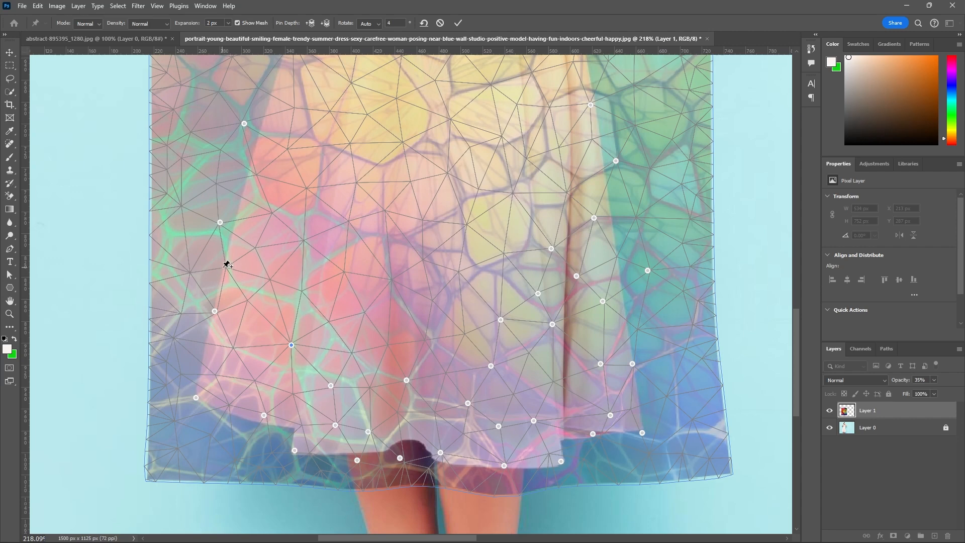
{"action": "left_click_drag", "start_coordinate": [226, 270], "coordinate": [223, 275]}
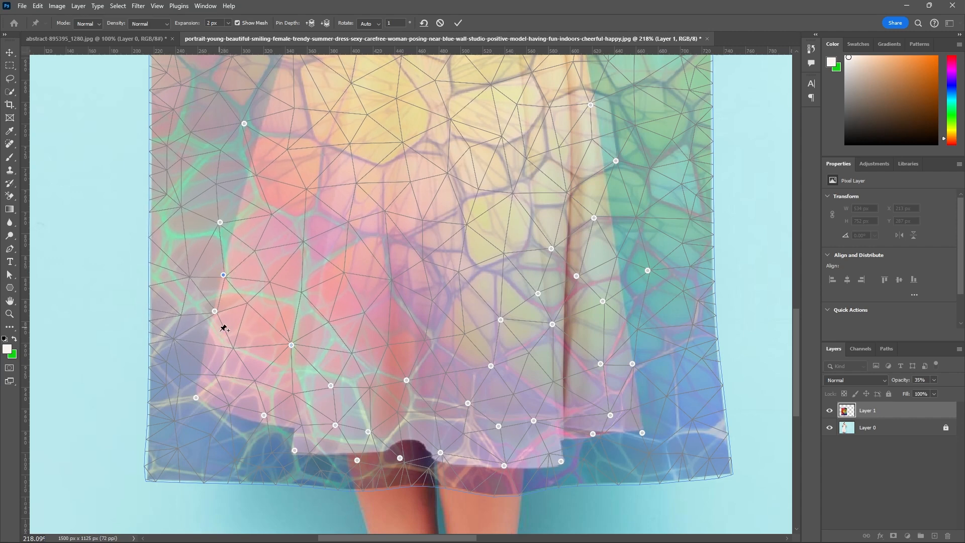
{"action": "left_click_drag", "start_coordinate": [232, 349], "coordinate": [225, 355]}
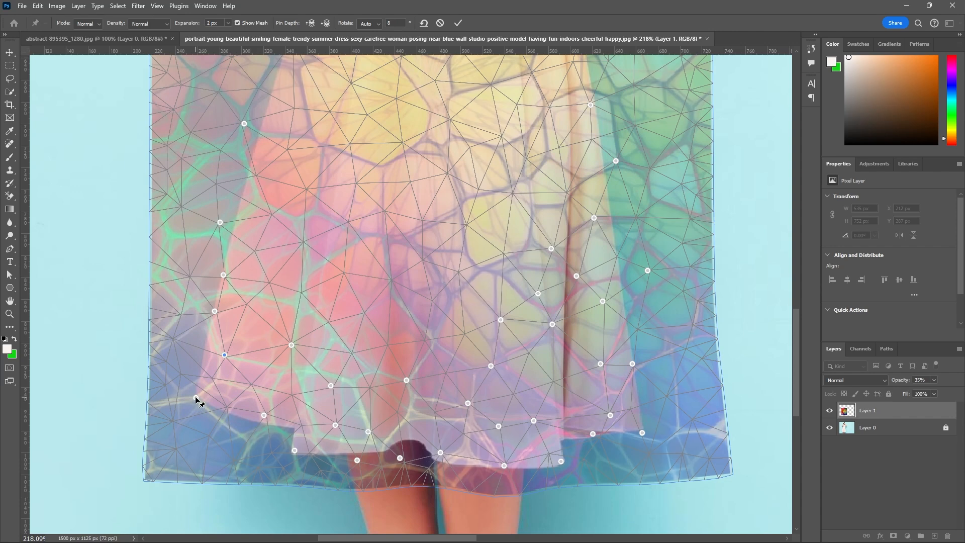
{"action": "left_click_drag", "start_coordinate": [196, 398], "coordinate": [199, 403]}
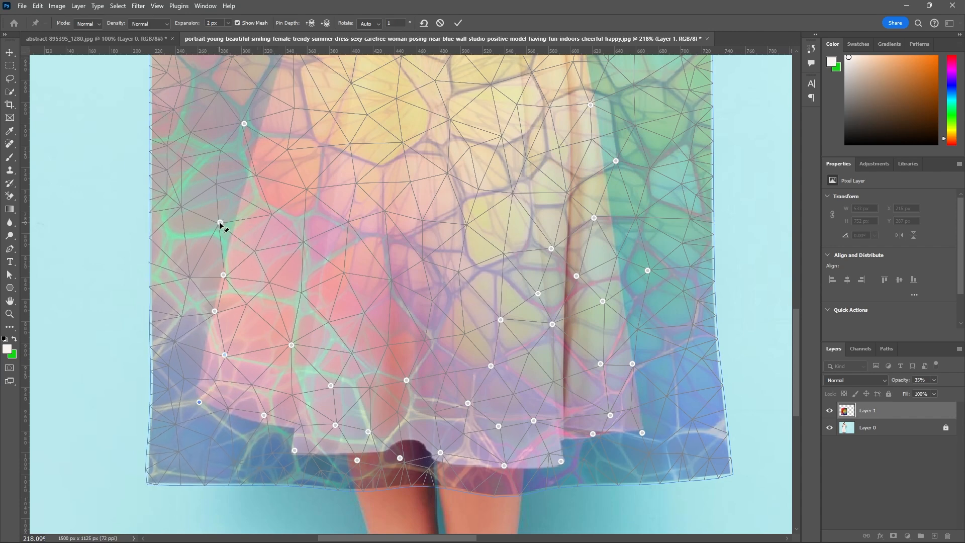
Move the mid-left skirt pin right toward the dress edge and add another pin above it, pulled slightly outward.
{"action": "left_click_drag", "start_coordinate": [219, 222], "coordinate": [232, 222]}
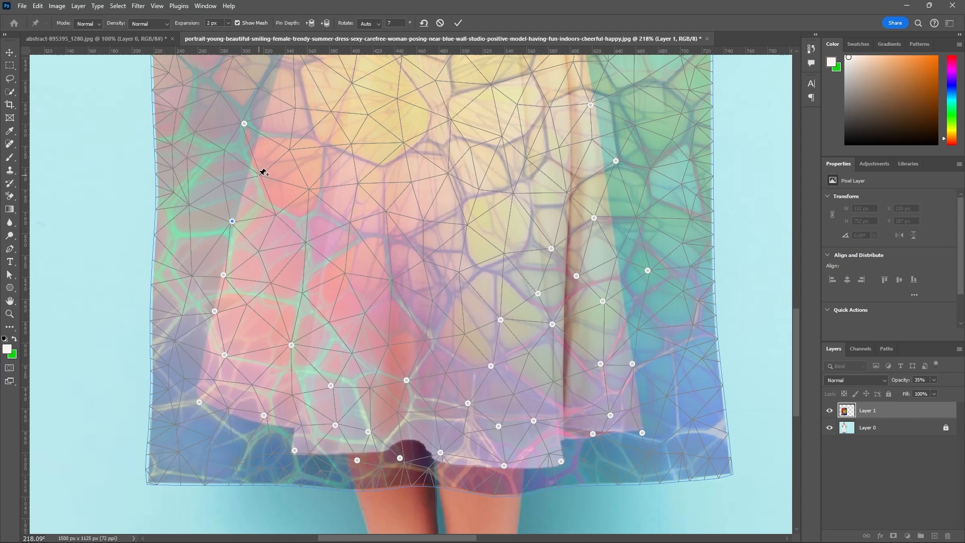
{"action": "left_click", "coordinate": [260, 176]}
{"action": "left_click_drag", "start_coordinate": [259, 175], "coordinate": [248, 179]}
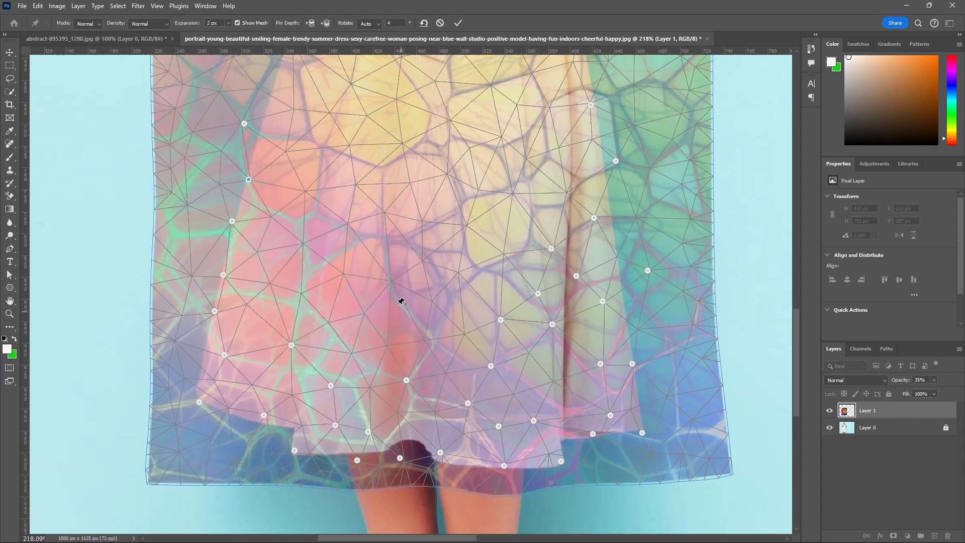
Add warp pins at the top and bottom of the central fold, and lower its existing fold pin and the hem pin between the legs.
{"action": "left_click_drag", "start_coordinate": [392, 282], "coordinate": [396, 297]}
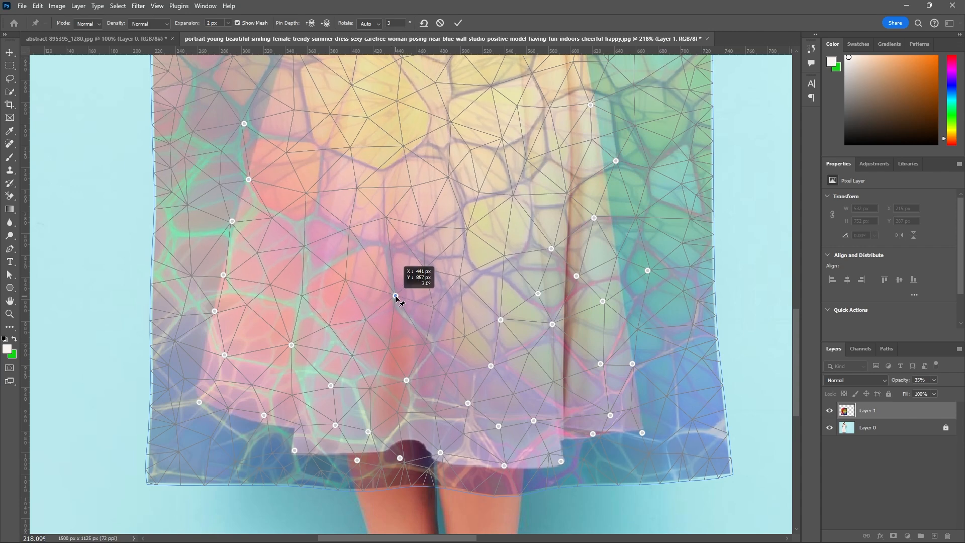
{"action": "left_click_drag", "start_coordinate": [407, 383], "coordinate": [411, 391]}
{"action": "left_click_drag", "start_coordinate": [400, 458], "coordinate": [403, 466]}
{"action": "left_click", "coordinate": [404, 419]}
{"action": "left_click_drag", "start_coordinate": [410, 423], "coordinate": [417, 435]}
{"action": "scroll", "coordinate": [419, 434], "scroll_direction": "down", "scroll_amount": 3}
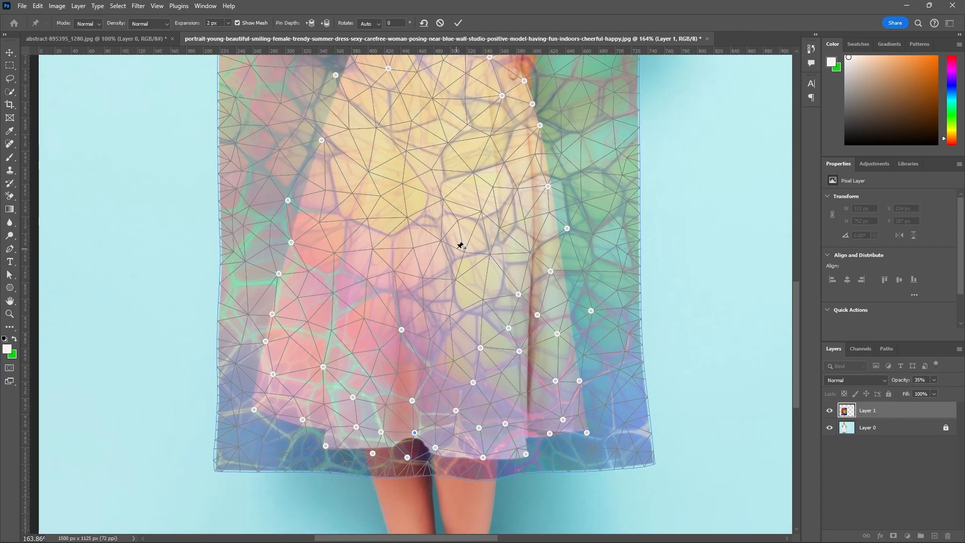
{"action": "scroll", "coordinate": [439, 285], "scroll_direction": "up", "scroll_amount": 2}
{"action": "scroll", "coordinate": [439, 312], "scroll_direction": "down", "scroll_amount": 2}
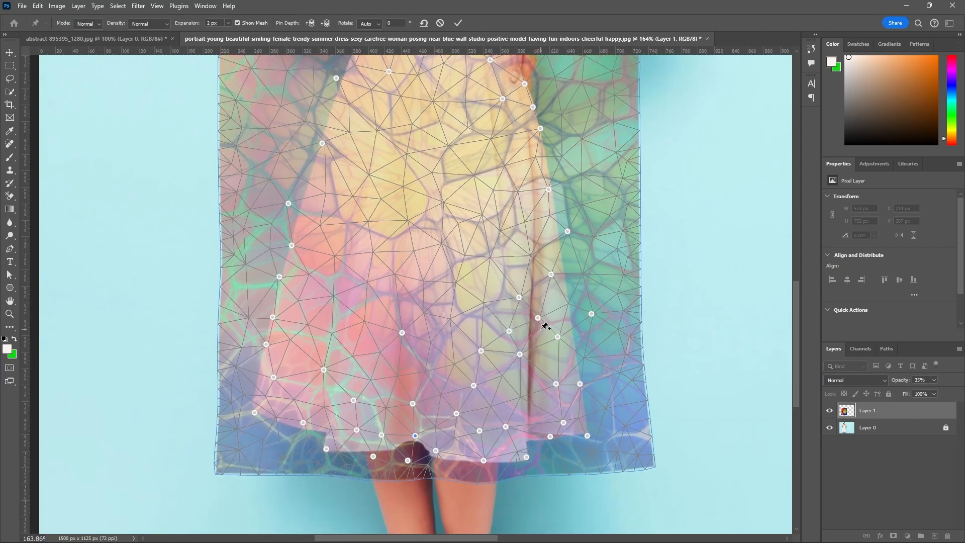
{"action": "scroll", "coordinate": [546, 327], "scroll_direction": "up", "scroll_amount": 3}
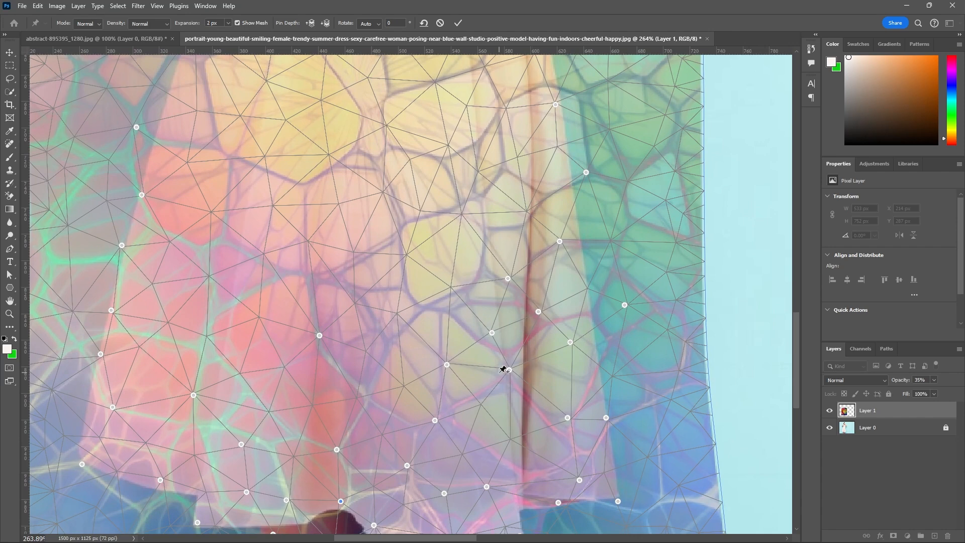
Add a warp pin against the left side of the skirt's right fold and pull the neighbouring pins on both sides closer to it.
{"action": "left_click", "coordinate": [509, 370]}
{"action": "left_click_drag", "start_coordinate": [510, 370], "coordinate": [518, 369]}
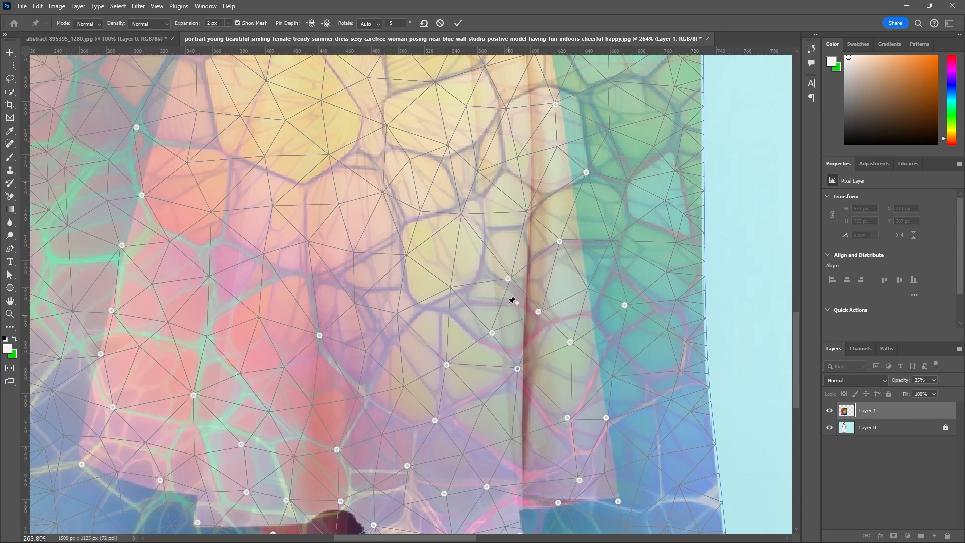
{"action": "left_click", "coordinate": [508, 278]}
{"action": "left_click_drag", "start_coordinate": [508, 279], "coordinate": [567, 343]}
{"action": "left_click_drag", "start_coordinate": [493, 333], "coordinate": [508, 336]}
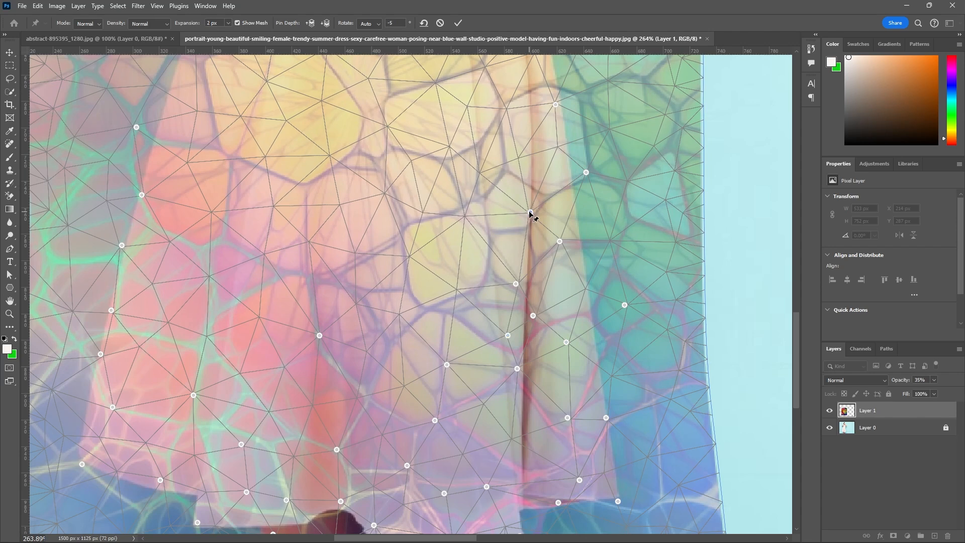
Add three warp pins up the right fold and two in the panel to its left, and nudge the upper right pin inward.
{"action": "left_click_drag", "start_coordinate": [530, 213], "coordinate": [531, 223]}
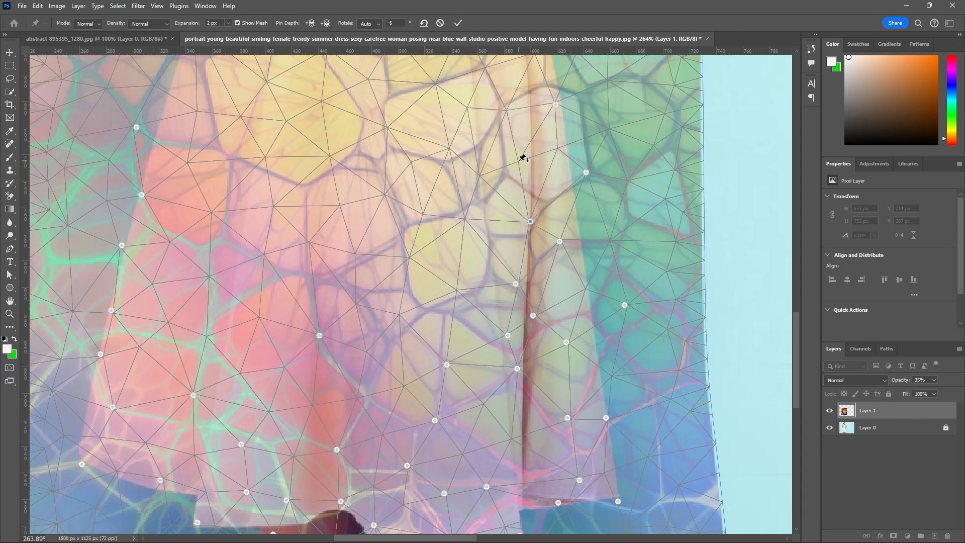
{"action": "left_click_drag", "start_coordinate": [523, 163], "coordinate": [527, 160]}
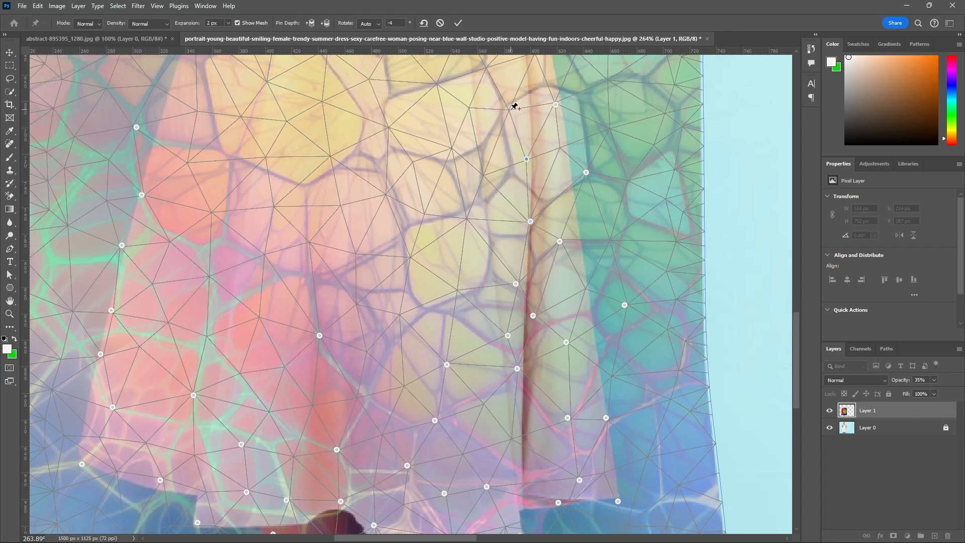
{"action": "left_click_drag", "start_coordinate": [509, 112], "coordinate": [548, 102]}
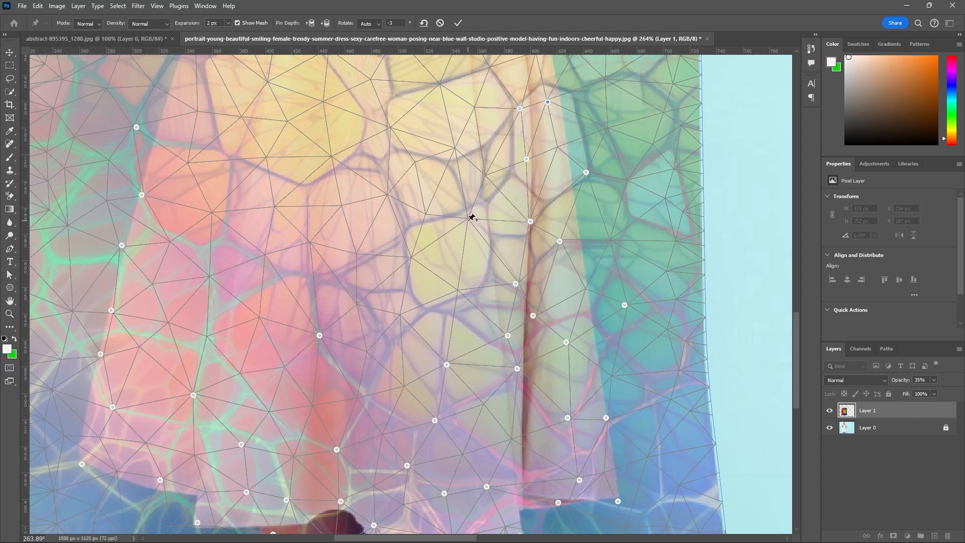
{"action": "left_click_drag", "start_coordinate": [472, 217], "coordinate": [473, 223]}
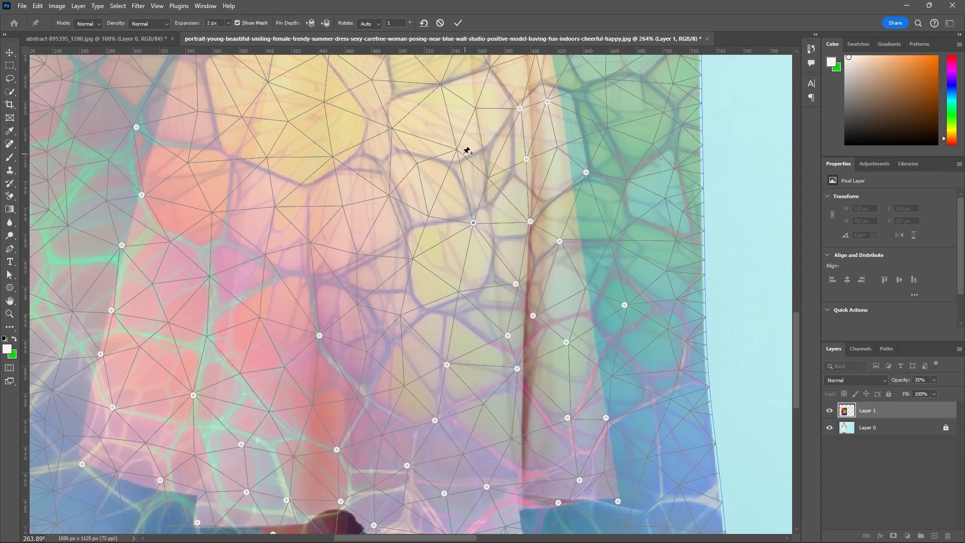
{"action": "left_click_drag", "start_coordinate": [458, 150], "coordinate": [457, 161]}
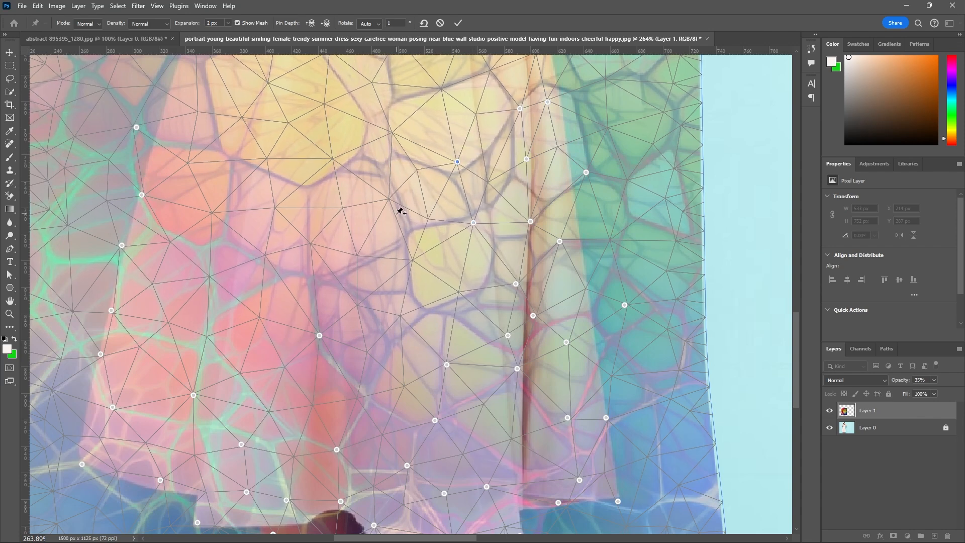
Add a warp pin low on the right fold, and shift the nearby fold and hem pins slightly toward the fold line.
{"action": "scroll", "coordinate": [435, 205], "scroll_direction": "down", "scroll_amount": 1}
{"action": "scroll", "coordinate": [518, 417], "scroll_direction": "up", "scroll_amount": 3}
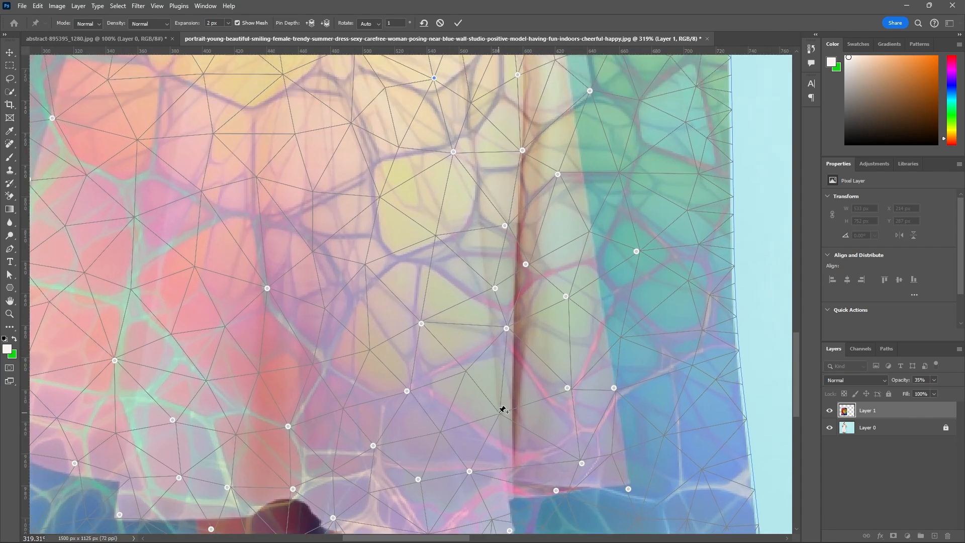
{"action": "left_click_drag", "start_coordinate": [504, 411], "coordinate": [506, 410]}
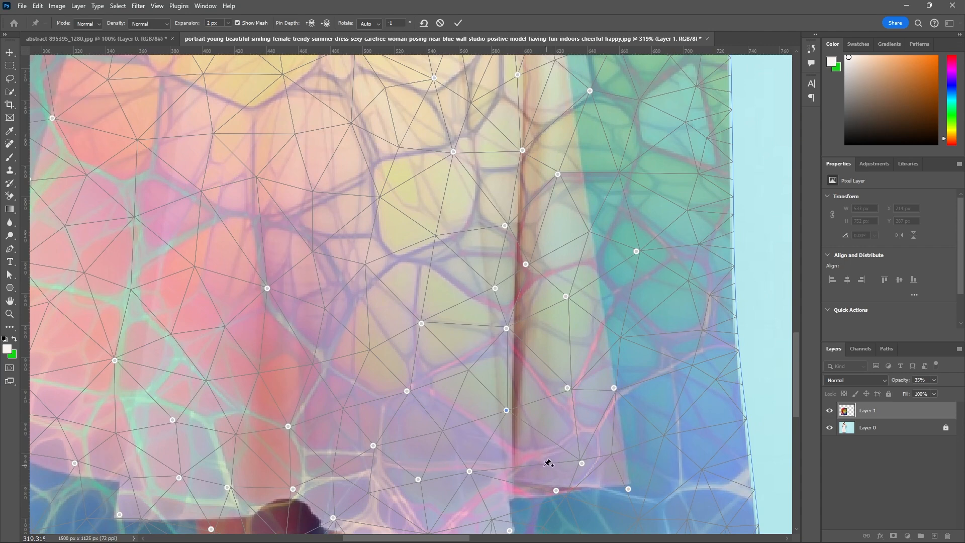
{"action": "left_click_drag", "start_coordinate": [469, 473], "coordinate": [475, 474]}
{"action": "left_click_drag", "start_coordinate": [495, 289], "coordinate": [501, 291]}
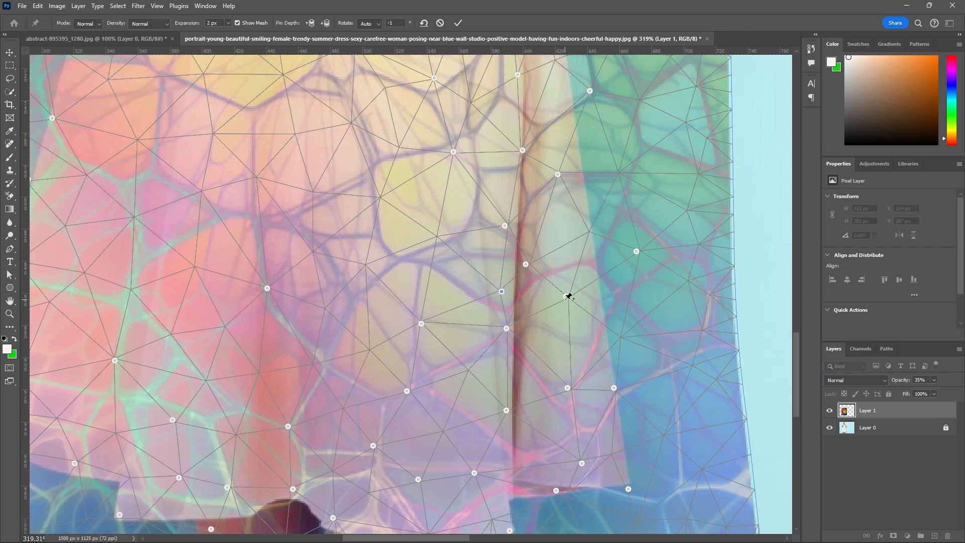
{"action": "left_click_drag", "start_coordinate": [568, 296], "coordinate": [557, 305]}
{"action": "left_click_drag", "start_coordinate": [507, 329], "coordinate": [511, 333]}
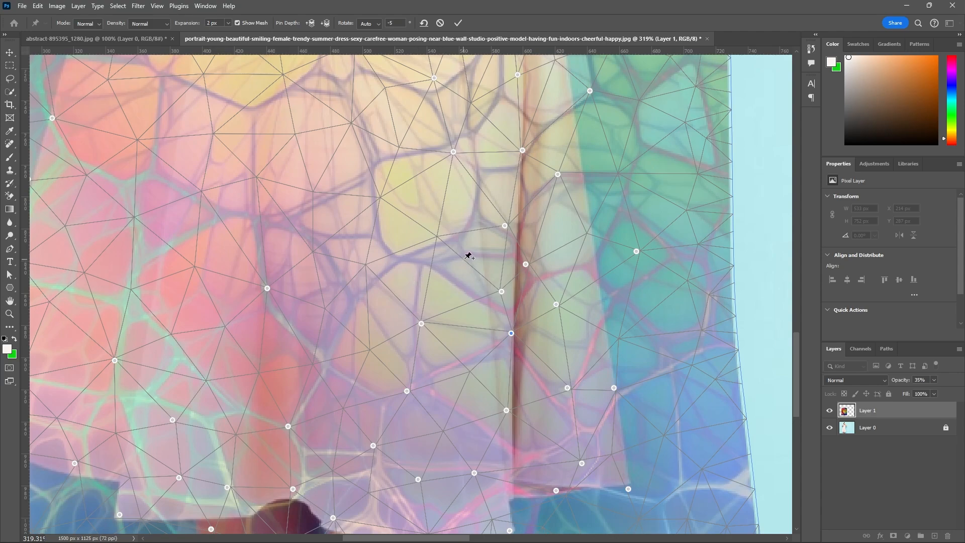
Add a warp pin on the upper skirt's right edge and four in the panel left of the right fold, nudging one fold pin right.
{"action": "scroll", "coordinate": [469, 256], "scroll_direction": "down", "scroll_amount": 2}
{"action": "scroll", "coordinate": [443, 328], "scroll_direction": "down", "scroll_amount": 3}
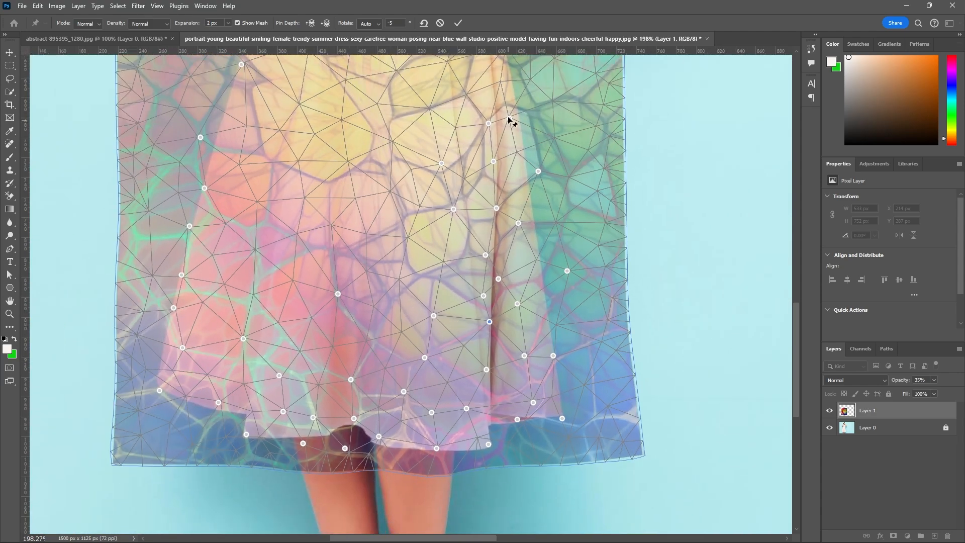
{"action": "scroll", "coordinate": [511, 123], "scroll_direction": "up", "scroll_amount": 4}
{"action": "scroll", "coordinate": [511, 148], "scroll_direction": "down", "scroll_amount": 3}
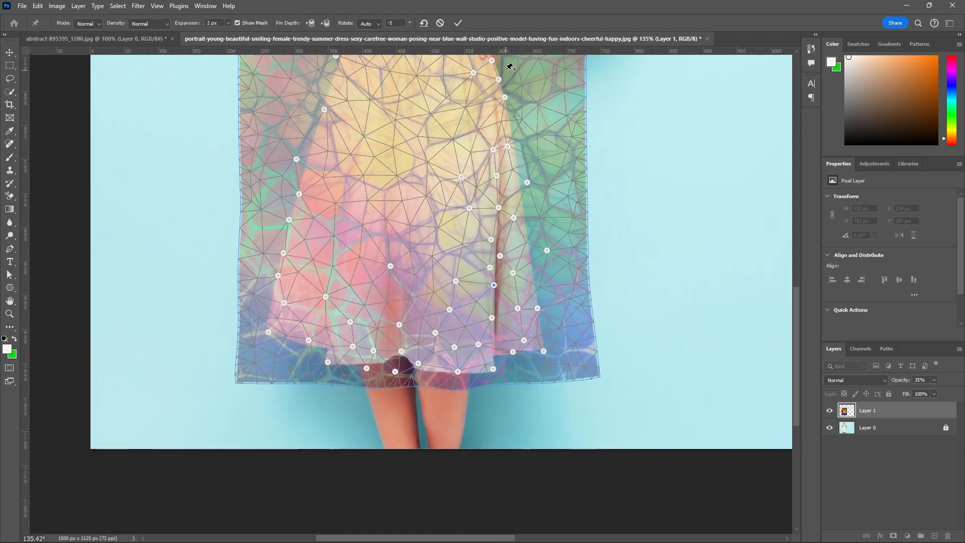
{"action": "scroll", "coordinate": [508, 129], "scroll_direction": "down", "scroll_amount": 1}
{"action": "scroll", "coordinate": [504, 101], "scroll_direction": "up", "scroll_amount": 1}
{"action": "scroll", "coordinate": [504, 101], "scroll_direction": "up", "scroll_amount": 2}
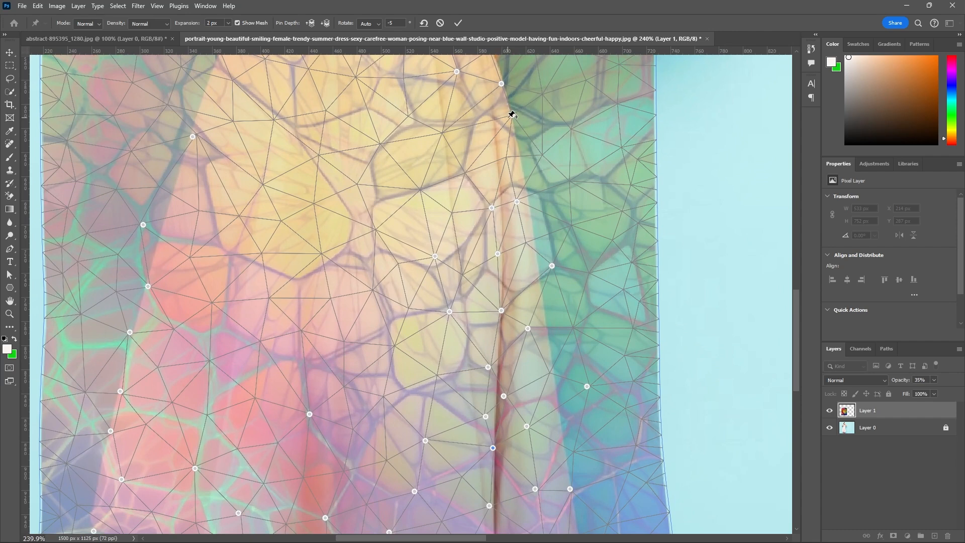
{"action": "left_click_drag", "start_coordinate": [513, 117], "coordinate": [510, 118]}
{"action": "left_click", "coordinate": [441, 134]}
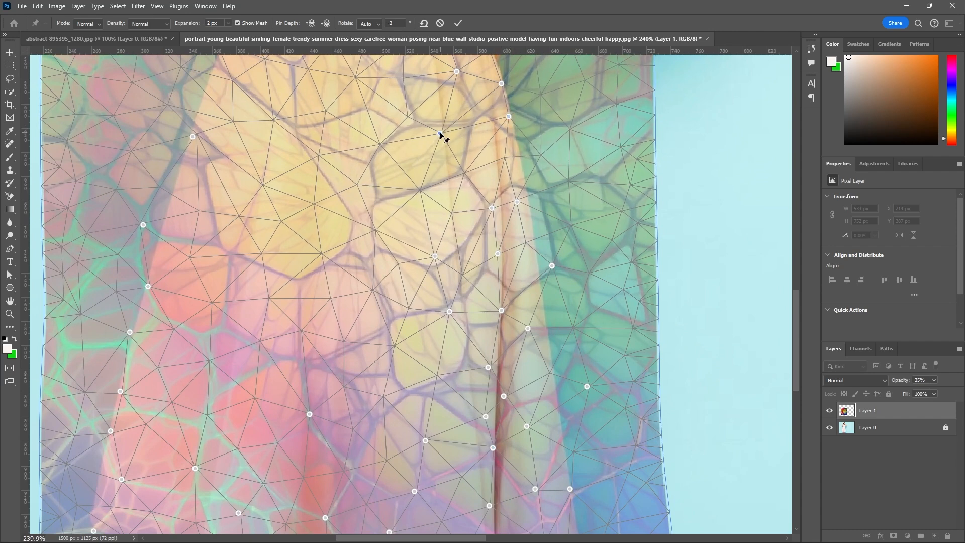
{"action": "left_click_drag", "start_coordinate": [440, 133], "coordinate": [443, 135]}
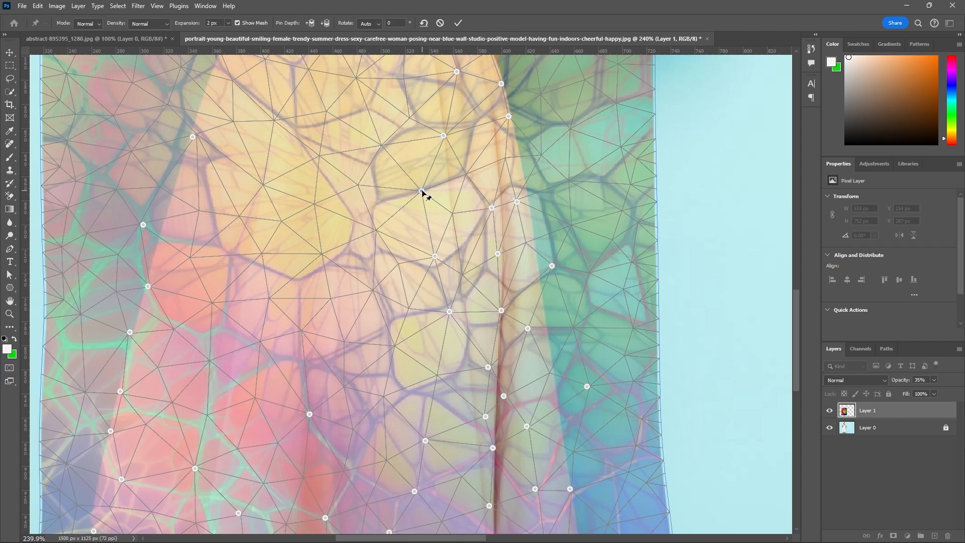
{"action": "left_click_drag", "start_coordinate": [427, 190], "coordinate": [476, 170]}
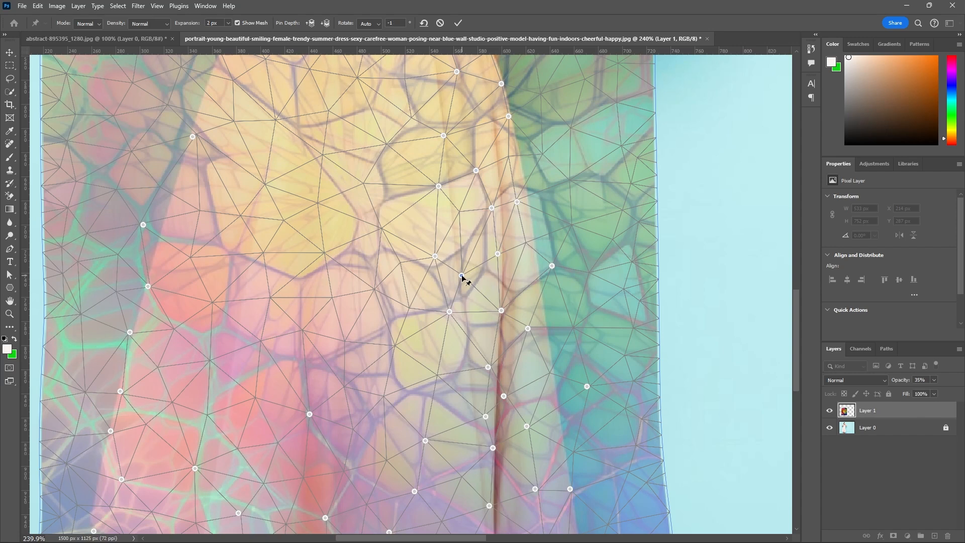
{"action": "left_click_drag", "start_coordinate": [464, 278], "coordinate": [503, 252]}
Add warp pins on the lower skirt's right edge and just above the right hem corner, and nudge the pin above the front hem right.
{"action": "scroll", "coordinate": [489, 195], "scroll_direction": "down", "scroll_amount": 2}
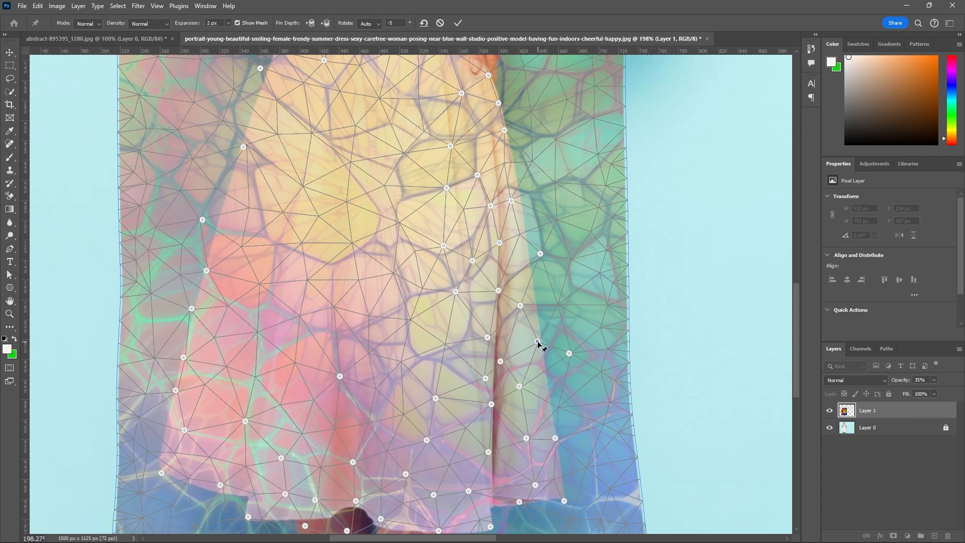
{"action": "left_click_drag", "start_coordinate": [535, 344], "coordinate": [535, 345]}
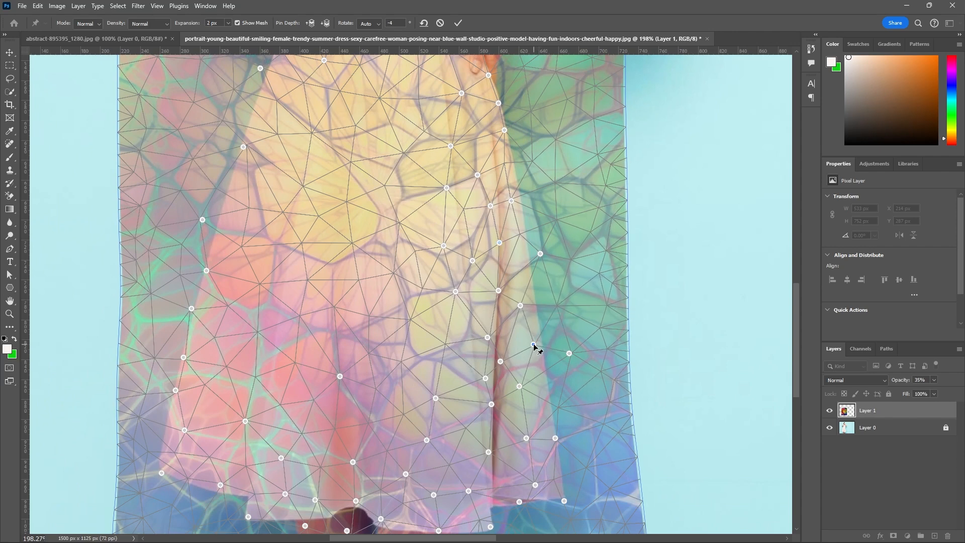
{"action": "scroll", "coordinate": [534, 377], "scroll_direction": "down", "scroll_amount": 1}
{"action": "scroll", "coordinate": [532, 453], "scroll_direction": "up", "scroll_amount": 1}
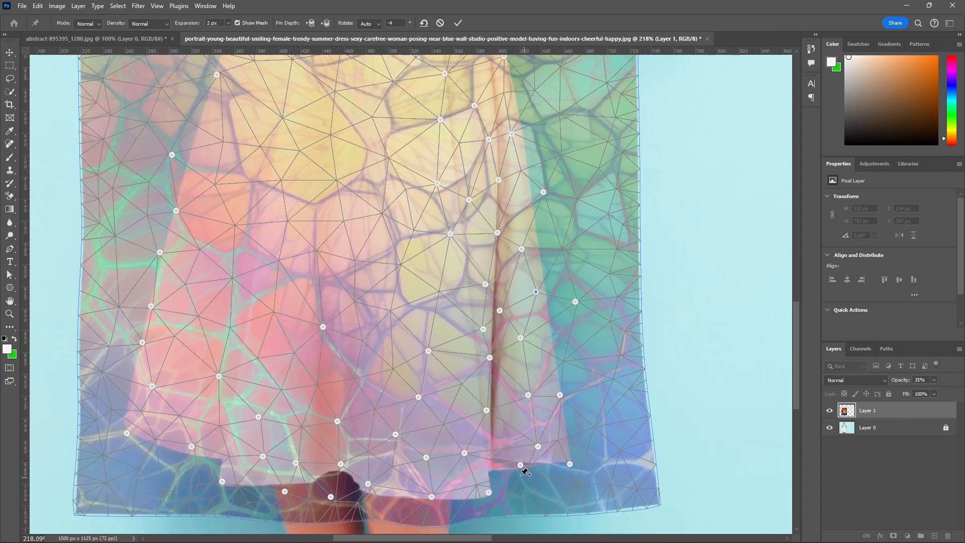
{"action": "left_click_drag", "start_coordinate": [465, 453], "coordinate": [471, 456]}
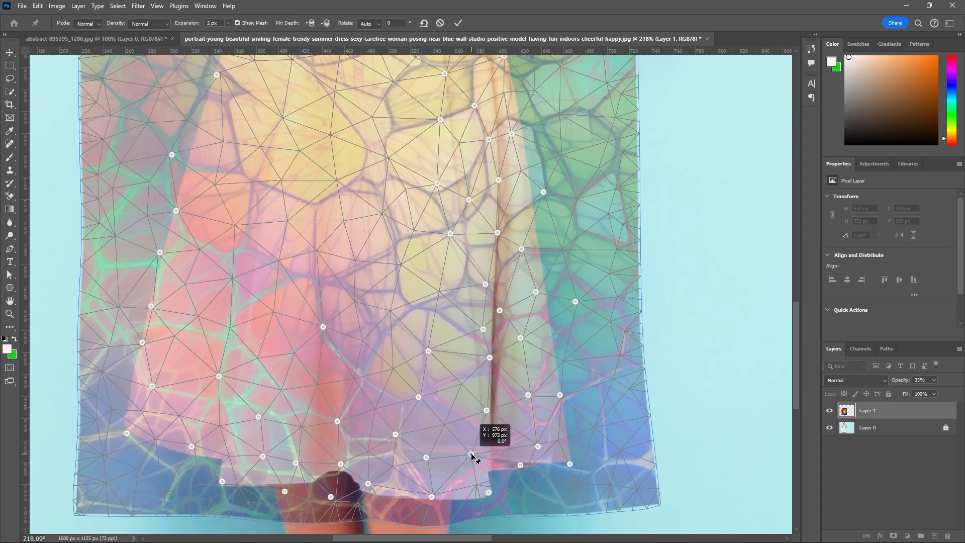
{"action": "left_click", "coordinate": [564, 441]}
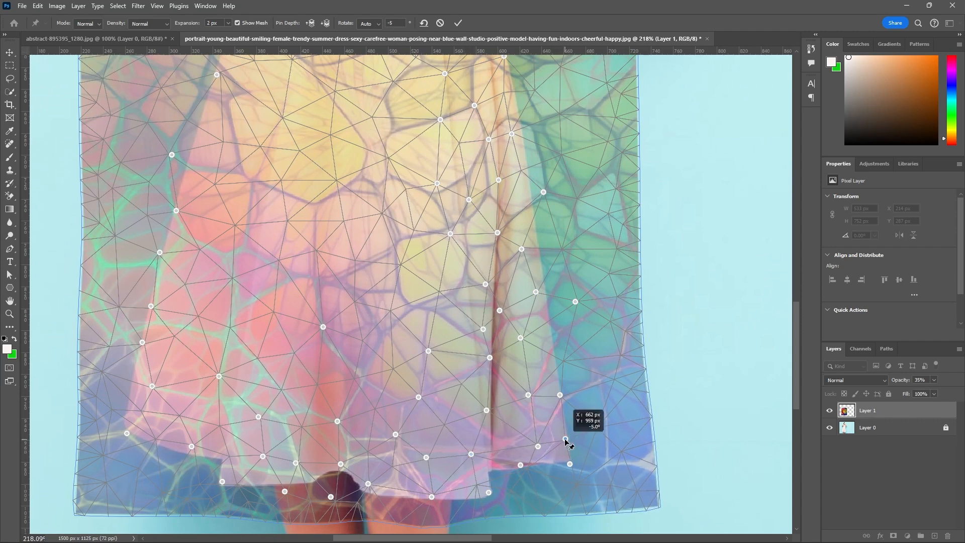
Add two warp pins side by side across the lower part of the skirt's central fold, one on each side of it.
{"action": "scroll", "coordinate": [545, 390], "scroll_direction": "down", "scroll_amount": 1}
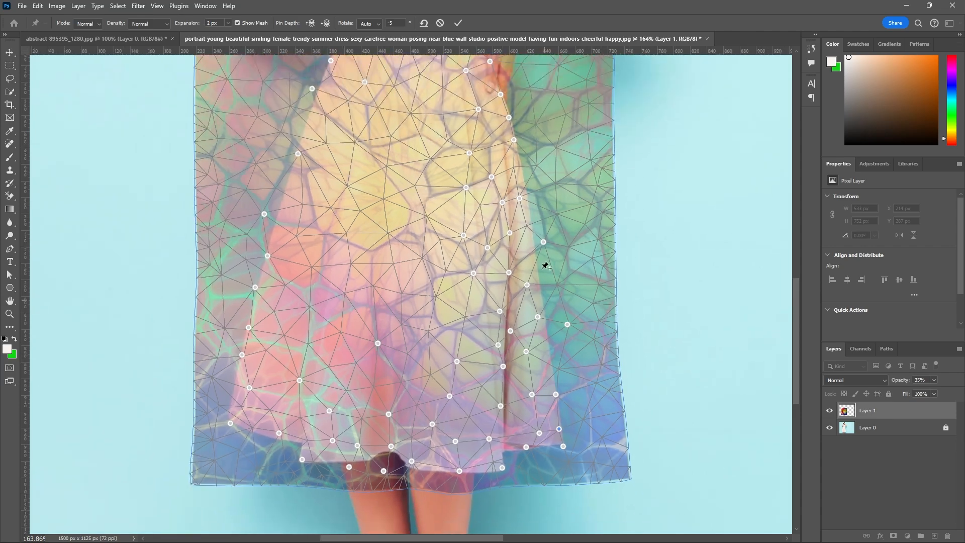
{"action": "scroll", "coordinate": [490, 162], "scroll_direction": "down", "scroll_amount": 2}
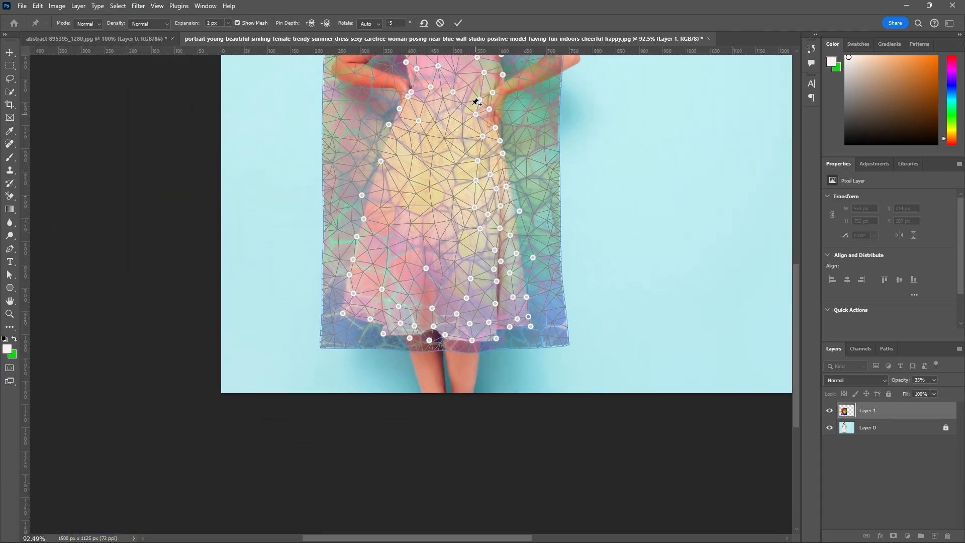
{"action": "scroll", "coordinate": [480, 101], "scroll_direction": "up", "scroll_amount": 2}
{"action": "scroll", "coordinate": [454, 197], "scroll_direction": "down", "scroll_amount": 1}
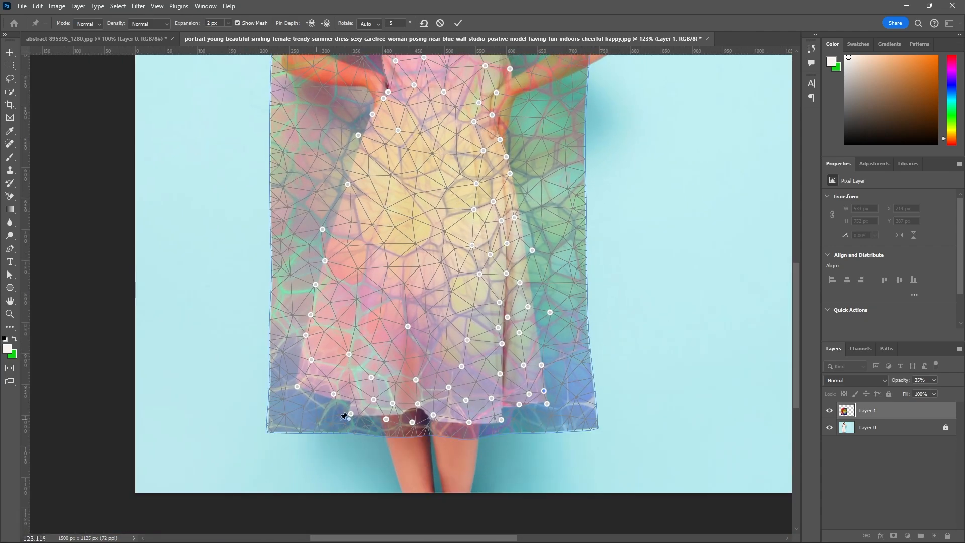
{"action": "scroll", "coordinate": [401, 390], "scroll_direction": "up", "scroll_amount": 1}
{"action": "scroll", "coordinate": [417, 348], "scroll_direction": "up", "scroll_amount": 1}
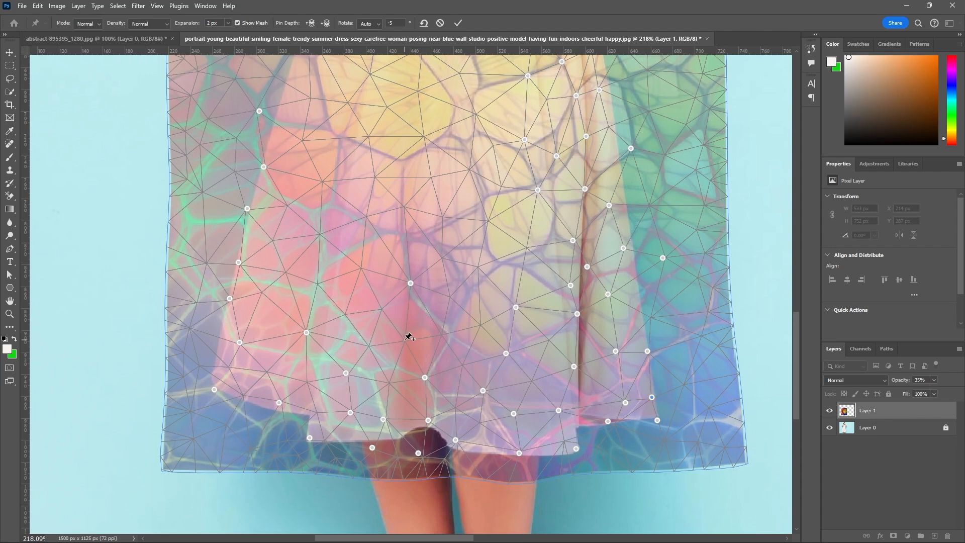
{"action": "left_click", "coordinate": [405, 340]}
{"action": "left_click_drag", "start_coordinate": [405, 339], "coordinate": [431, 336]}
{"action": "left_click", "coordinate": [444, 333]}
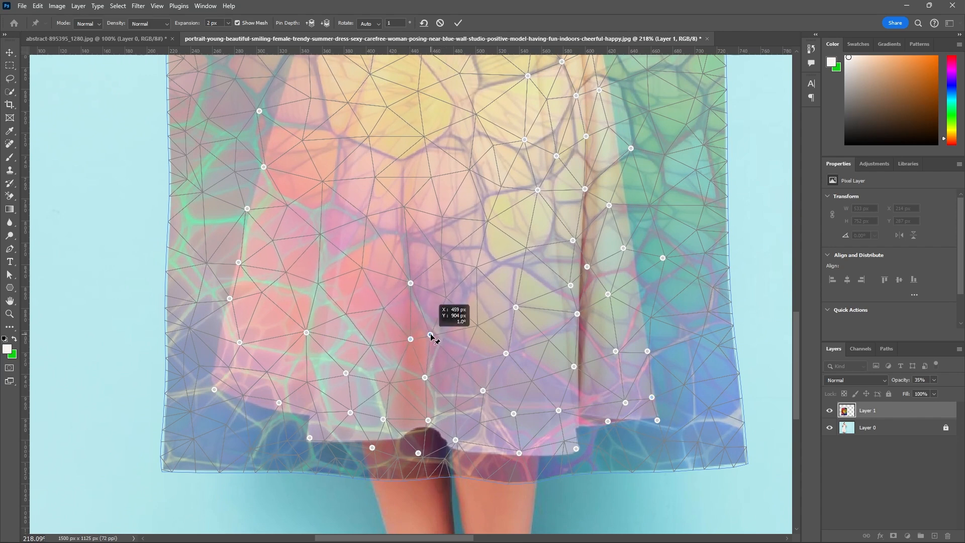
Add three warp pins up the right side of the central fold, one on its line, and two across its upper end.
{"action": "left_click_drag", "start_coordinate": [443, 298], "coordinate": [436, 299]}
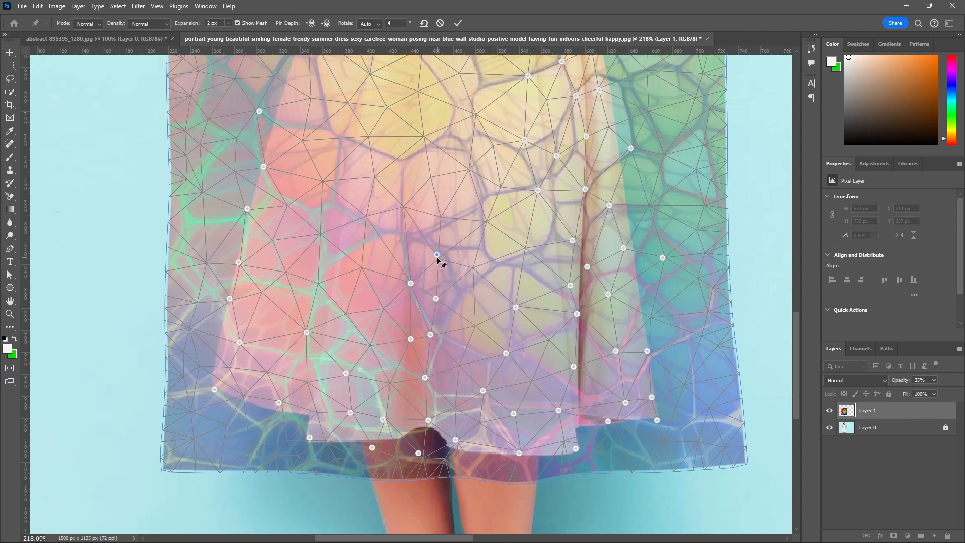
{"action": "left_click_drag", "start_coordinate": [439, 260], "coordinate": [428, 255]}
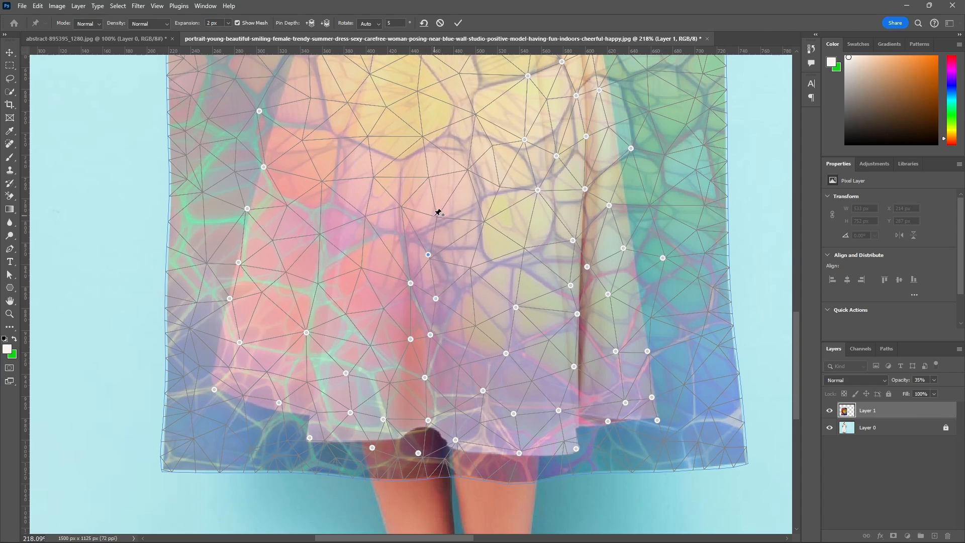
{"action": "left_click_drag", "start_coordinate": [439, 217], "coordinate": [401, 207]}
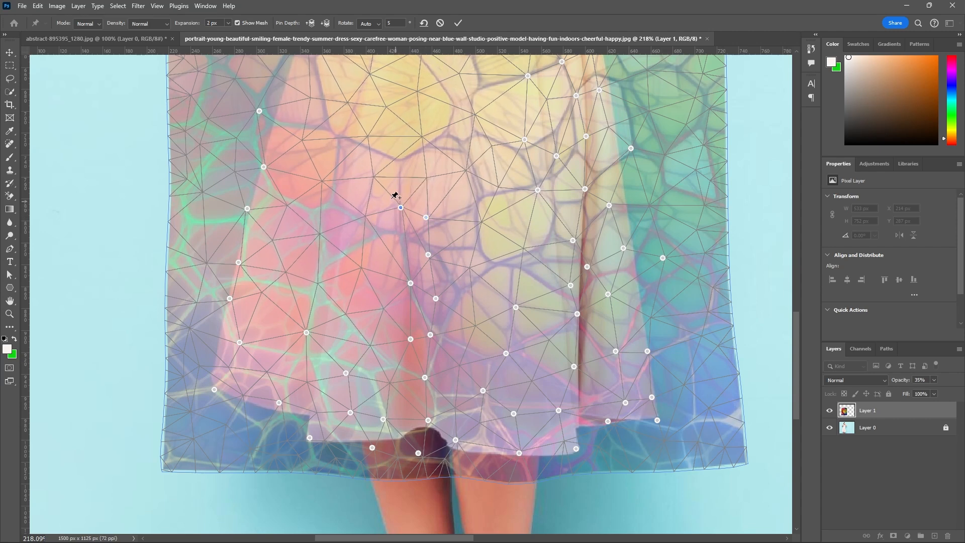
{"action": "left_click", "coordinate": [372, 178]}
{"action": "left_click_drag", "start_coordinate": [372, 178], "coordinate": [416, 180]}
{"action": "left_click", "coordinate": [427, 178]}
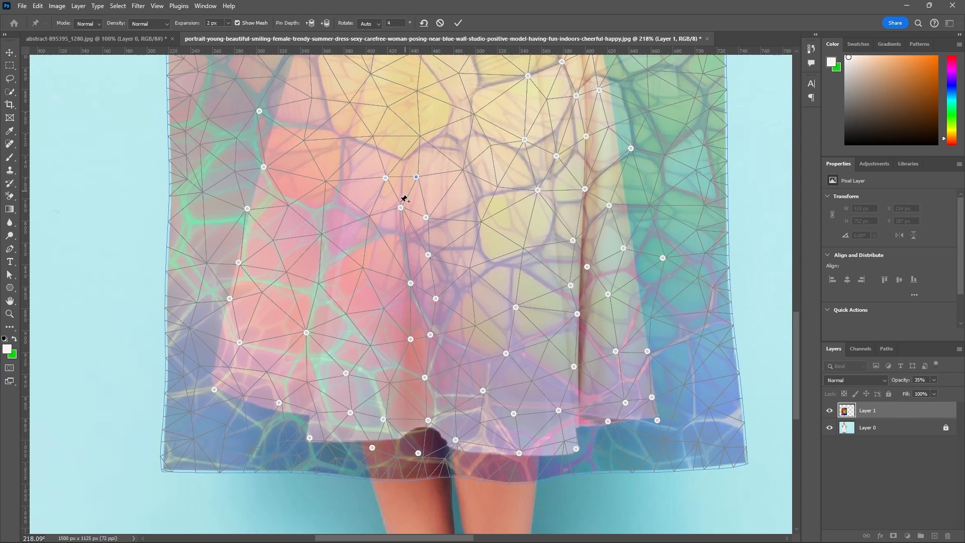
Add four warp pins down the left side of the central fold and one inside it above the hem, shifted slightly right.
{"action": "left_click", "coordinate": [375, 215]}
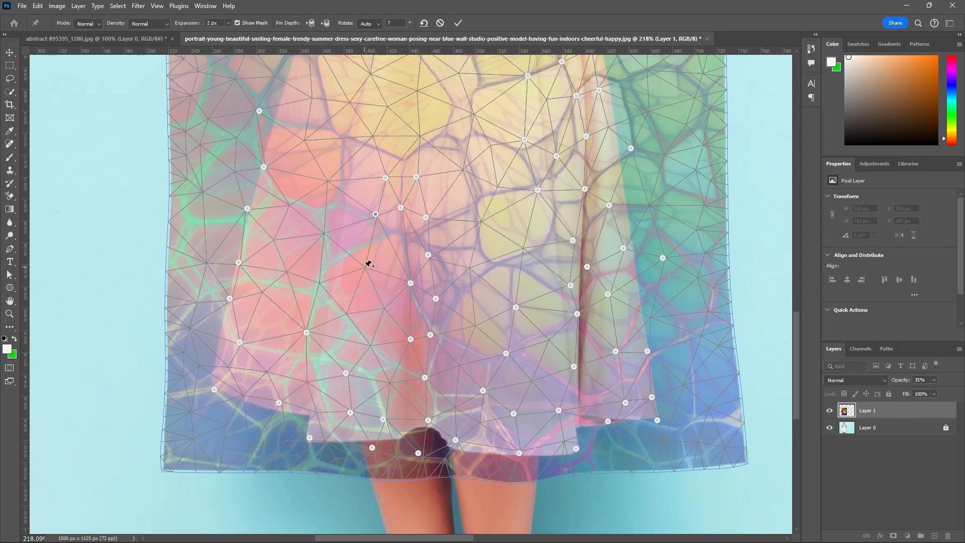
{"action": "left_click_drag", "start_coordinate": [365, 267], "coordinate": [375, 265]}
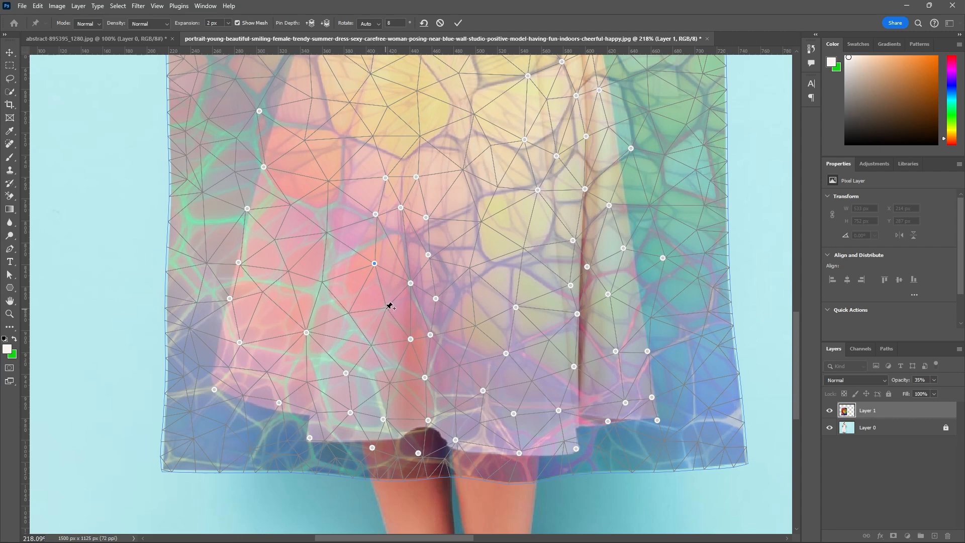
{"action": "left_click_drag", "start_coordinate": [389, 306], "coordinate": [390, 306]}
{"action": "left_click_drag", "start_coordinate": [377, 342], "coordinate": [378, 340]}
{"action": "left_click", "coordinate": [389, 383]}
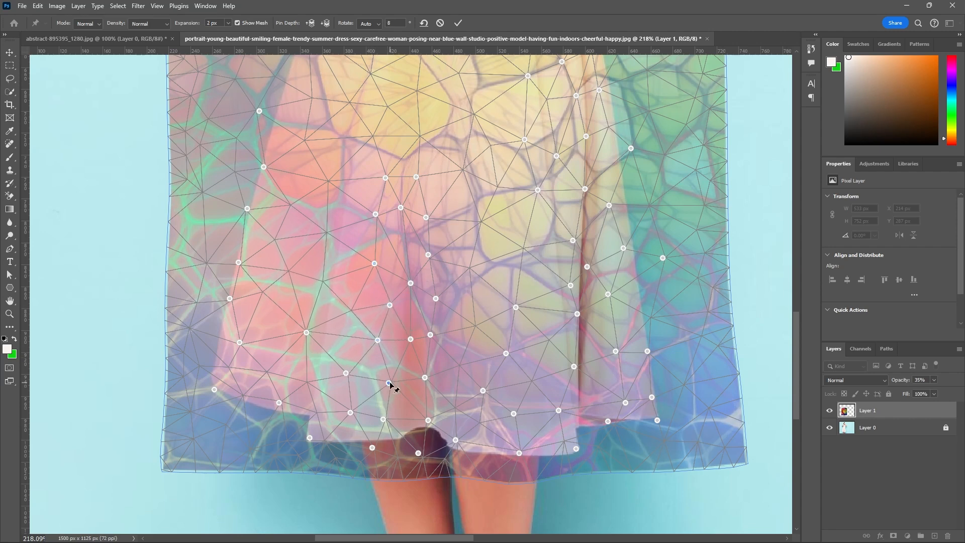
{"action": "left_click_drag", "start_coordinate": [391, 385], "coordinate": [405, 381]}
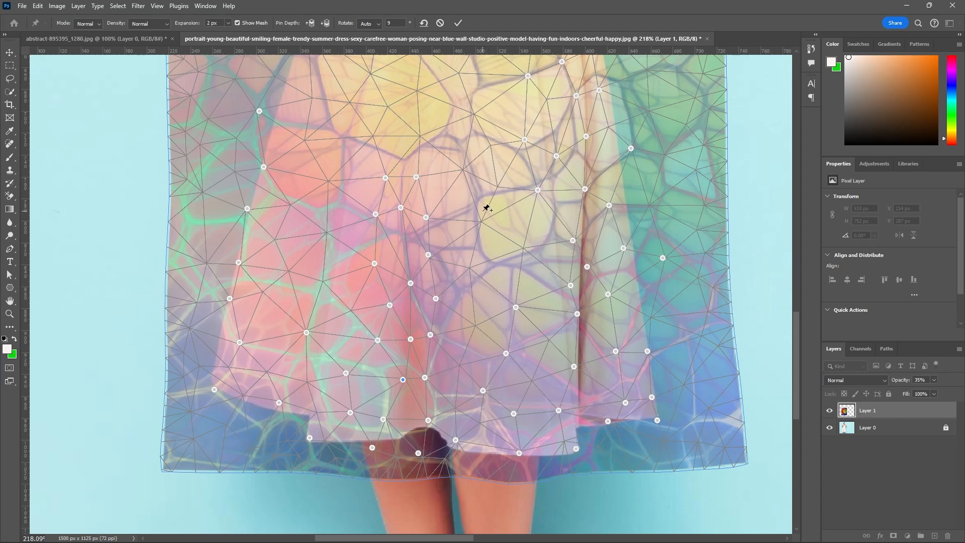
{"action": "scroll", "coordinate": [486, 206], "scroll_direction": "up", "scroll_amount": 1}
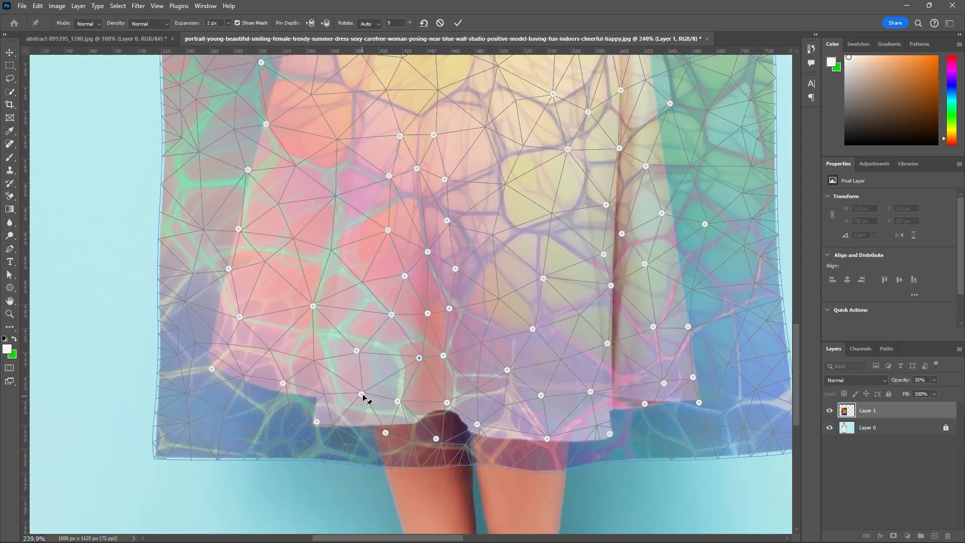
Nudge the two warp pins above the front hem's left part slightly right, and add another higher up, also shifted slightly right.
{"action": "left_click_drag", "start_coordinate": [363, 396], "coordinate": [366, 400]}
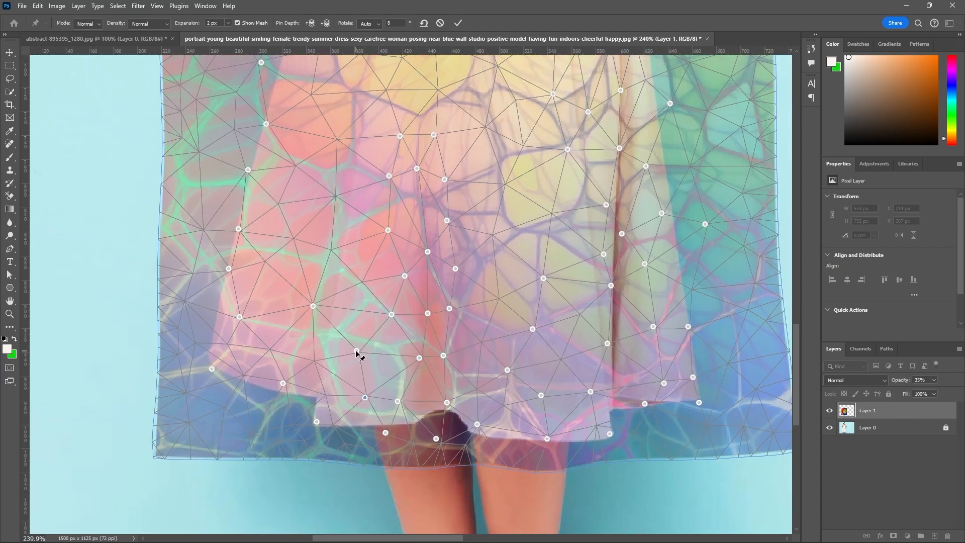
{"action": "left_click_drag", "start_coordinate": [356, 351], "coordinate": [364, 350]}
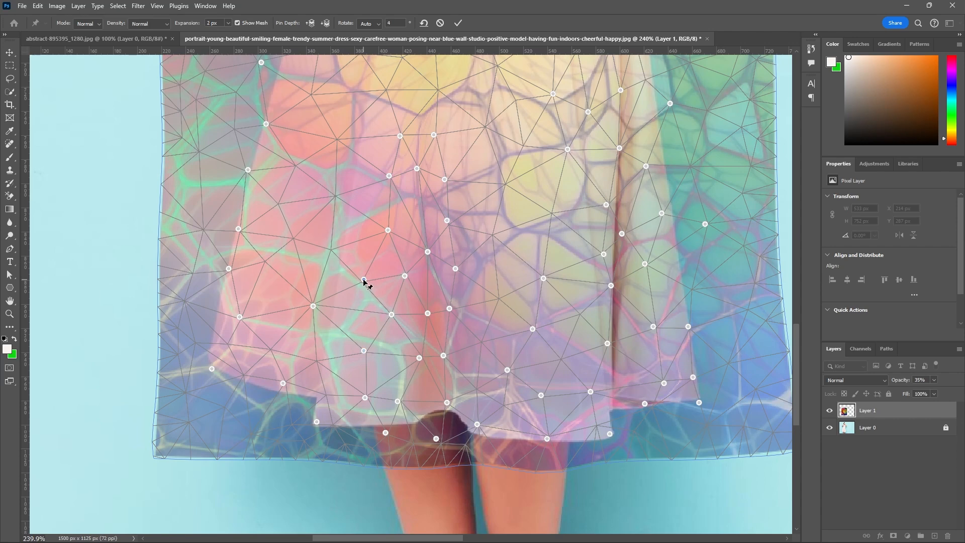
{"action": "left_click_drag", "start_coordinate": [363, 280], "coordinate": [369, 279]}
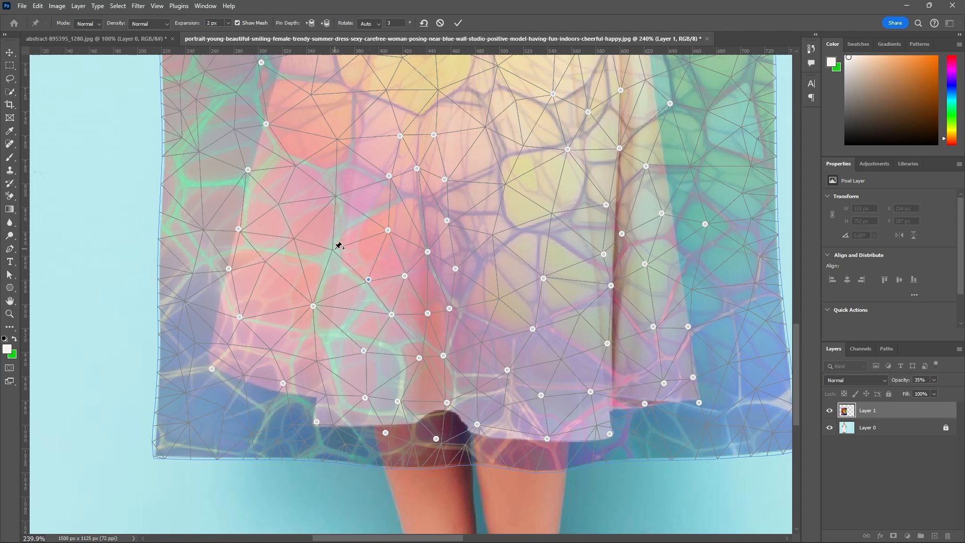
Add three warp pins down the left fold to the front hem's corner, shifting the lowest left, and nudge the left side hem's pin down.
{"action": "left_click", "coordinate": [333, 252]}
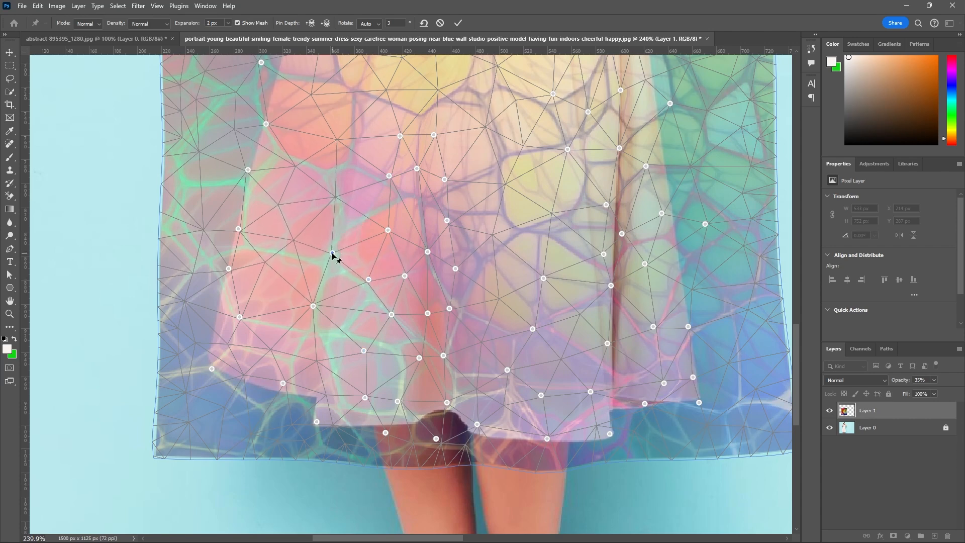
{"action": "left_click", "coordinate": [314, 370]}
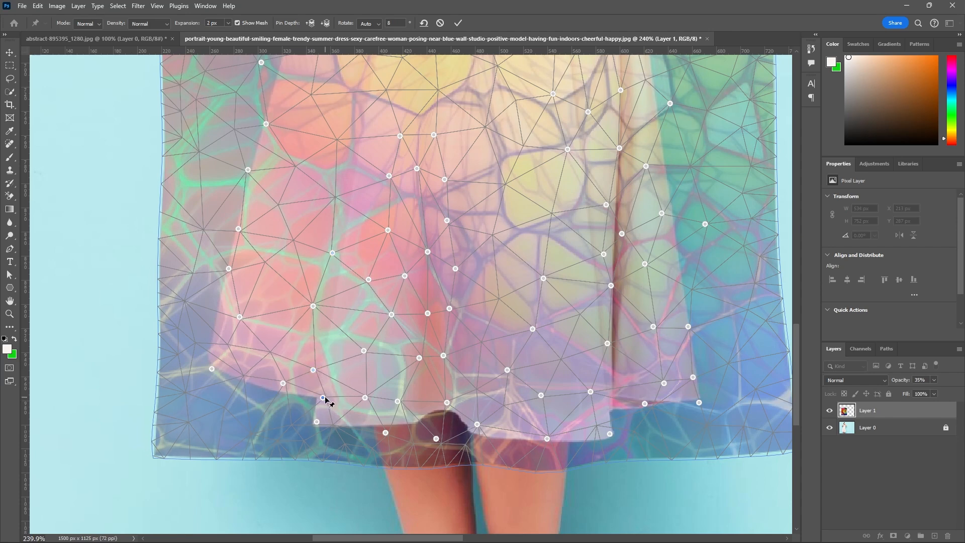
{"action": "left_click_drag", "start_coordinate": [328, 403], "coordinate": [322, 400]}
{"action": "left_click", "coordinate": [282, 386]}
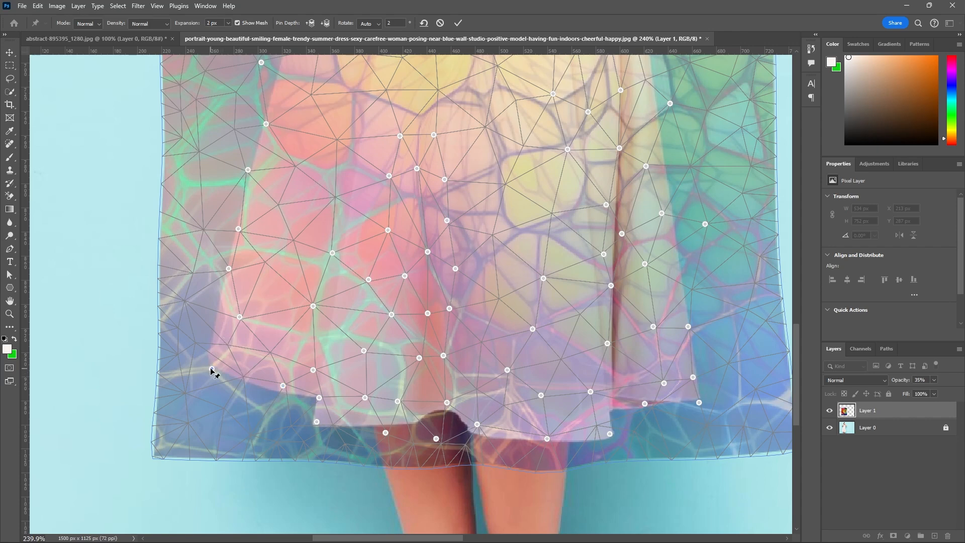
Shift the warp pin at the skirt's lower-left corner left, nudge the pin above it down, and add one between them, shifted down.
{"action": "left_click_drag", "start_coordinate": [212, 369], "coordinate": [201, 370]}
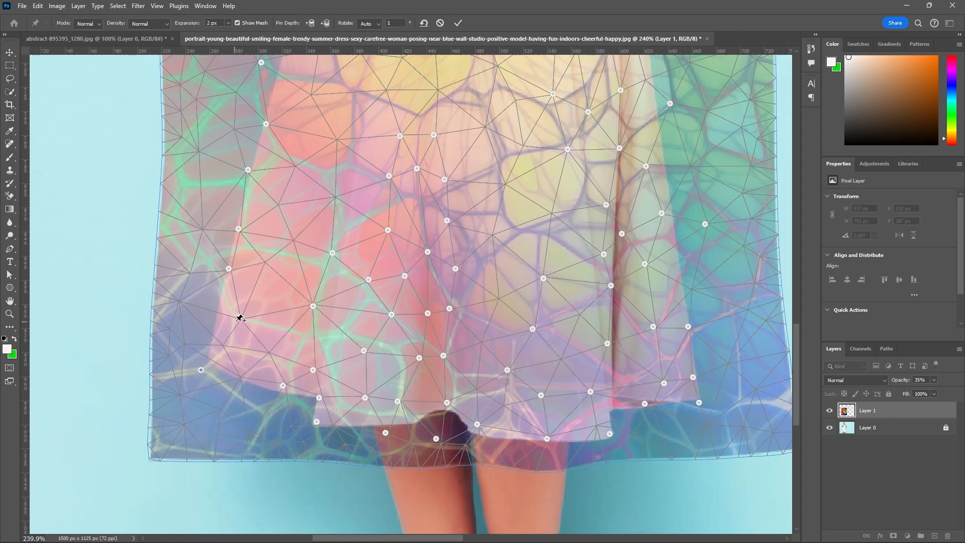
{"action": "left_click_drag", "start_coordinate": [239, 316], "coordinate": [236, 323]}
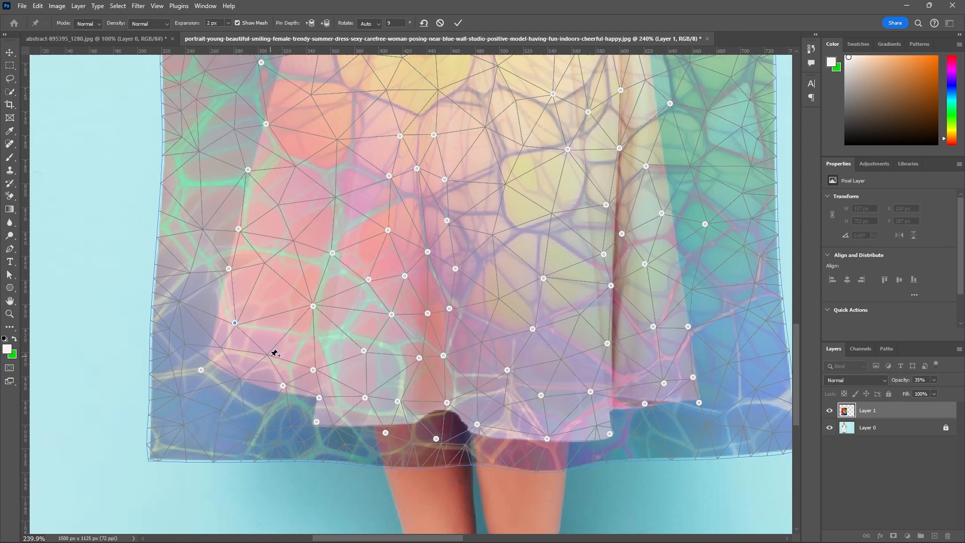
{"action": "left_click_drag", "start_coordinate": [267, 355], "coordinate": [265, 363]}
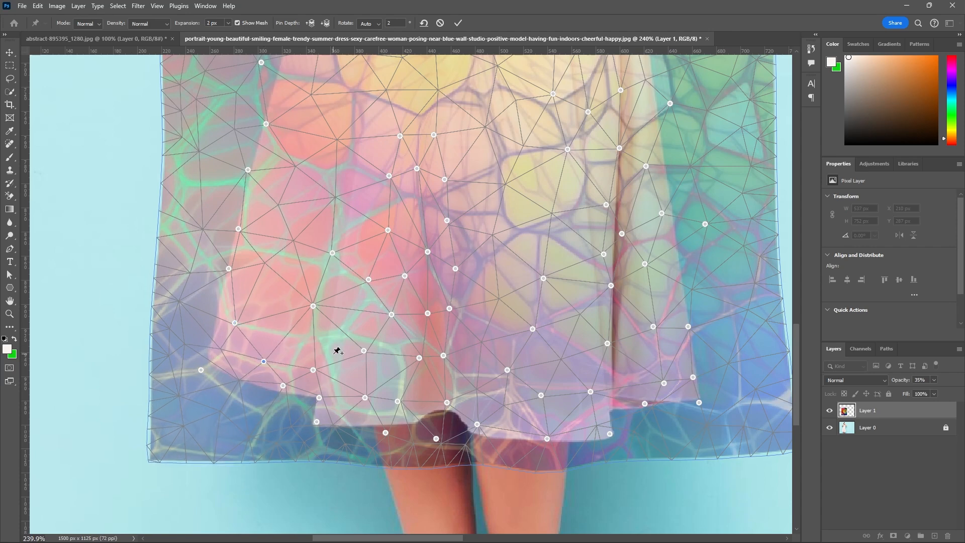
Add four warp pins around the central fold's upper end, three above its left side and one to its right, shifted slightly left.
{"action": "scroll", "coordinate": [343, 363], "scroll_direction": "down", "scroll_amount": 5}
{"action": "scroll", "coordinate": [361, 371], "scroll_direction": "down", "scroll_amount": 1}
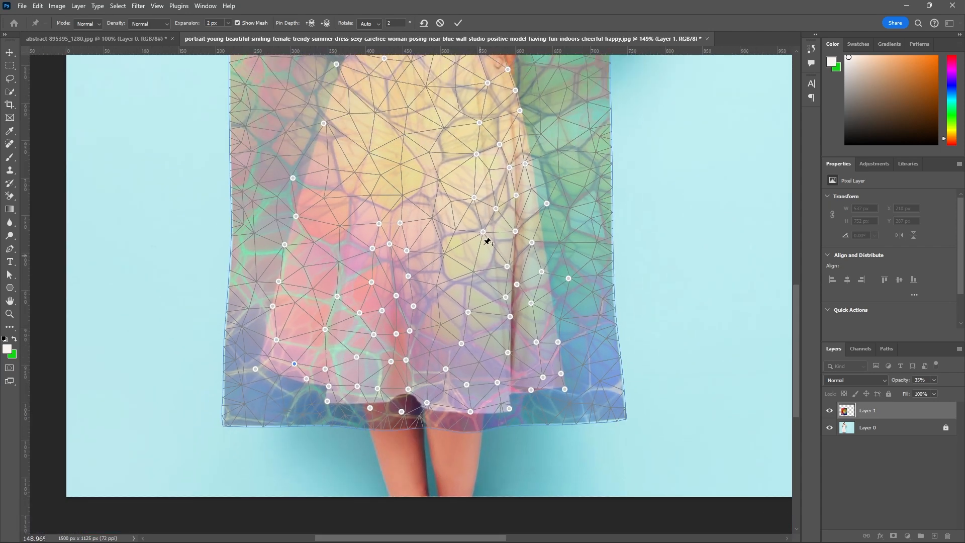
{"action": "scroll", "coordinate": [485, 270], "scroll_direction": "down", "scroll_amount": 2, "text": "alt"}
{"action": "scroll", "coordinate": [425, 260], "scroll_direction": "up", "scroll_amount": 3, "text": "alt"}
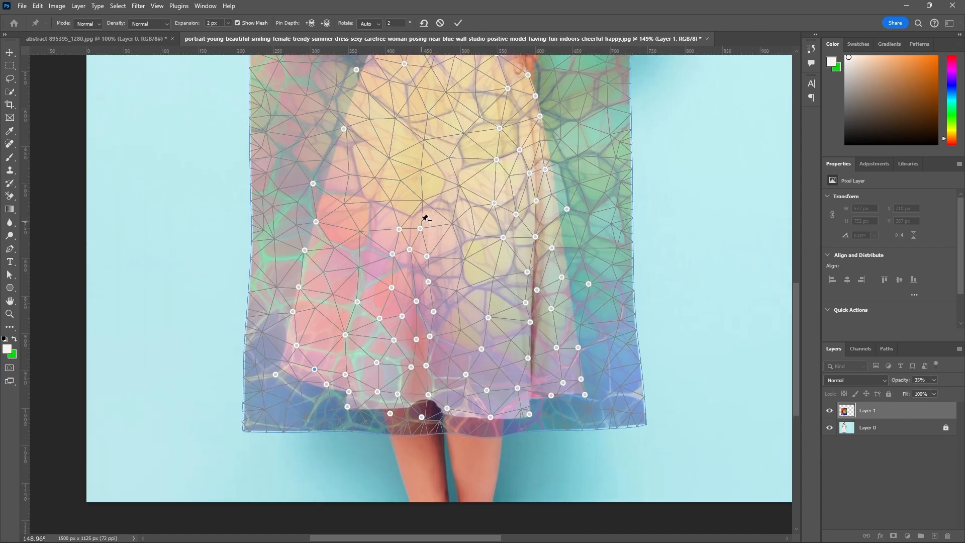
{"action": "left_click", "coordinate": [423, 198]}
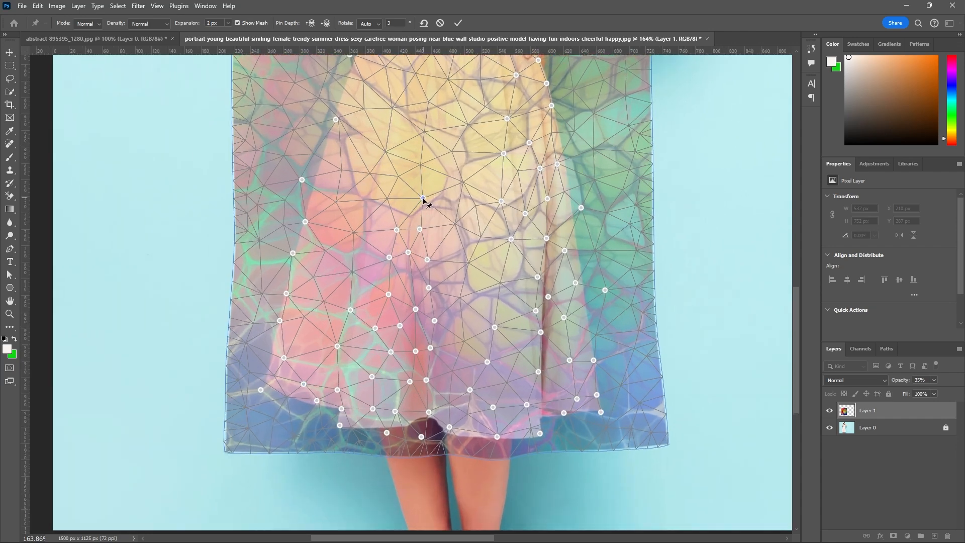
{"action": "left_click_drag", "start_coordinate": [423, 198], "coordinate": [397, 176]}
{"action": "left_click", "coordinate": [394, 178]}
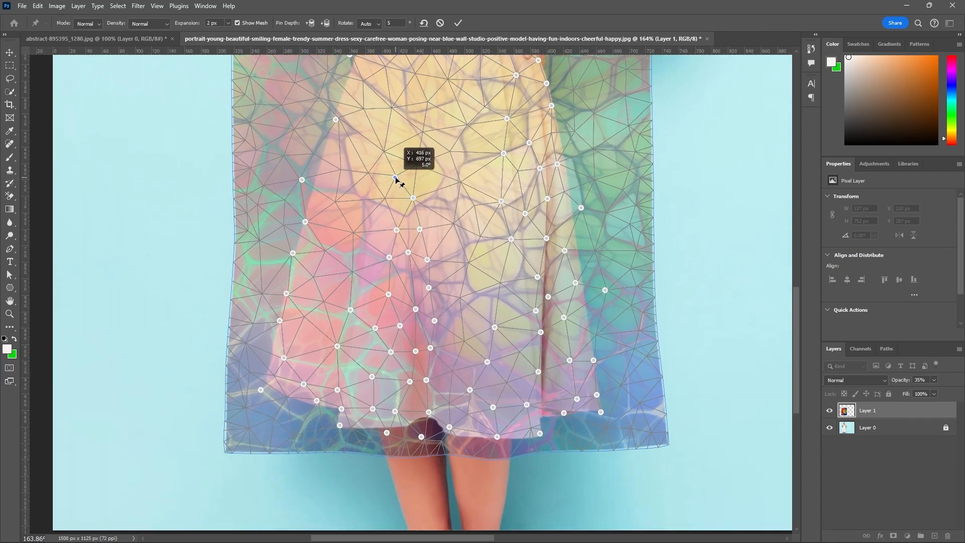
{"action": "left_click", "coordinate": [392, 195]}
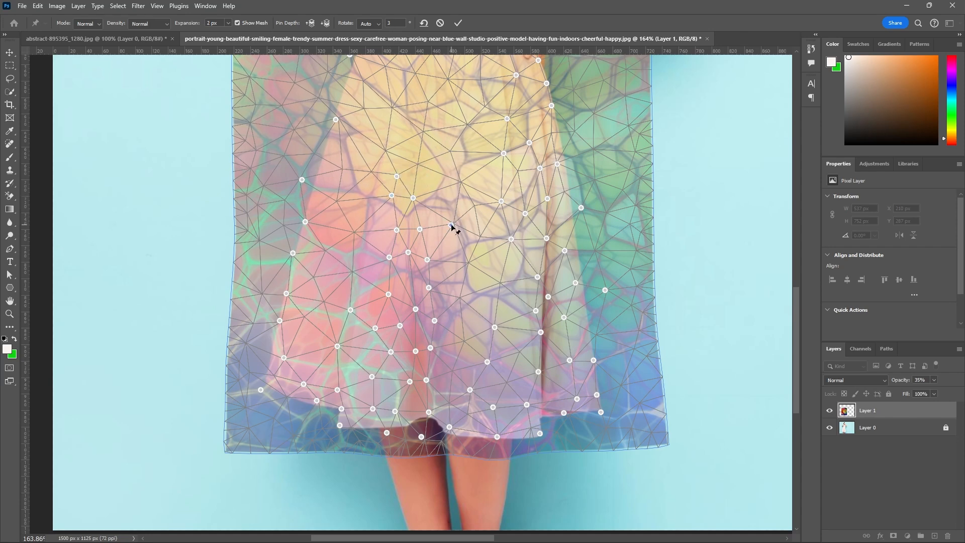
{"action": "left_click_drag", "start_coordinate": [452, 226], "coordinate": [447, 224]}
Add four warp pins down the middle of the skirt, from below the waist to just above the central fold.
{"action": "scroll", "coordinate": [446, 171], "scroll_direction": "down", "scroll_amount": 4}
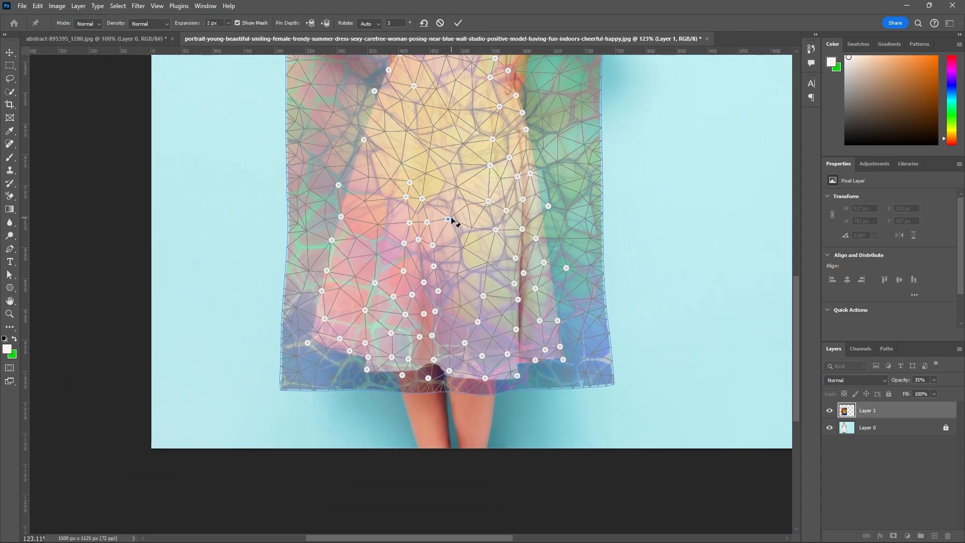
{"action": "scroll", "coordinate": [478, 134], "scroll_direction": "up", "scroll_amount": 2}
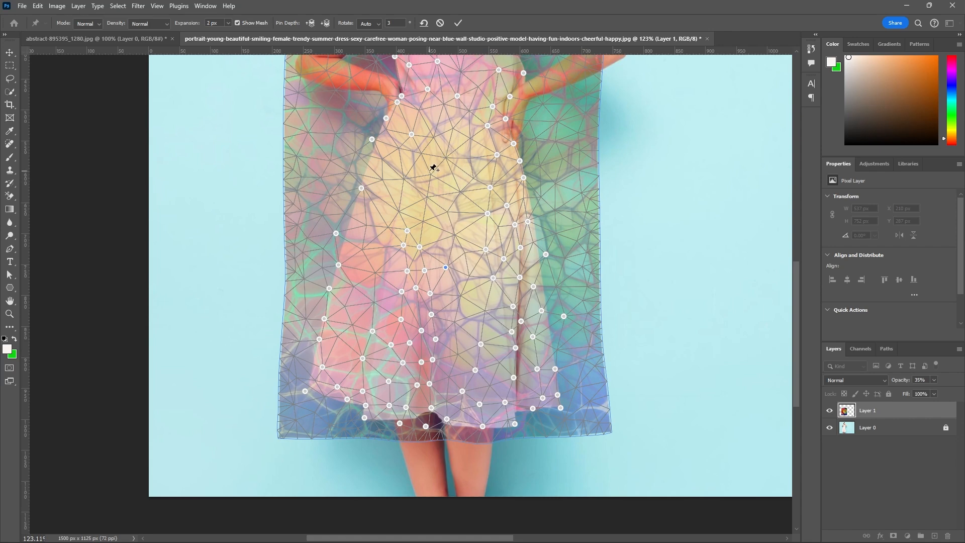
{"action": "left_click", "coordinate": [431, 177]}
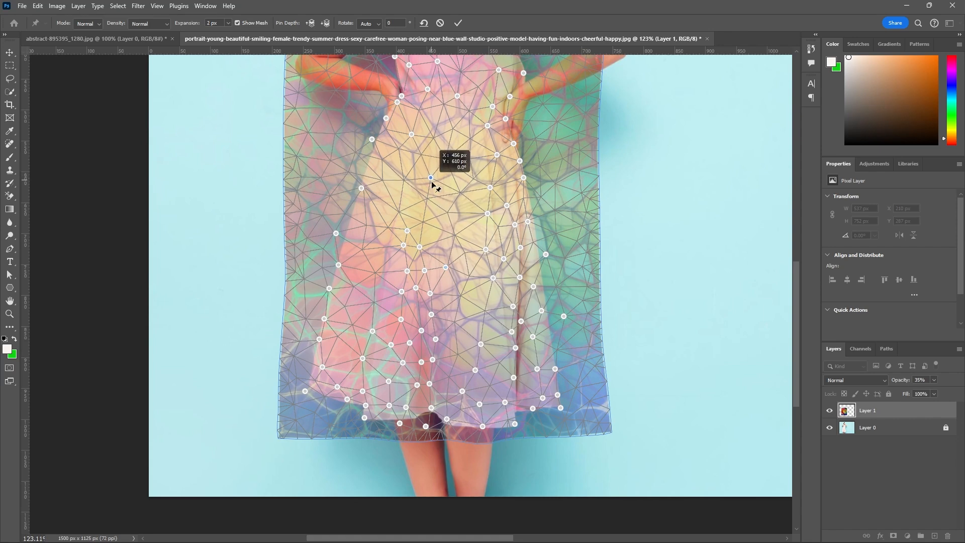
{"action": "left_click", "coordinate": [457, 196]}
{"action": "key", "text": "ctrl+z"}
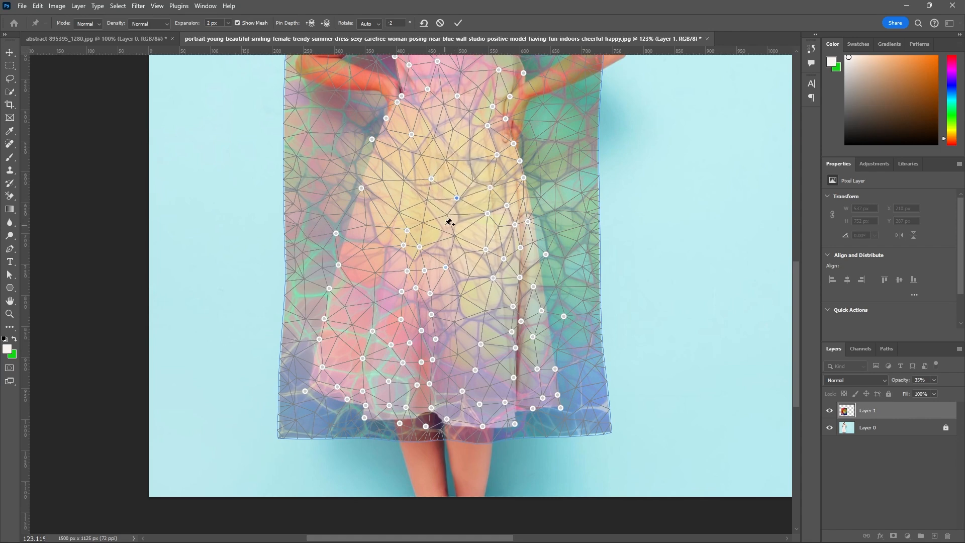
{"action": "left_click", "coordinate": [447, 217]}
{"action": "left_click", "coordinate": [453, 239]}
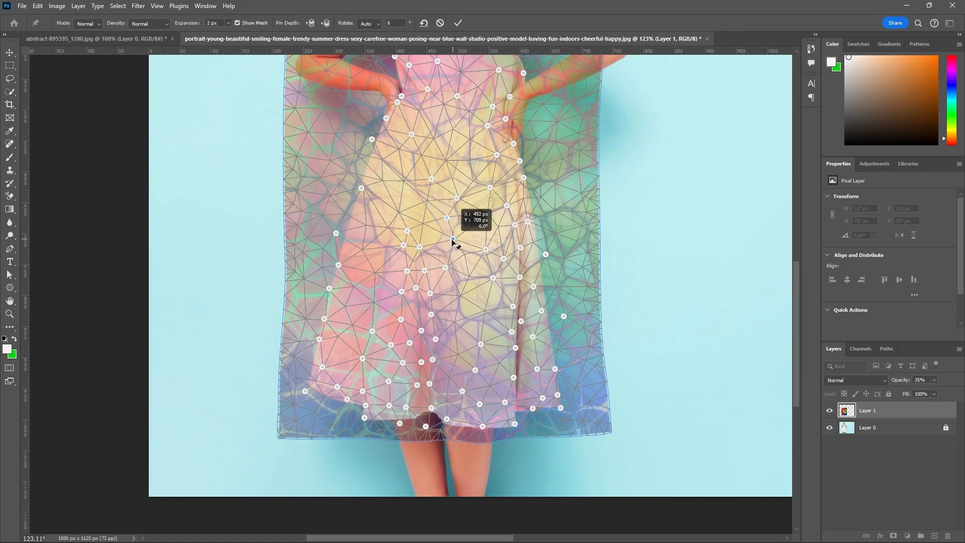
Add five warp pins across the skirt's left part and nudge two pins on its left outline inward.
{"action": "left_click", "coordinate": [399, 215]}
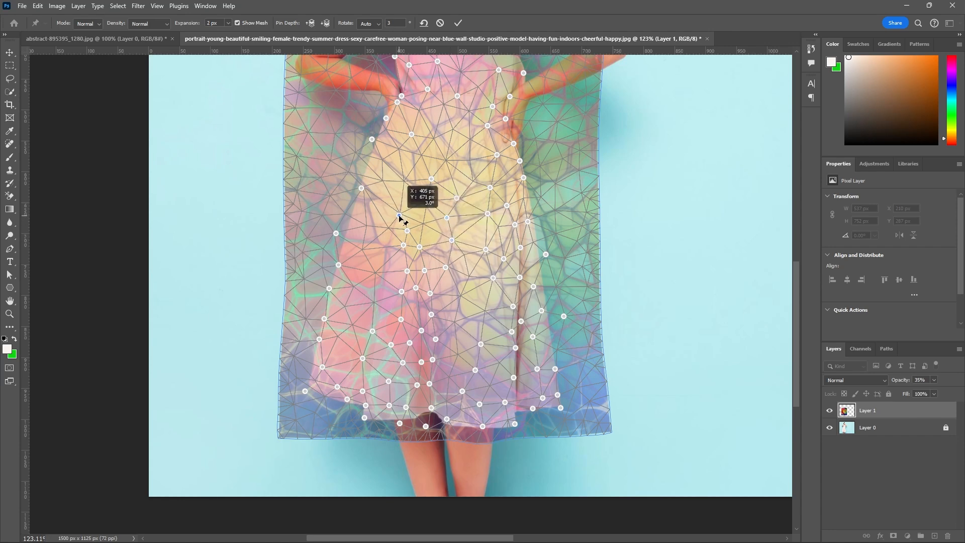
{"action": "left_click", "coordinate": [404, 182]}
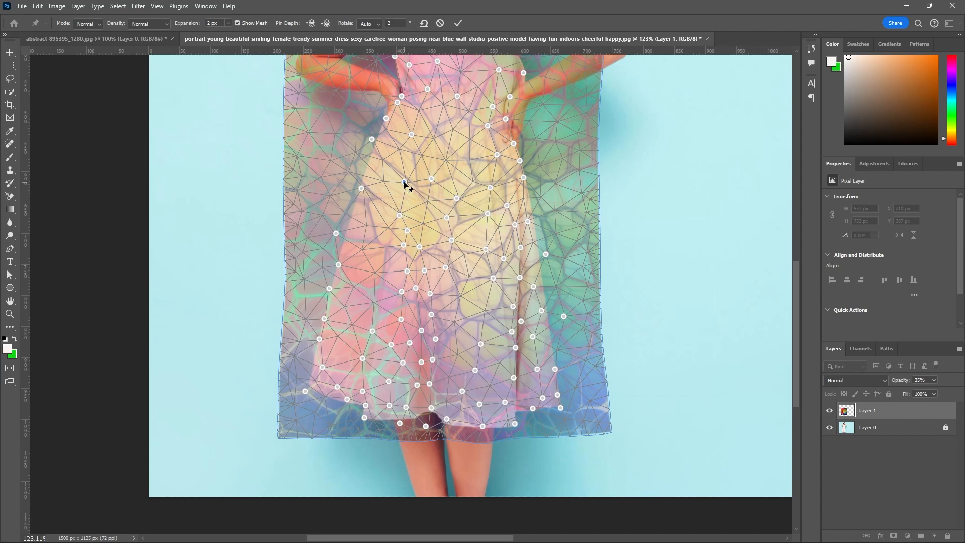
{"action": "left_click", "coordinate": [369, 247]}
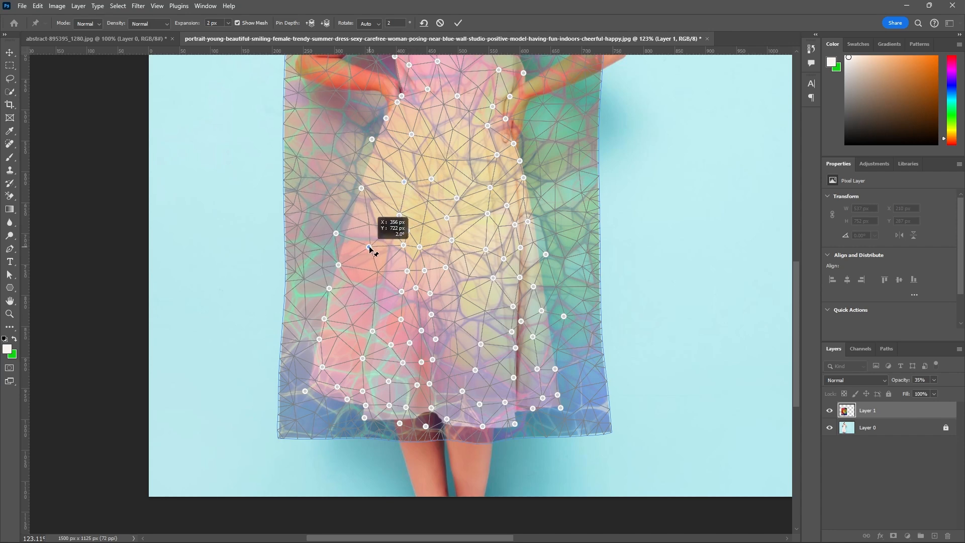
{"action": "left_click", "coordinate": [382, 269]}
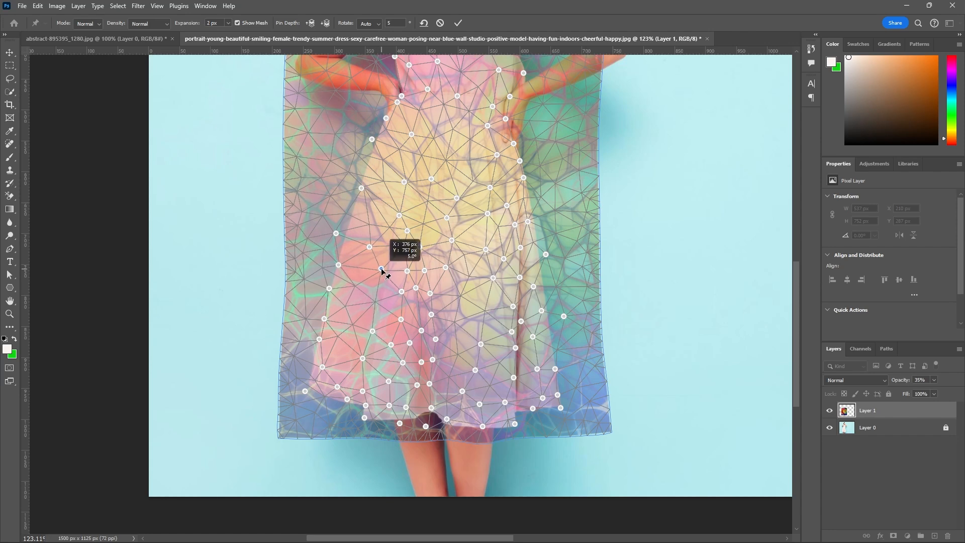
{"action": "left_click", "coordinate": [356, 285]}
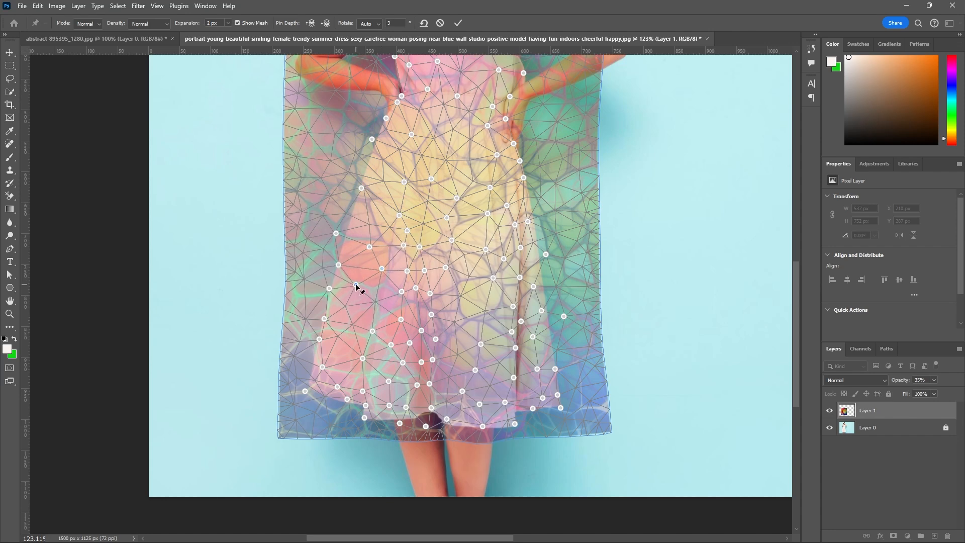
{"action": "left_click_drag", "start_coordinate": [356, 285], "coordinate": [357, 288]}
{"action": "left_click_drag", "start_coordinate": [336, 233], "coordinate": [343, 233]}
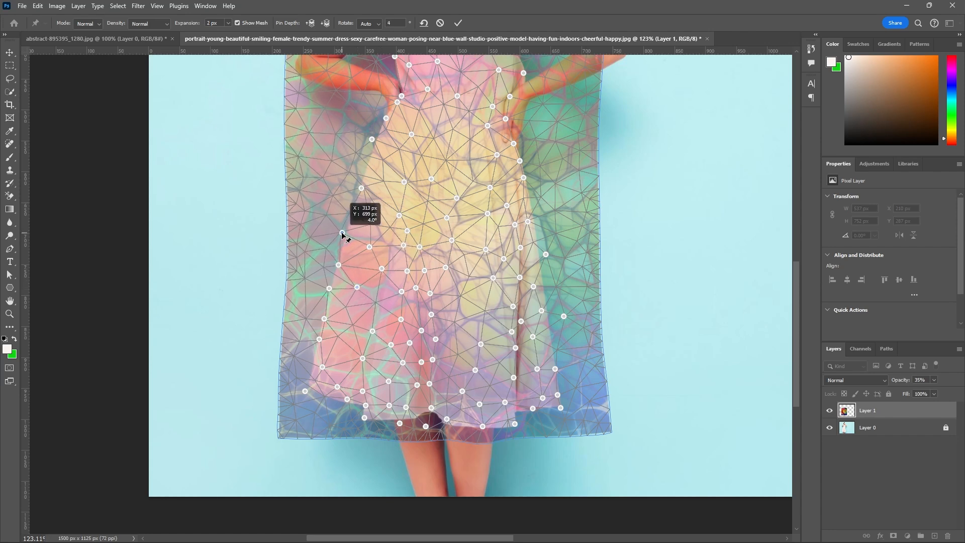
{"action": "left_click_drag", "start_coordinate": [372, 140], "coordinate": [374, 144]}
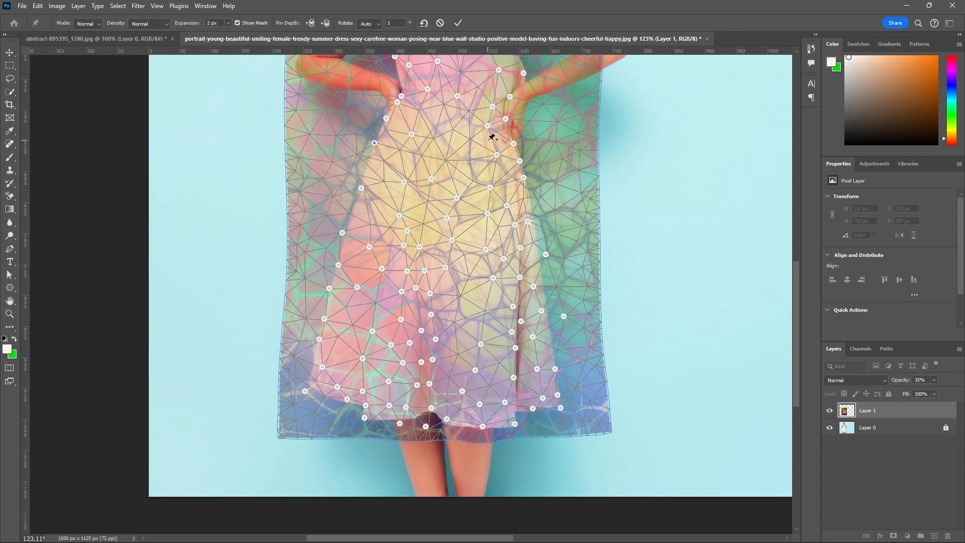
Add two warp pins across the skirt just below the waist and nudge the pin beneath the hand on the right hip down.
{"action": "scroll", "coordinate": [474, 126], "scroll_direction": "up", "scroll_amount": 1}
{"action": "scroll", "coordinate": [473, 127], "scroll_direction": "up", "scroll_amount": 1}
{"action": "left_click", "coordinate": [413, 110]}
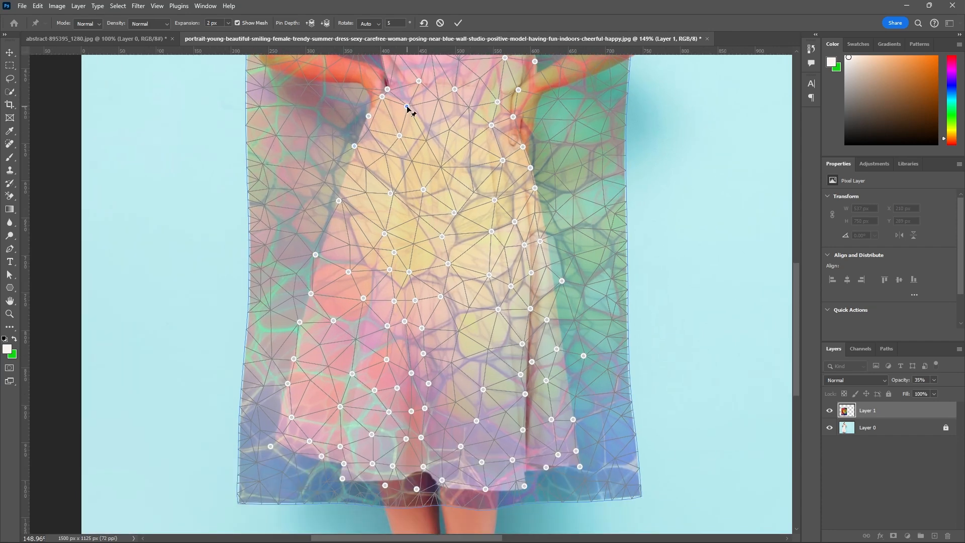
{"action": "left_click_drag", "start_coordinate": [407, 107], "coordinate": [411, 107]}
{"action": "left_click_drag", "start_coordinate": [451, 134], "coordinate": [454, 135]}
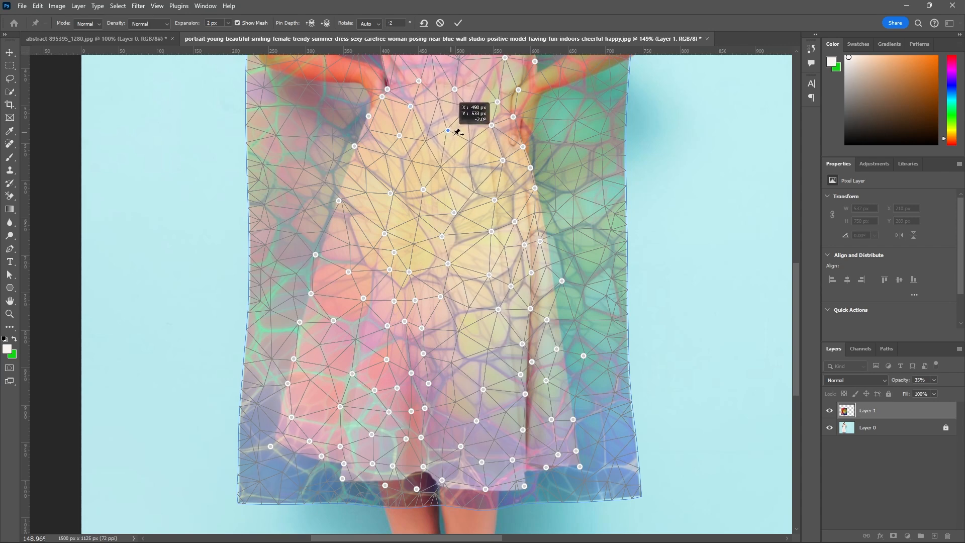
{"action": "scroll", "coordinate": [501, 160], "scroll_direction": "down", "scroll_amount": 2}
{"action": "left_click", "coordinate": [502, 167]}
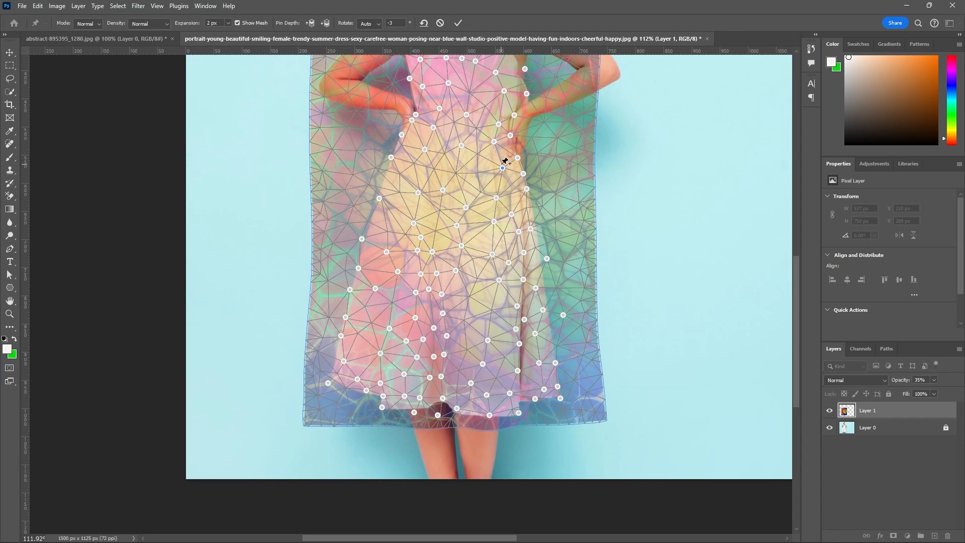
Shift the warp pin on the bodice's right edge down, nudge the central bodice pin slightly up, and add another to its right.
{"action": "scroll", "coordinate": [506, 161], "scroll_direction": "down", "scroll_amount": 1}
{"action": "scroll", "coordinate": [505, 181], "scroll_direction": "up", "scroll_amount": 4}
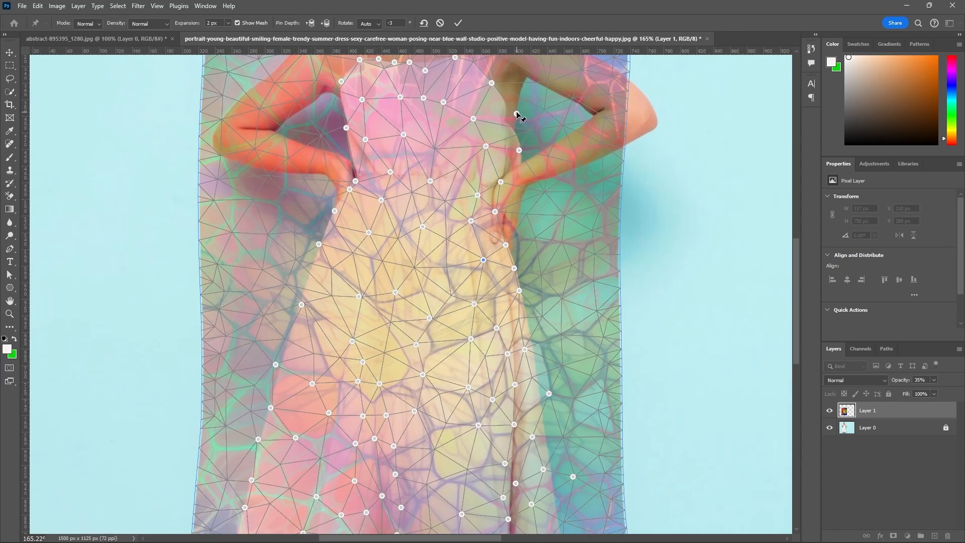
{"action": "left_click_drag", "start_coordinate": [516, 113], "coordinate": [474, 120]}
{"action": "scroll", "coordinate": [502, 140], "scroll_direction": "down", "scroll_amount": 2}
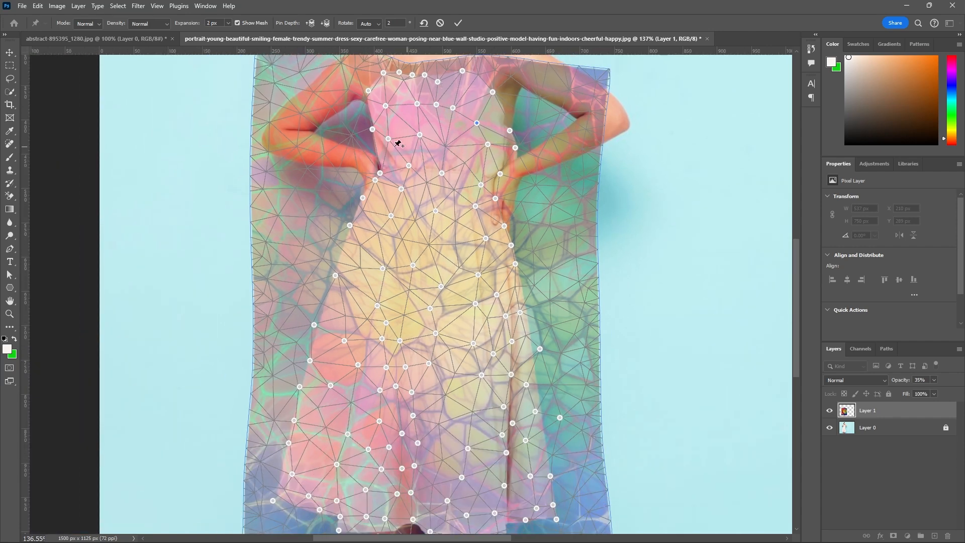
{"action": "left_click", "coordinate": [420, 135]}
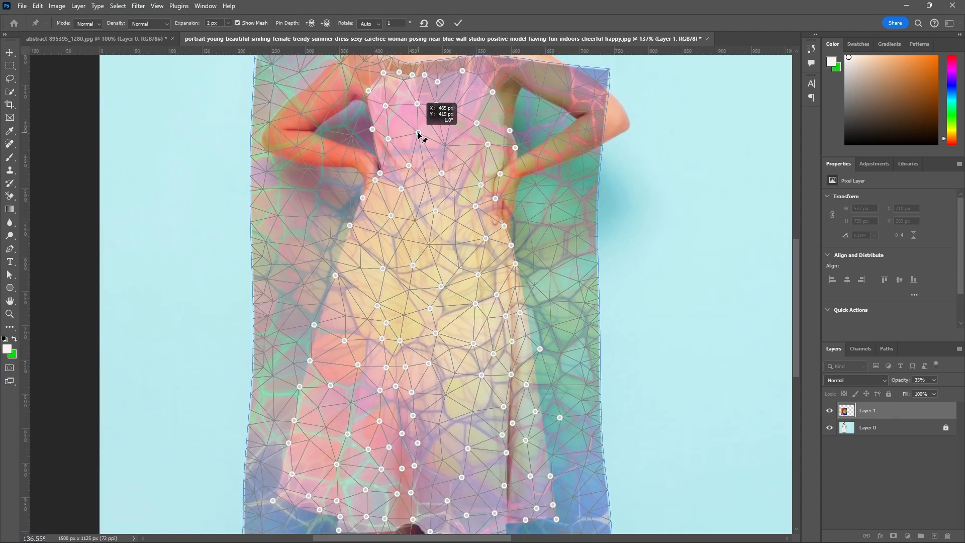
{"action": "left_click", "coordinate": [450, 138]}
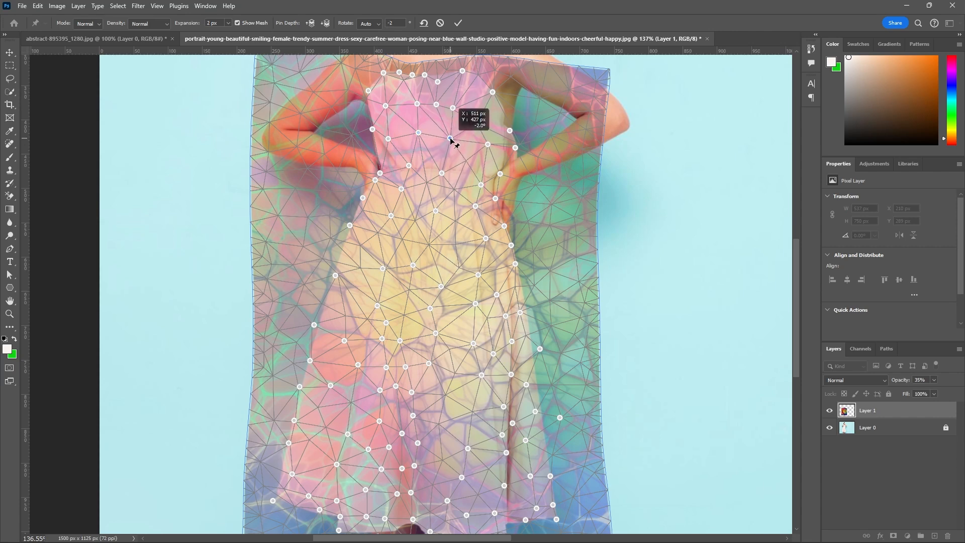
Nudge two warp pins on the lower part of the left fold and add another on the fold above them, shifted slightly down.
{"action": "scroll", "coordinate": [455, 125], "scroll_direction": "down", "scroll_amount": 3}
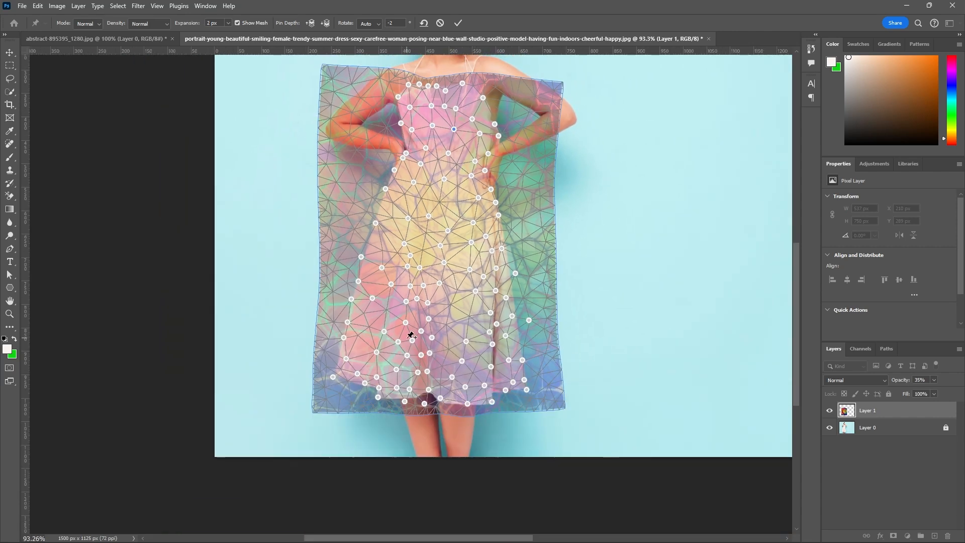
{"action": "scroll", "coordinate": [411, 335], "scroll_direction": "up", "scroll_amount": 3}
{"action": "left_click_drag", "start_coordinate": [365, 362], "coordinate": [367, 365]}
{"action": "mouse_move", "coordinate": [365, 410]}
{"action": "left_mouse_down"}
{"action": "mouse_move", "coordinate": [366, 420]}
{"action": "mouse_move", "coordinate": [363, 411]}
{"action": "left_mouse_up"}
{"action": "left_click", "coordinate": [378, 322]}
{"action": "left_click_drag", "start_coordinate": [378, 323], "coordinate": [378, 326]}
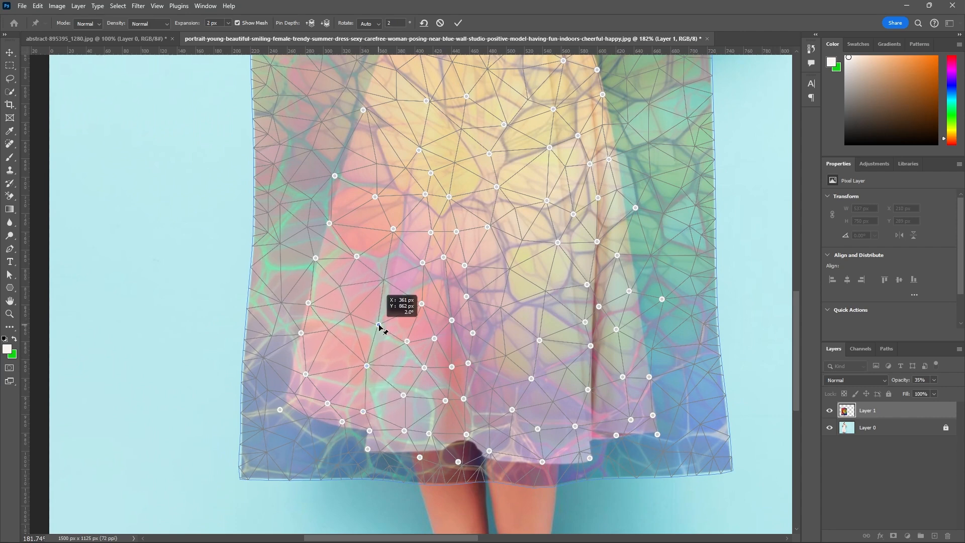
Shift two warp pins near the left fold's upper end right, add one on the fold below them, and nudge the next right.
{"action": "left_click_drag", "start_coordinate": [356, 257], "coordinate": [396, 230]}
{"action": "left_click", "coordinate": [387, 280]}
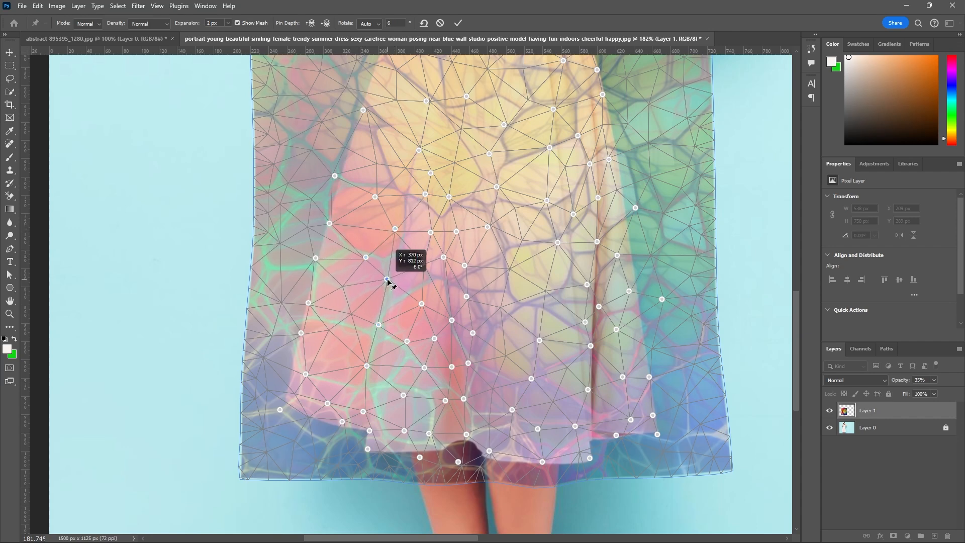
{"action": "left_click_drag", "start_coordinate": [379, 325], "coordinate": [380, 325]}
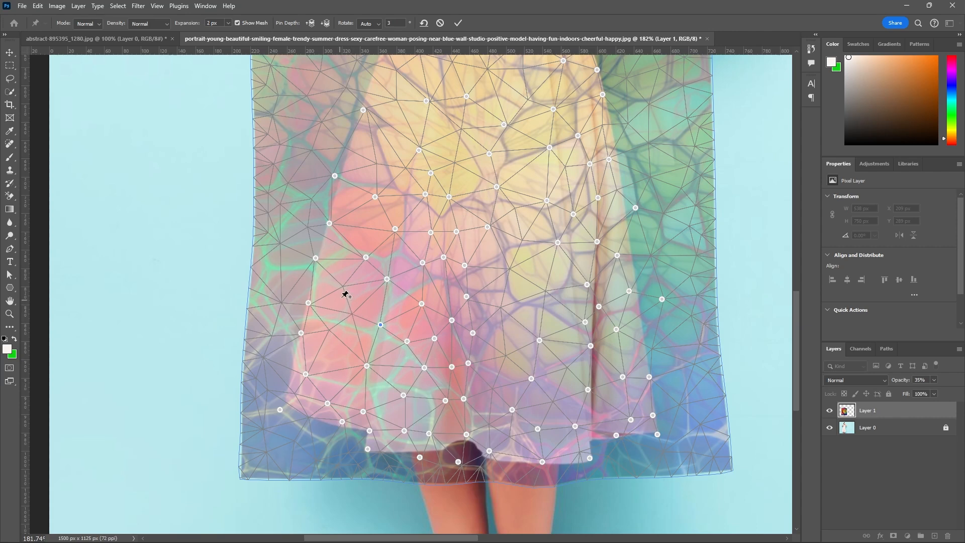
Add a warp pin midway between the left outline and left fold, shifted right, and move three pins near the fold's lower end right.
{"action": "left_click", "coordinate": [330, 330]}
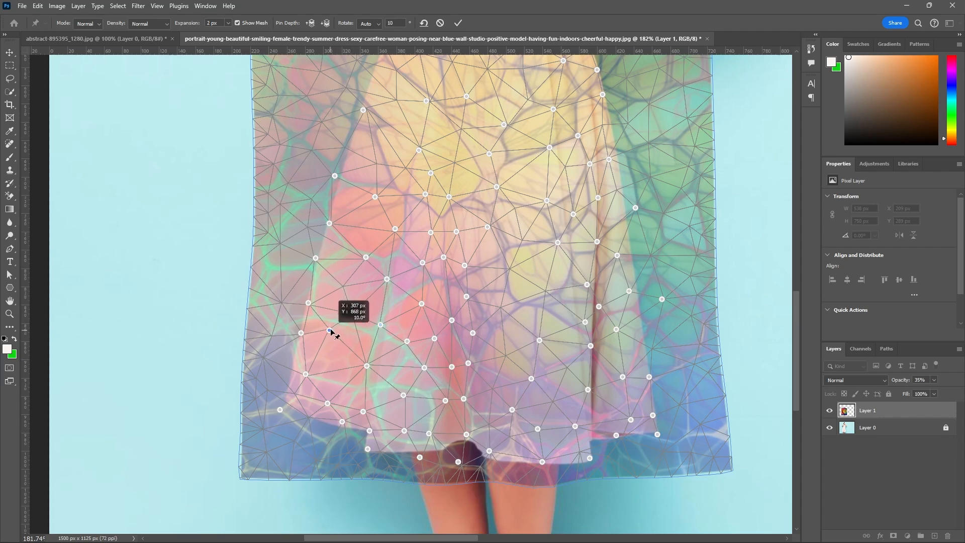
{"action": "left_click_drag", "start_coordinate": [330, 330], "coordinate": [337, 330]}
{"action": "left_click", "coordinate": [345, 396]}
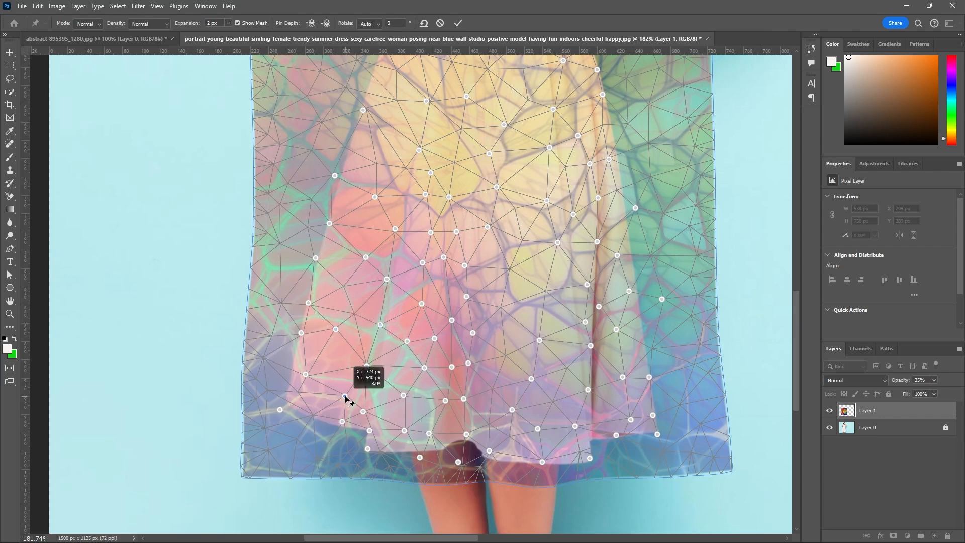
{"action": "left_click_drag", "start_coordinate": [345, 397], "coordinate": [368, 412]}
{"action": "left_click", "coordinate": [366, 366]}
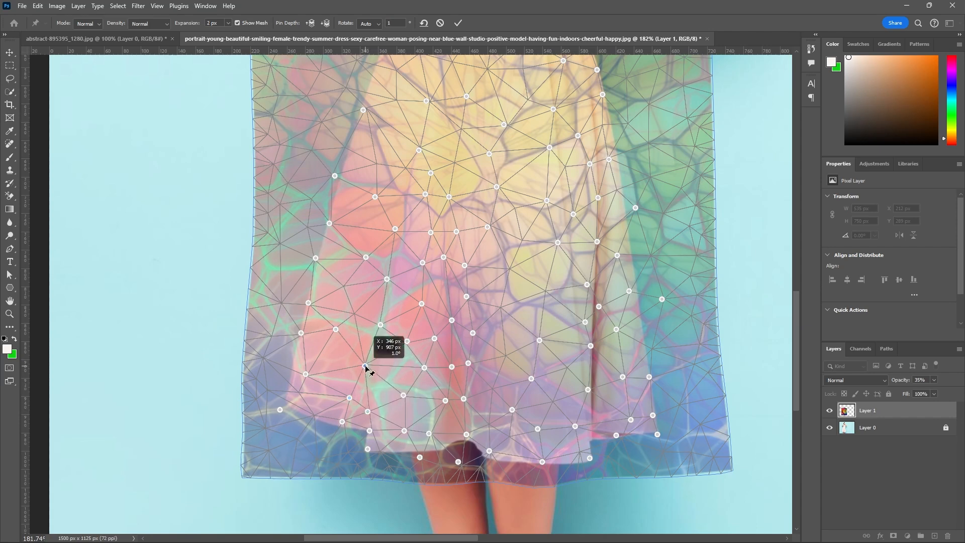
{"action": "left_click_drag", "start_coordinate": [365, 367], "coordinate": [368, 367]}
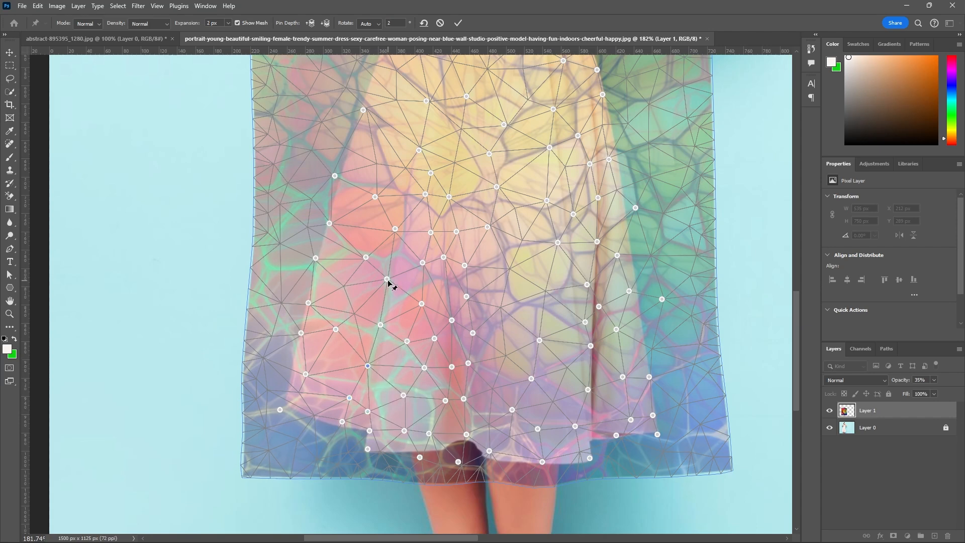
Shift the left fold's upper warp pin and the pin left of the central fold right, and the pin on the central fold's right side left.
{"action": "left_click_drag", "start_coordinate": [388, 280], "coordinate": [390, 282]}
{"action": "left_click_drag", "start_coordinate": [421, 266], "coordinate": [459, 296]}
{"action": "left_click", "coordinate": [424, 305]}
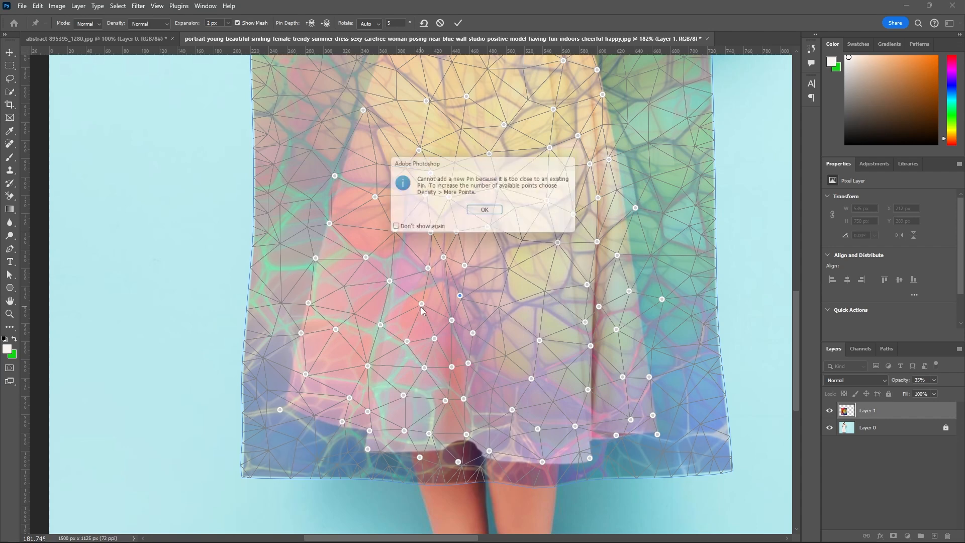
{"action": "left_click", "coordinate": [487, 214]}
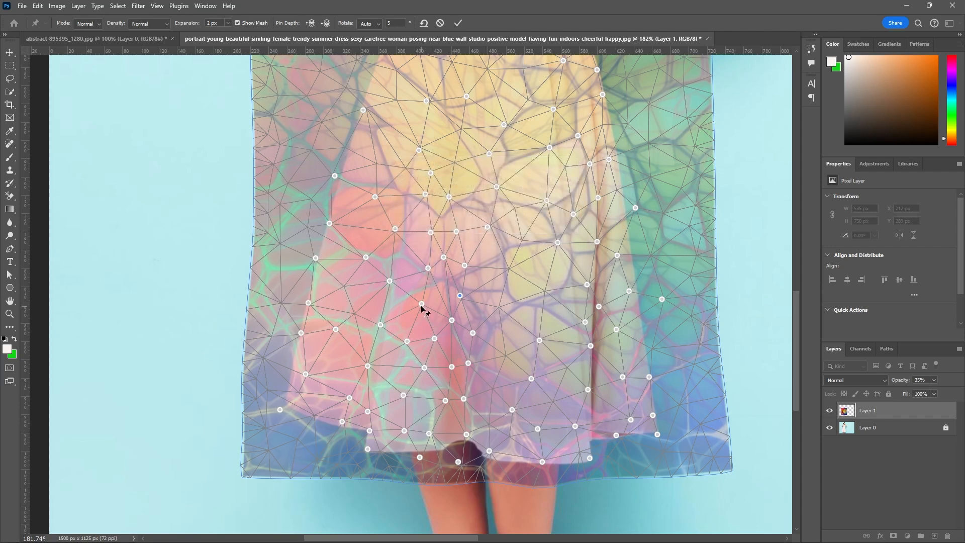
Nudge the warp pin beside the lower left fold right and two bodice pins outward, and apply the puppet warp.
{"action": "left_click_drag", "start_coordinate": [421, 304], "coordinate": [426, 303]}
{"action": "scroll", "coordinate": [530, 405], "scroll_direction": "down", "scroll_amount": 5}
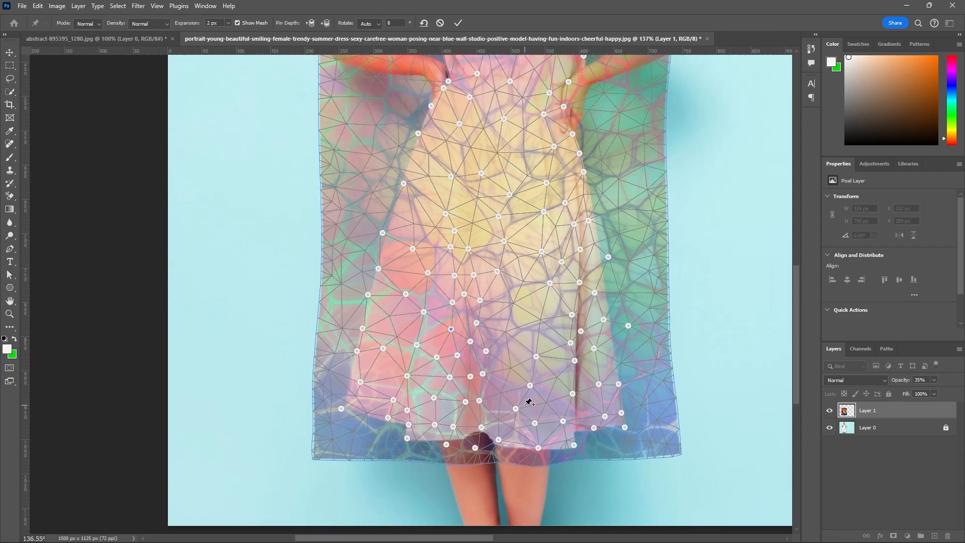
{"action": "scroll", "coordinate": [561, 116], "scroll_direction": "up", "scroll_amount": 3}
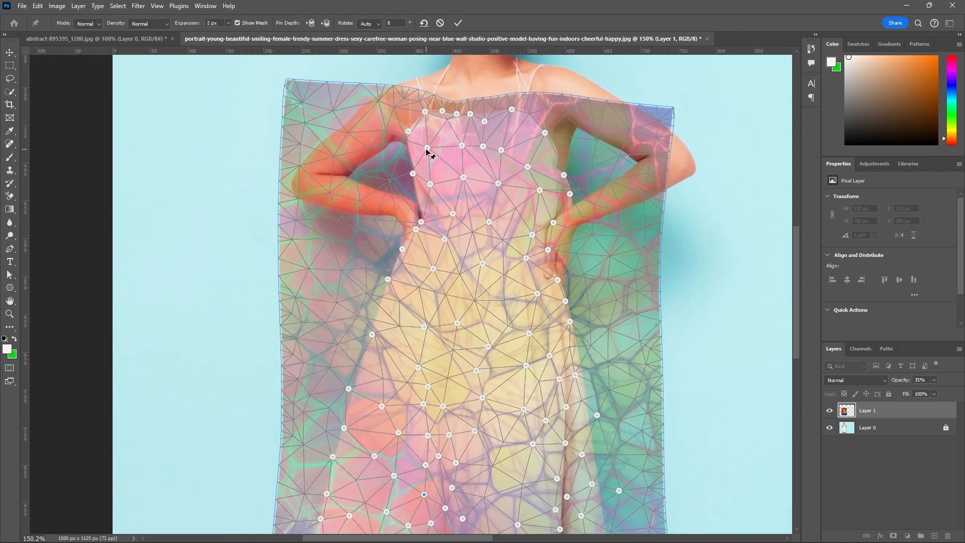
{"action": "left_click_drag", "start_coordinate": [427, 148], "coordinate": [419, 150]}
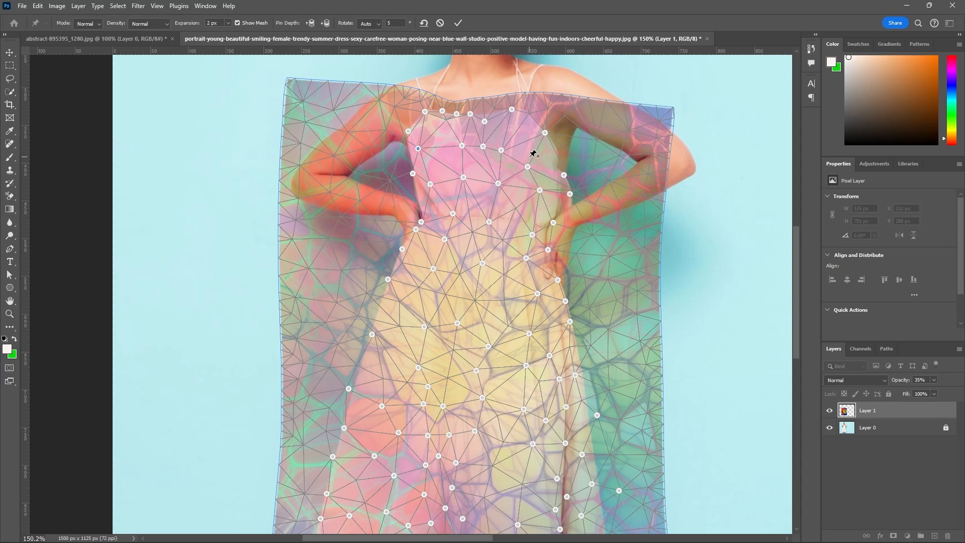
{"action": "left_click_drag", "start_coordinate": [528, 167], "coordinate": [534, 161]}
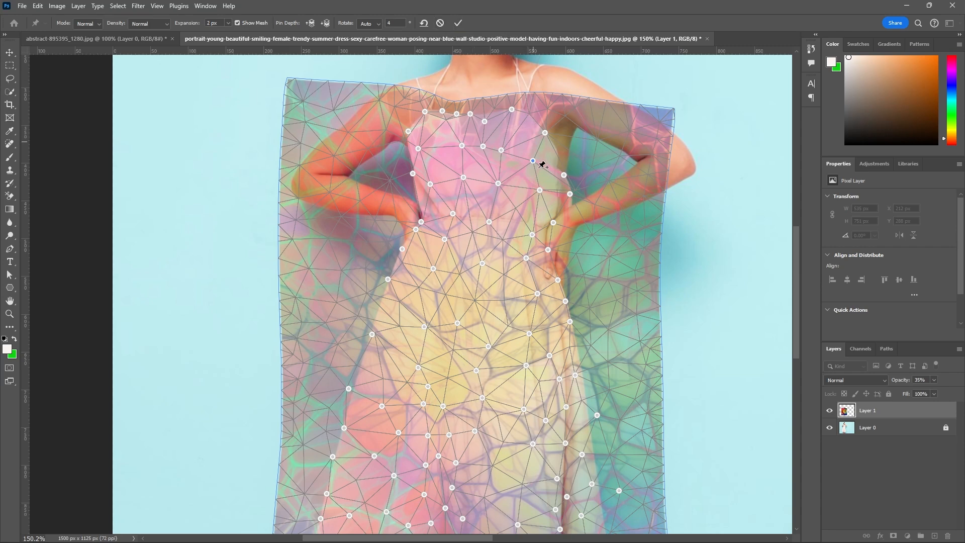
{"action": "left_click", "coordinate": [459, 23]}
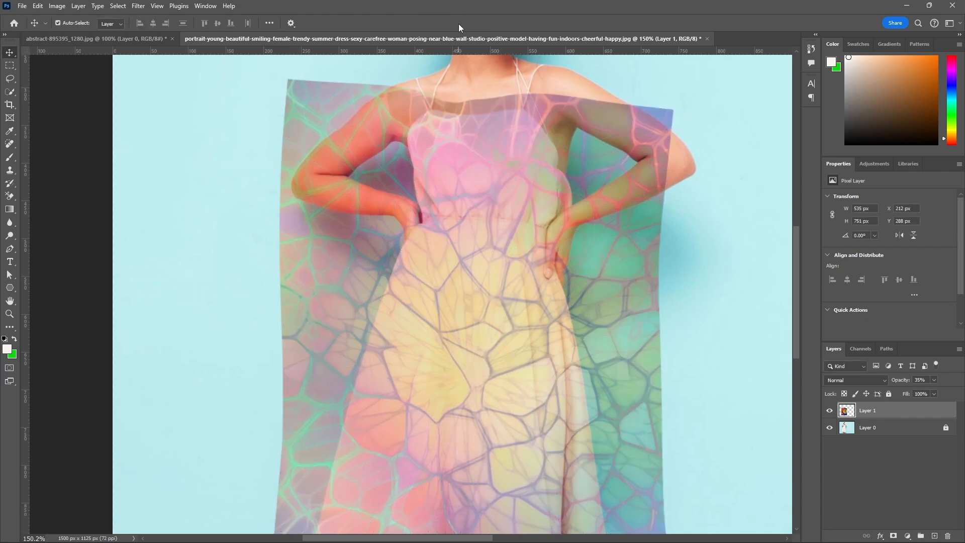
Raise the opacity of the warped texture layer, Layer 1, to 100%.
{"action": "scroll", "coordinate": [490, 231], "scroll_direction": "down", "scroll_amount": 3, "text": "alt"}
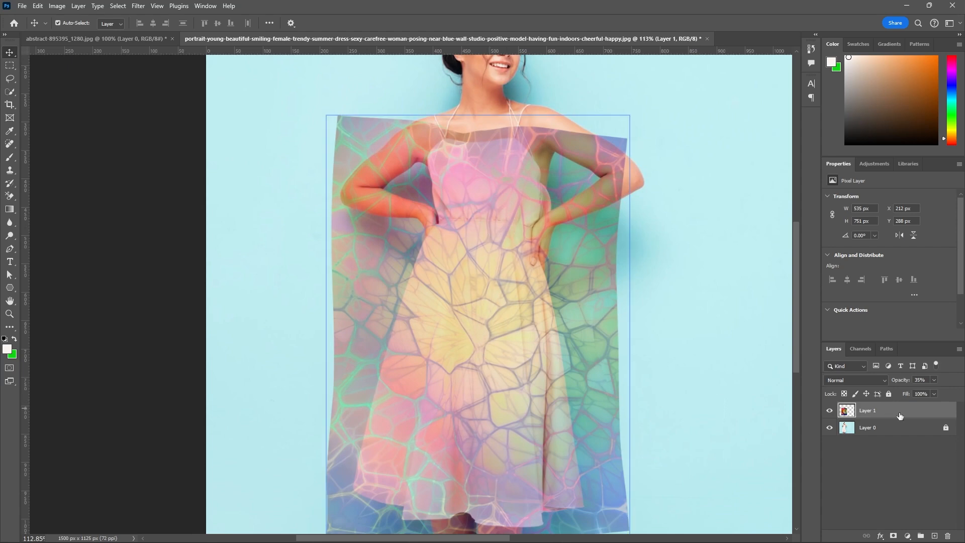
{"action": "left_click", "coordinate": [935, 380]}
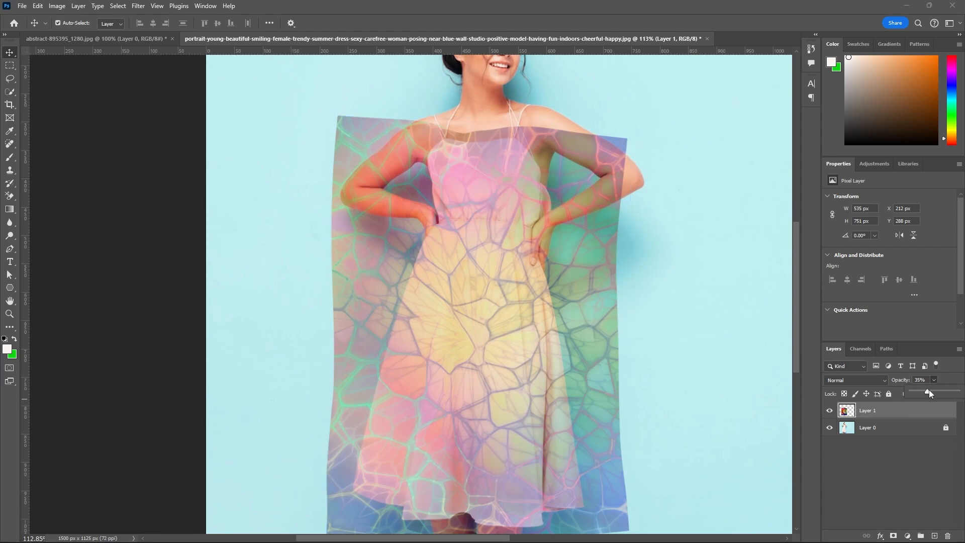
{"action": "left_click_drag", "start_coordinate": [928, 392], "coordinate": [961, 398]}
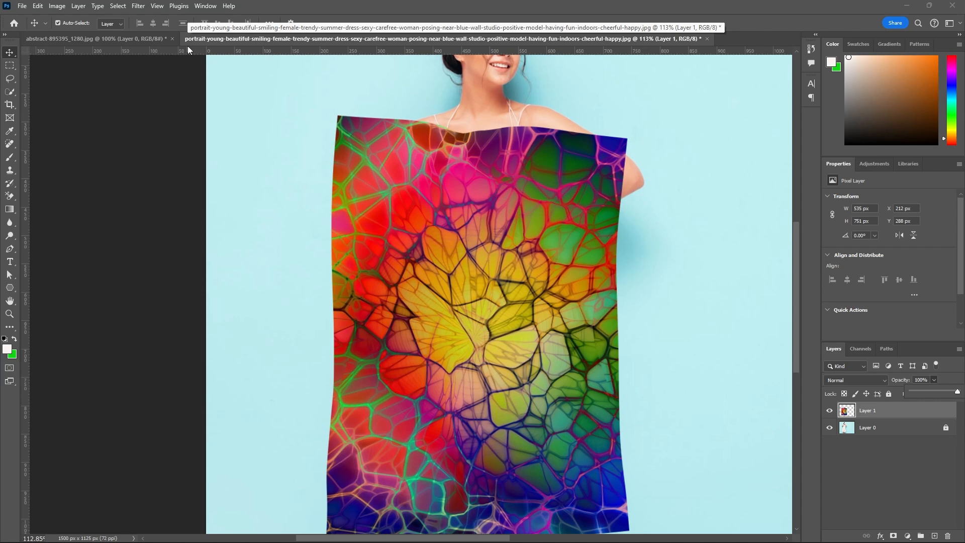
Load the saved dress channel as a new selection over the texture layer.
{"action": "left_click", "coordinate": [119, 6]}
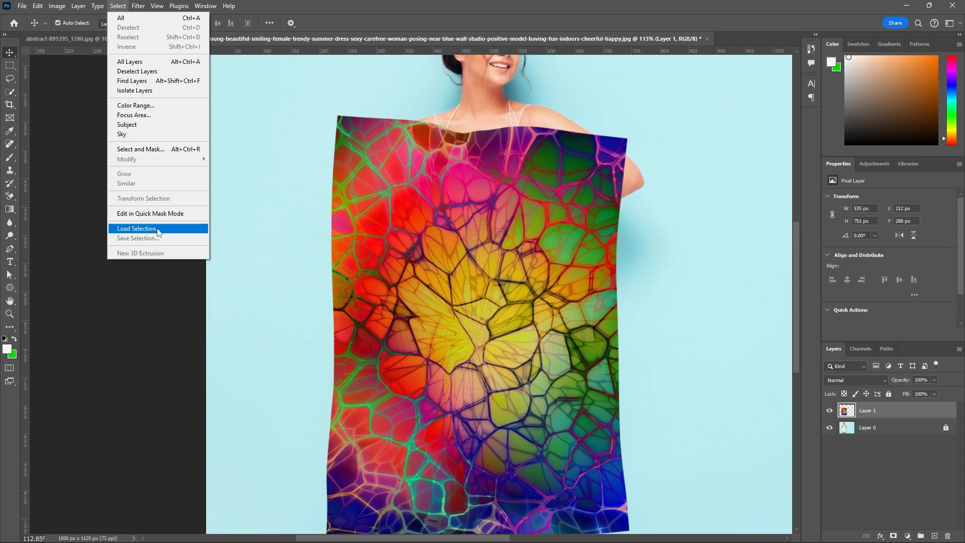
{"action": "left_click", "coordinate": [137, 229]}
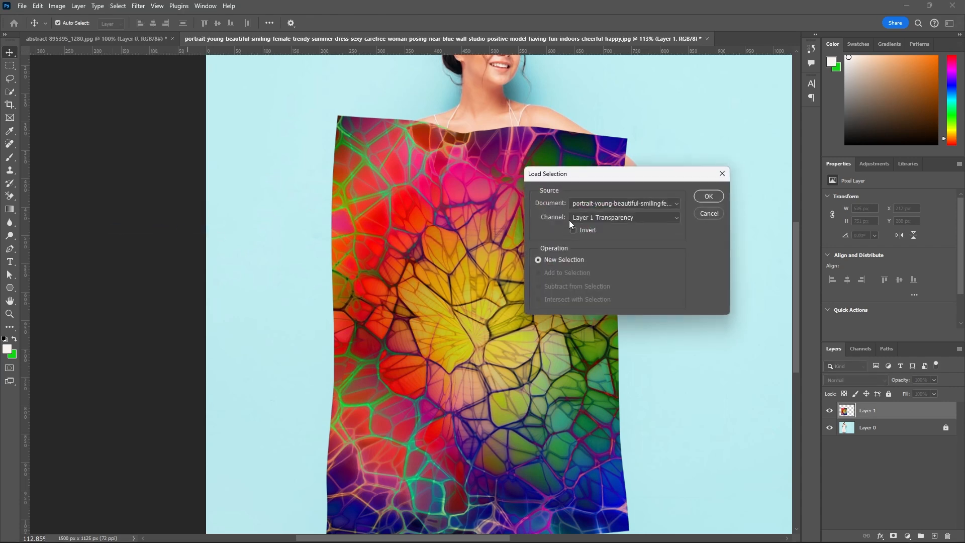
{"action": "left_click", "coordinate": [675, 223]}
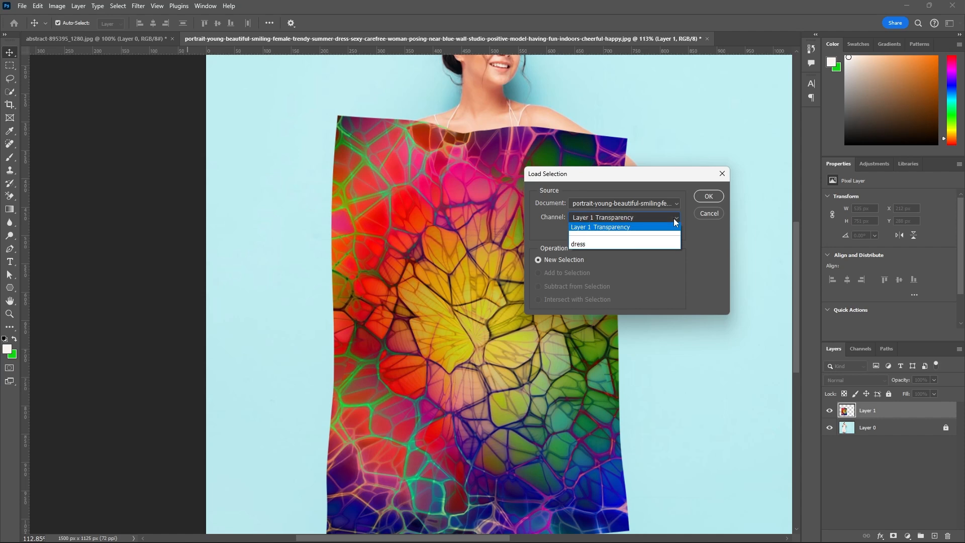
{"action": "left_click", "coordinate": [579, 244]}
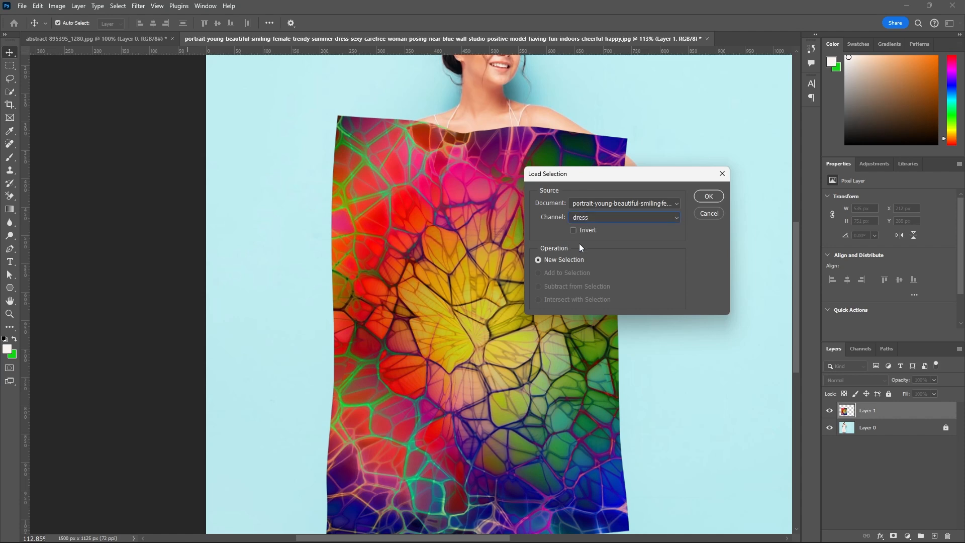
{"action": "left_click", "coordinate": [707, 197]}
{"action": "scroll", "coordinate": [401, 195], "scroll_direction": "down", "scroll_amount": 1}
{"action": "scroll", "coordinate": [400, 195], "scroll_direction": "down", "scroll_amount": 2}
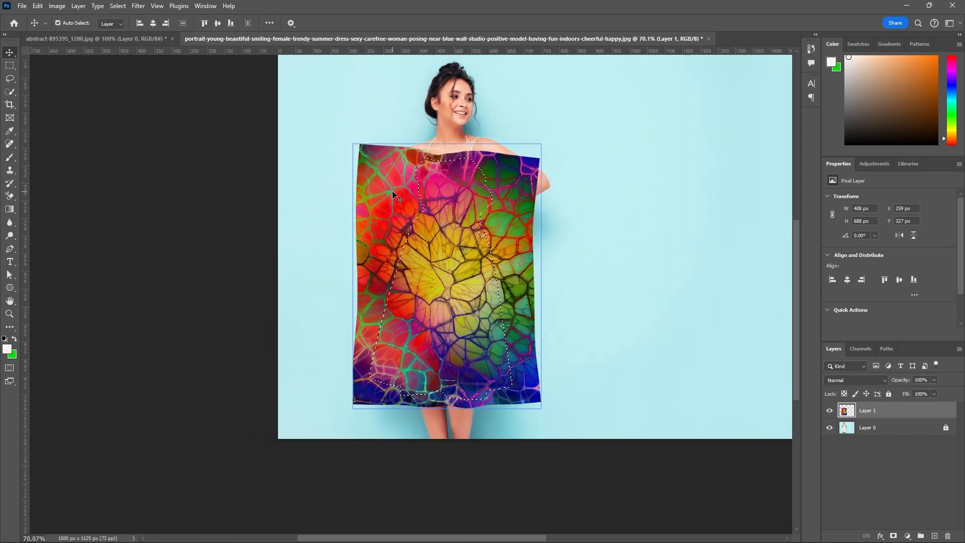
Try deleting the texture inside the dress selection, and undo the deletion.
{"action": "scroll", "coordinate": [525, 202], "scroll_direction": "up", "scroll_amount": 2}
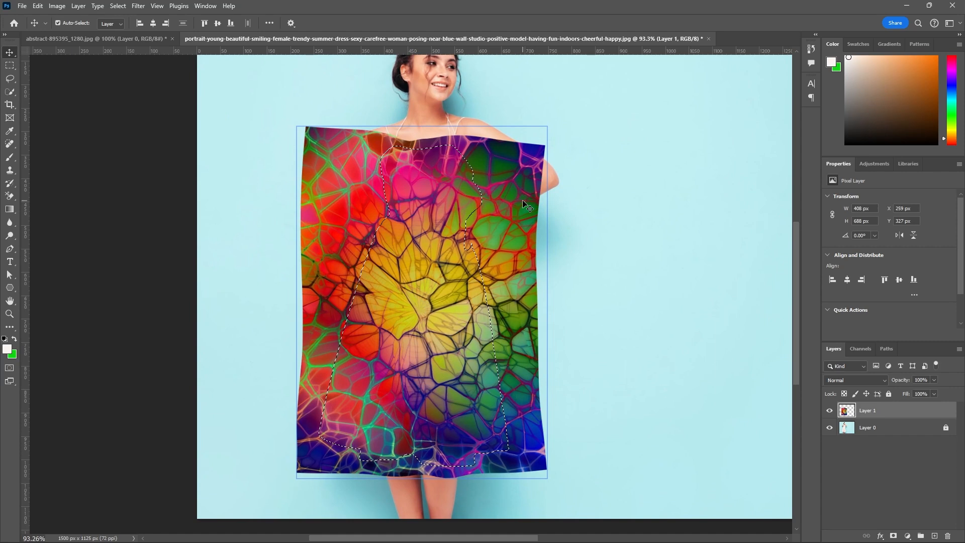
{"action": "key", "text": "Delete"}
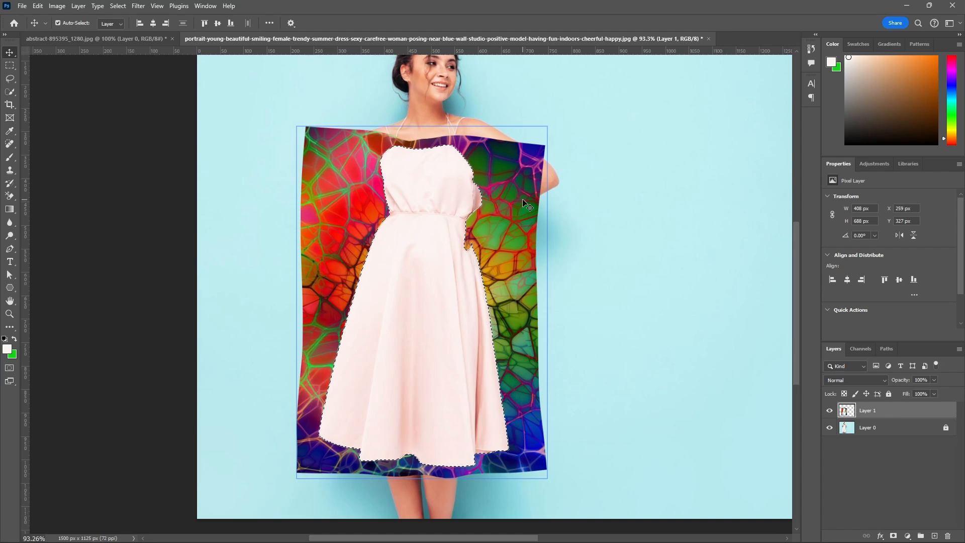
{"action": "key", "text": "ctrl+z"}
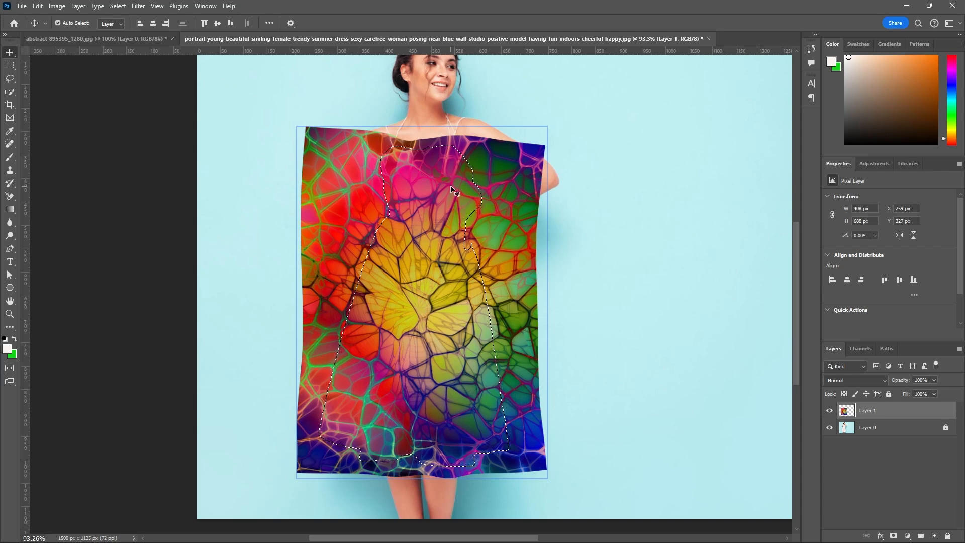
Invert the dress selection so that it covers everything outside the dress, using the Rectangular Marquee tool.
{"action": "left_click", "coordinate": [119, 6]}
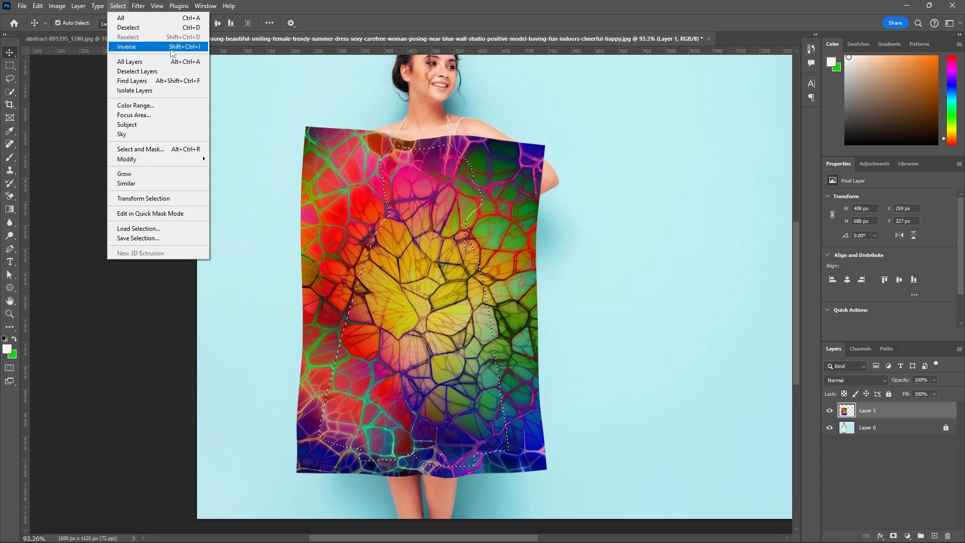
{"action": "left_click", "coordinate": [328, 23]}
{"action": "left_click", "coordinate": [10, 66]}
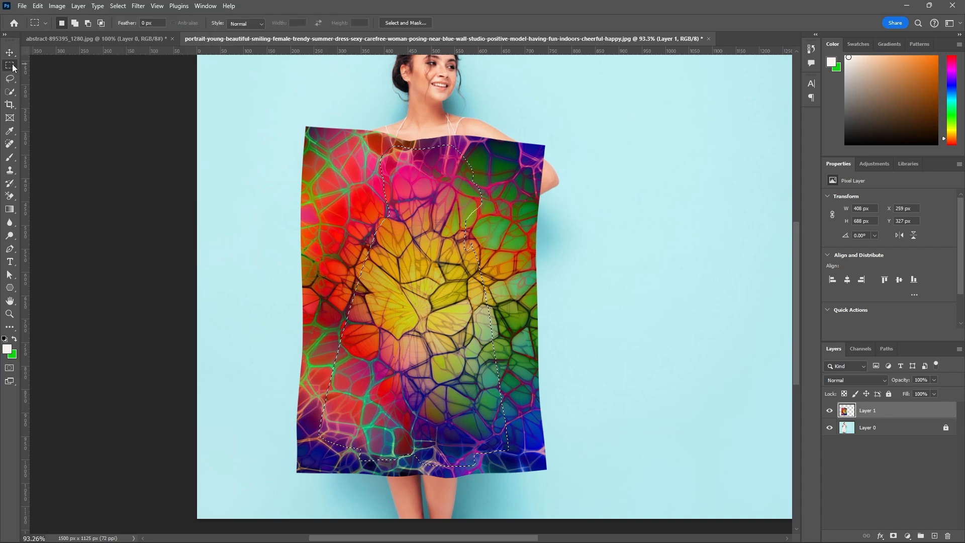
{"action": "right_click", "coordinate": [391, 159]}
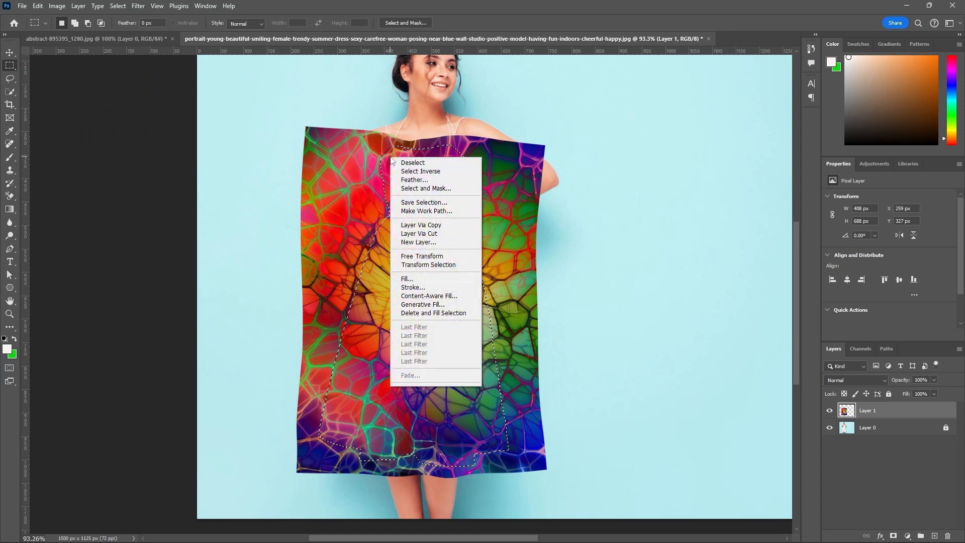
{"action": "left_click", "coordinate": [414, 172]}
Delete the Layer 1 texture outside the dress outline, clear the selection, and return to the Move tool.
{"action": "scroll", "coordinate": [450, 114], "scroll_direction": "down", "scroll_amount": 3}
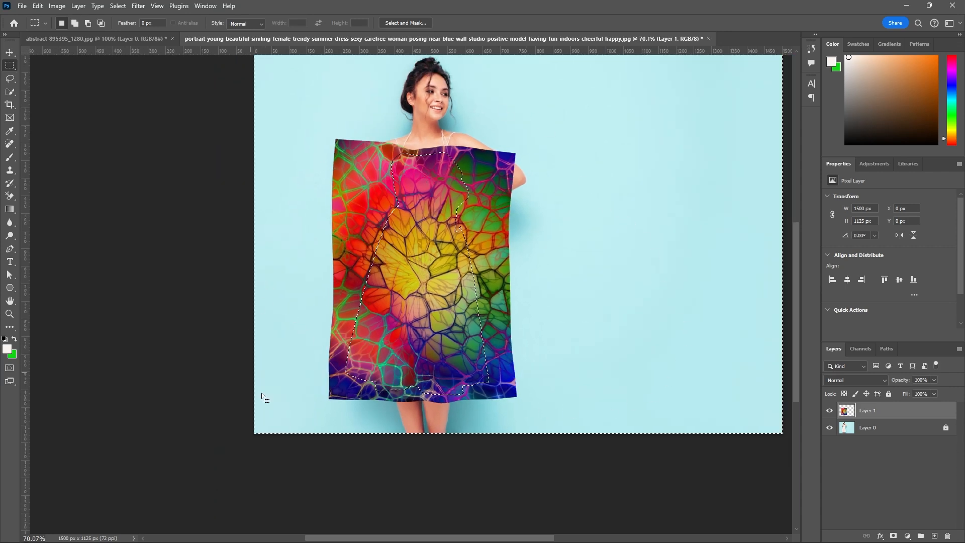
{"action": "scroll", "coordinate": [447, 191], "scroll_direction": "up", "scroll_amount": 1}
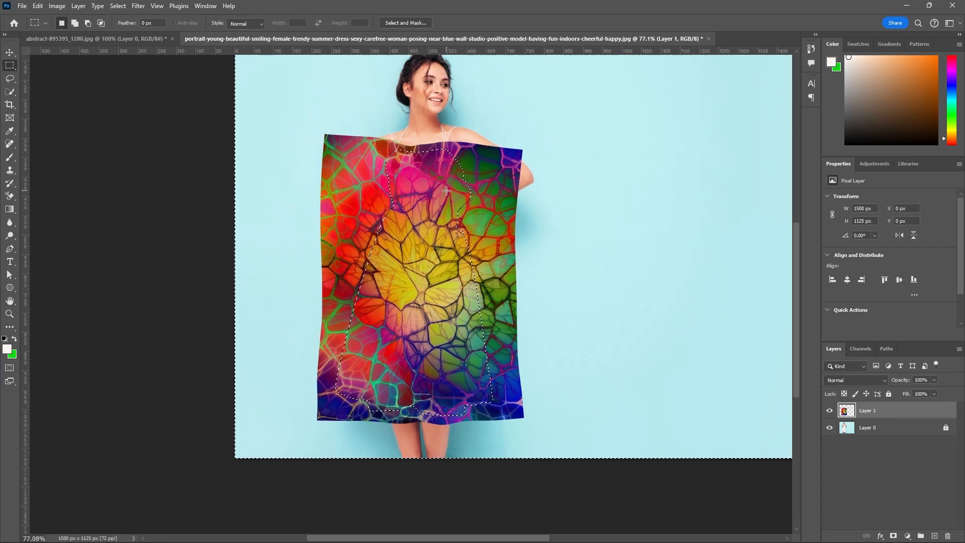
{"action": "scroll", "coordinate": [446, 191], "scroll_direction": "up", "scroll_amount": 1}
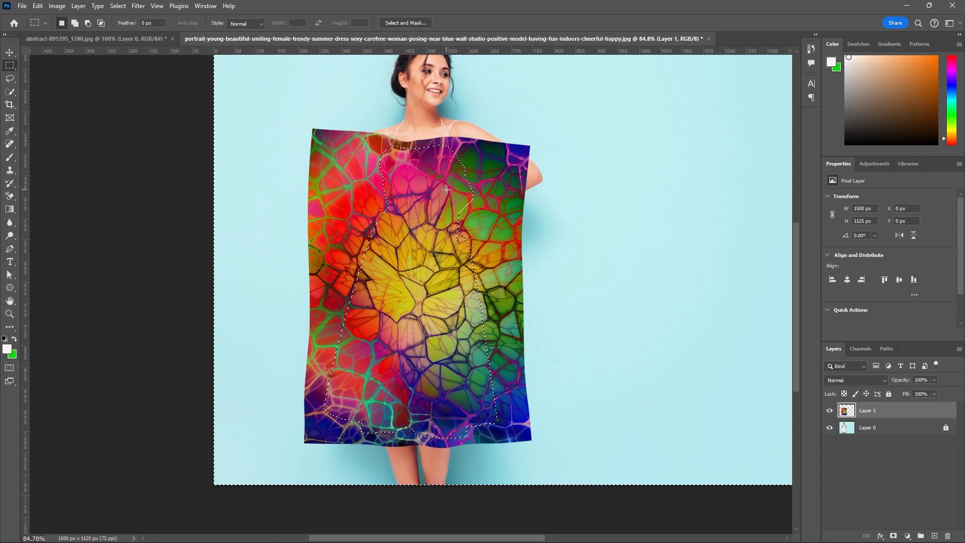
{"action": "key", "text": "Delete"}
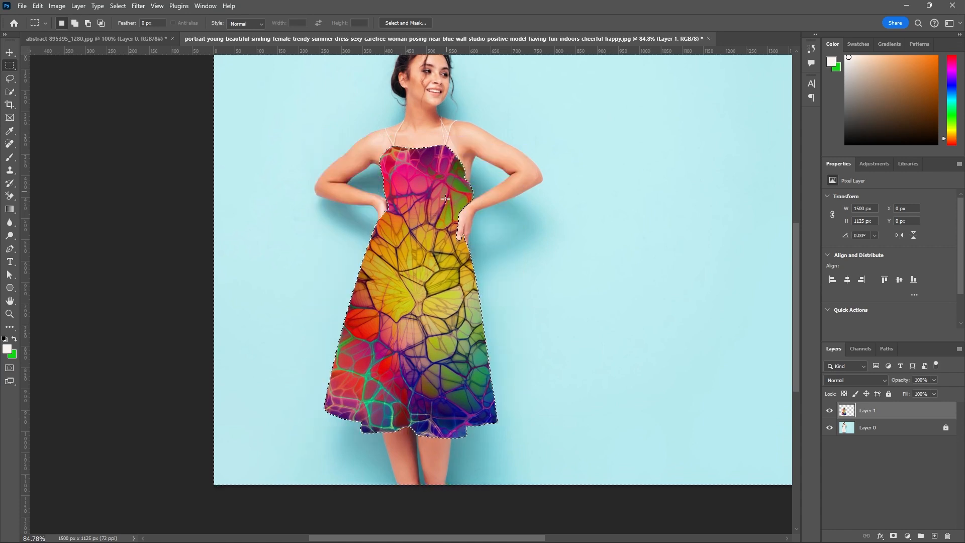
{"action": "scroll", "coordinate": [448, 201], "scroll_direction": "down", "scroll_amount": 3}
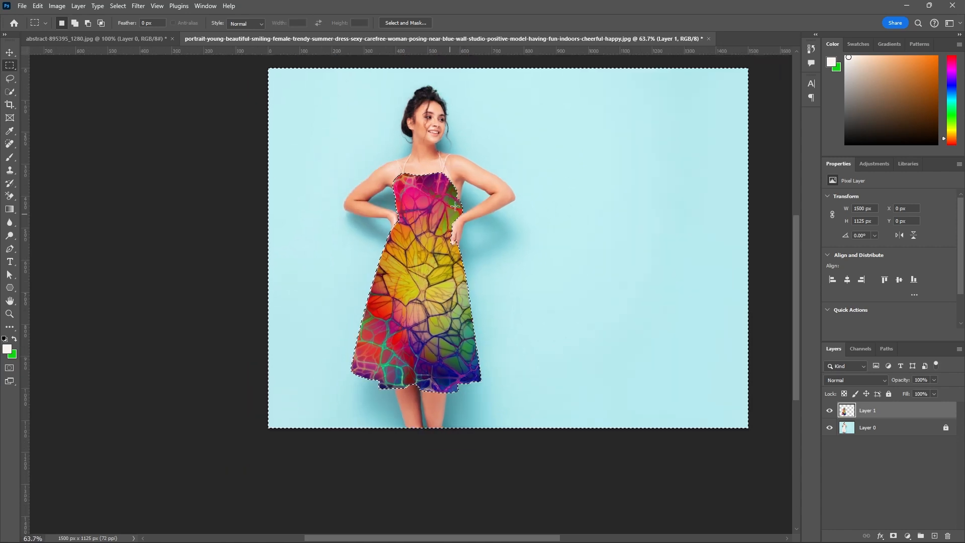
{"action": "scroll", "coordinate": [455, 207], "scroll_direction": "up", "scroll_amount": 6}
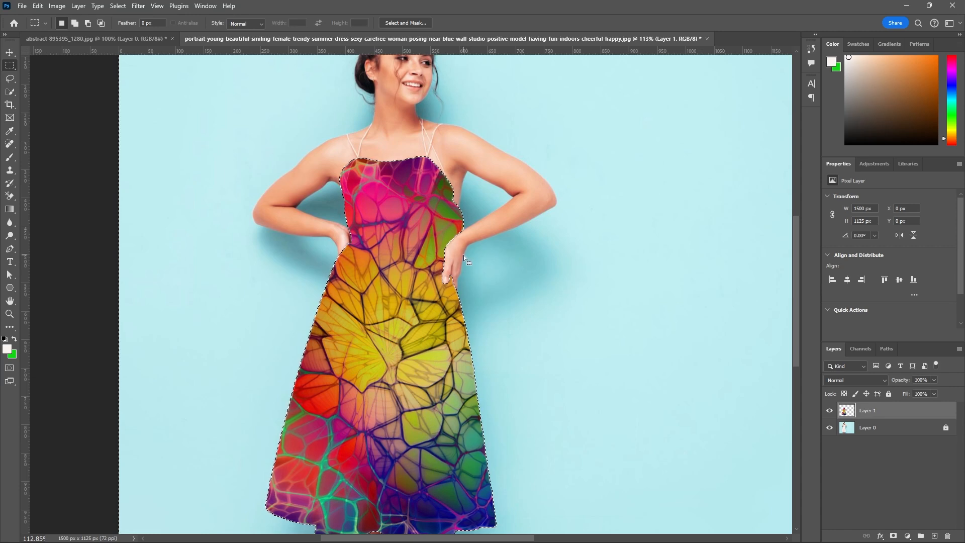
{"action": "key", "text": "ctrl+d"}
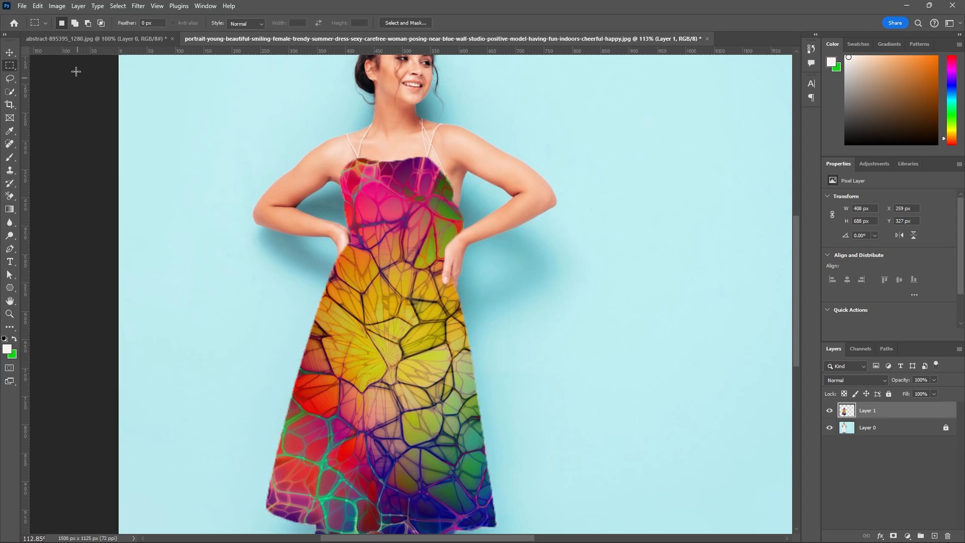
{"action": "left_click", "coordinate": [9, 53]}
Toggle the visibility of Layer 1 repeatedly to compare the textured dress with the original, leaving the layer shown.
{"action": "scroll", "coordinate": [443, 282], "scroll_direction": "down", "scroll_amount": 6}
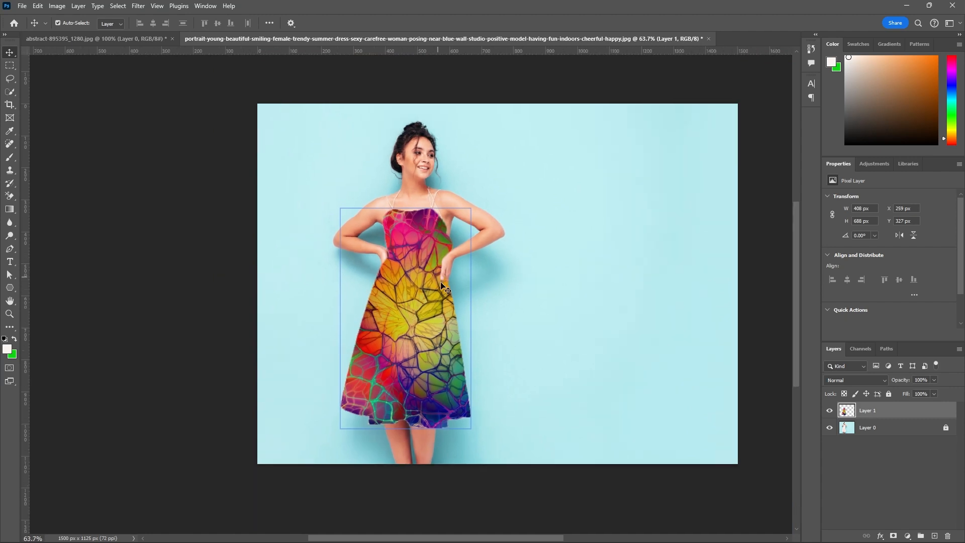
{"action": "left_click", "coordinate": [829, 411]}
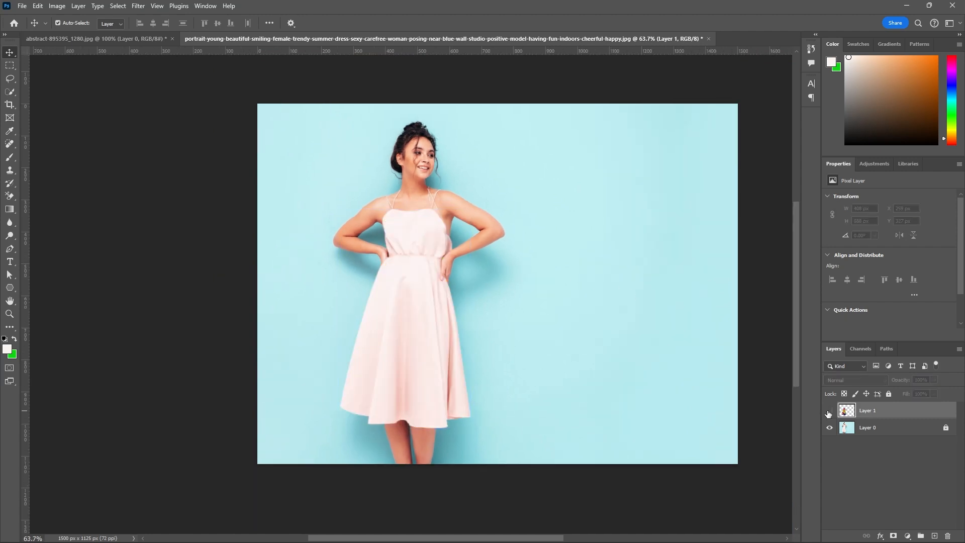
{"action": "left_click", "coordinate": [830, 412]}
{"action": "left_click", "coordinate": [830, 412]}
{"action": "left_click", "coordinate": [830, 412]}
{"action": "left_click", "coordinate": [830, 411]}
{"action": "left_click", "coordinate": [830, 411]}
{"action": "left_click", "coordinate": [830, 411]}
{"action": "left_click", "coordinate": [830, 412]}
{"action": "scroll", "coordinate": [498, 442], "scroll_direction": "up", "scroll_amount": 2}
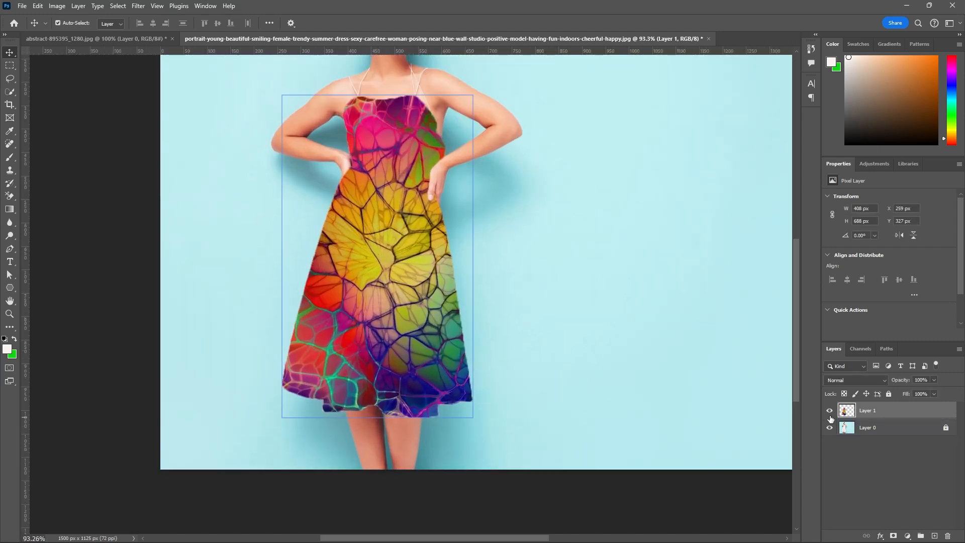
{"action": "left_click", "coordinate": [829, 412]}
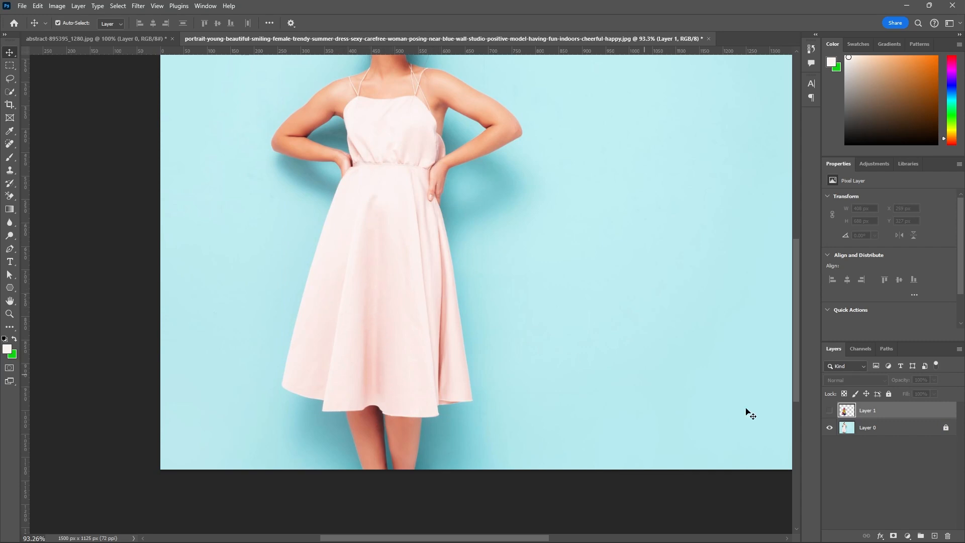
{"action": "left_click", "coordinate": [830, 411]}
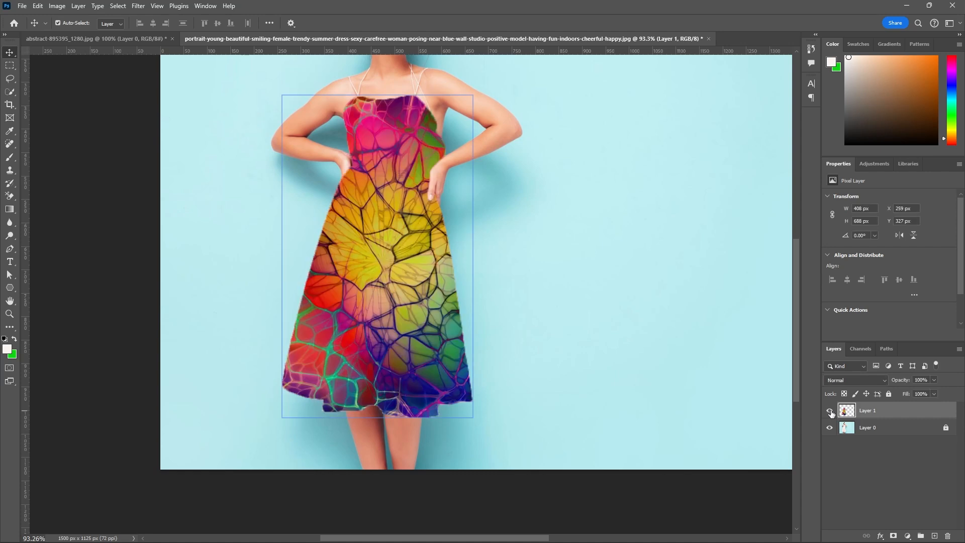
{"action": "left_click", "coordinate": [830, 411]}
{"action": "left_click", "coordinate": [831, 411]}
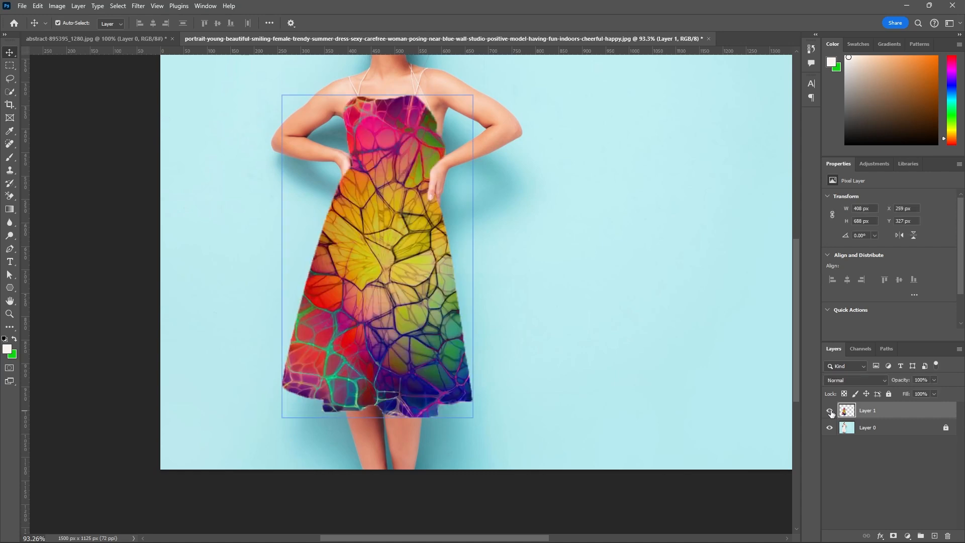
Save the document to the Desktop as "using puppet wrap tool" in Photoshop format with Maximize Compatibility on.
{"action": "left_click", "coordinate": [674, 313]}
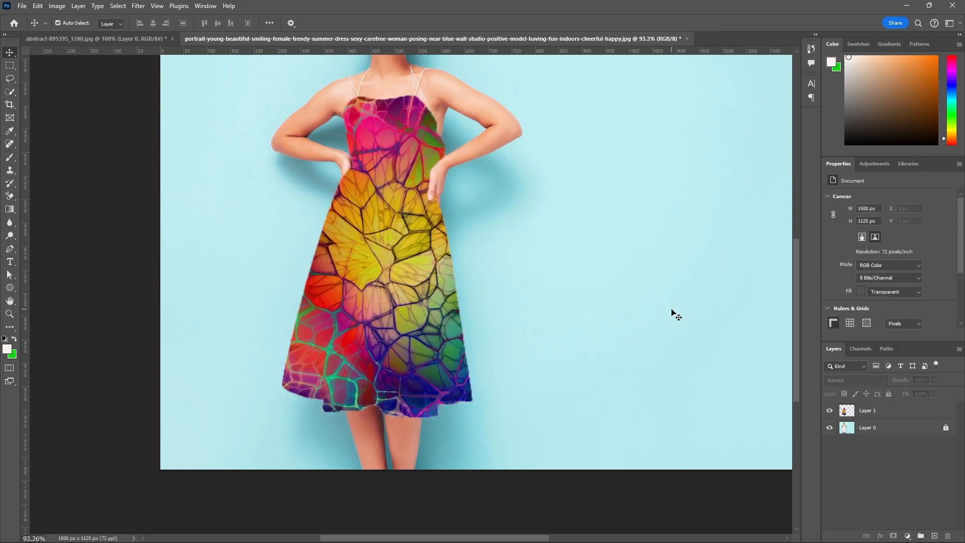
{"action": "key", "text": "ctrl+shift+s"}
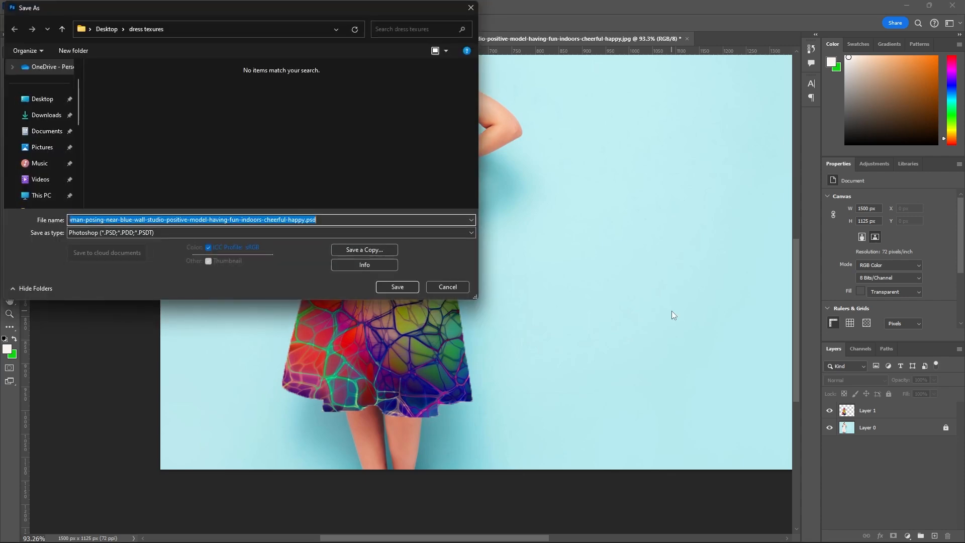
{"action": "left_click", "coordinate": [48, 99]}
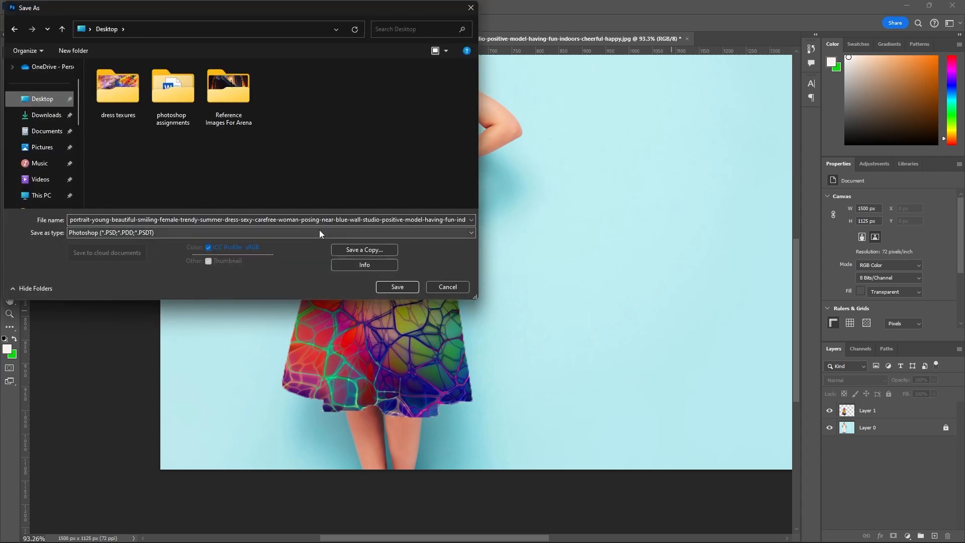
{"action": "left_click", "coordinate": [70, 220]}
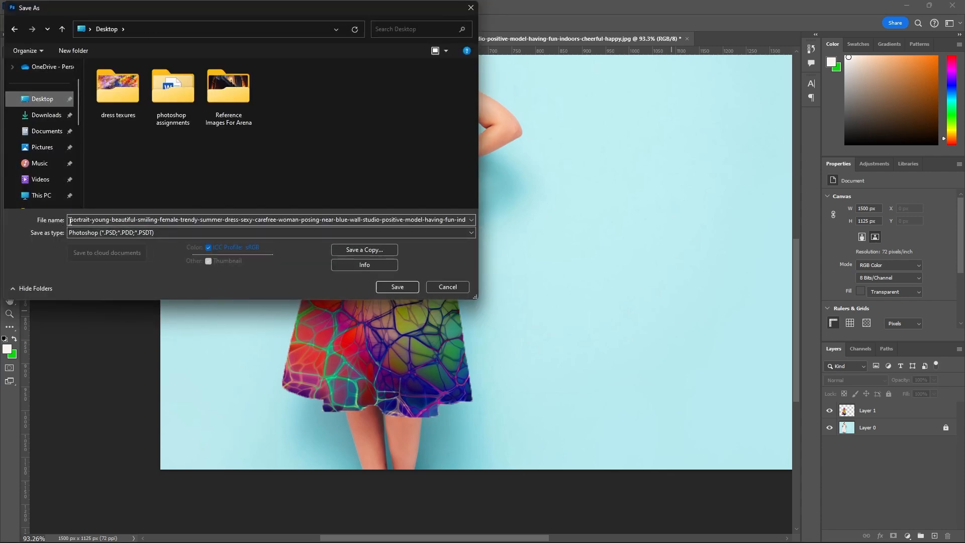
{"action": "key", "text": "ctrl+a"}
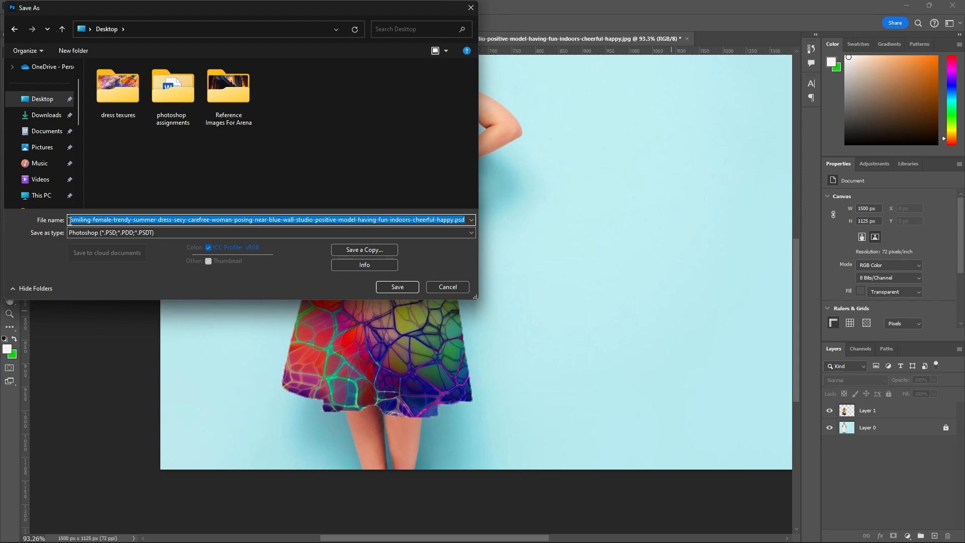
{"action": "type", "text": "using puppet wrap tool"}
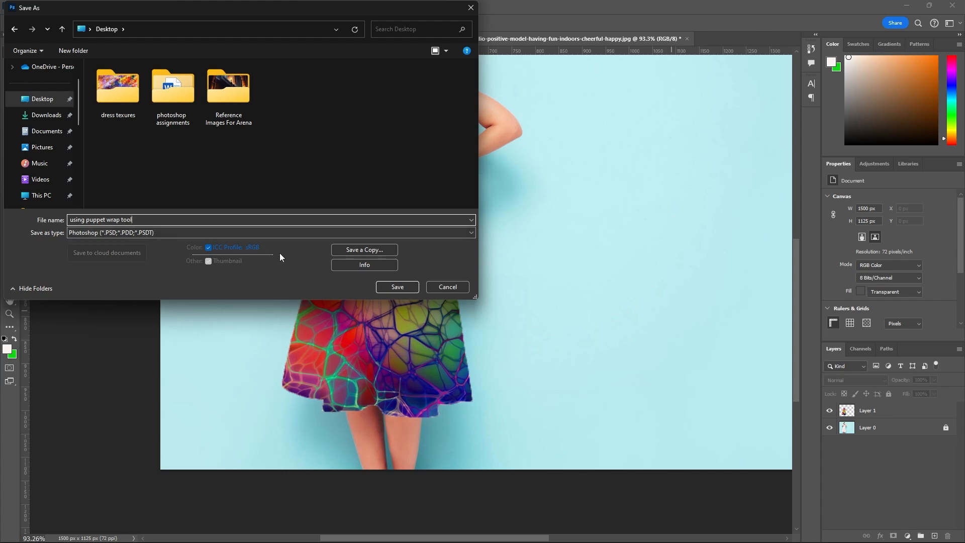
{"action": "left_click", "coordinate": [387, 289]}
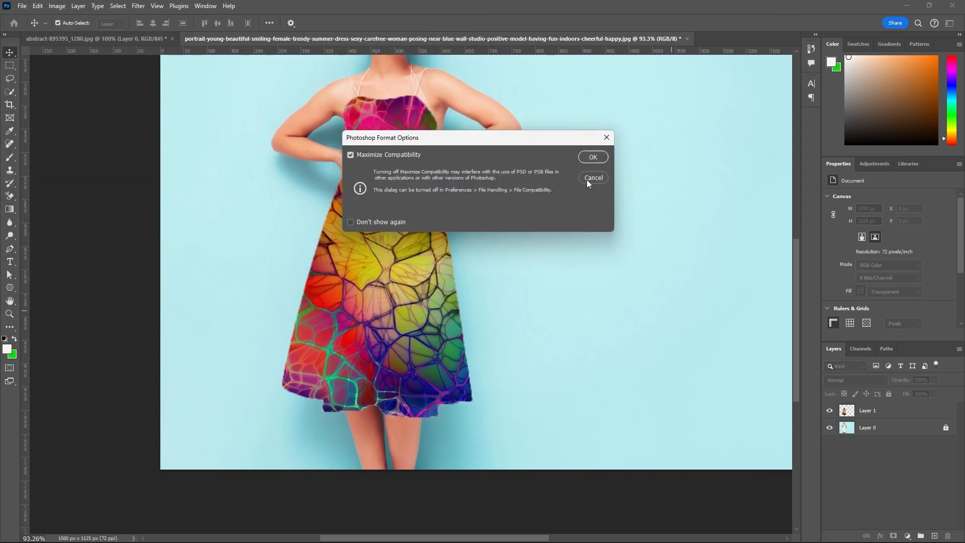
{"action": "left_click", "coordinate": [593, 157]}
{"action": "left_click", "coordinate": [443, 389]}
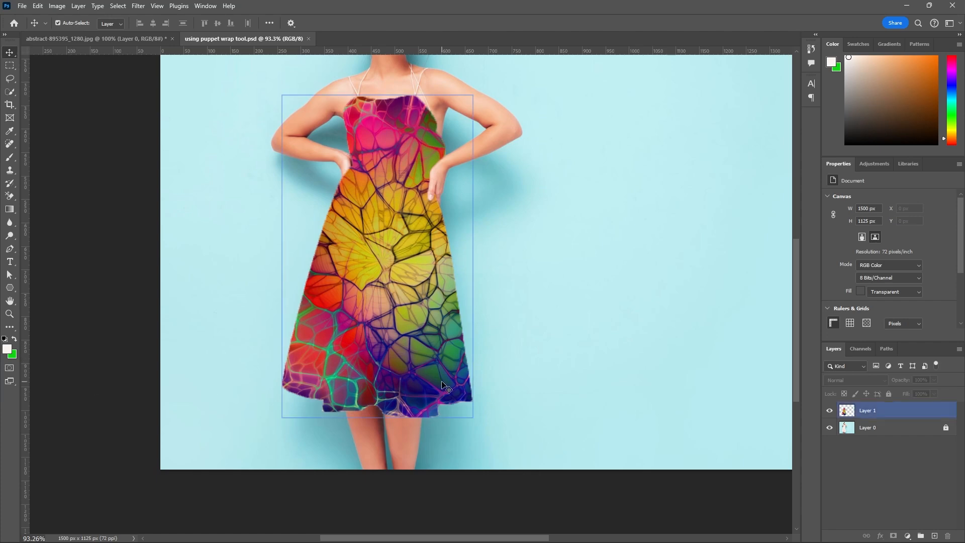
Toggle Layer 1 off and on to compare the plain dress with the textured version, leaving the layer shown.
{"action": "left_click", "coordinate": [830, 411]}
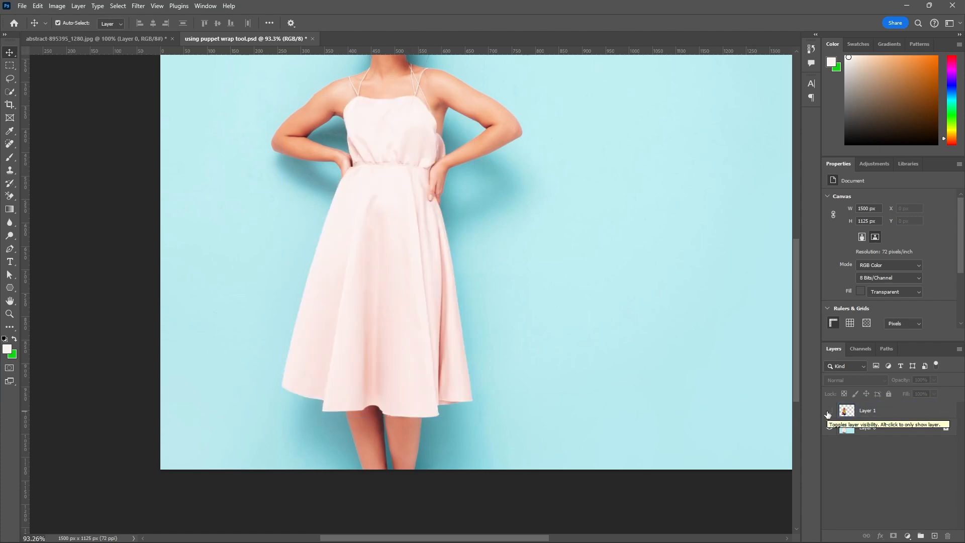
{"action": "left_click", "coordinate": [829, 411]}
{"action": "left_click", "coordinate": [829, 412]}
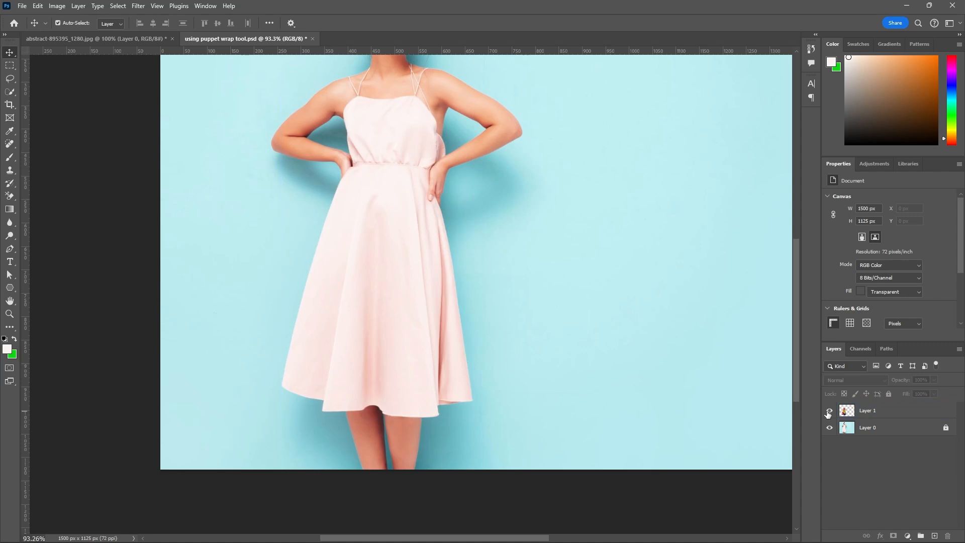
{"action": "left_click", "coordinate": [829, 412]}
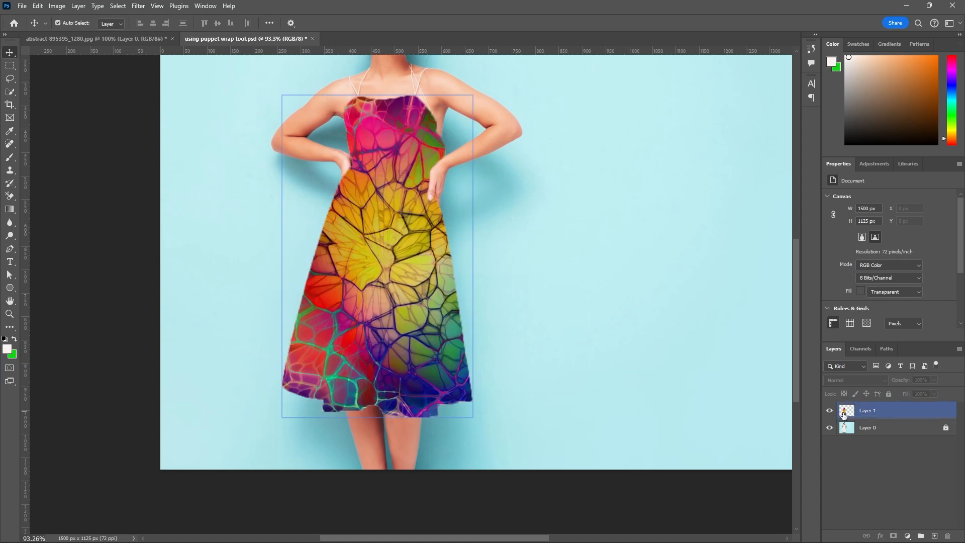
Load Layer 1's dress outline as a selection, and add a new layer above the locked Layer 1.
{"action": "left_click", "coordinate": [845, 414], "text": "ctrl"}
{"action": "left_click", "coordinate": [474, 307]}
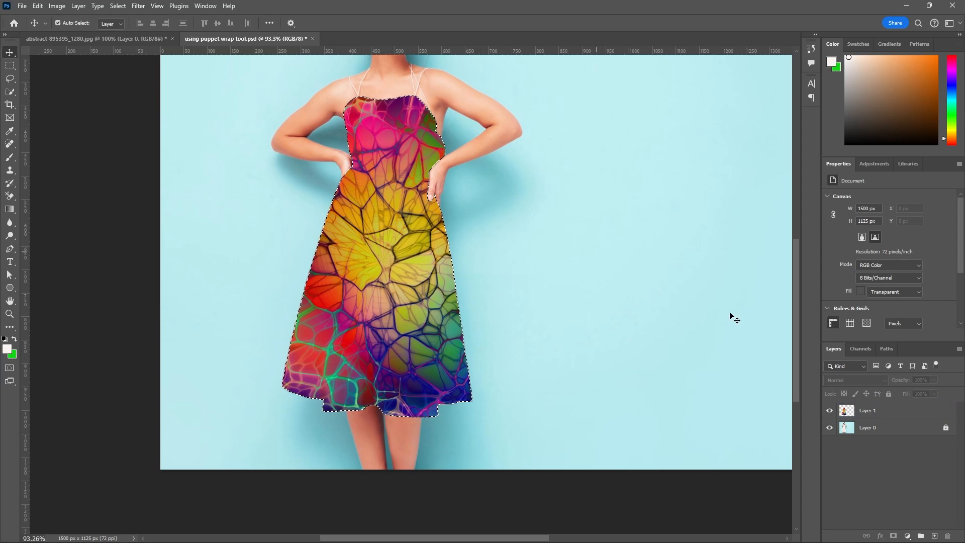
{"action": "left_click", "coordinate": [894, 410]}
{"action": "left_click", "coordinate": [889, 394]}
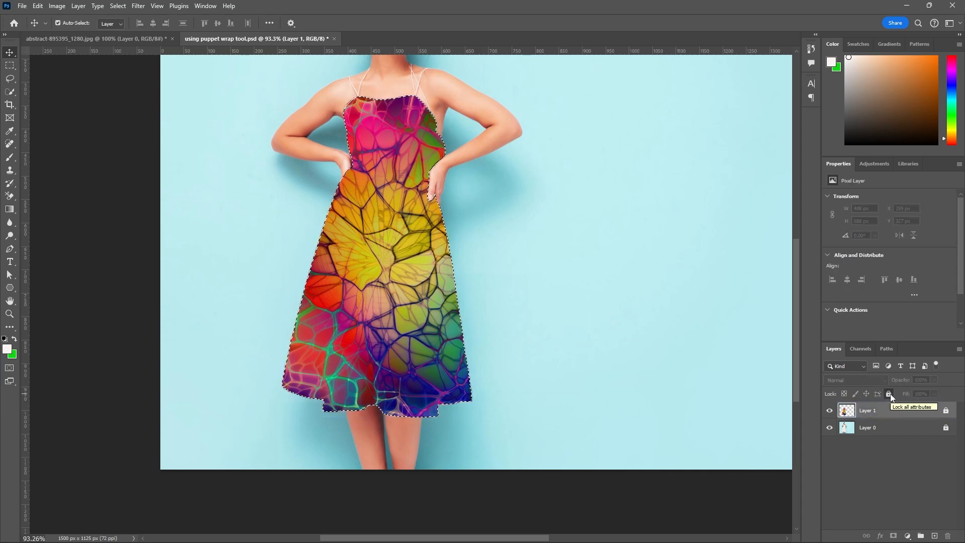
{"action": "left_click", "coordinate": [934, 536]}
Unlock Layer 1 to lower its opacity to 37%, lock it again, and make Layer 2 active.
{"action": "left_click", "coordinate": [846, 429]}
{"action": "left_click", "coordinate": [945, 428]}
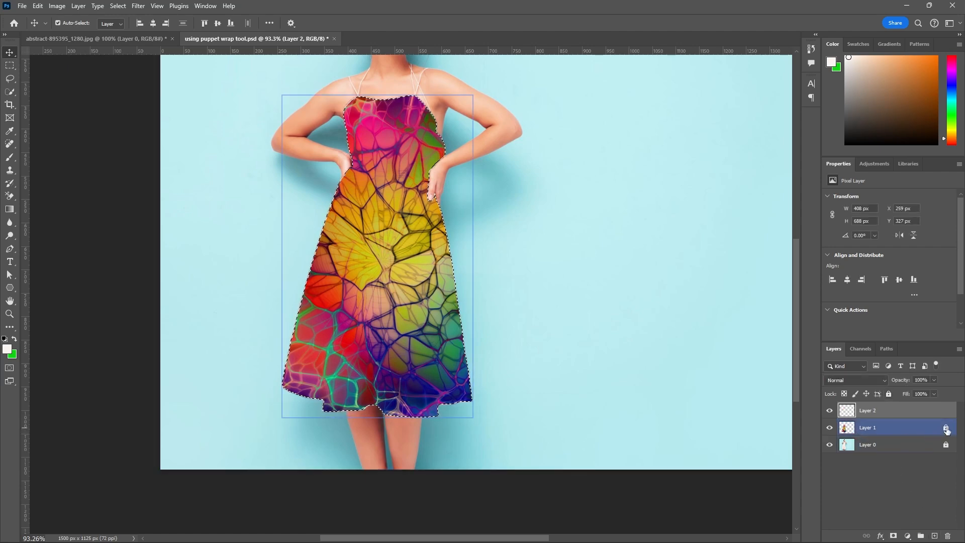
{"action": "left_click", "coordinate": [940, 433]}
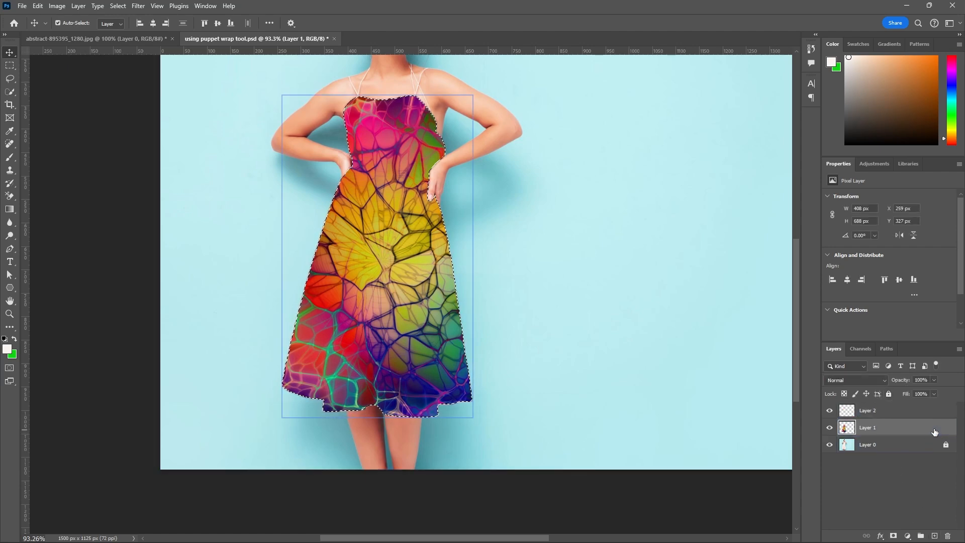
{"action": "left_click", "coordinate": [934, 380]}
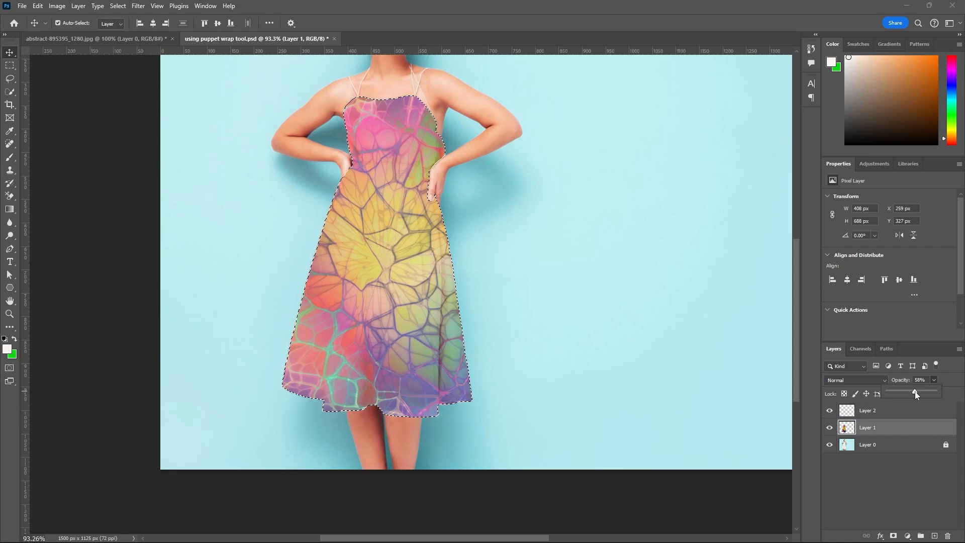
{"action": "left_click_drag", "start_coordinate": [915, 391], "coordinate": [905, 392]}
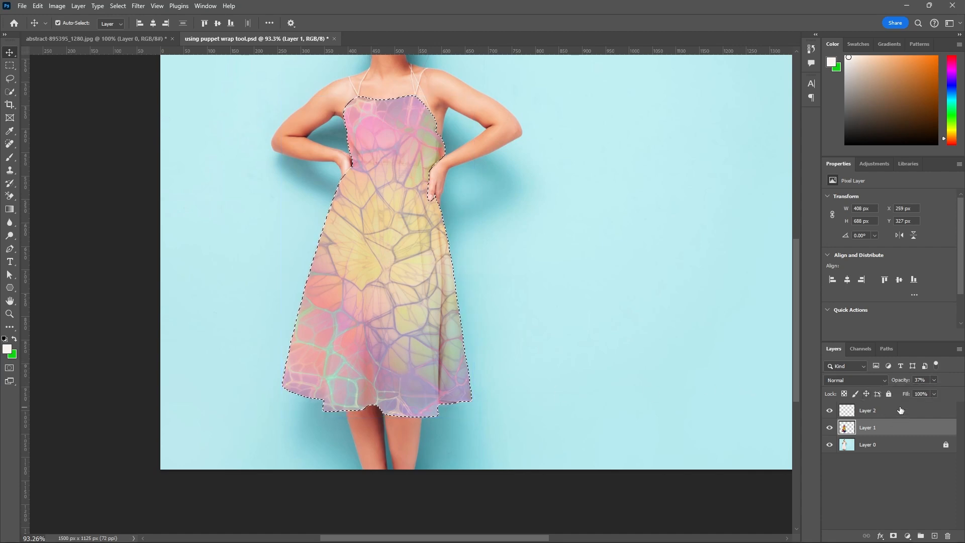
{"action": "left_click", "coordinate": [889, 394]}
{"action": "left_click", "coordinate": [887, 410]}
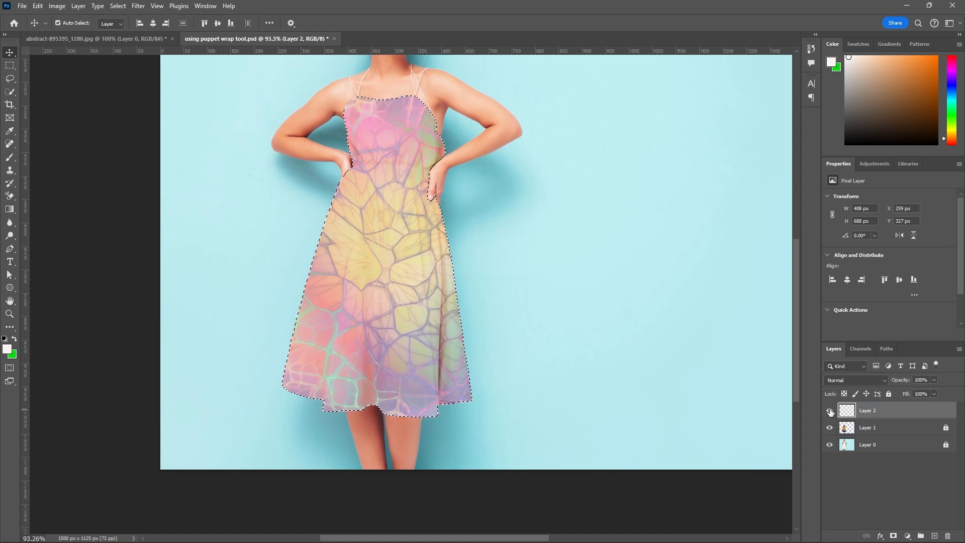
Hide and show the semi-transparent Layer 1 to examine the folds and shadows of the original dress.
{"action": "left_click", "coordinate": [830, 428]}
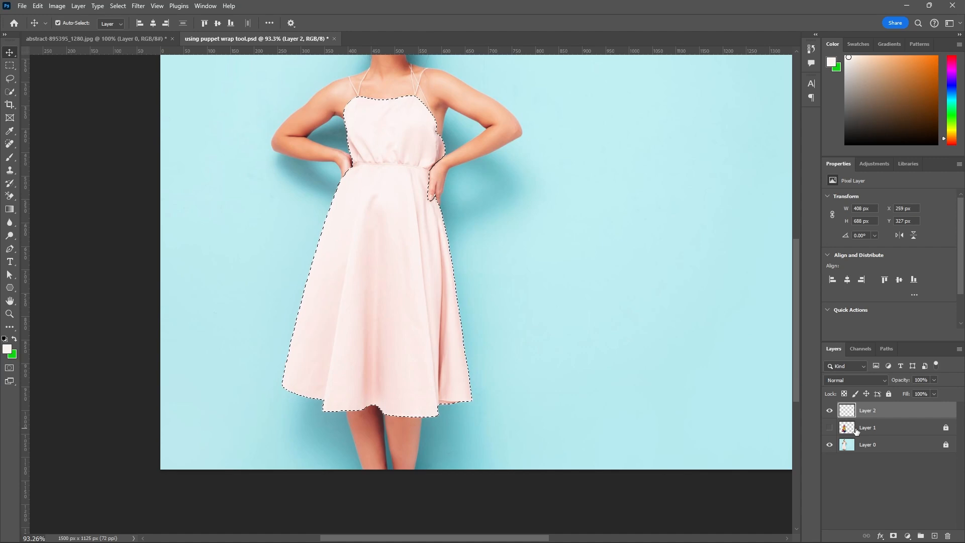
{"action": "left_click", "coordinate": [829, 428]}
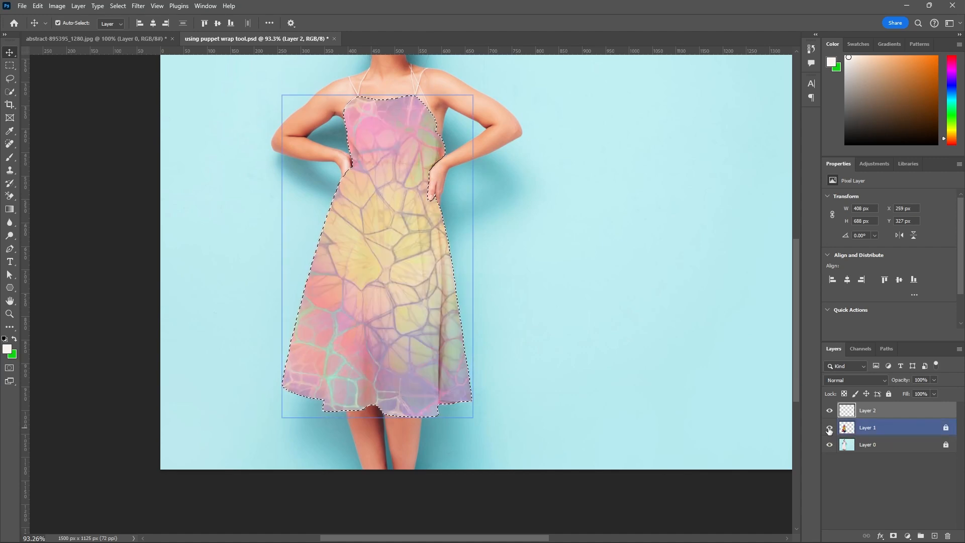
{"action": "left_click", "coordinate": [830, 428]}
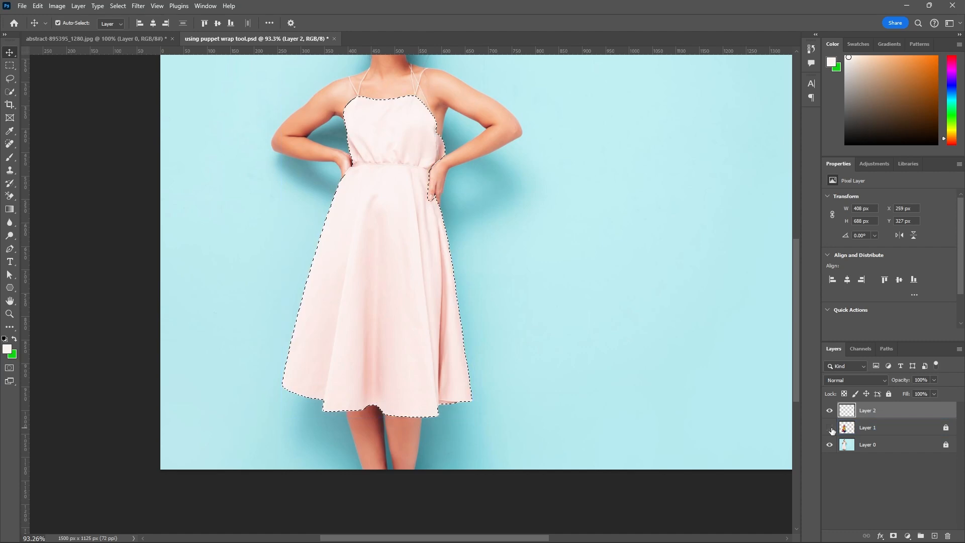
{"action": "left_click", "coordinate": [829, 428]}
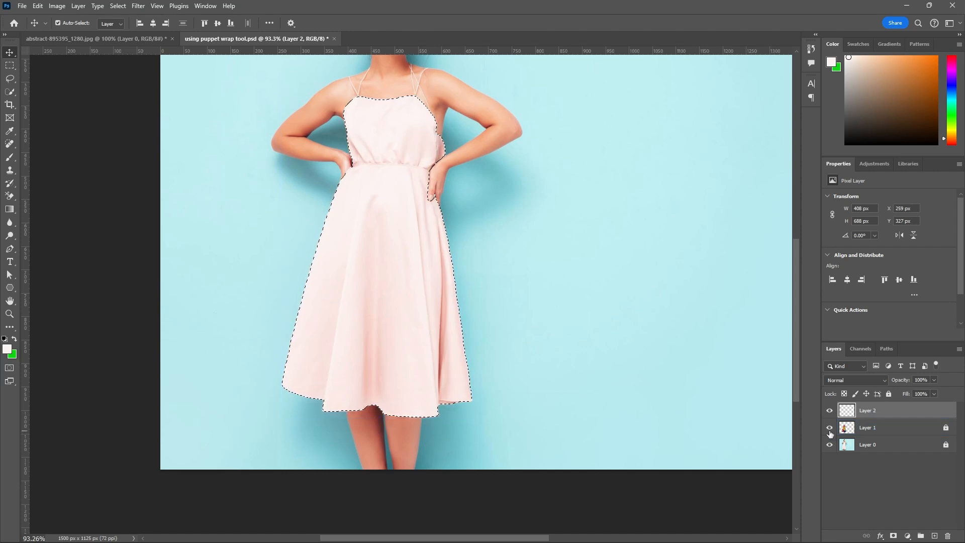
Unlock Layer 1 and restore its opacity to 100%.
{"action": "left_click", "coordinate": [938, 431]}
{"action": "left_click", "coordinate": [934, 380]}
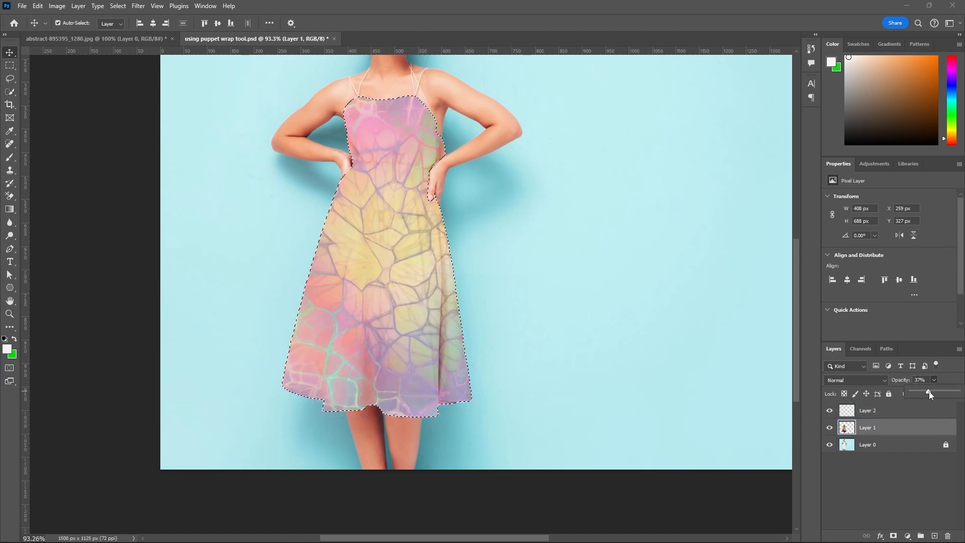
{"action": "left_click_drag", "start_coordinate": [930, 391], "coordinate": [960, 397]}
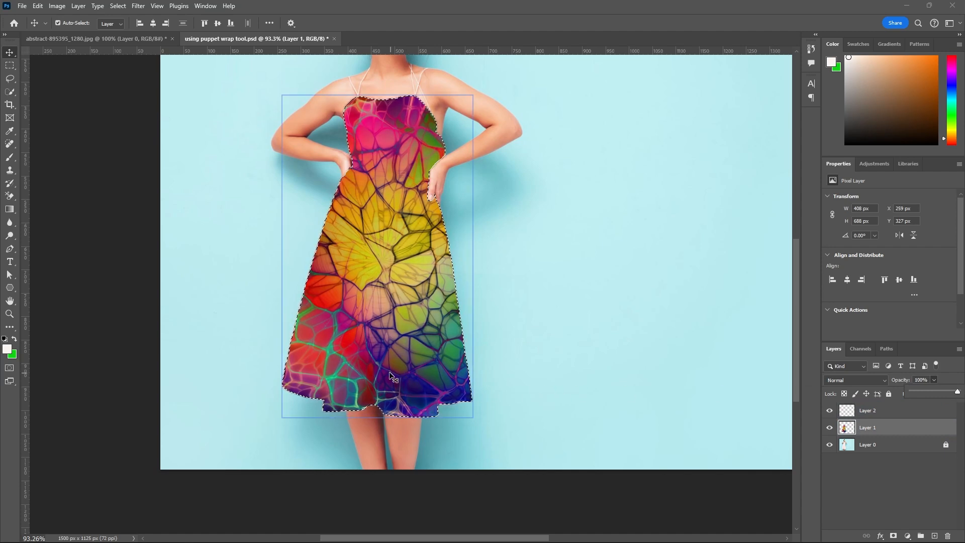
Sample dark purple and blue tones from the lower part of the dress texture with the Eyedropper tool.
{"action": "key", "text": "i"}
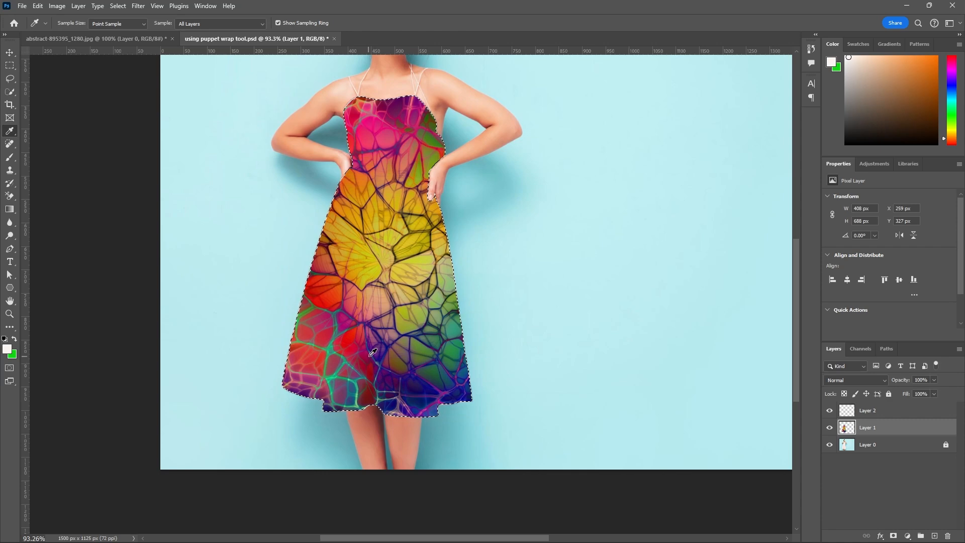
{"action": "left_click", "coordinate": [375, 352]}
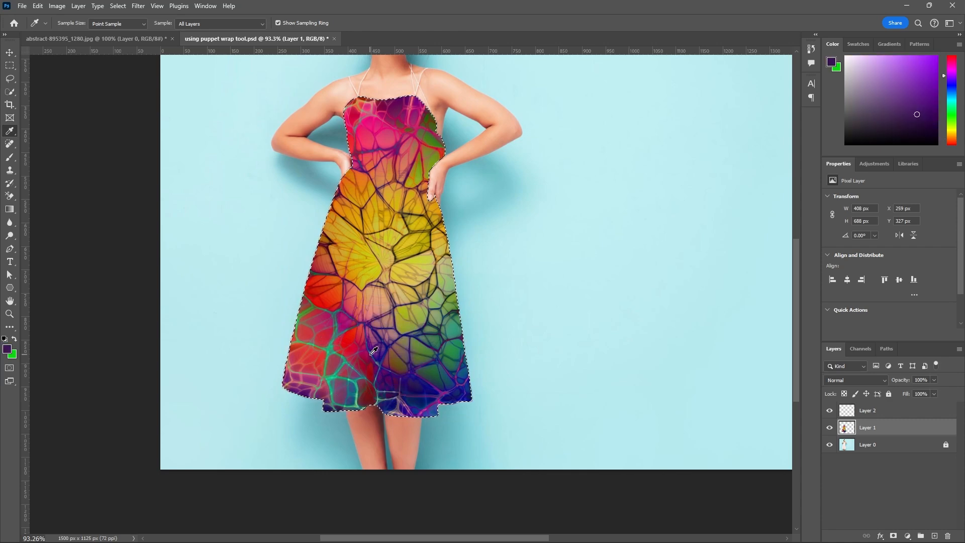
{"action": "left_click", "coordinate": [373, 351]}
{"action": "left_click", "coordinate": [376, 351]}
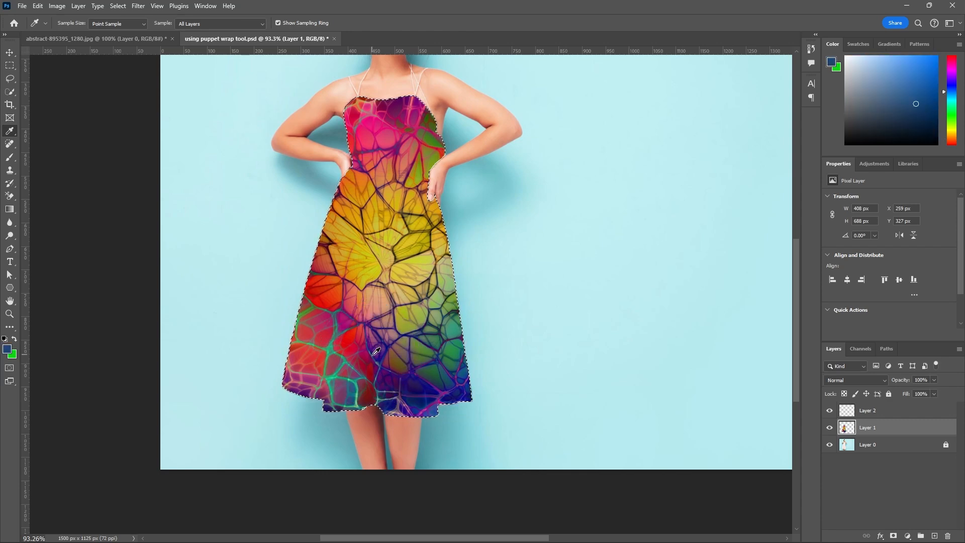
{"action": "left_click", "coordinate": [376, 351]}
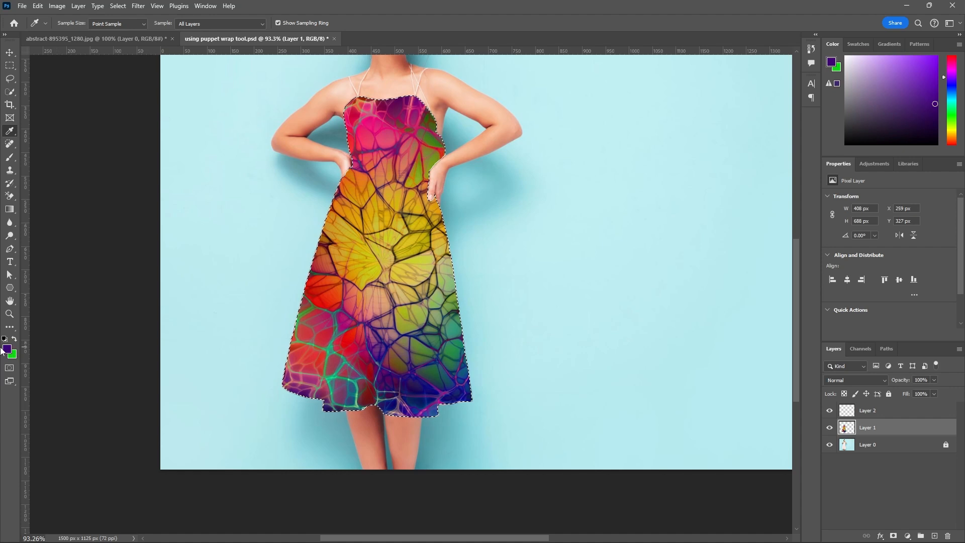
Set the foreground color to the dark gray 2e2e2e.
{"action": "left_click", "coordinate": [7, 351]}
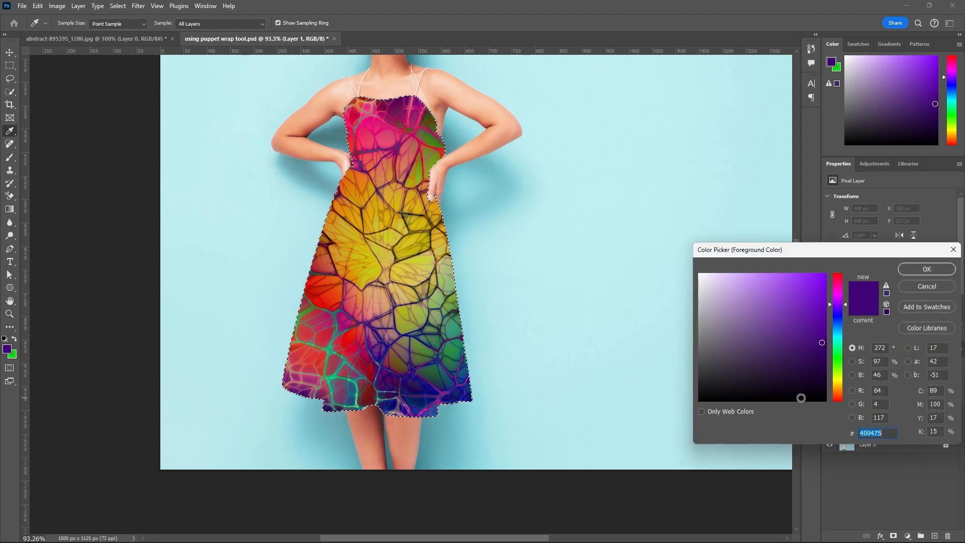
{"action": "mouse_move", "coordinate": [719, 374]}
{"action": "left_mouse_down"}
{"action": "mouse_move", "coordinate": [703, 371]}
{"action": "mouse_move", "coordinate": [698, 388]}
{"action": "mouse_move", "coordinate": [696, 378]}
{"action": "left_mouse_up"}
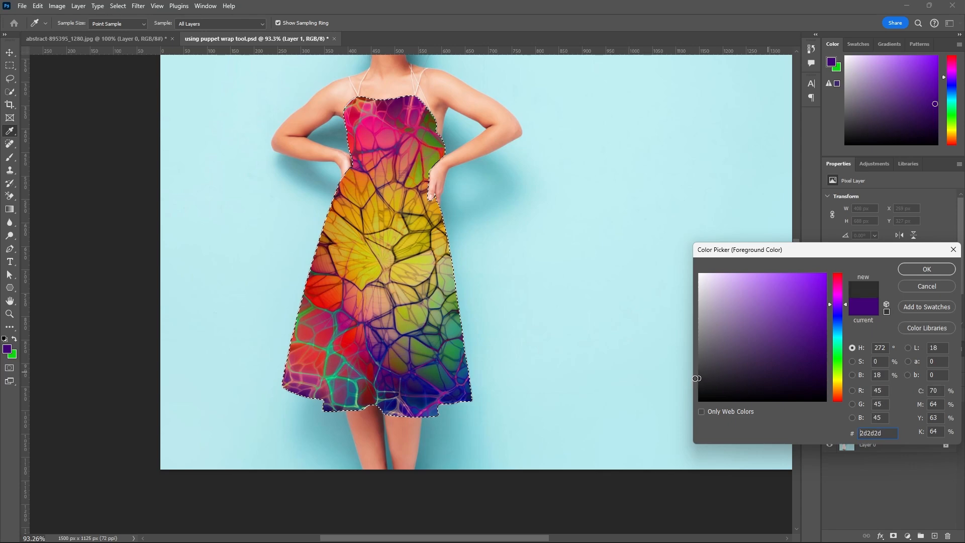
{"action": "left_click", "coordinate": [927, 268]}
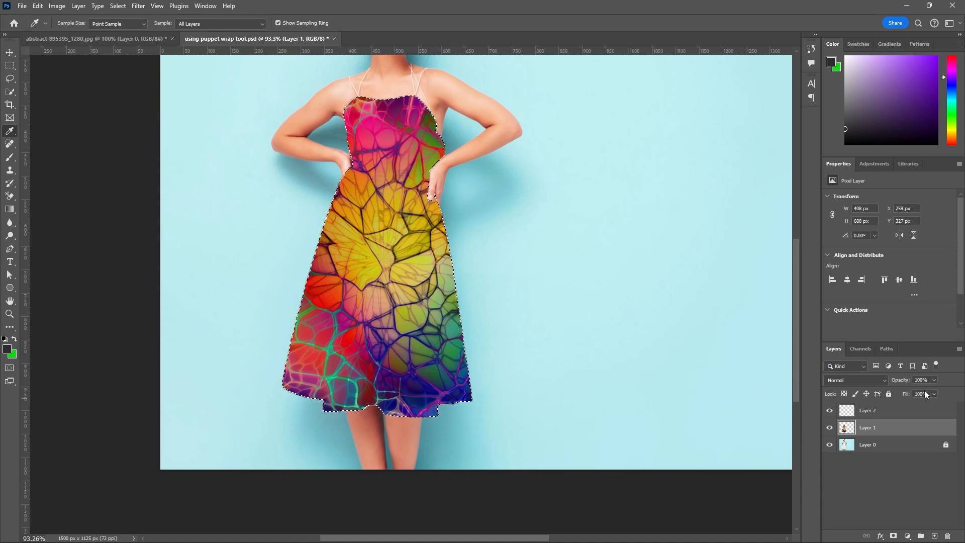
Reduce Layer 1's opacity to 45% and lock the layer.
{"action": "left_click", "coordinate": [933, 381]}
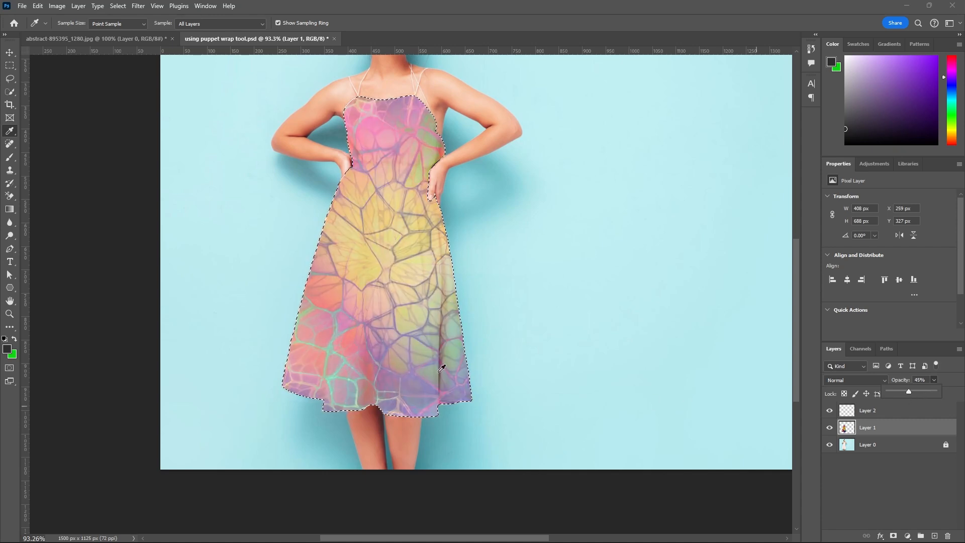
{"action": "left_click", "coordinate": [935, 430]}
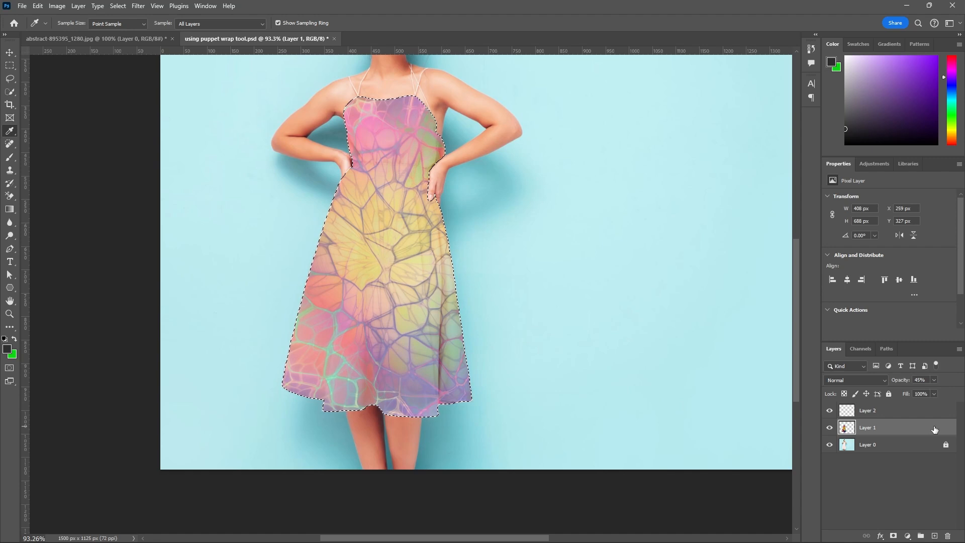
{"action": "left_click", "coordinate": [889, 394]}
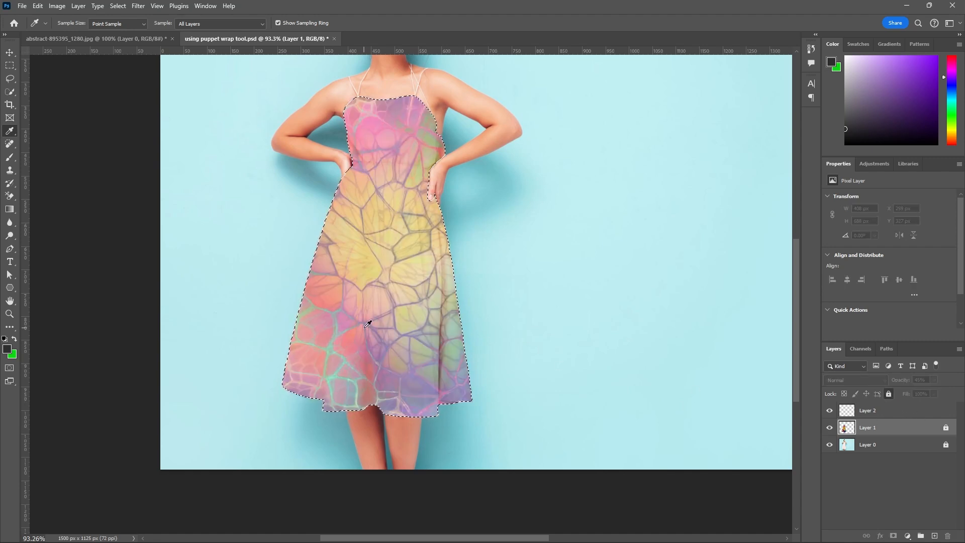
Choose the Brush tool with the Soft Round preset at a size of 20 px.
{"action": "key", "text": "b"}
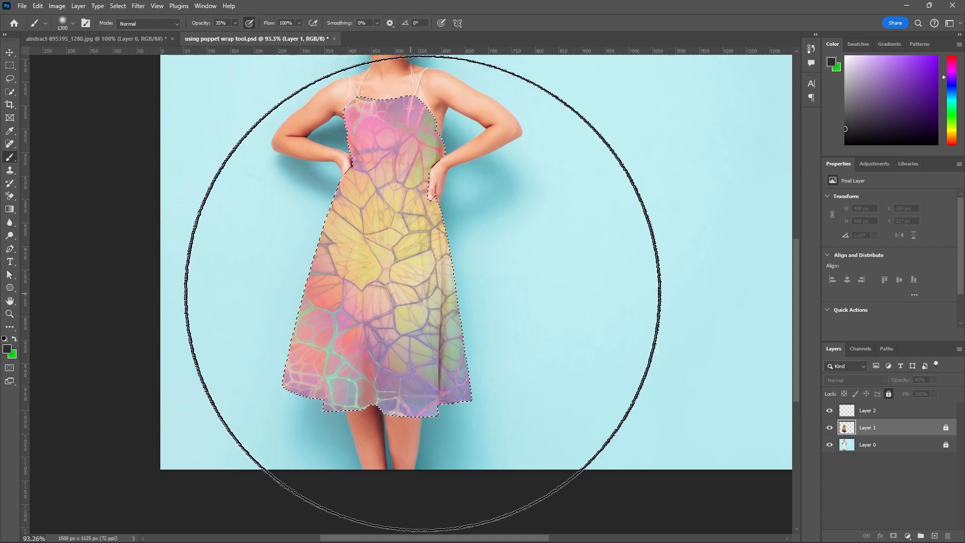
{"action": "key", "text": "bracketleft"}
{"action": "key", "text": "bracketleft"}
{"action": "key", "text": "bracketleft"}
{"action": "key", "text": "bracketleft"}
{"action": "key", "text": "bracketleft"}
{"action": "key", "text": "bracketleft"}
{"action": "key", "text": "bracketleft"}
{"action": "key", "text": "bracketleft"}
{"action": "key", "text": "bracketleft"}
{"action": "key", "text": "bracketleft"}
{"action": "key", "text": "bracketleft"}
{"action": "key", "text": "bracketleft"}
{"action": "key", "text": "bracketleft"}
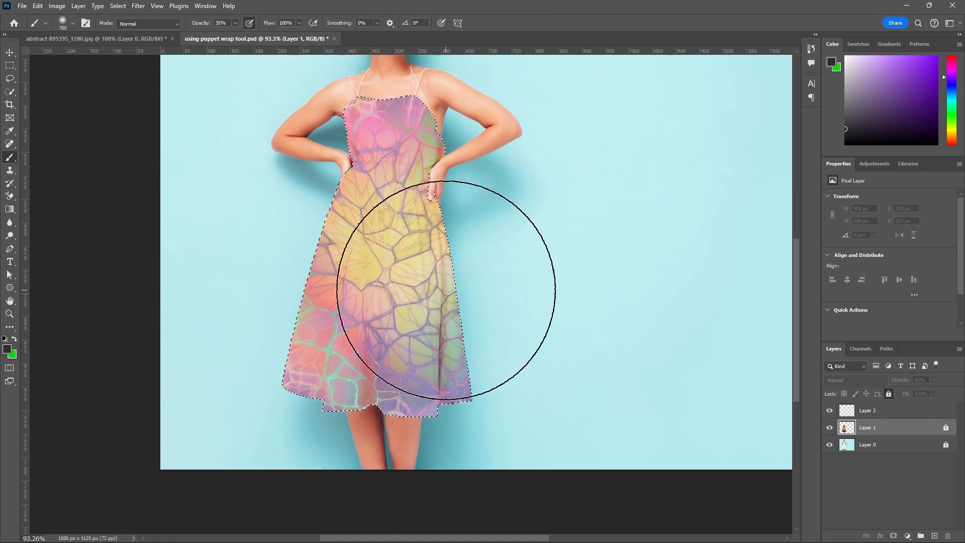
{"action": "key", "text": "bracketleft"}
{"action": "key", "text": "bracketleft"}
{"action": "key", "text": "bracketleft"}
{"action": "key", "text": "bracketleft"}
{"action": "key", "text": "bracketleft"}
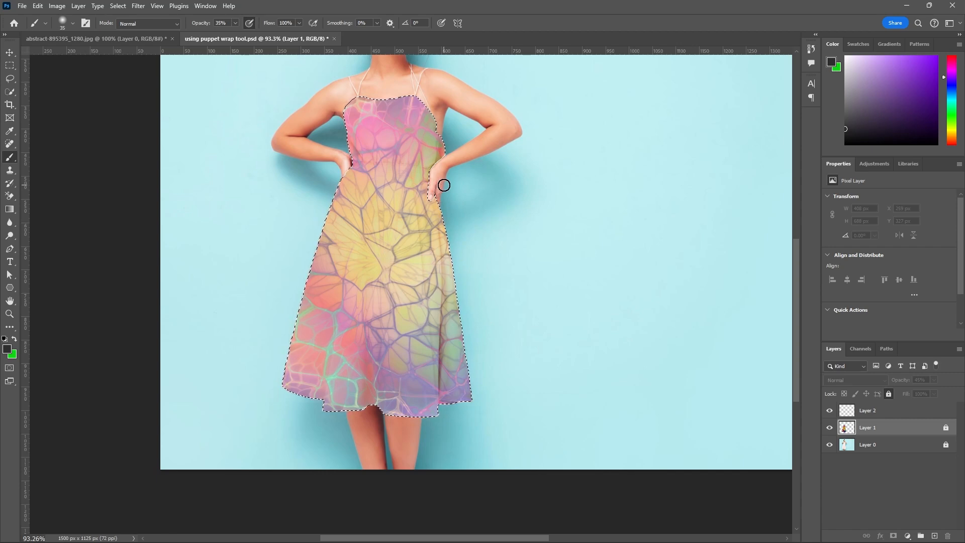
{"action": "scroll", "coordinate": [444, 185], "scroll_direction": "down", "scroll_amount": 2}
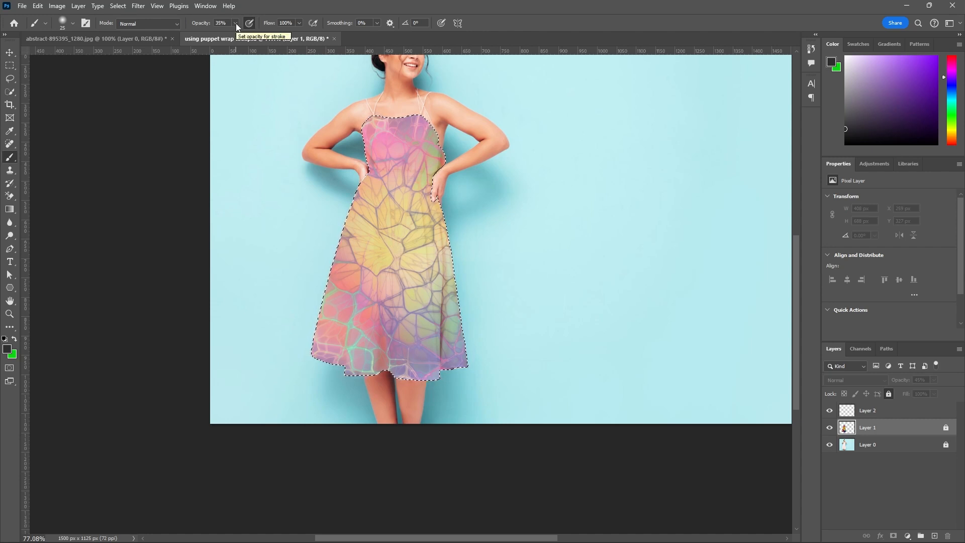
{"action": "left_click", "coordinate": [67, 26]}
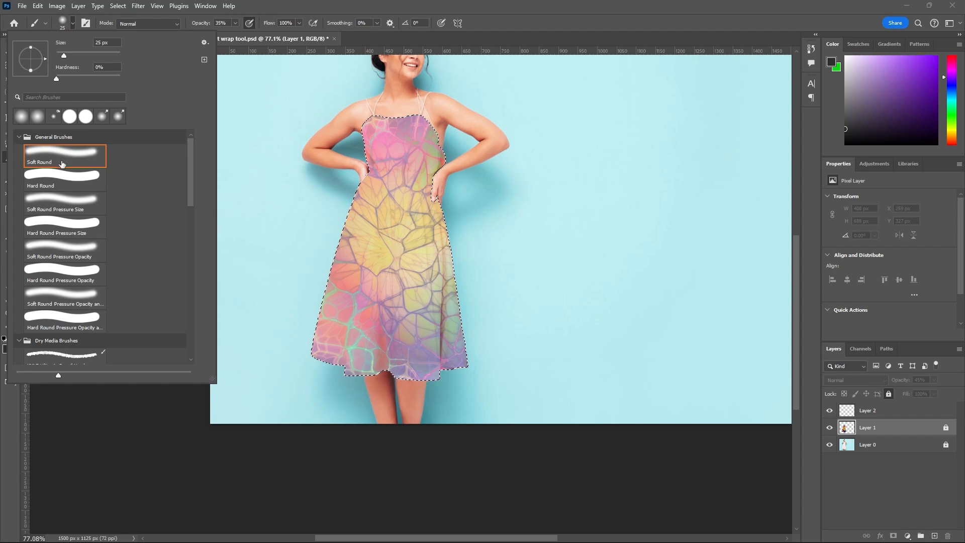
{"action": "left_click", "coordinate": [505, 28]}
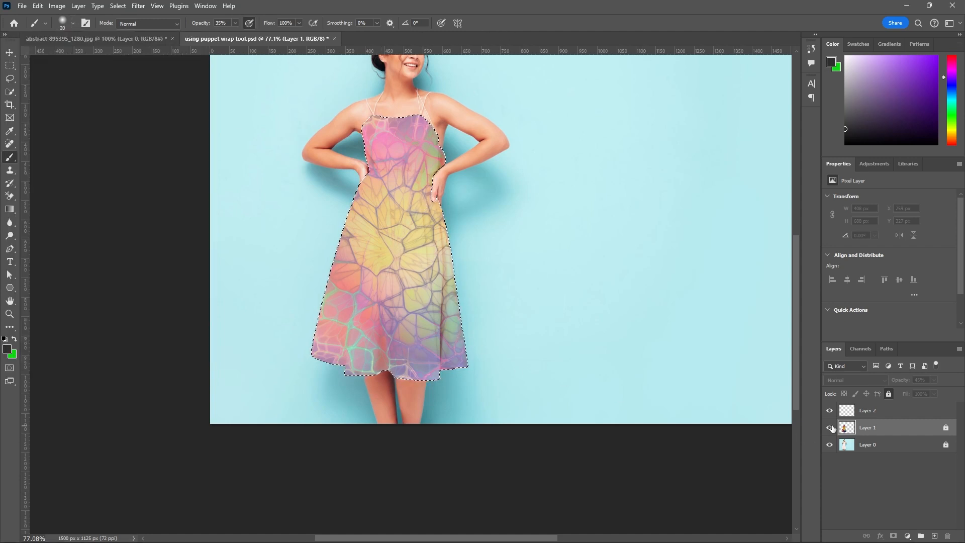
Make Layer 2 the active layer and hide Layer 1 to expose the original dress folds.
{"action": "left_click", "coordinate": [846, 410]}
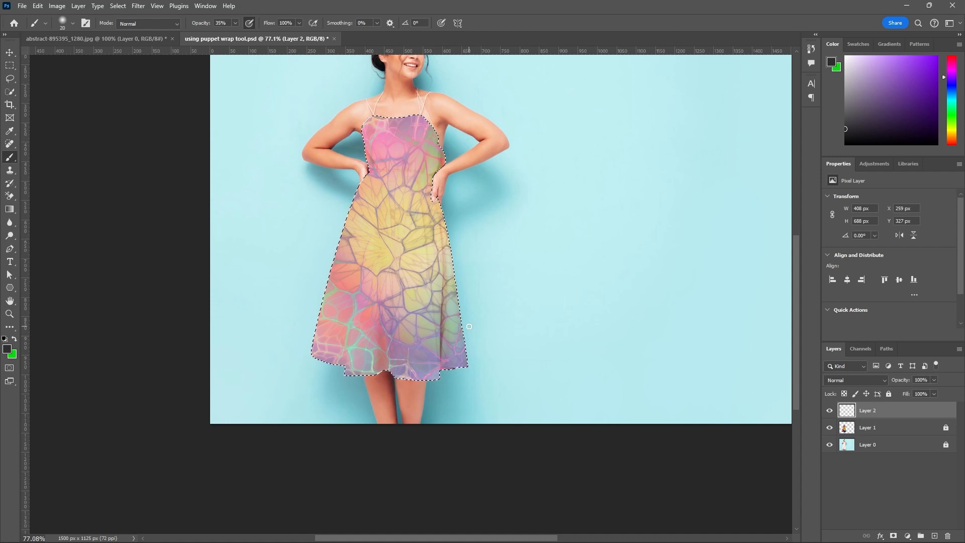
{"action": "left_click", "coordinate": [830, 428]}
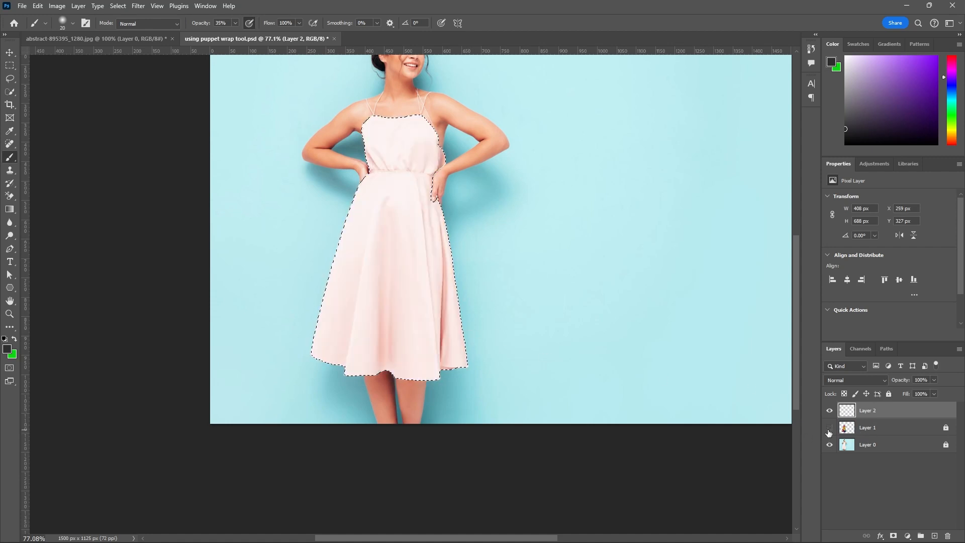
{"action": "left_click", "coordinate": [830, 428]}
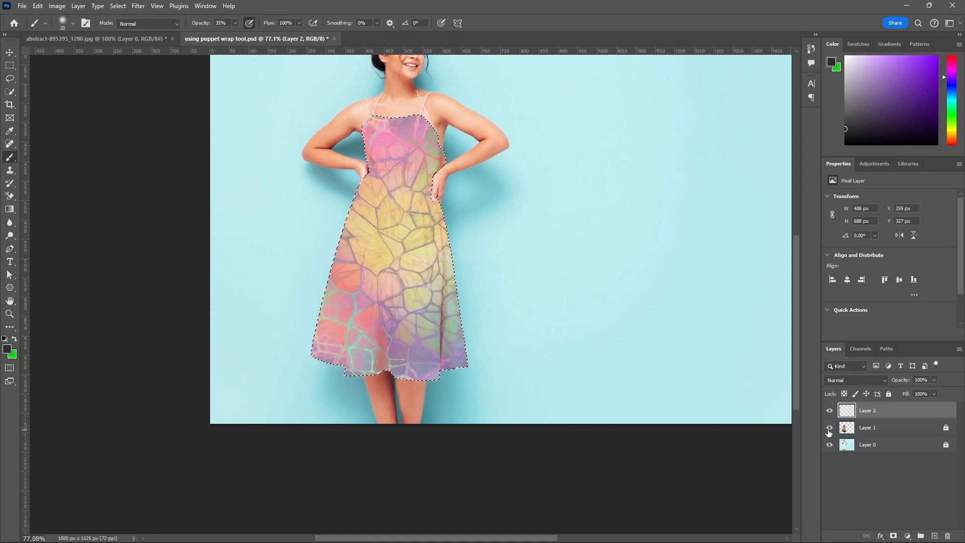
{"action": "left_click", "coordinate": [830, 428]}
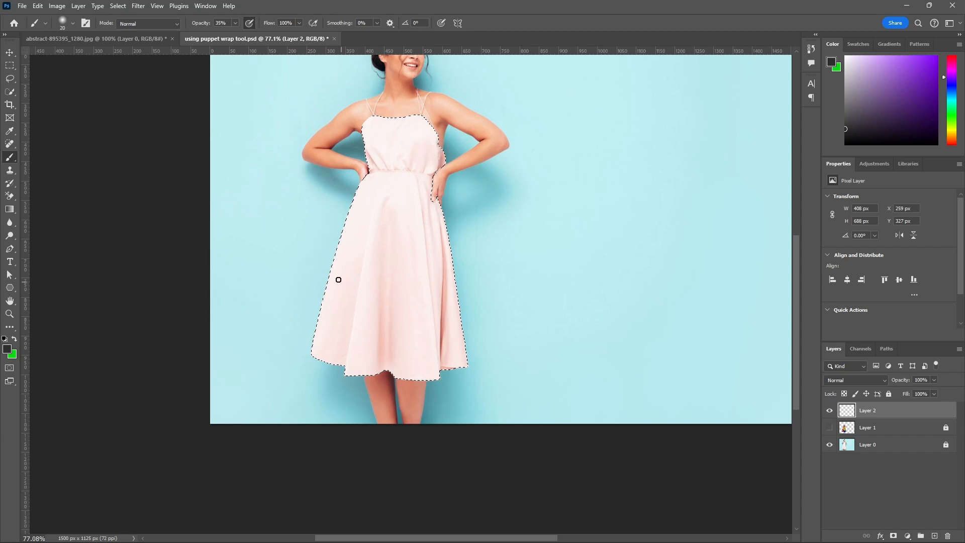
{"action": "scroll", "coordinate": [380, 261], "scroll_direction": "up", "scroll_amount": 2}
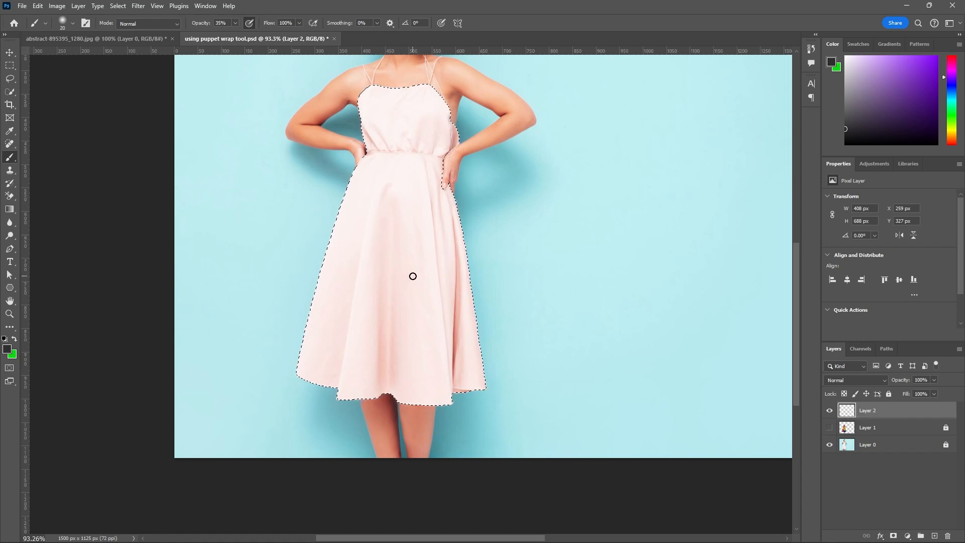
Try dark gray strokes on the middle of the skirt, lowering the brush opacity to 14%, and undo each stroke.
{"action": "left_click_drag", "start_coordinate": [414, 274], "coordinate": [416, 335]}
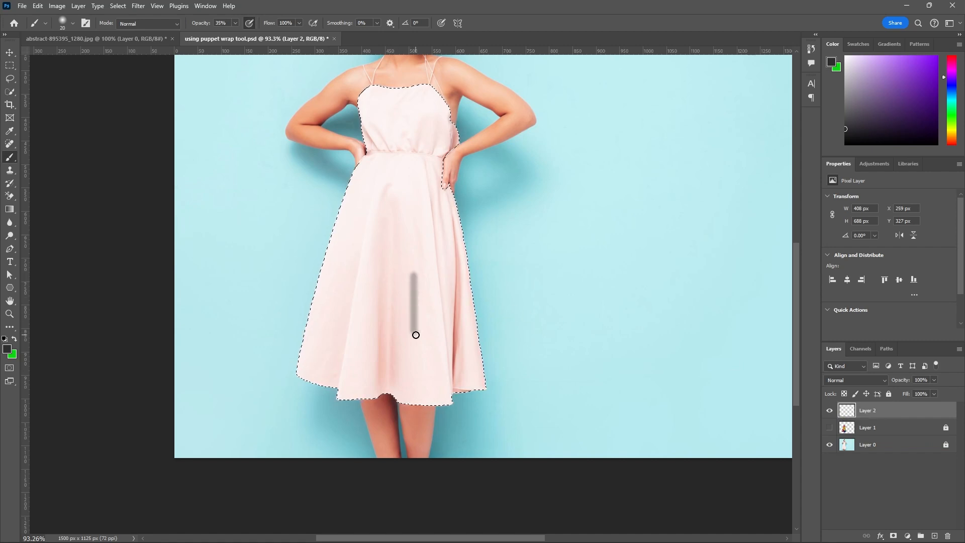
{"action": "key", "text": "ctrl+z"}
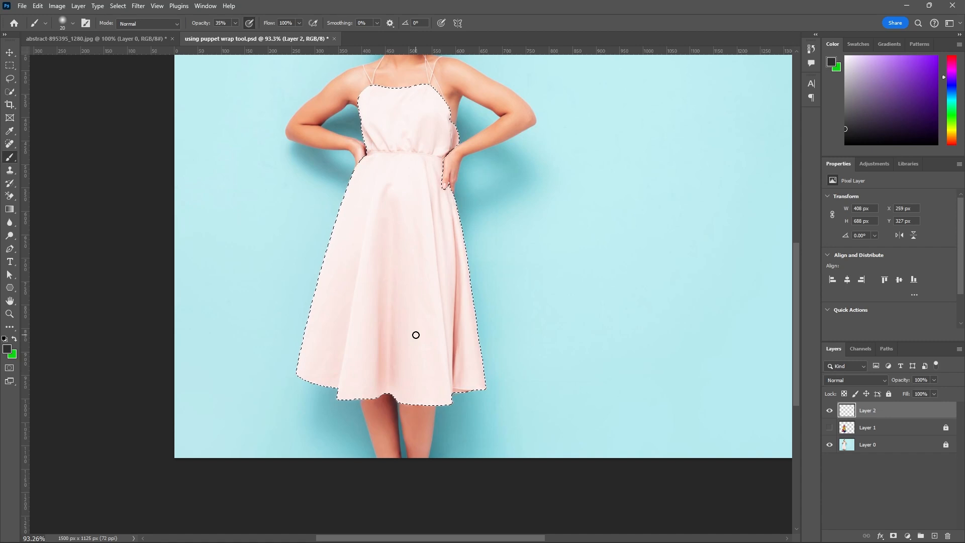
{"action": "left_click", "coordinate": [238, 23]}
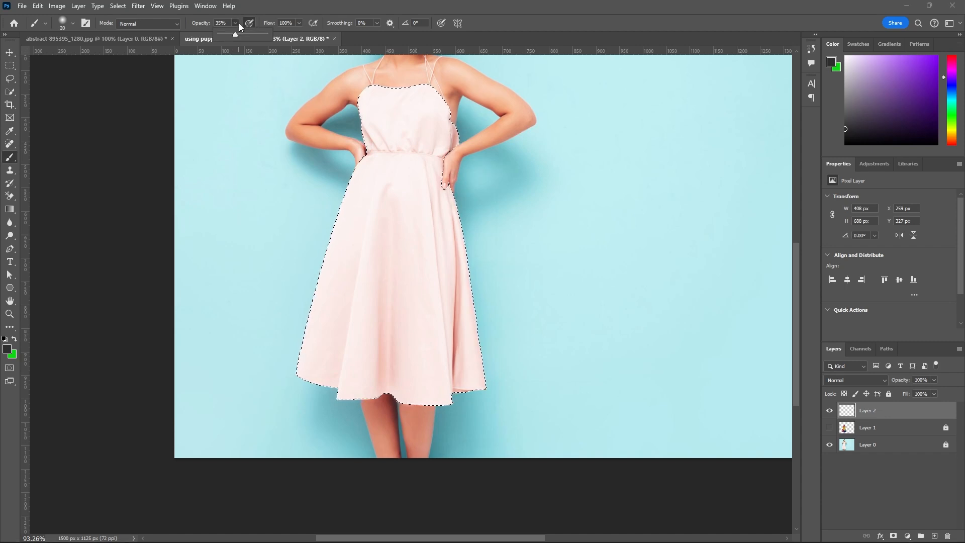
{"action": "left_click", "coordinate": [225, 35]}
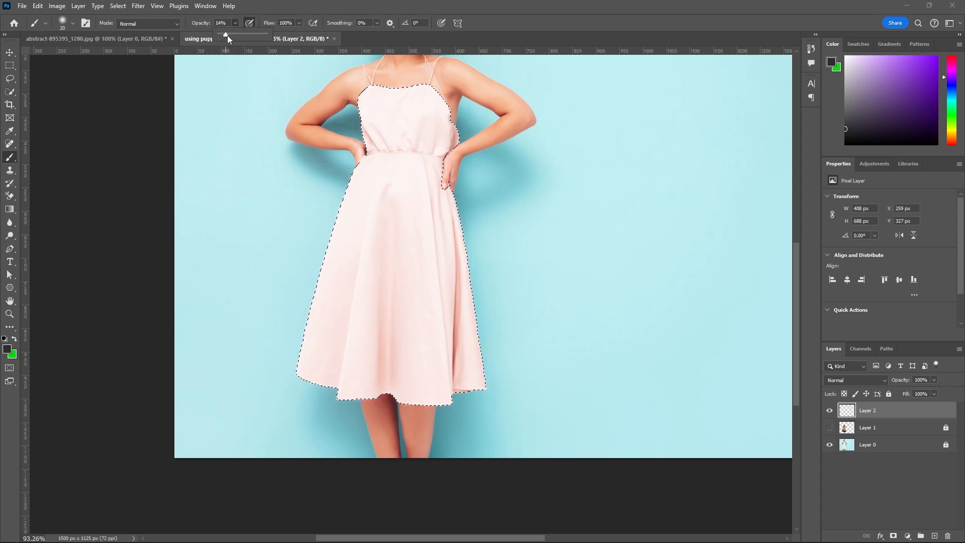
{"action": "left_click_drag", "start_coordinate": [382, 226], "coordinate": [401, 295]}
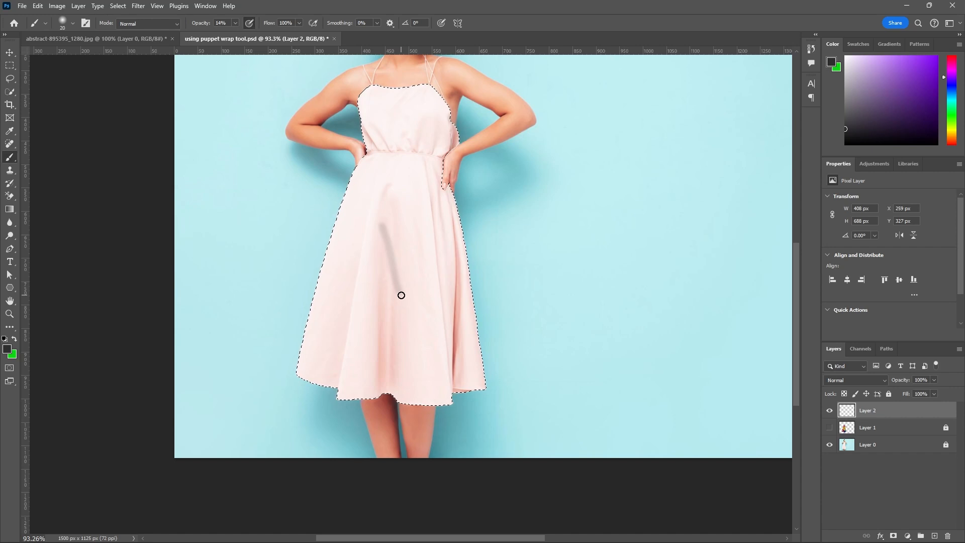
{"action": "key", "text": "ctrl+z"}
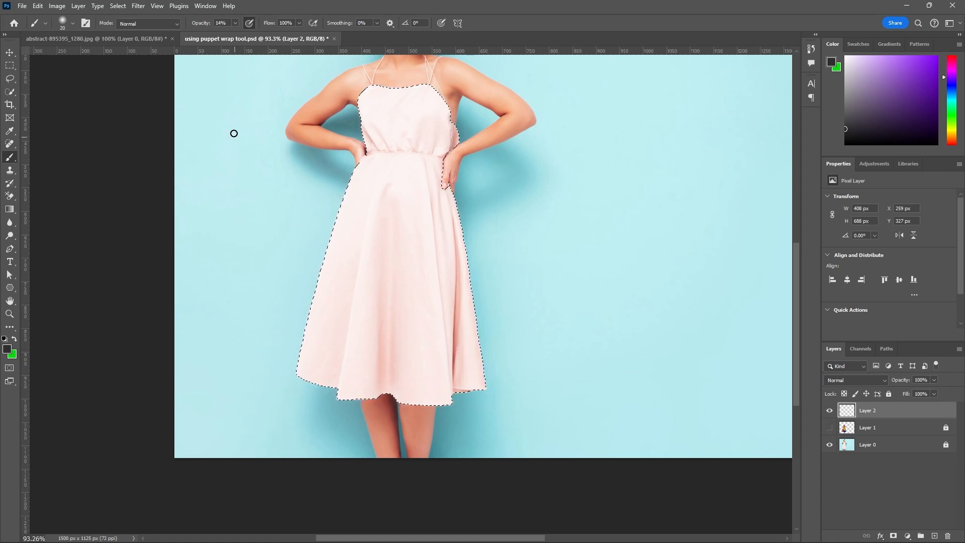
Set the brush opacity to 8% and paint faint shading along the skirt's central fold on Layer 2.
{"action": "left_click", "coordinate": [235, 25]}
{"action": "left_click_drag", "start_coordinate": [235, 29], "coordinate": [233, 31]}
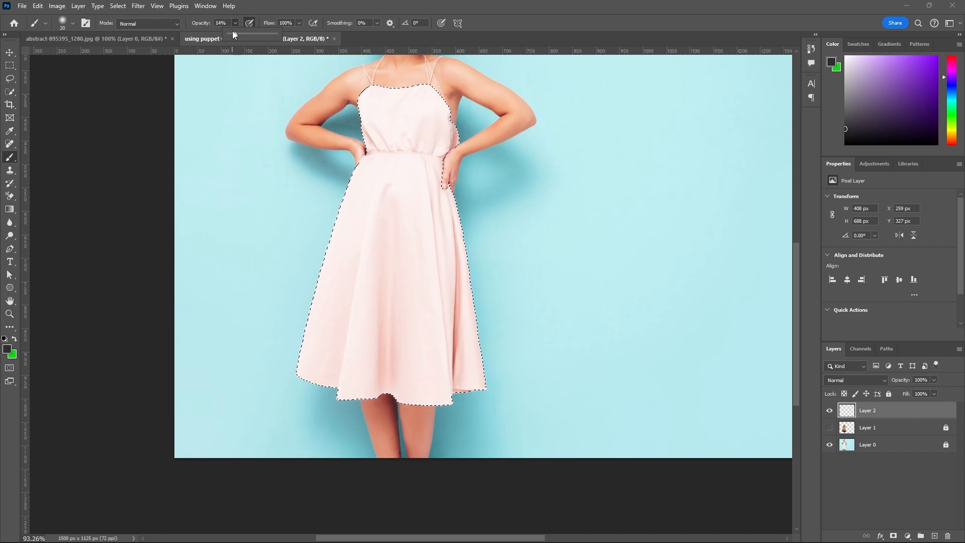
{"action": "left_click", "coordinate": [400, 236]}
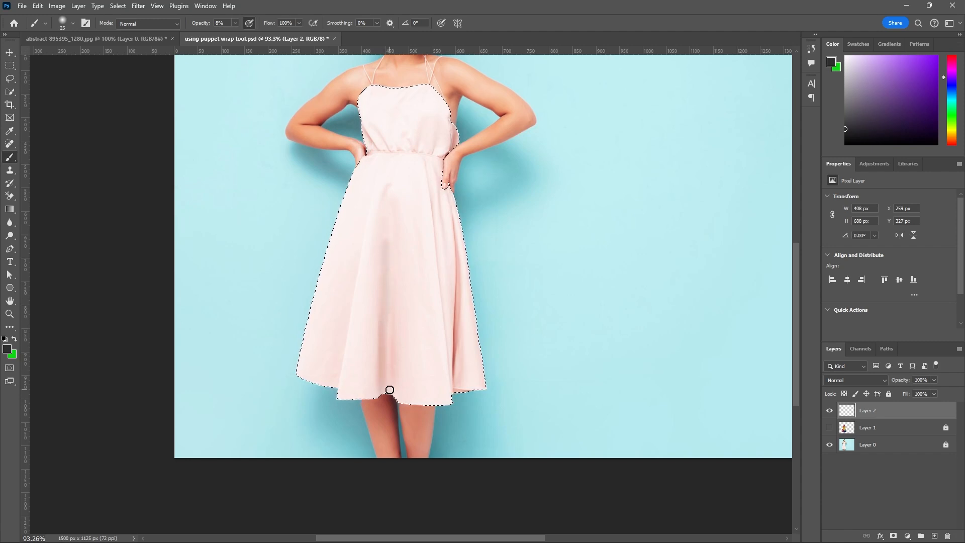
{"action": "key", "text": "bracketleft"}
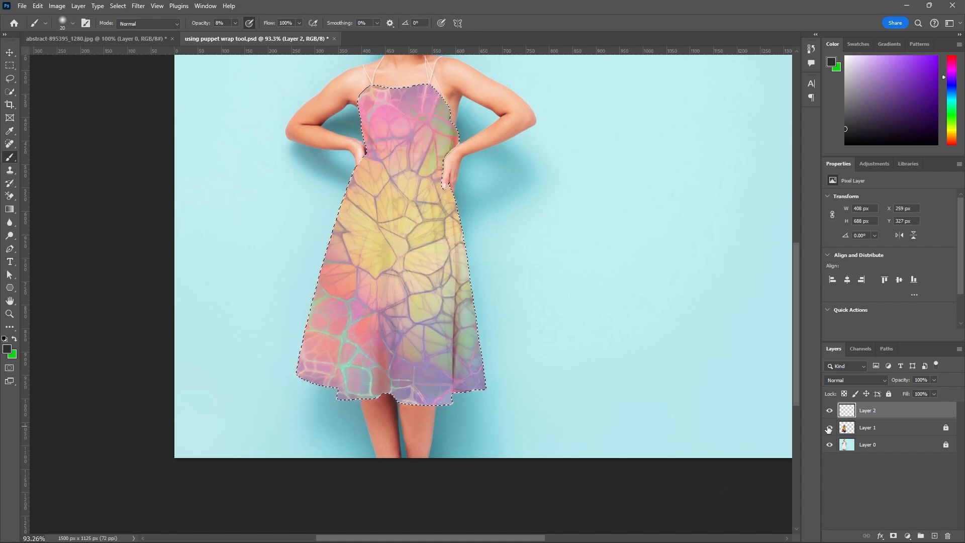
Show and unlock Layer 1, and raise its opacity to 100%.
{"action": "left_click", "coordinate": [829, 428]}
{"action": "left_click", "coordinate": [873, 430]}
{"action": "left_click", "coordinate": [946, 427]}
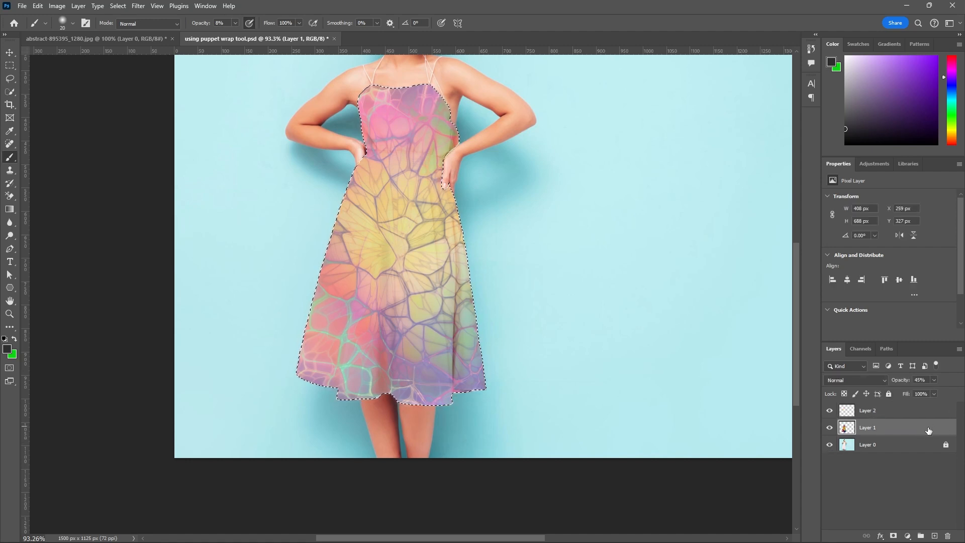
{"action": "left_click", "coordinate": [934, 380]}
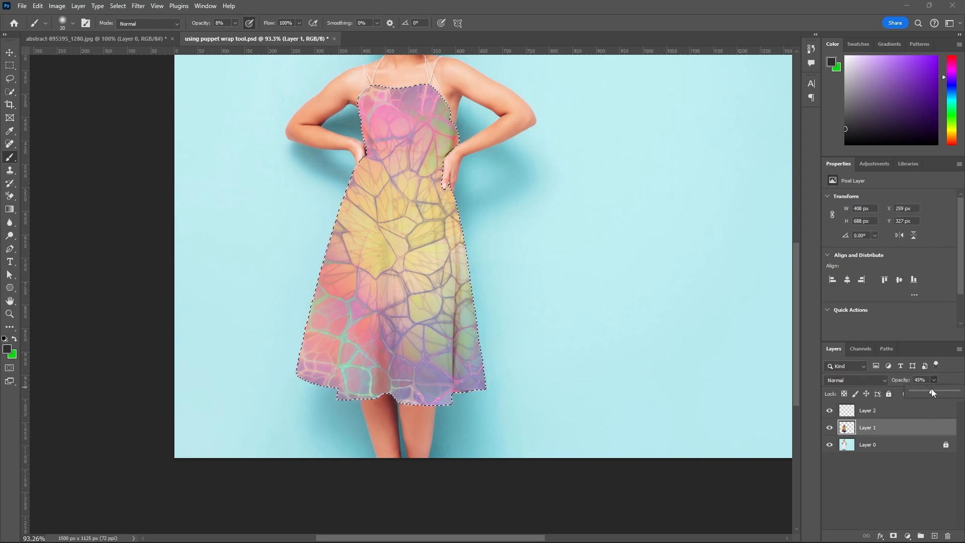
{"action": "left_click_drag", "start_coordinate": [931, 391], "coordinate": [961, 393]}
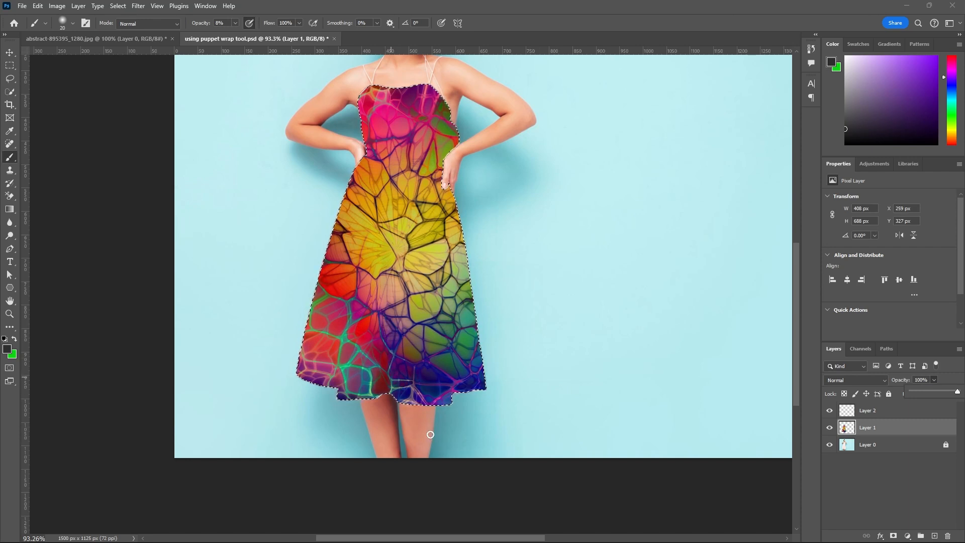
On Layer 2, darken the skirt's central fold with the brush at 12% opacity, and check it with the texture visible.
{"action": "left_click", "coordinate": [858, 414]}
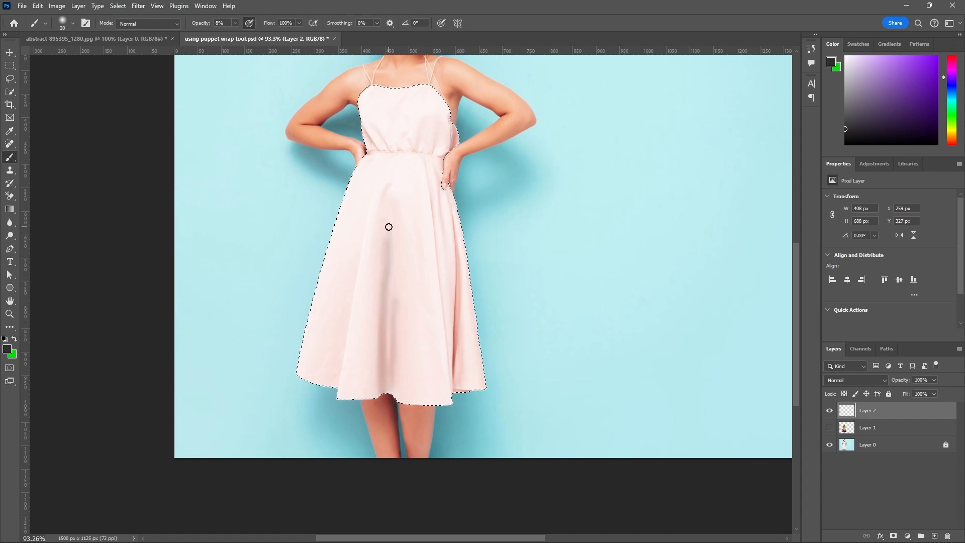
{"action": "left_click", "coordinate": [236, 23]}
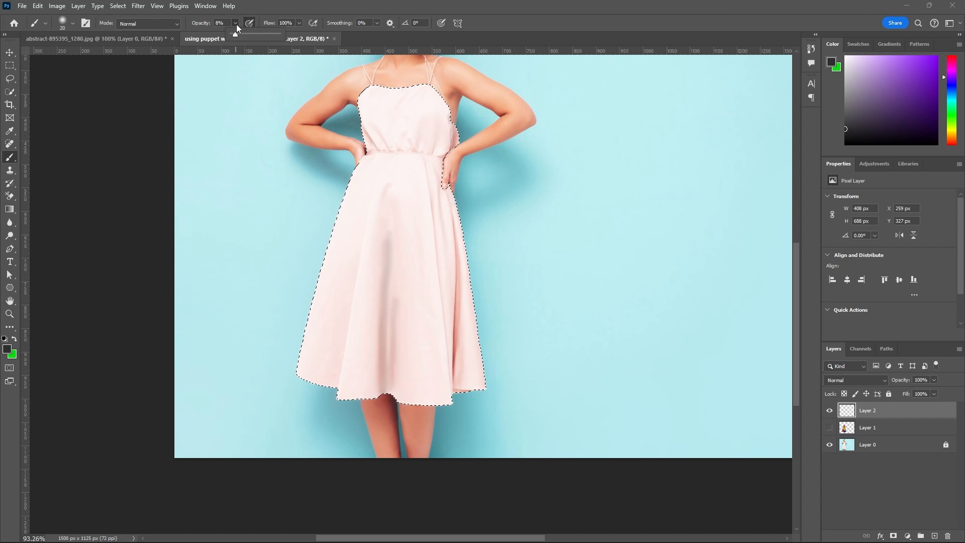
{"action": "left_click_drag", "start_coordinate": [233, 33], "coordinate": [236, 34]}
{"action": "left_click", "coordinate": [382, 392]}
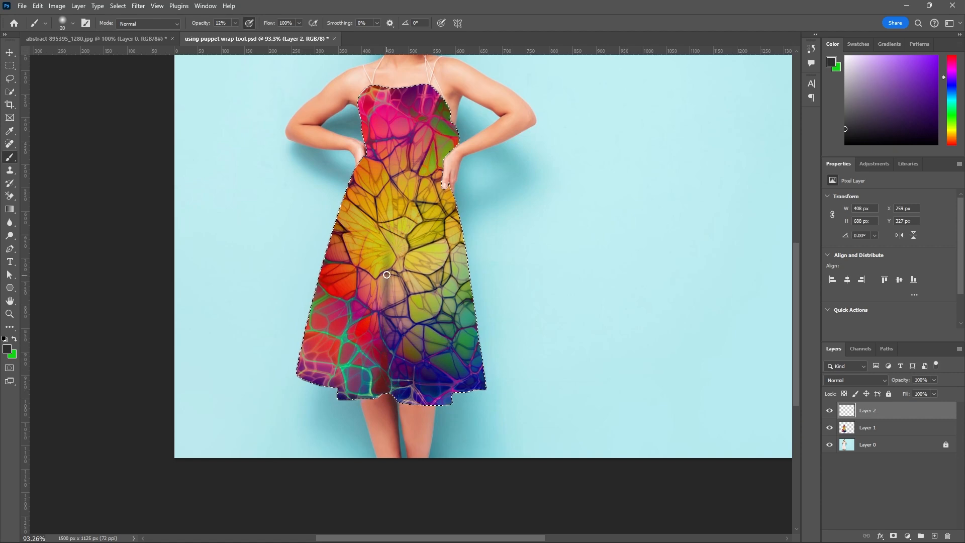
{"action": "scroll", "coordinate": [411, 388], "scroll_direction": "down", "scroll_amount": 3}
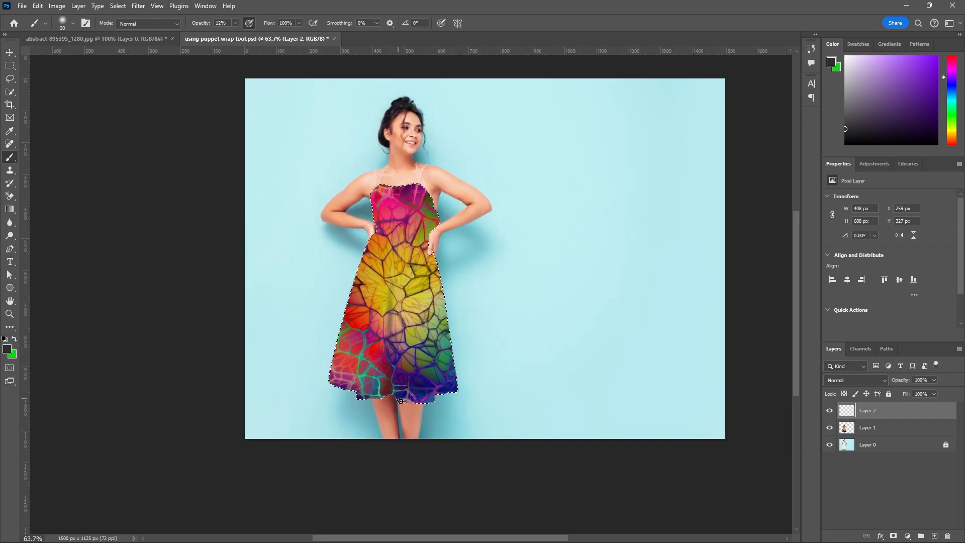
{"action": "scroll", "coordinate": [411, 389], "scroll_direction": "up", "scroll_amount": 4}
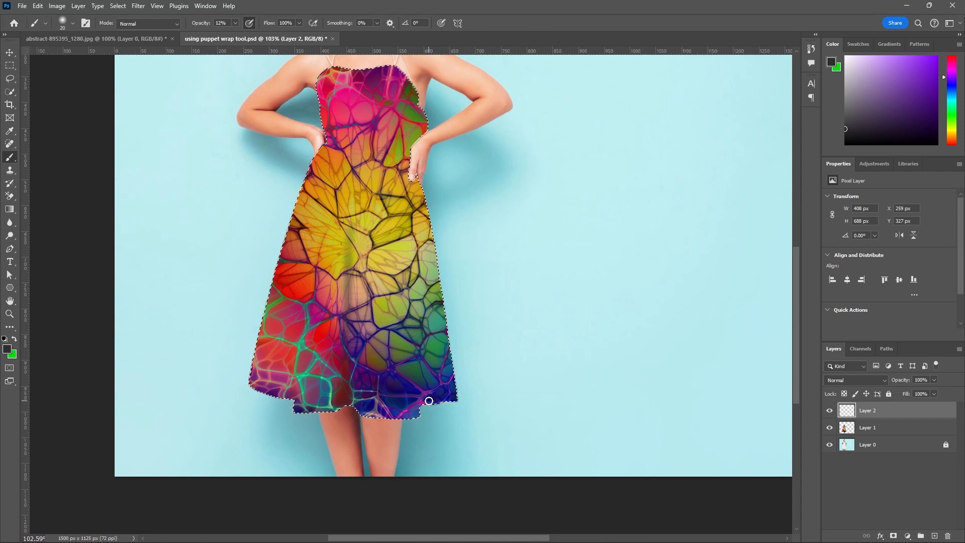
Compare the shading with and without the texture, and brush along the right-hand fold of the skirt with Layer 1 hidden.
{"action": "left_click", "coordinate": [830, 428]}
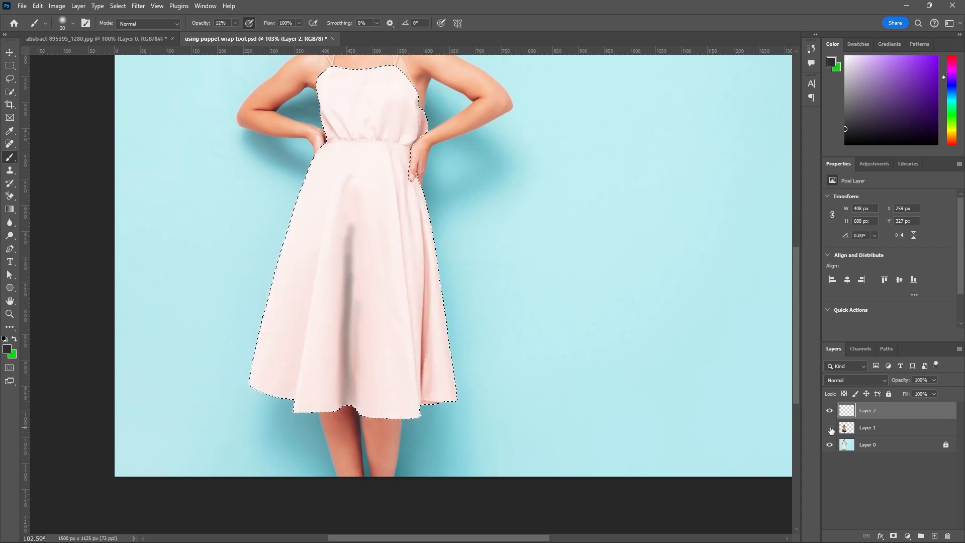
{"action": "left_click", "coordinate": [830, 427]}
{"action": "left_click", "coordinate": [831, 427]}
{"action": "left_click", "coordinate": [830, 428]}
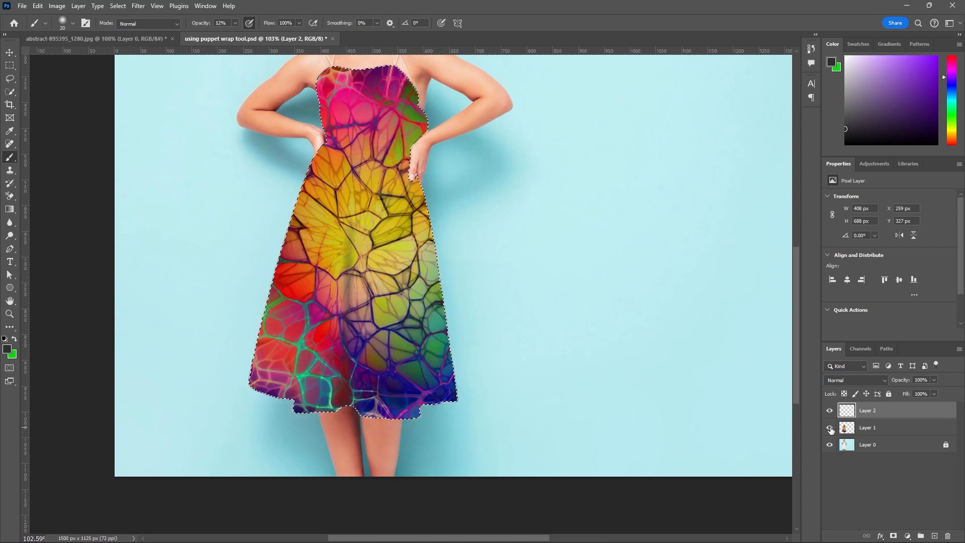
{"action": "left_click", "coordinate": [827, 428]}
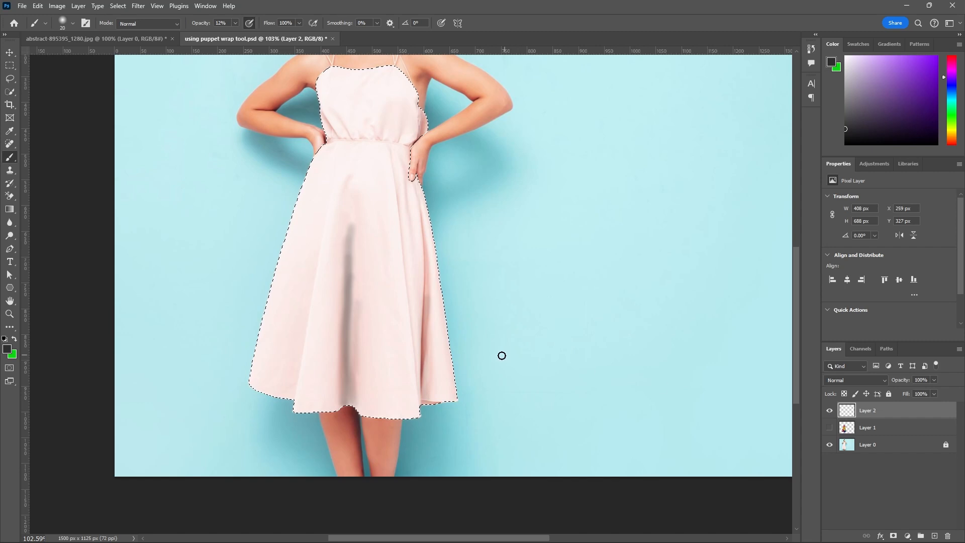
{"action": "left_click_drag", "start_coordinate": [424, 398], "coordinate": [423, 261]}
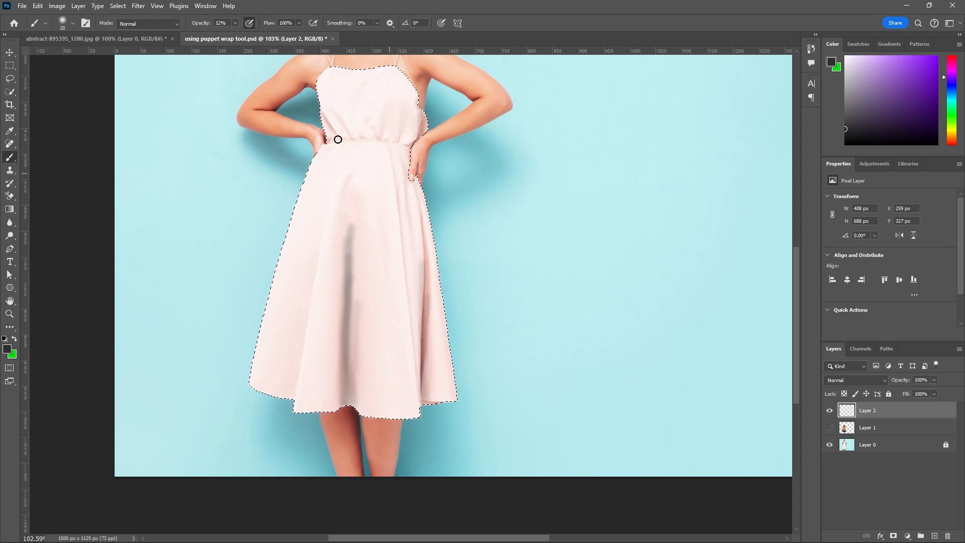
Set the brush opacity to 24%, deepen the right-hand fold's shading from hem to below the hand, and show Layer 1.
{"action": "left_click", "coordinate": [234, 22]}
{"action": "left_click_drag", "start_coordinate": [236, 34], "coordinate": [242, 34]}
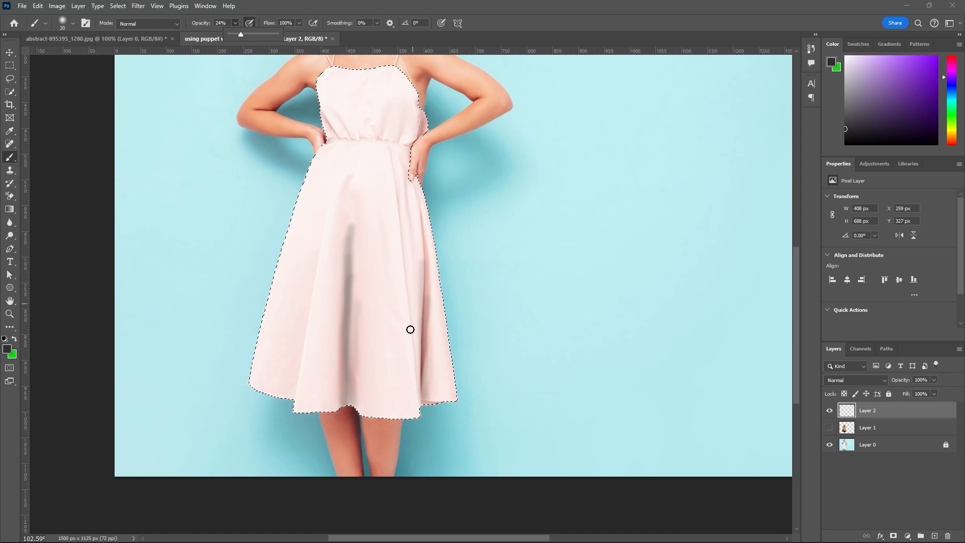
{"action": "left_click_drag", "start_coordinate": [421, 402], "coordinate": [422, 209]}
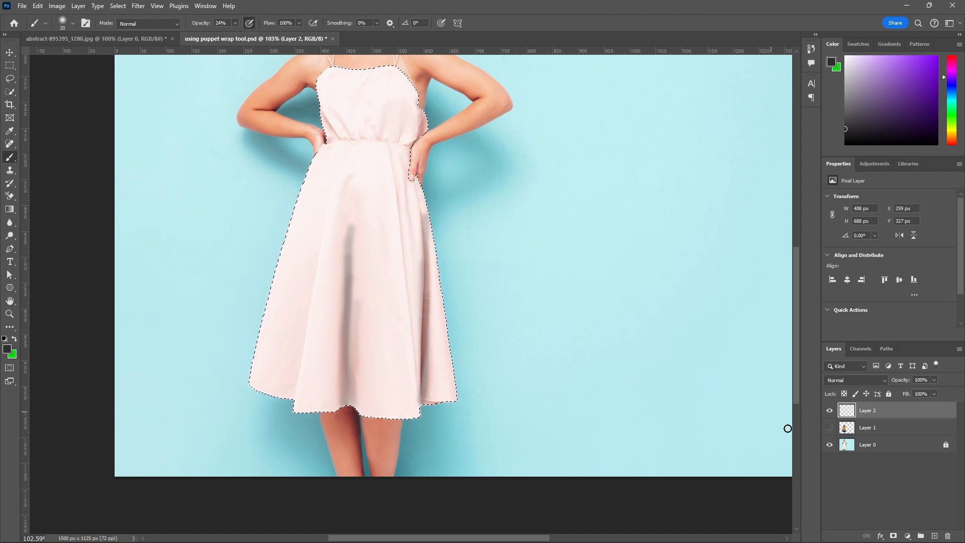
{"action": "left_click", "coordinate": [830, 427]}
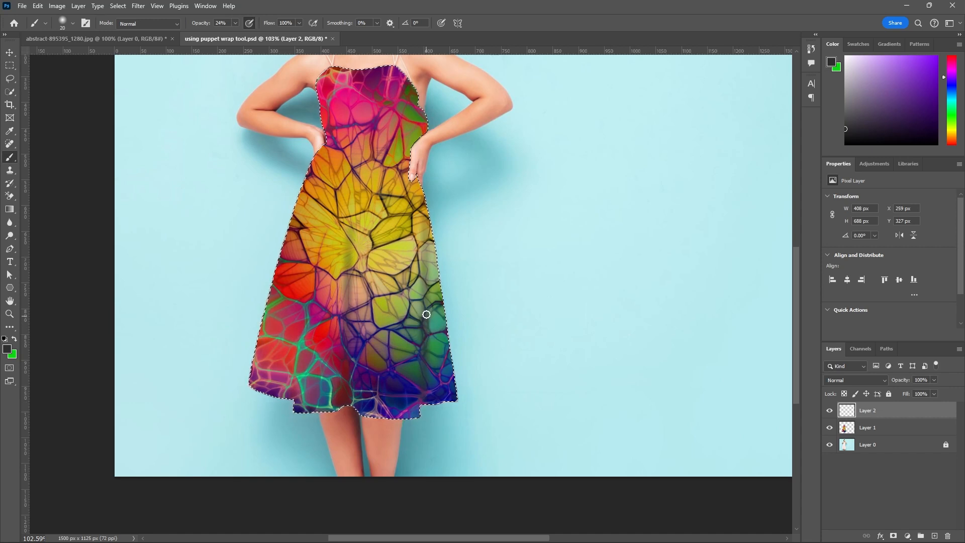
Brush more shading up the right-hand fold of the skirt with the texture visible, and check the whole dress.
{"action": "left_click_drag", "start_coordinate": [426, 292], "coordinate": [425, 221]}
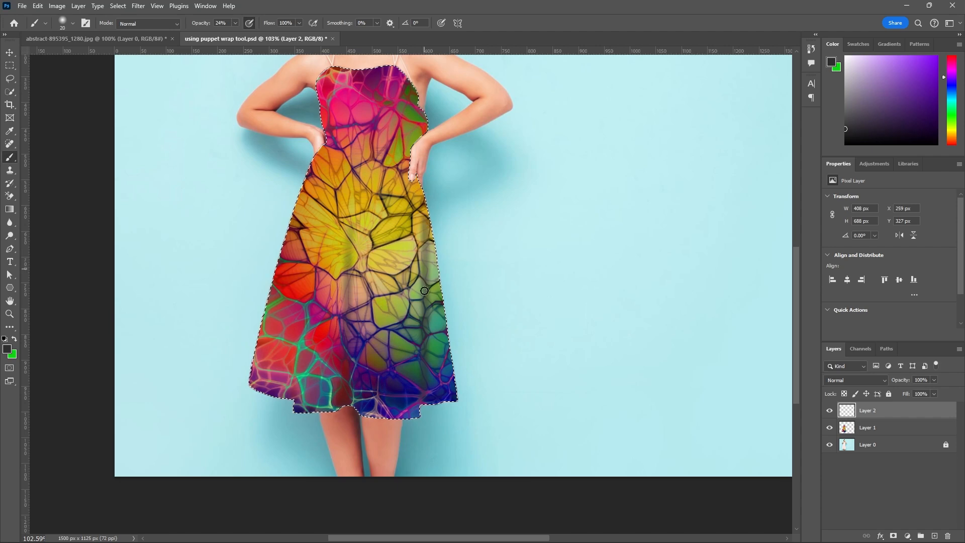
{"action": "mouse_move", "coordinate": [426, 405]}
{"action": "left_mouse_down"}
{"action": "mouse_move", "coordinate": [425, 315]}
{"action": "mouse_move", "coordinate": [424, 335]}
{"action": "left_mouse_up"}
{"action": "scroll", "coordinate": [459, 409], "scroll_direction": "down", "scroll_amount": 4}
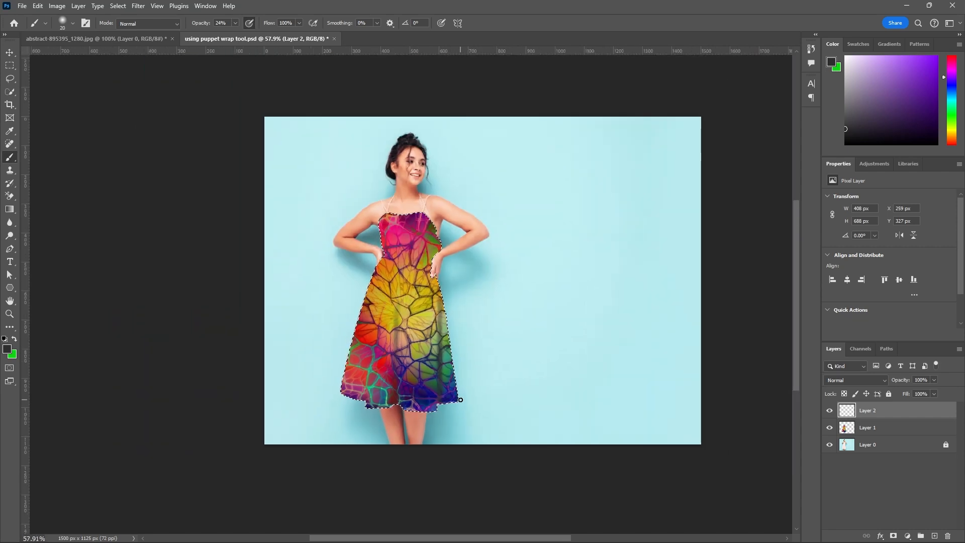
{"action": "scroll", "coordinate": [403, 419], "scroll_direction": "up", "scroll_amount": 4}
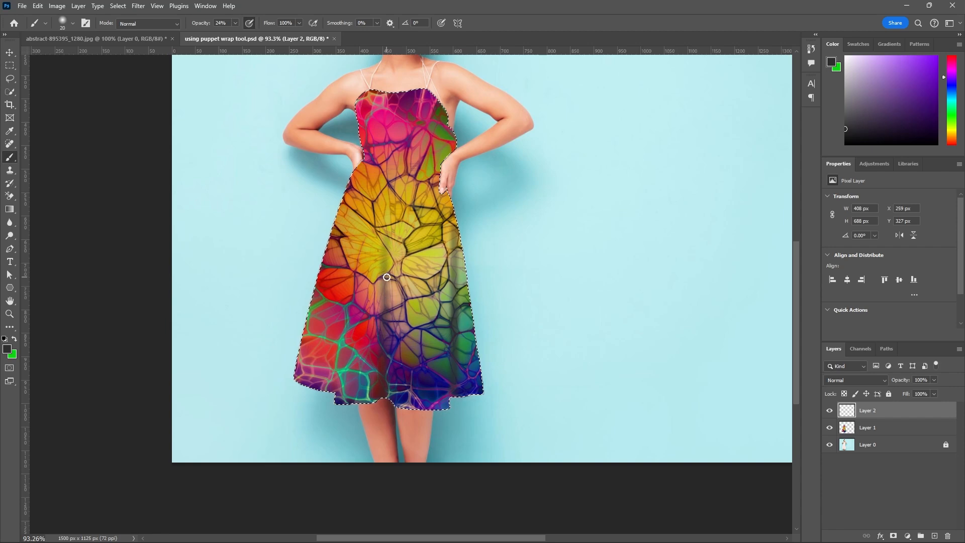
{"action": "scroll", "coordinate": [387, 278], "scroll_direction": "down", "scroll_amount": 5}
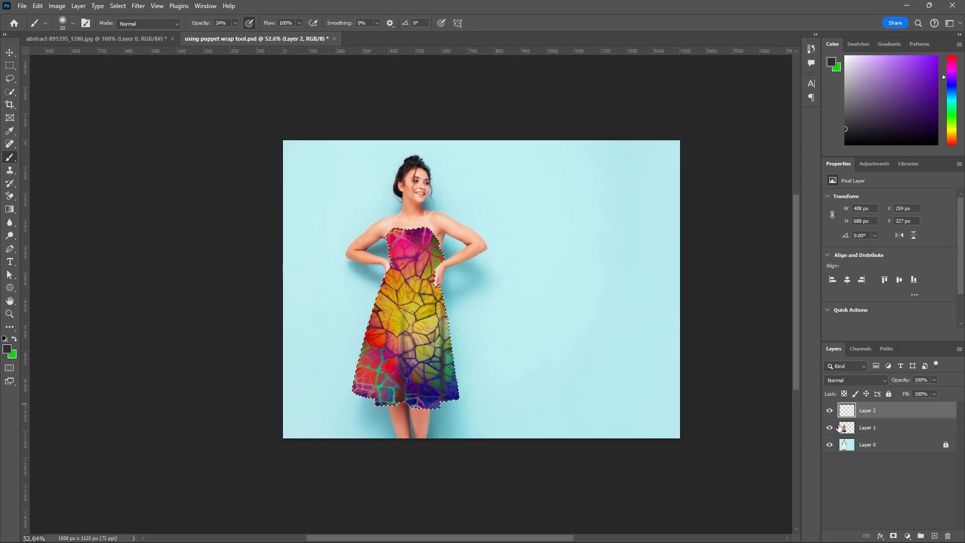
Compare the dress with Layer 1 hidden and shown, and shade the left-hand fold of the skirt on Layer 2.
{"action": "left_click", "coordinate": [830, 428]}
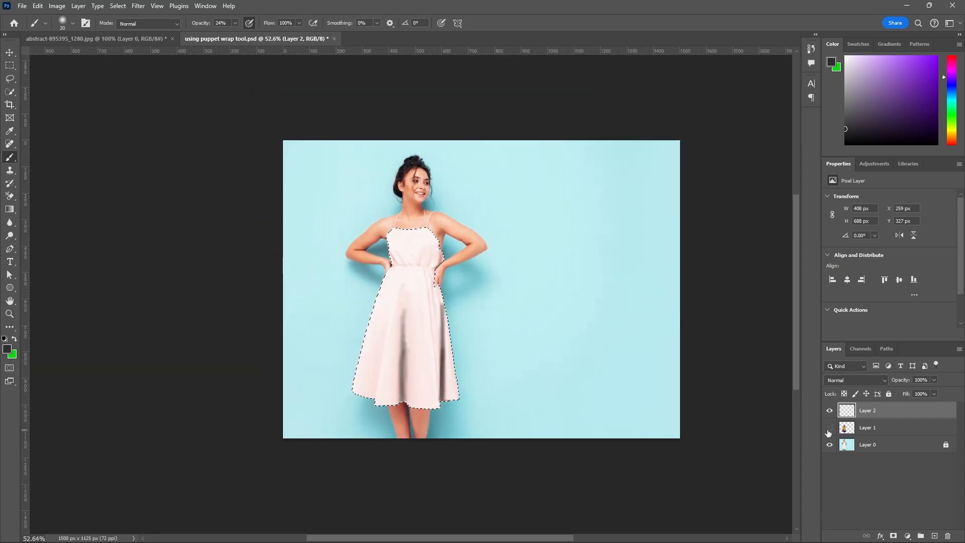
{"action": "left_click", "coordinate": [829, 431]}
{"action": "left_click", "coordinate": [829, 431]}
{"action": "left_click", "coordinate": [829, 429]}
{"action": "scroll", "coordinate": [393, 411], "scroll_direction": "up", "scroll_amount": 4}
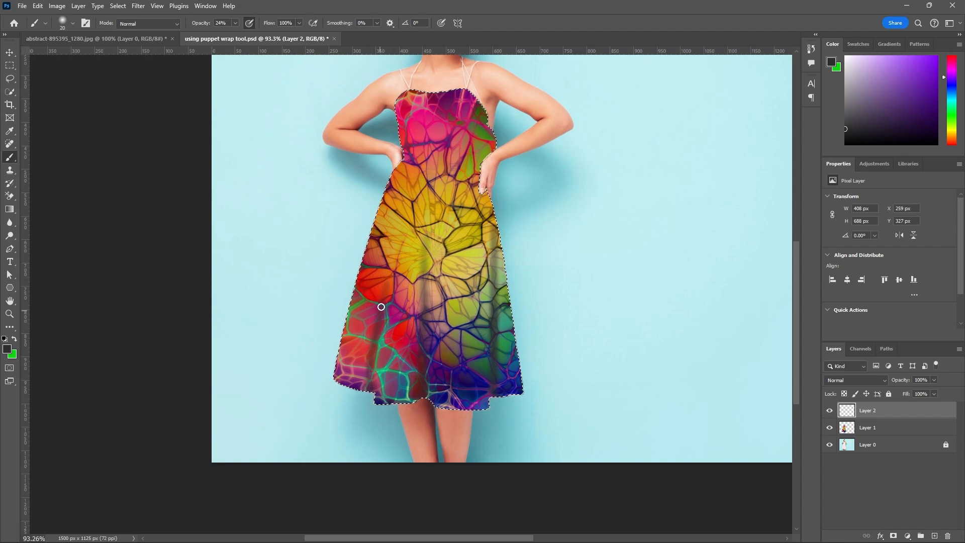
{"action": "scroll", "coordinate": [484, 401], "scroll_direction": "down", "scroll_amount": 3}
{"action": "scroll", "coordinate": [484, 402], "scroll_direction": "down", "scroll_amount": 1}
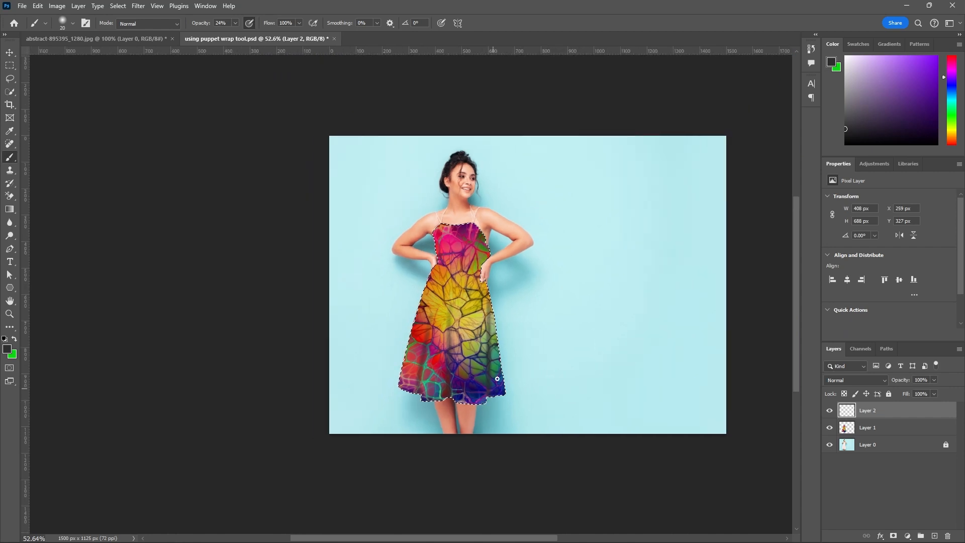
{"action": "scroll", "coordinate": [512, 314], "scroll_direction": "up", "scroll_amount": 1}
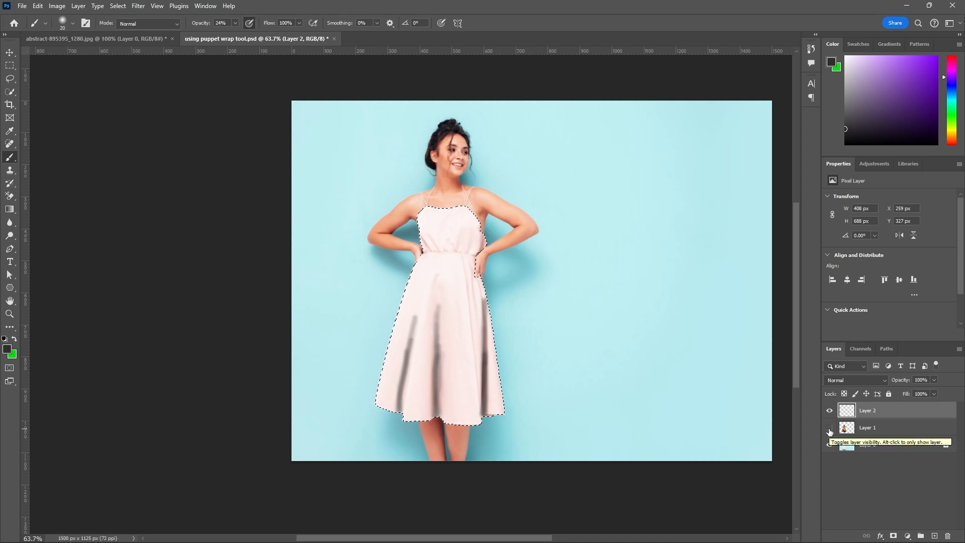
Compare the plain dress with and without the Layer 2 shading, and show Layer 1 again.
{"action": "left_click", "coordinate": [830, 411]}
{"action": "left_click", "coordinate": [830, 411]}
{"action": "left_click", "coordinate": [830, 411]}
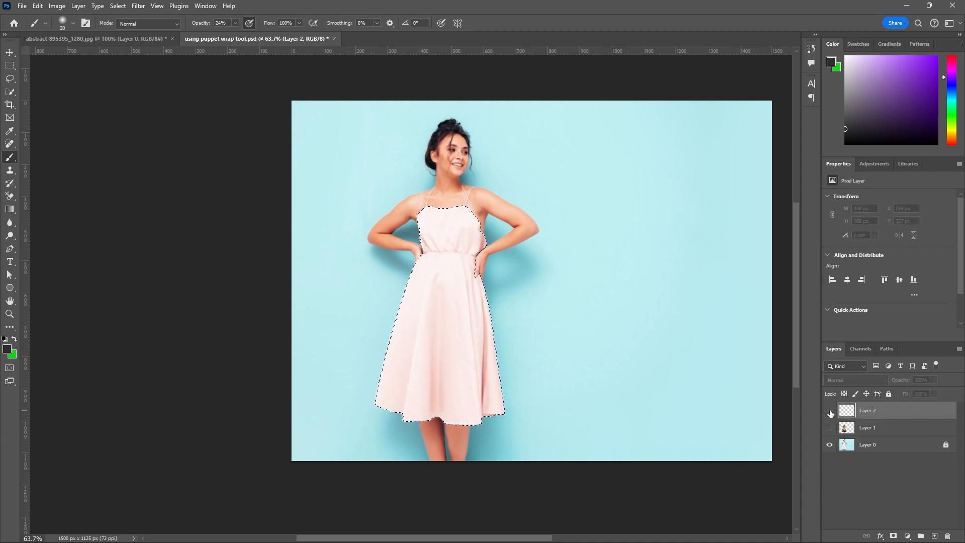
{"action": "left_click", "coordinate": [830, 411]}
{"action": "left_click", "coordinate": [830, 412]}
{"action": "left_click", "coordinate": [830, 412]}
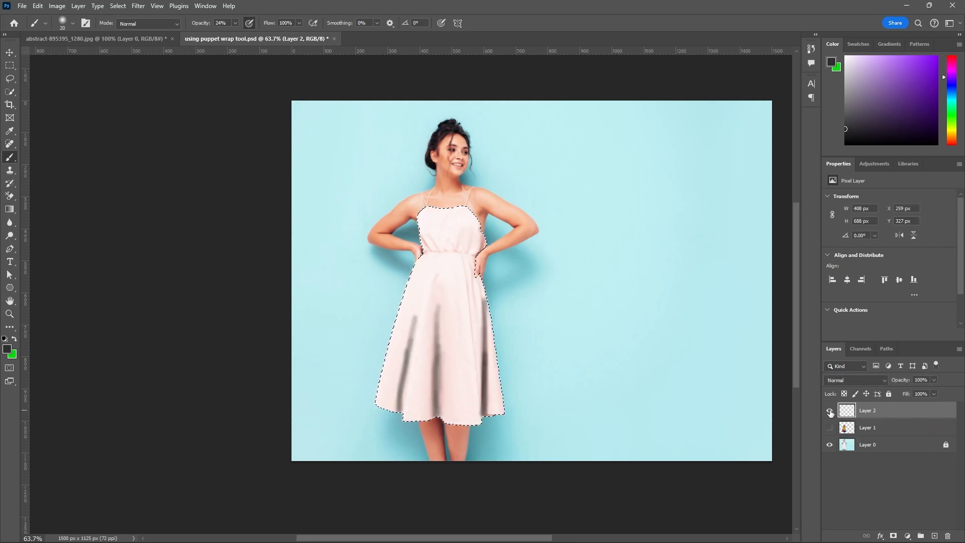
{"action": "left_click", "coordinate": [830, 427]}
Hide Layer 1, brush two thin folds below the waist beside the right-hand hand at 8 px, and check them with the texture shown.
{"action": "scroll", "coordinate": [489, 288], "scroll_direction": "up", "scroll_amount": 4}
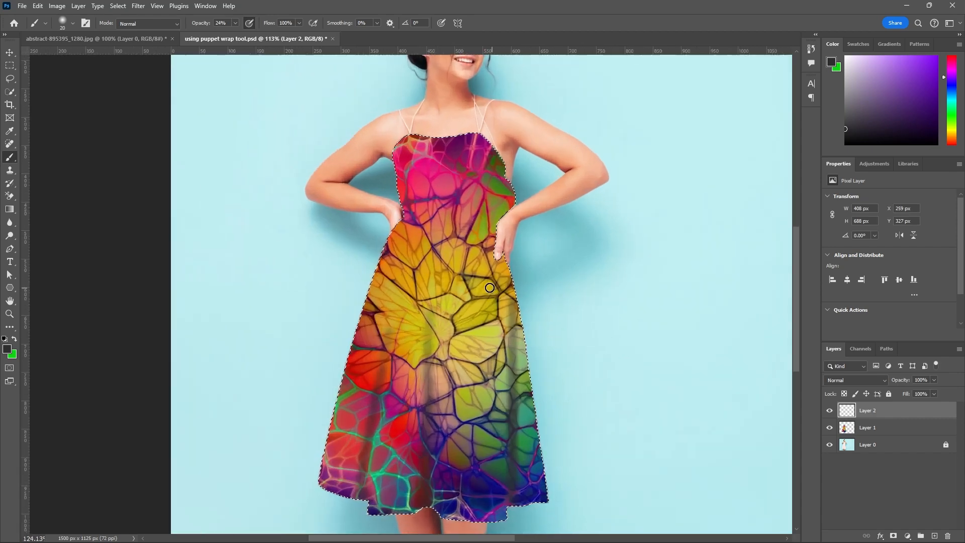
{"action": "scroll", "coordinate": [490, 287], "scroll_direction": "up", "scroll_amount": 2}
{"action": "left_click", "coordinate": [830, 428]}
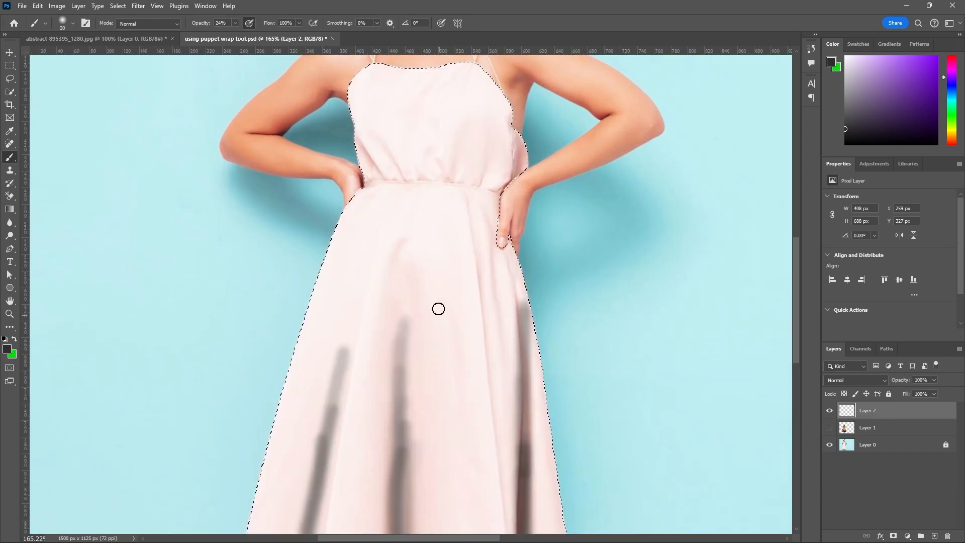
{"action": "key", "text": "bracketleft"}
{"action": "left_click_drag", "start_coordinate": [473, 222], "coordinate": [490, 403]}
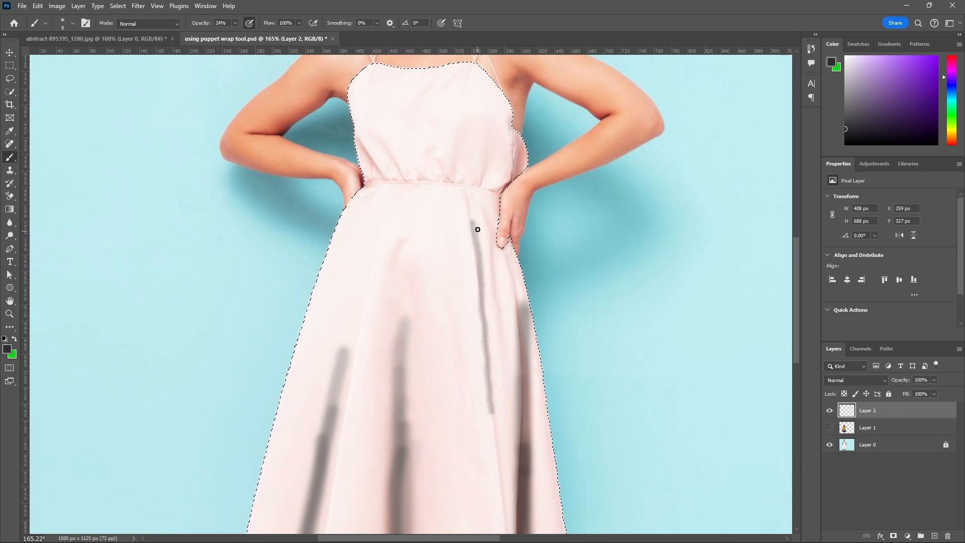
{"action": "left_click_drag", "start_coordinate": [473, 222], "coordinate": [484, 337]}
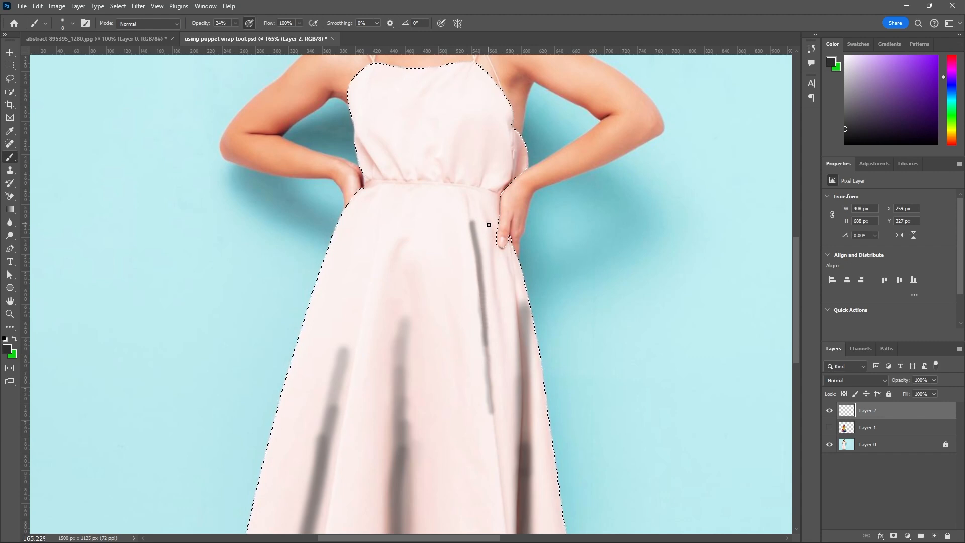
{"action": "left_click_drag", "start_coordinate": [489, 224], "coordinate": [496, 322]}
{"action": "left_click", "coordinate": [830, 427]}
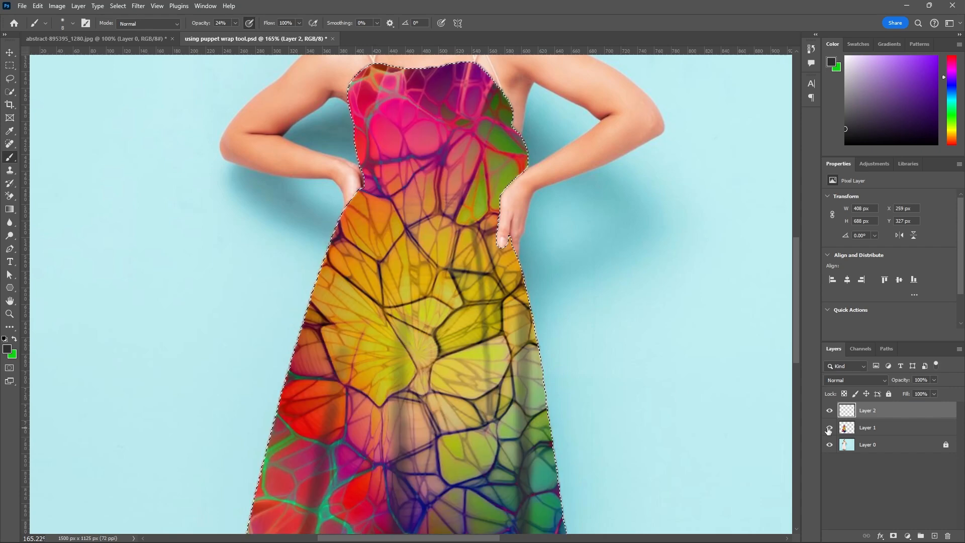
{"action": "scroll", "coordinate": [469, 258], "scroll_direction": "down", "scroll_amount": 3}
{"action": "scroll", "coordinate": [470, 258], "scroll_direction": "down", "scroll_amount": 4}
{"action": "scroll", "coordinate": [469, 258], "scroll_direction": "up", "scroll_amount": 6}
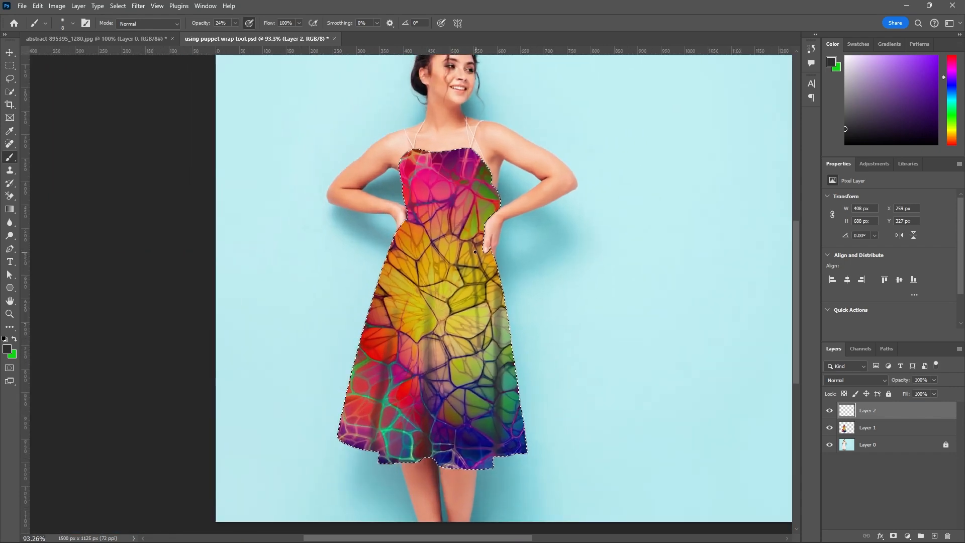
{"action": "scroll", "coordinate": [546, 316], "scroll_direction": "down", "scroll_amount": 5}
{"action": "scroll", "coordinate": [547, 317], "scroll_direction": "down", "scroll_amount": 2}
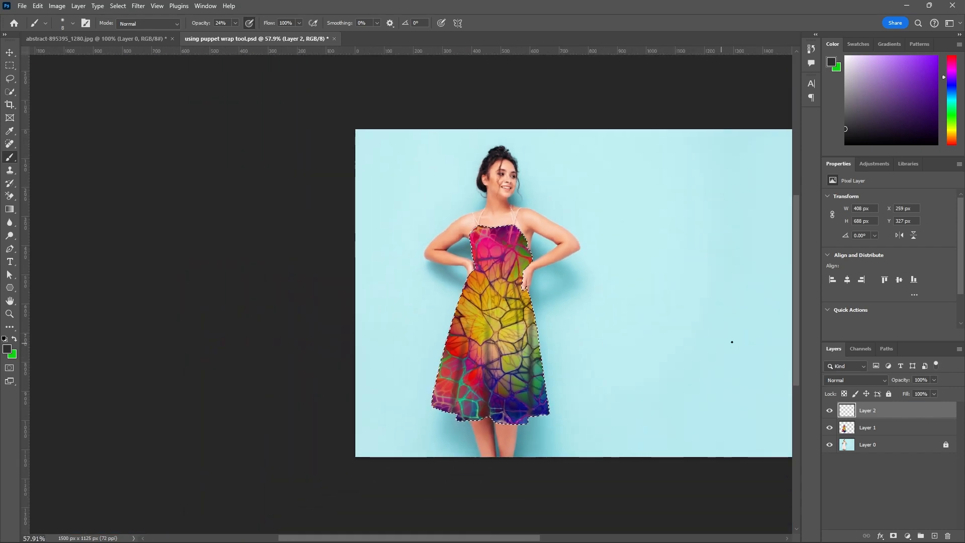
With Layer 1 hidden, shade the bodice's right edge above the hand with a 10 px brush, and compare it against the texture.
{"action": "left_click", "coordinate": [830, 428]}
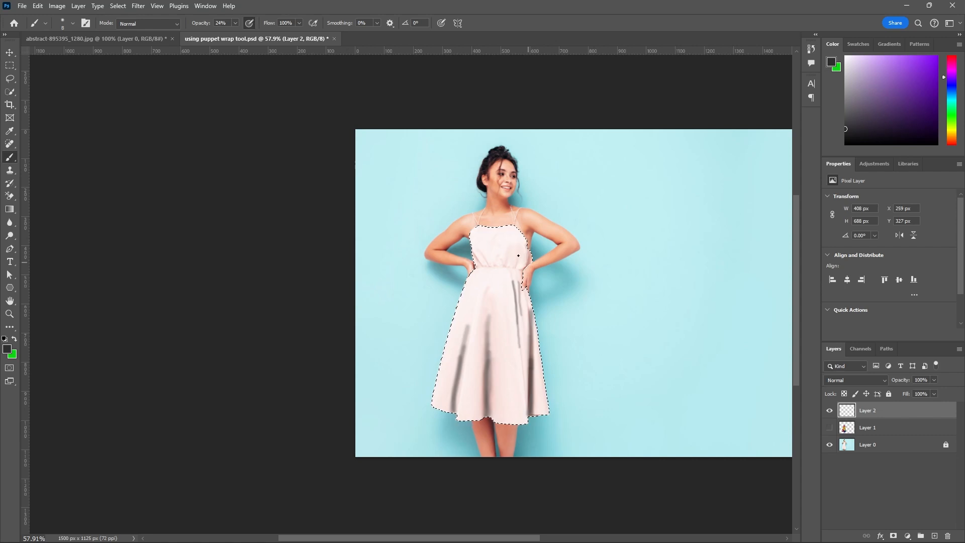
{"action": "scroll", "coordinate": [518, 256], "scroll_direction": "up", "scroll_amount": 6}
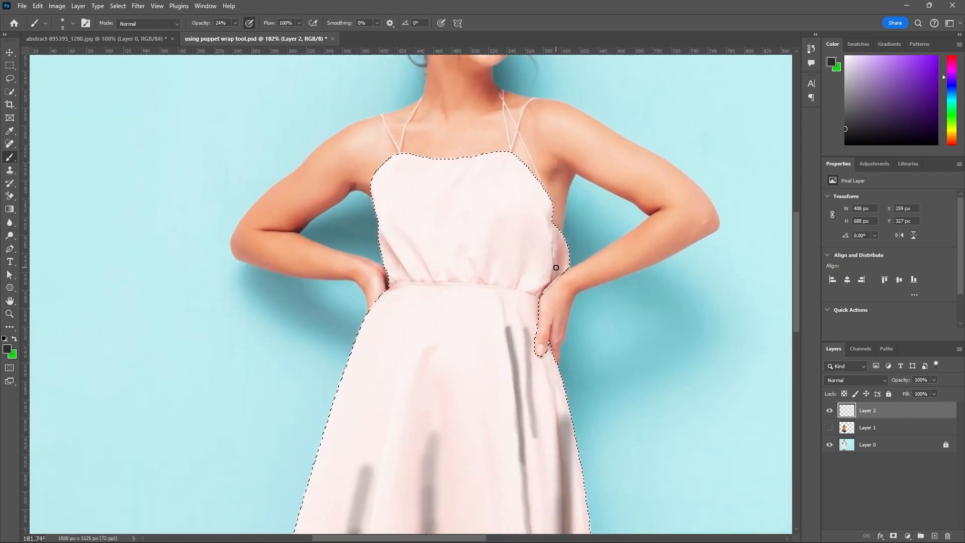
{"action": "key", "text": "bracketright"}
{"action": "key", "text": "bracketright"}
{"action": "left_click", "coordinate": [830, 428]}
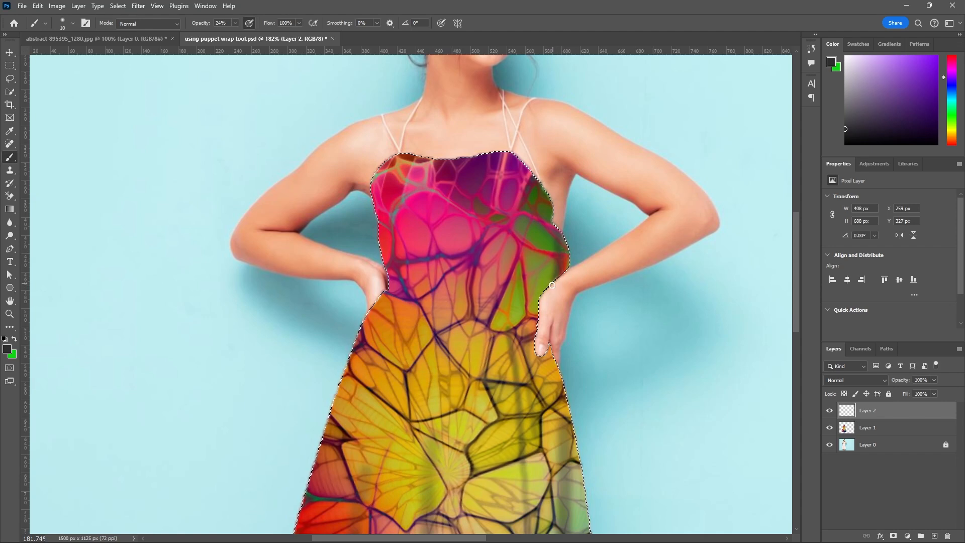
{"action": "left_click", "coordinate": [830, 428]}
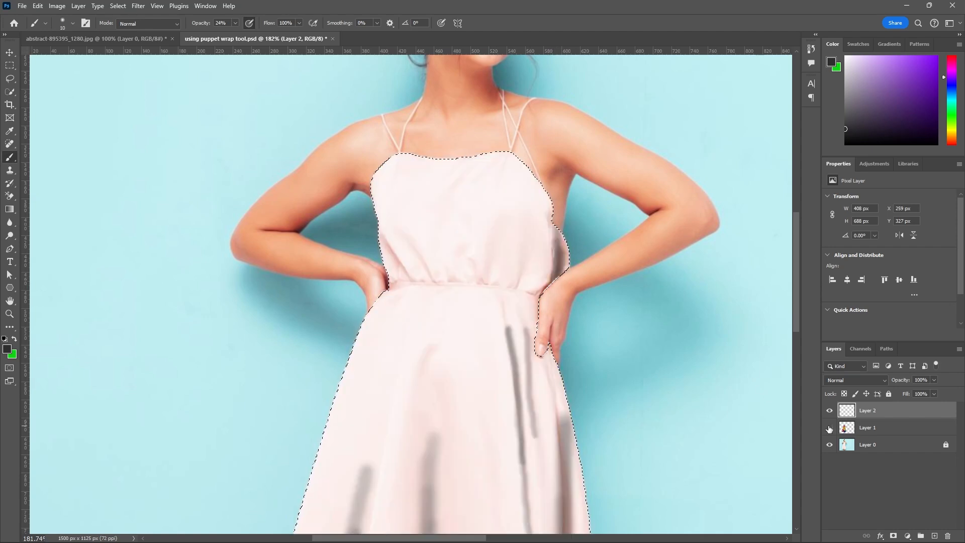
{"action": "left_click", "coordinate": [830, 428]}
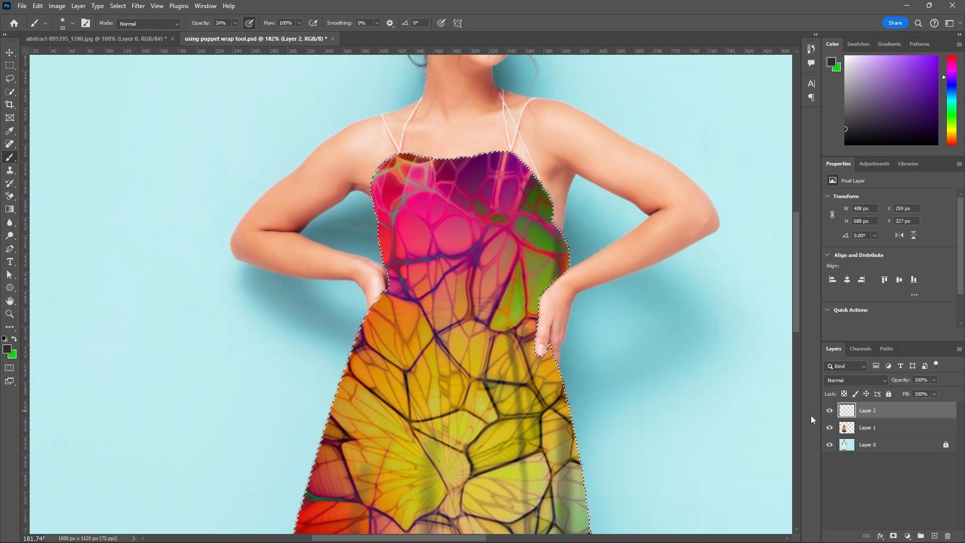
Hide Layer 1 and use a smaller brush to shade the short gathered folds of the bodice just above the waistband.
{"action": "left_click", "coordinate": [830, 428]}
{"action": "key", "text": "bracketright"}
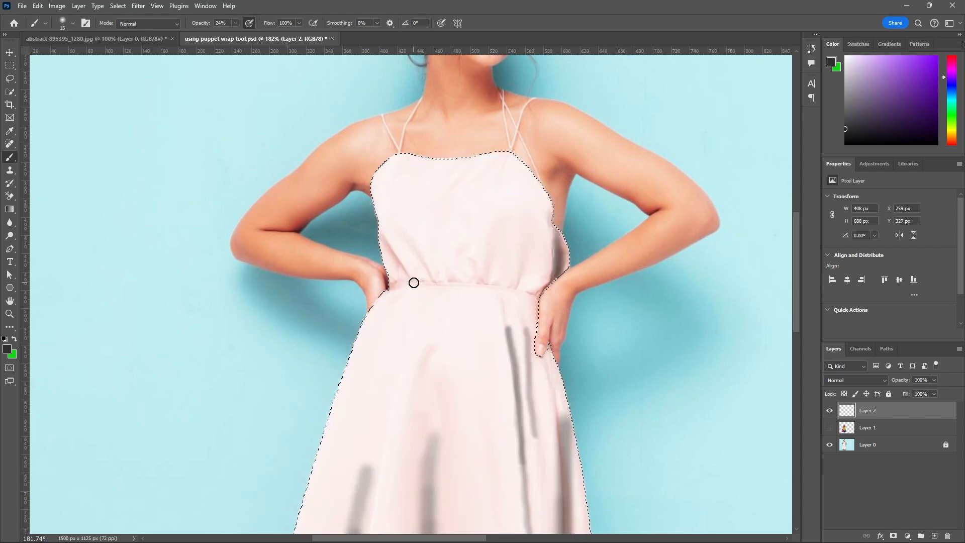
{"action": "key", "text": "bracketleft"}
{"action": "key", "text": "bracketleft"}
{"action": "key", "text": "bracketleft"}
{"action": "scroll", "coordinate": [402, 276], "scroll_direction": "up", "scroll_amount": 3}
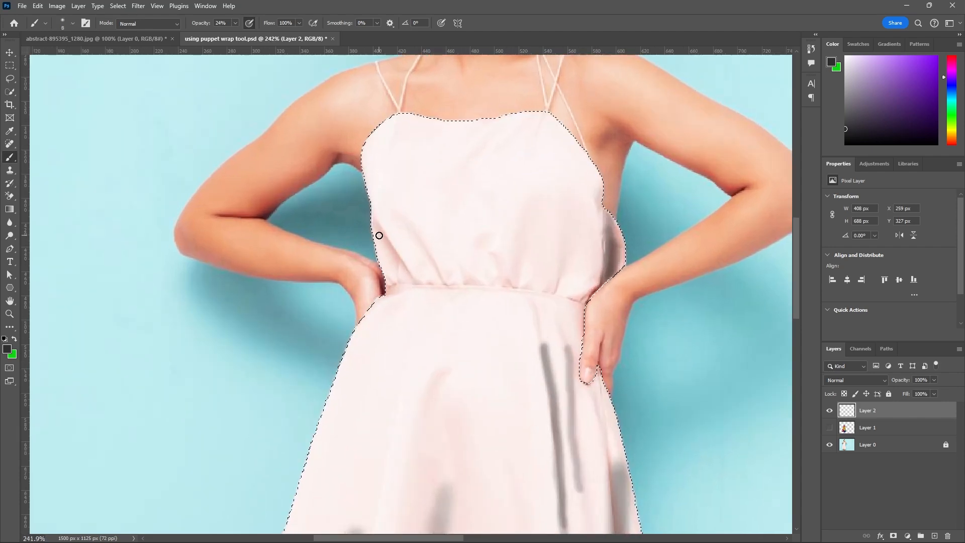
{"action": "mouse_move", "coordinate": [379, 235]}
{"action": "left_mouse_down"}
{"action": "mouse_move", "coordinate": [406, 276]}
{"action": "mouse_move", "coordinate": [379, 231]}
{"action": "mouse_move", "coordinate": [407, 275]}
{"action": "mouse_move", "coordinate": [430, 257]}
{"action": "mouse_move", "coordinate": [443, 278]}
{"action": "left_mouse_up"}
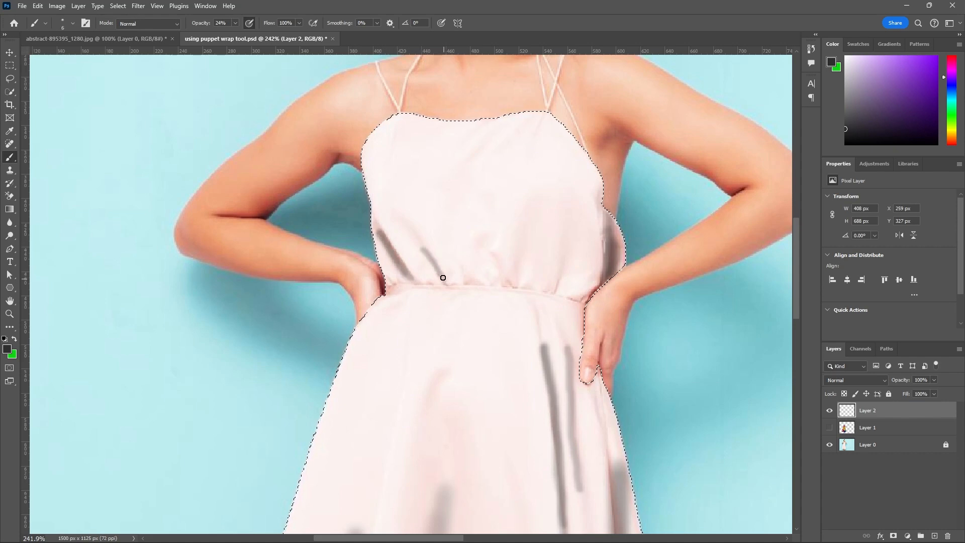
{"action": "left_click_drag", "start_coordinate": [420, 244], "coordinate": [442, 282]}
{"action": "left_click", "coordinate": [459, 274]}
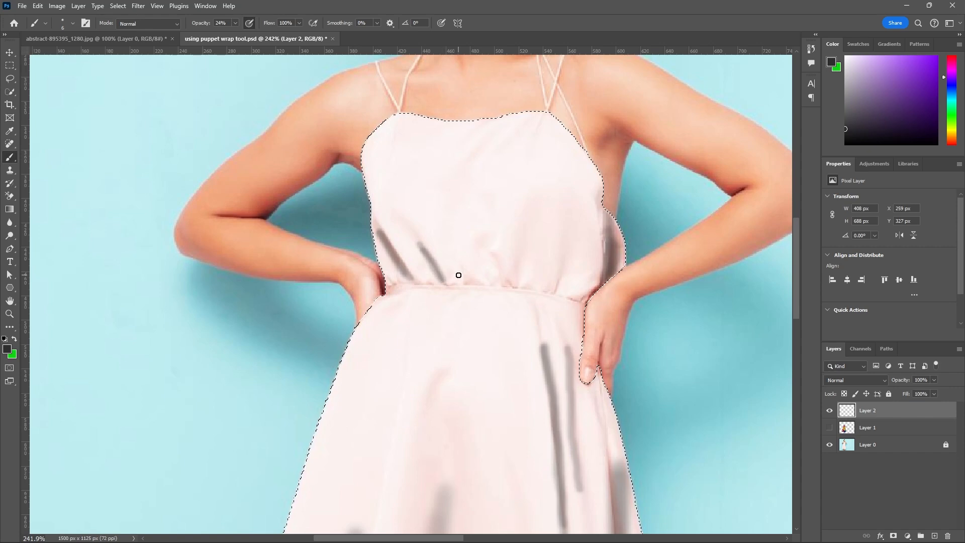
{"action": "mouse_move", "coordinate": [491, 261]}
{"action": "left_mouse_down"}
{"action": "mouse_move", "coordinate": [514, 290]}
{"action": "mouse_move", "coordinate": [519, 267]}
{"action": "mouse_move", "coordinate": [557, 272]}
{"action": "left_mouse_up"}
{"action": "key", "text": "["}
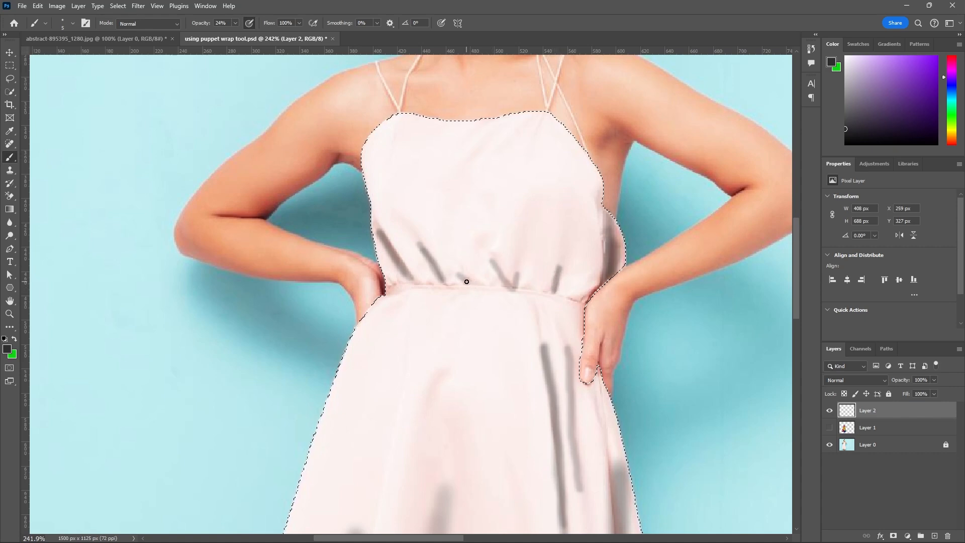
Brush short shadows along the waistband, between the gathers and at both ends beside the hands.
{"action": "scroll", "coordinate": [459, 289], "scroll_direction": "up", "scroll_amount": 2}
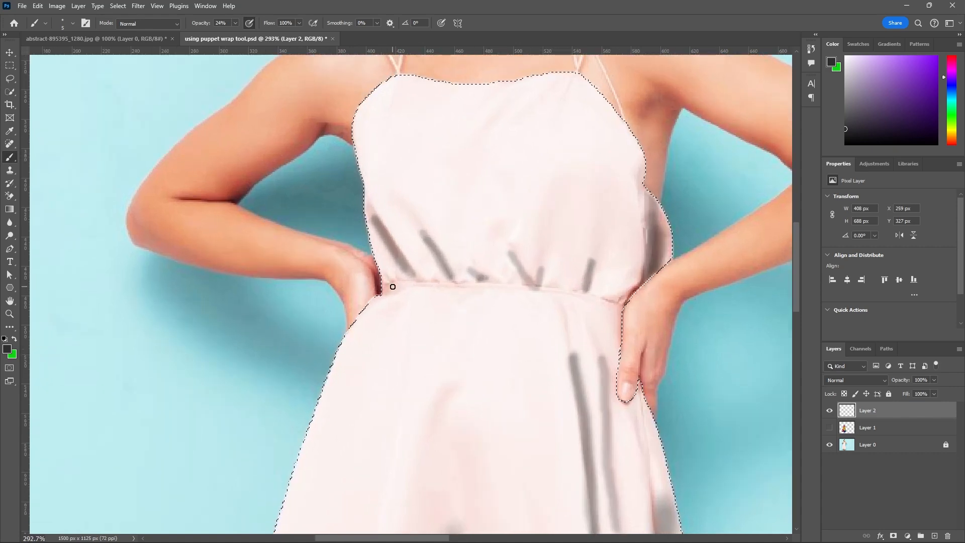
{"action": "left_click_drag", "start_coordinate": [421, 280], "coordinate": [430, 280]}
{"action": "left_click_drag", "start_coordinate": [547, 286], "coordinate": [626, 298]}
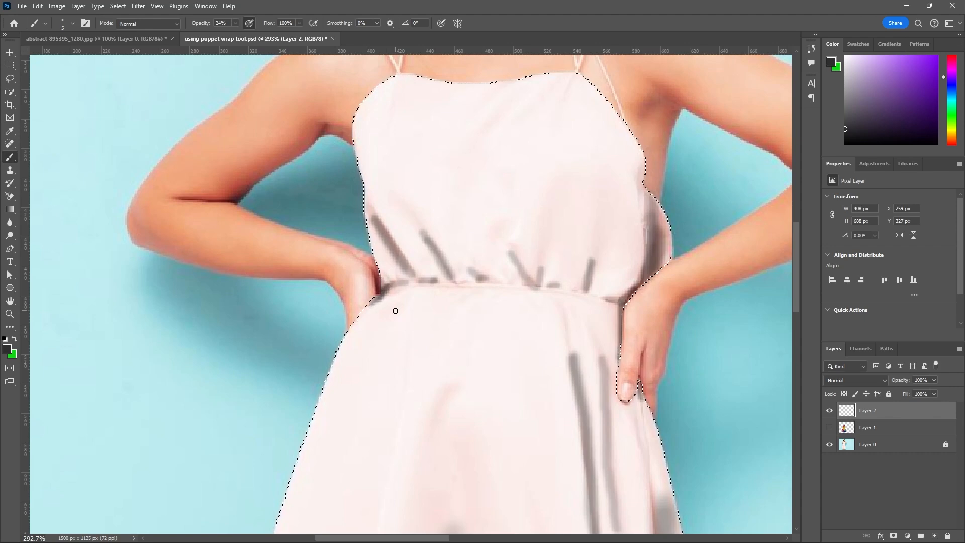
{"action": "scroll", "coordinate": [400, 332], "scroll_direction": "down", "scroll_amount": 2}
Shade the diagonal crease of the upper bodice below the neckline, and add a small dab to the left of it.
{"action": "scroll", "coordinate": [481, 172], "scroll_direction": "up", "scroll_amount": 1}
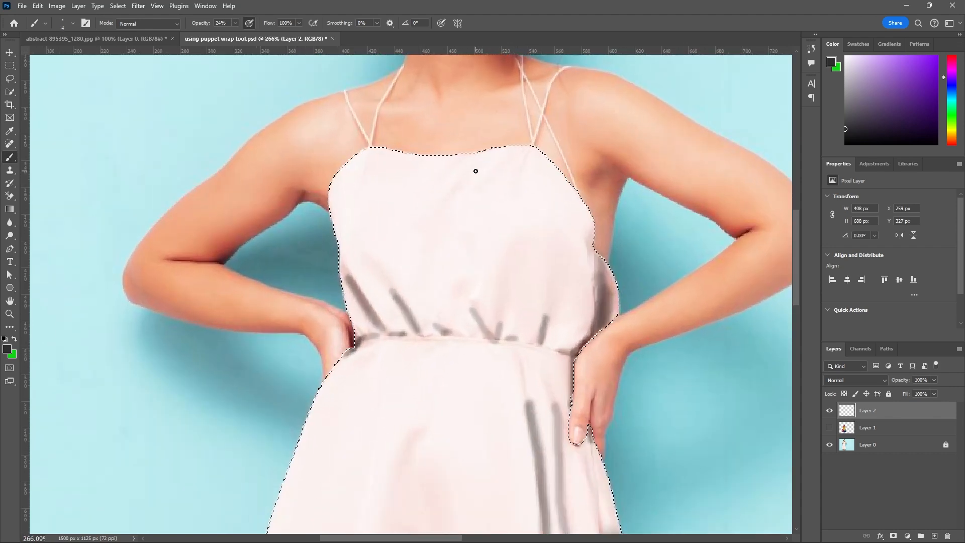
{"action": "left_click_drag", "start_coordinate": [476, 169], "coordinate": [441, 215]}
{"action": "left_click_drag", "start_coordinate": [478, 171], "coordinate": [437, 229]}
{"action": "left_click", "coordinate": [444, 177]}
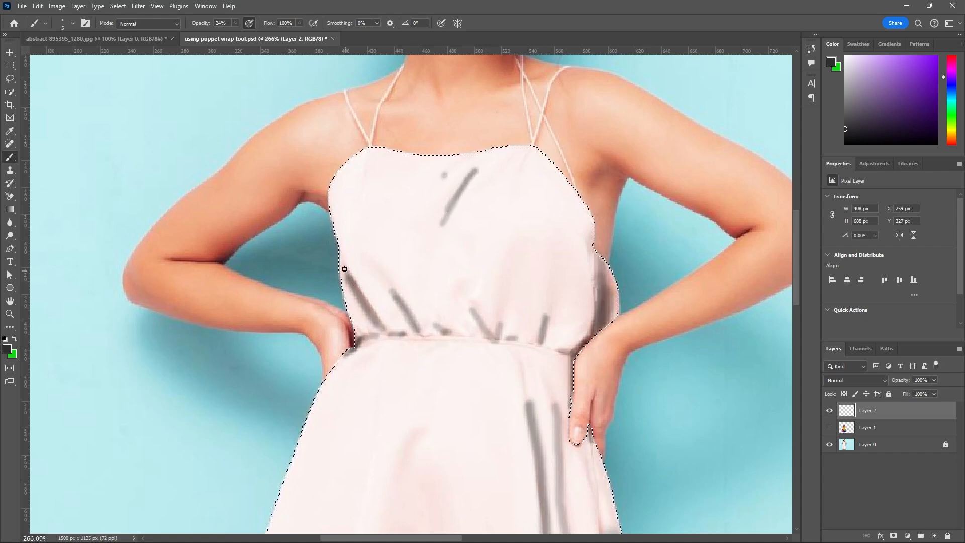
Examine the finished shading over the whole dress with the Layer 1 texture shown and hidden.
{"action": "left_click", "coordinate": [830, 428]}
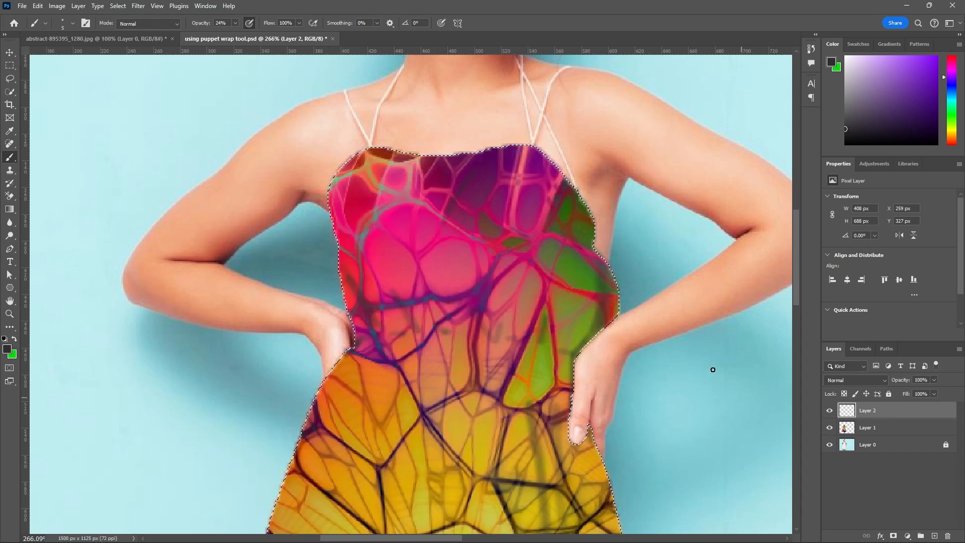
{"action": "scroll", "coordinate": [548, 275], "scroll_direction": "down", "scroll_amount": 2}
{"action": "scroll", "coordinate": [547, 275], "scroll_direction": "down", "scroll_amount": 4}
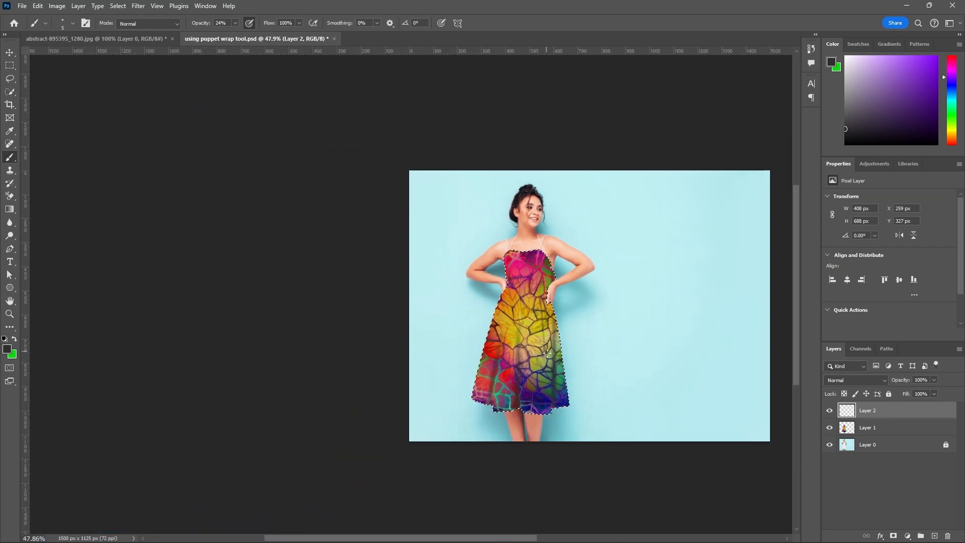
{"action": "scroll", "coordinate": [544, 259], "scroll_direction": "up", "scroll_amount": 2}
{"action": "scroll", "coordinate": [532, 424], "scroll_direction": "up", "scroll_amount": 1}
{"action": "scroll", "coordinate": [636, 424], "scroll_direction": "down", "scroll_amount": 1}
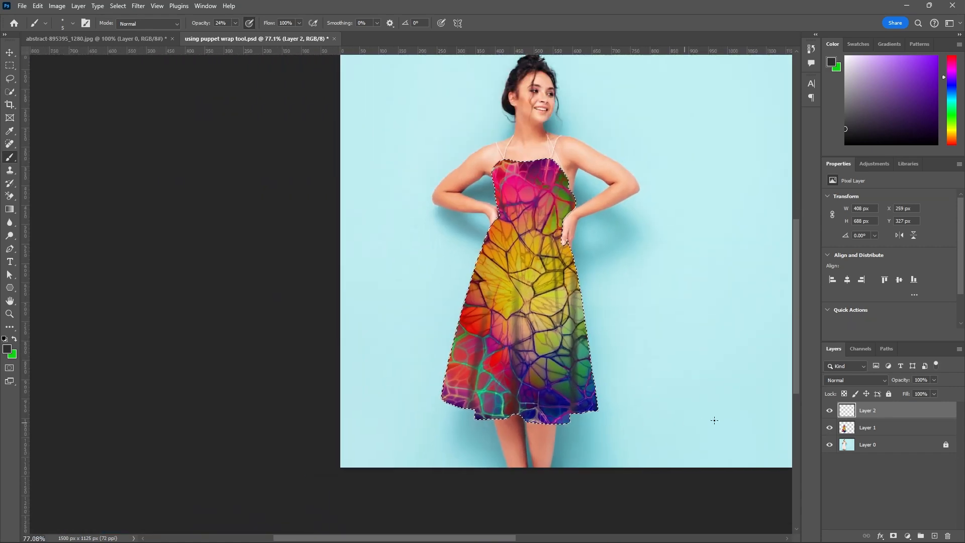
{"action": "left_click", "coordinate": [830, 428]}
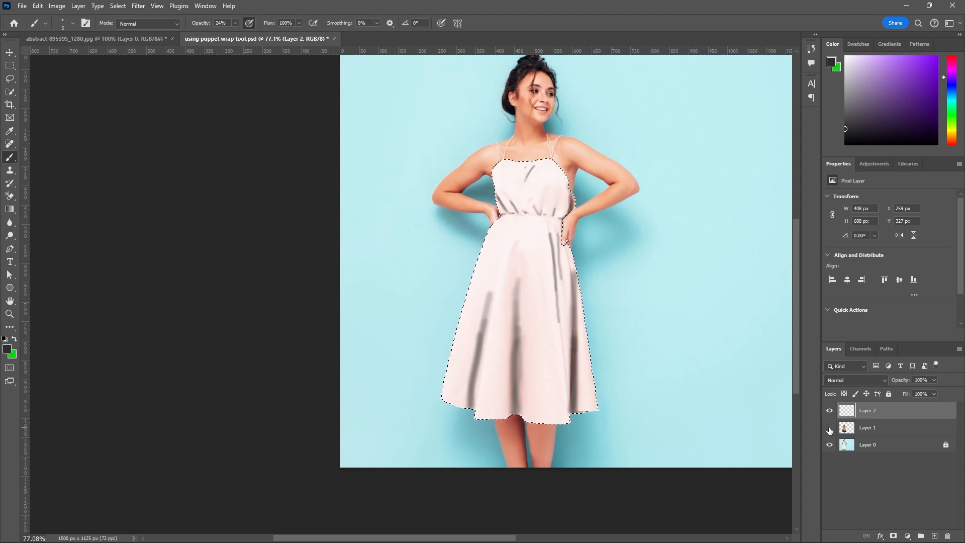
Hide Layer 1 and brush a short shadow with a slightly larger brush at the upper end of the skirt's central fold.
{"action": "left_click", "coordinate": [830, 428]}
{"action": "left_click", "coordinate": [830, 429]}
{"action": "left_click", "coordinate": [829, 428]}
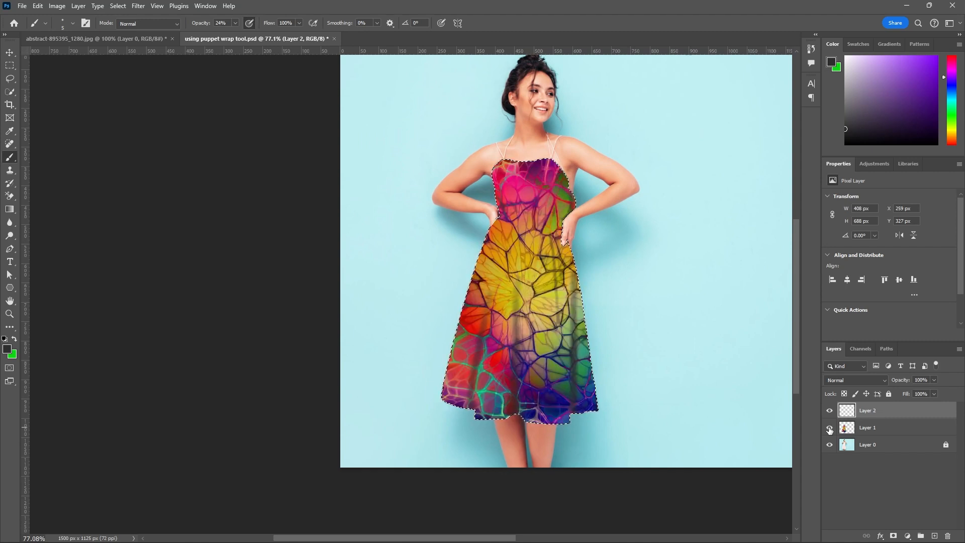
{"action": "left_click", "coordinate": [830, 428]}
{"action": "scroll", "coordinate": [519, 236], "scroll_direction": "up", "scroll_amount": 2}
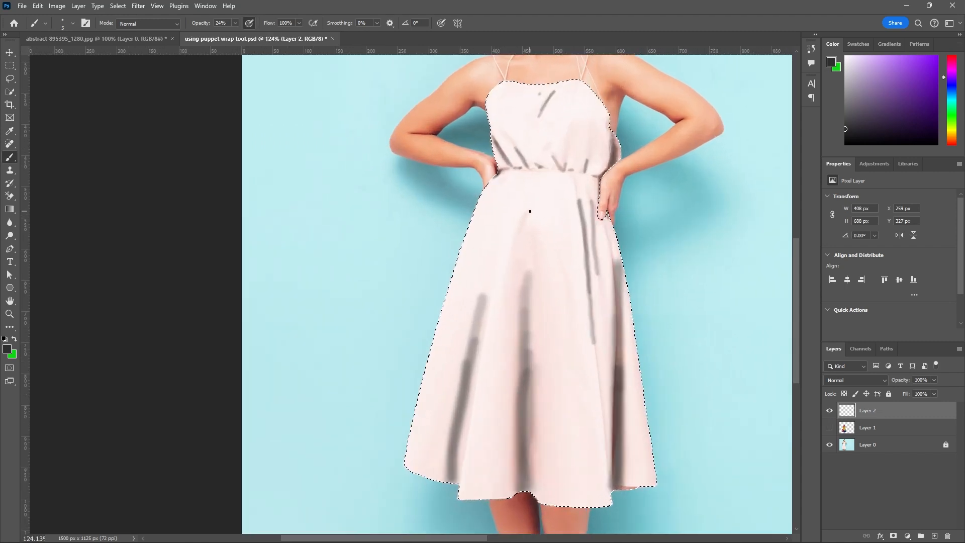
{"action": "key", "text": "bracketright"}
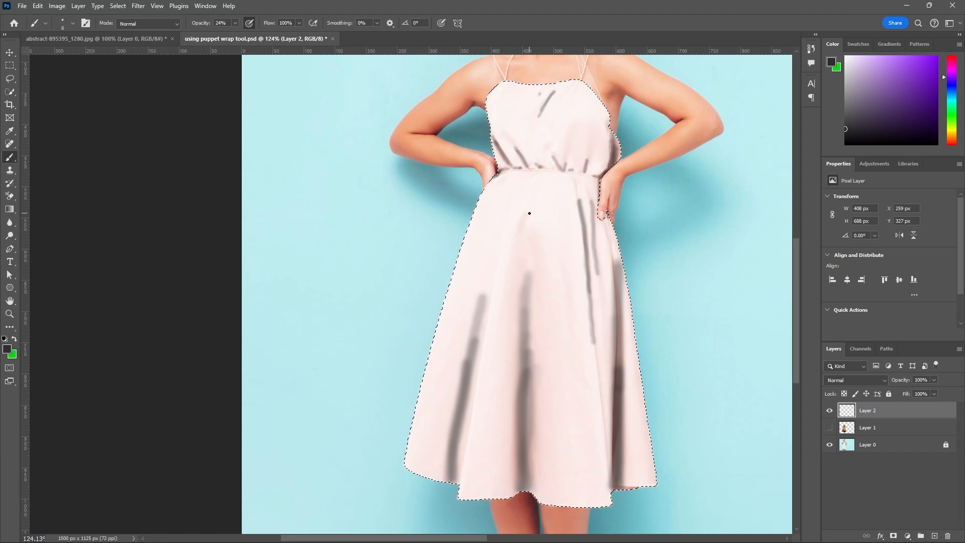
{"action": "key", "text": "bracketright"}
{"action": "key", "text": "bracketright"}
{"action": "left_click_drag", "start_coordinate": [527, 216], "coordinate": [523, 238]}
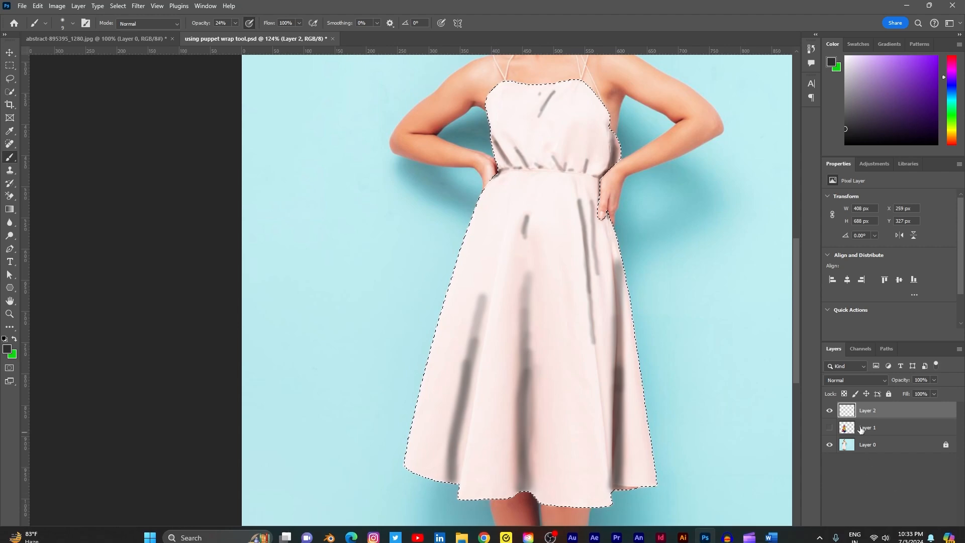
Show the Layer 1 texture again and enlarge the brush to 25 px.
{"action": "left_click", "coordinate": [830, 428]}
{"action": "left_click", "coordinate": [830, 428]}
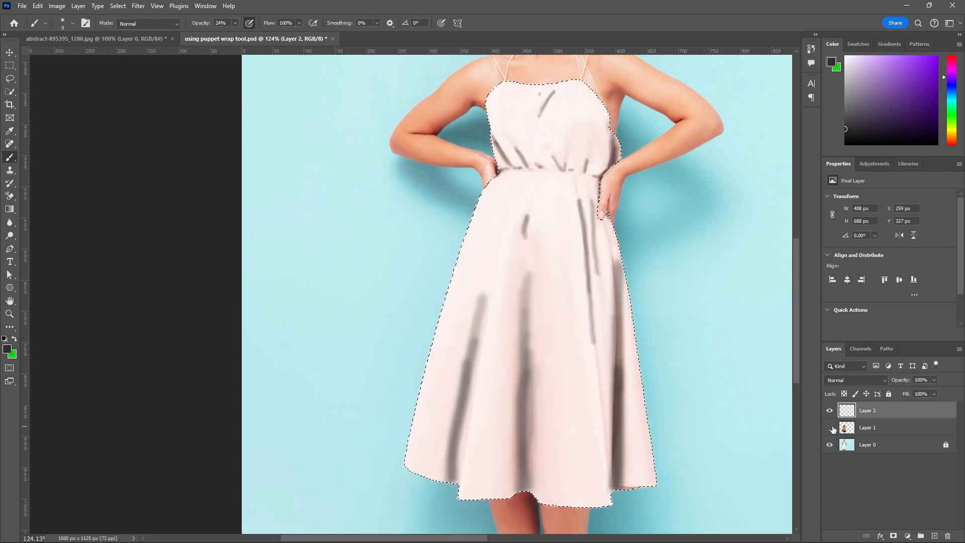
{"action": "left_click", "coordinate": [830, 428]}
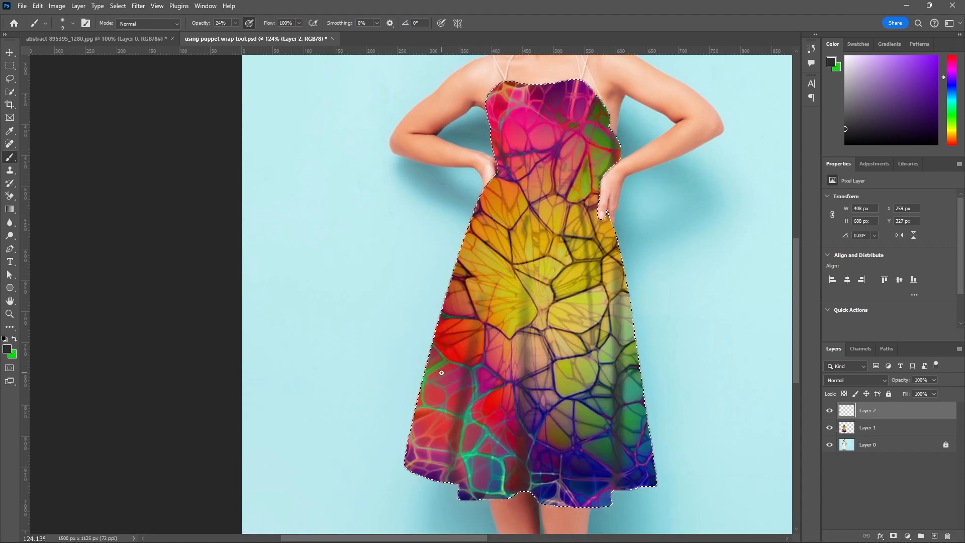
{"action": "scroll", "coordinate": [441, 373], "scroll_direction": "down", "scroll_amount": 1}
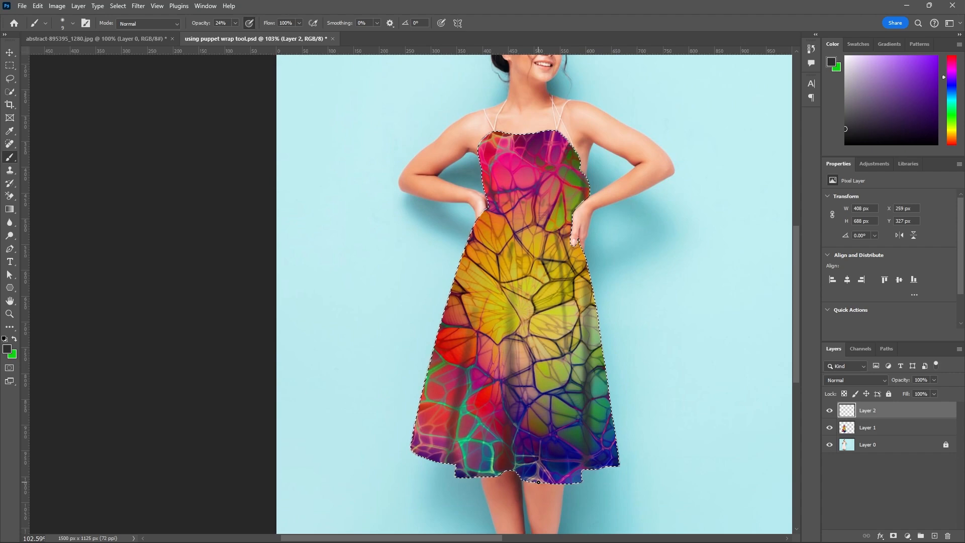
{"action": "key", "text": "bracketright"}
{"action": "key", "text": "bracketright"}
{"action": "key", "text": "bracketright"}
{"action": "scroll", "coordinate": [583, 402], "scroll_direction": "down", "scroll_amount": 1}
{"action": "scroll", "coordinate": [583, 402], "scroll_direction": "down", "scroll_amount": 3}
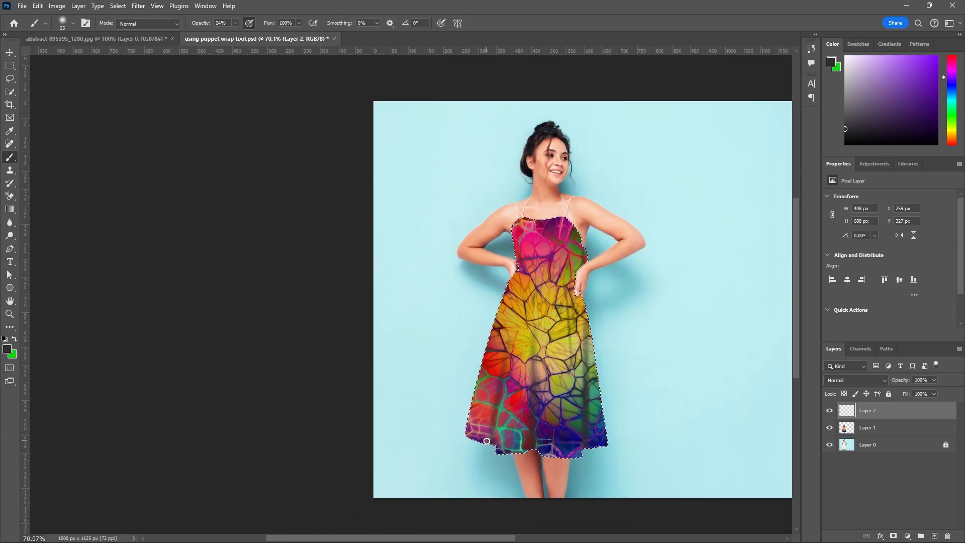
{"action": "left_click", "coordinate": [883, 381]}
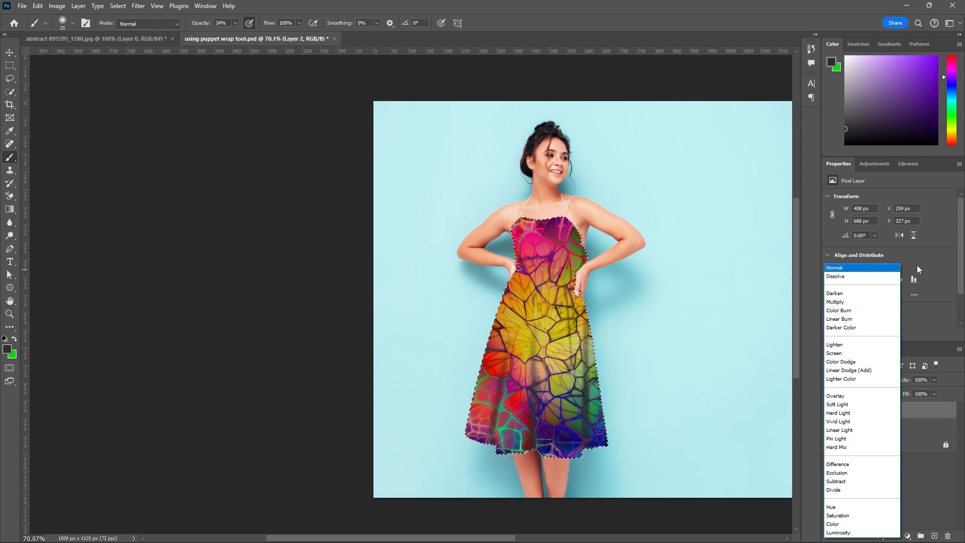
{"action": "left_click", "coordinate": [960, 267]}
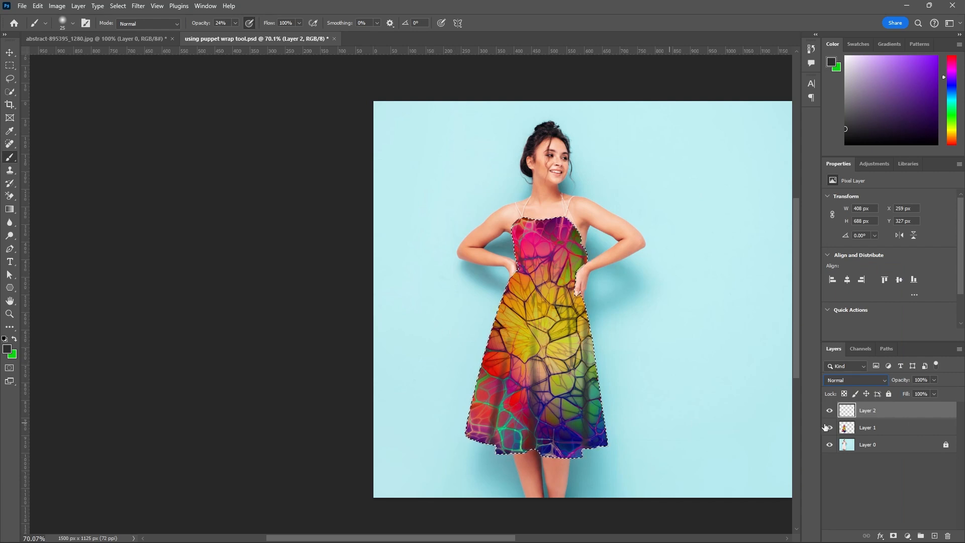
{"action": "left_click", "coordinate": [14, 56]}
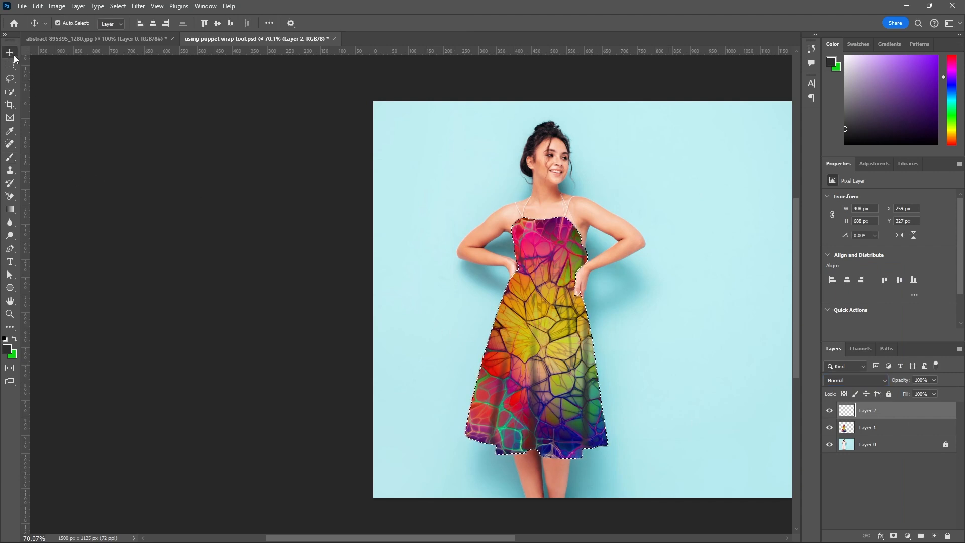
{"action": "left_click", "coordinate": [457, 333]}
Set the blend mode of the shading layer, Layer 2, to Overlay and save the document.
{"action": "scroll", "coordinate": [455, 335], "scroll_direction": "up", "scroll_amount": 3}
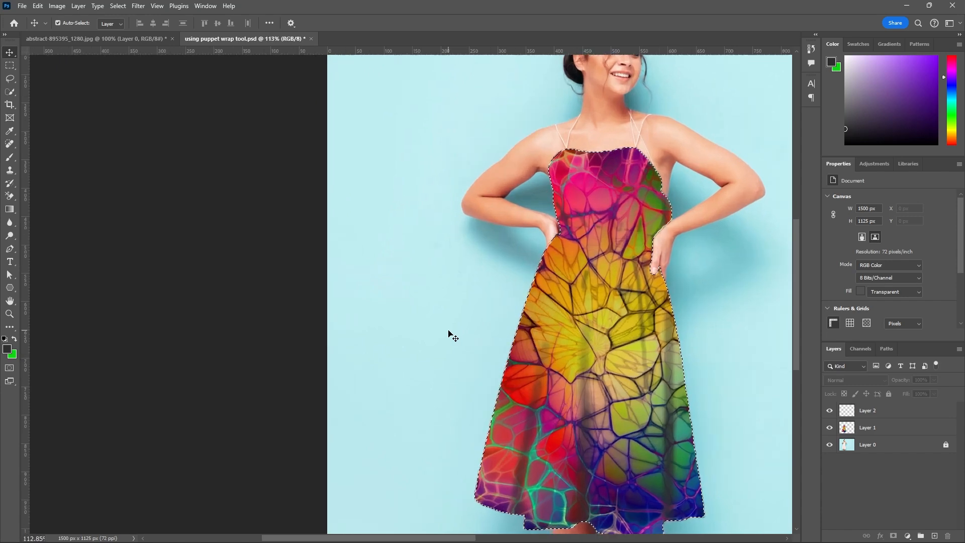
{"action": "scroll", "coordinate": [449, 333], "scroll_direction": "up", "scroll_amount": 1}
{"action": "key", "text": "space"}
{"action": "left_click_drag", "start_coordinate": [466, 320], "coordinate": [292, 260]}
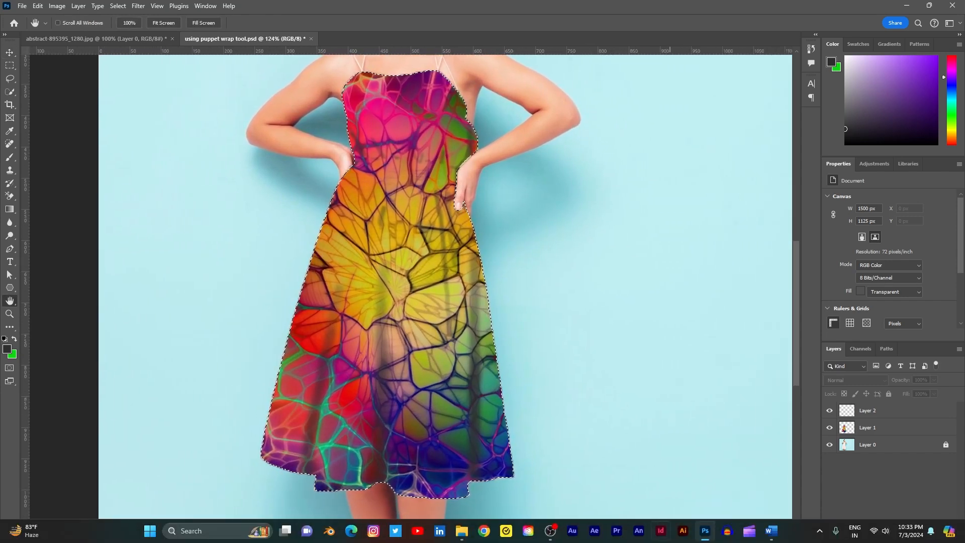
{"action": "left_click", "coordinate": [881, 413]}
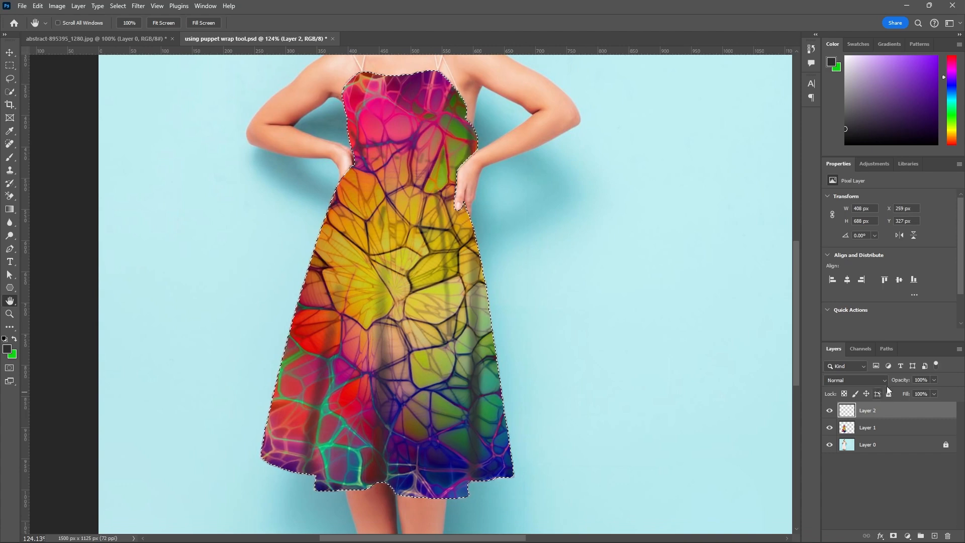
{"action": "left_click", "coordinate": [872, 380]}
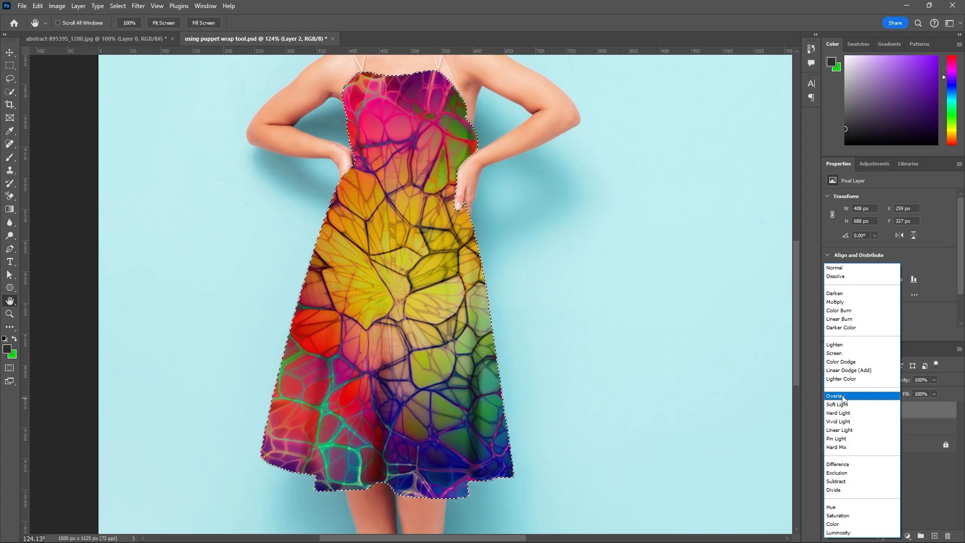
{"action": "left_click", "coordinate": [844, 400]}
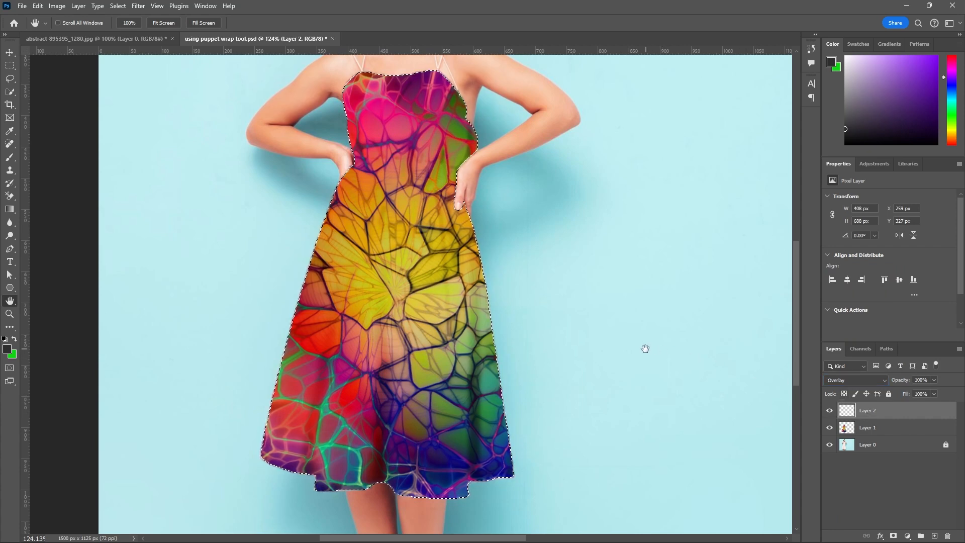
{"action": "scroll", "coordinate": [644, 345], "scroll_direction": "down", "scroll_amount": 5}
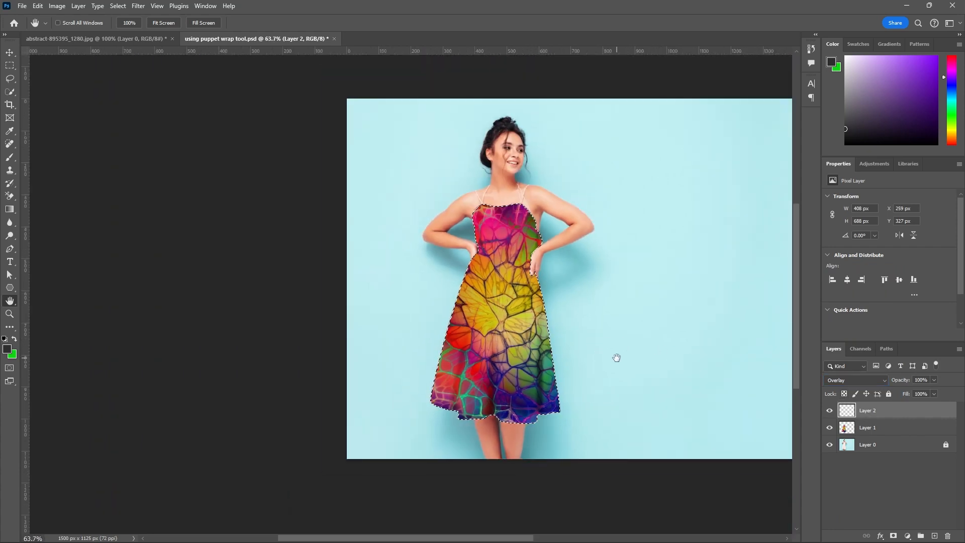
{"action": "key", "text": "ctrl+s"}
Compare the textured dress with the original fabric folds of the skirt and bodice by hiding and showing Layer 1.
{"action": "scroll", "coordinate": [616, 339], "scroll_direction": "up", "scroll_amount": 2}
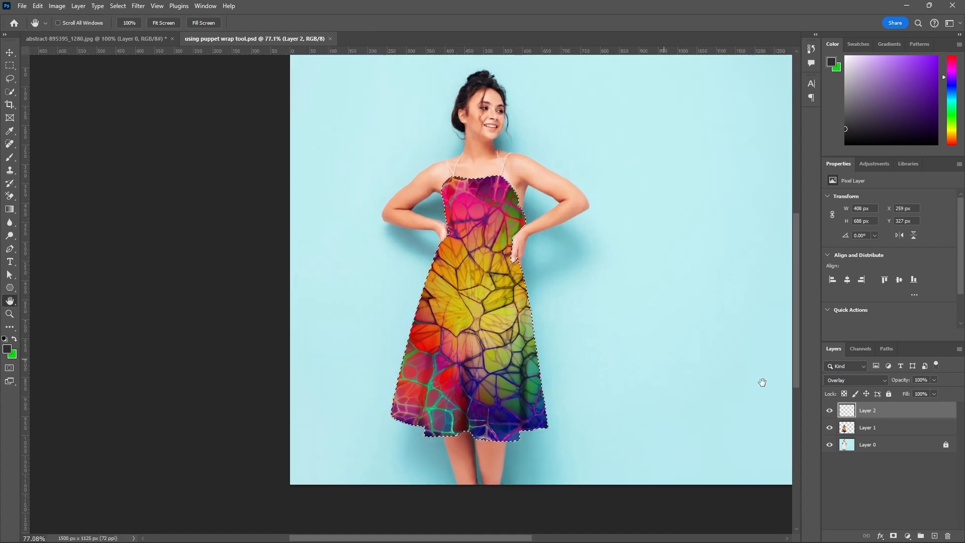
{"action": "left_click", "coordinate": [830, 428]}
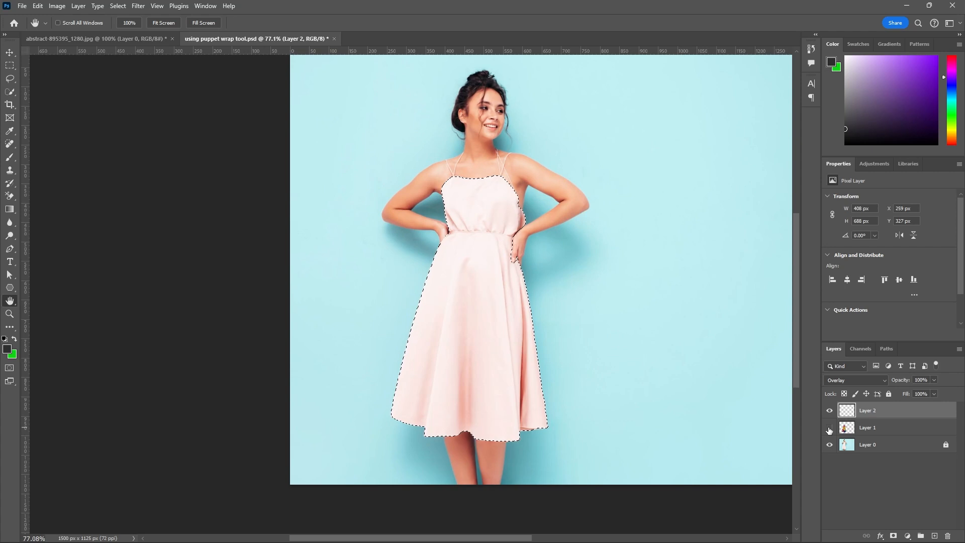
{"action": "scroll", "coordinate": [449, 422], "scroll_direction": "up", "scroll_amount": 3}
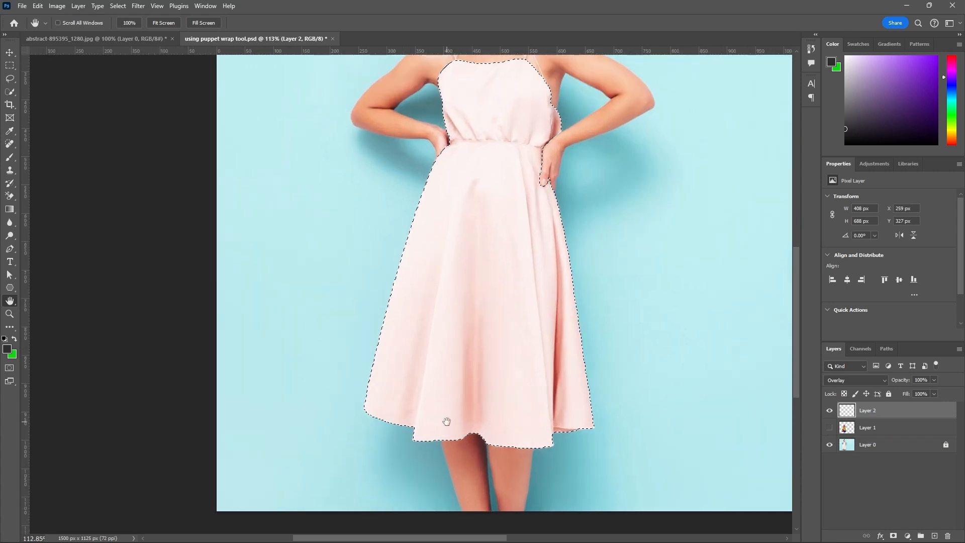
{"action": "left_click", "coordinate": [830, 428]}
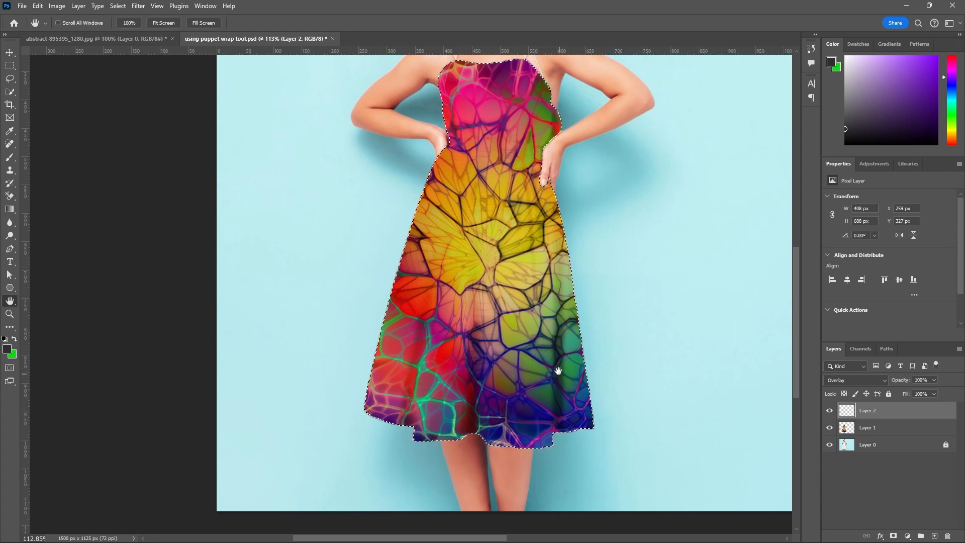
{"action": "scroll", "coordinate": [549, 423], "scroll_direction": "up", "scroll_amount": 3}
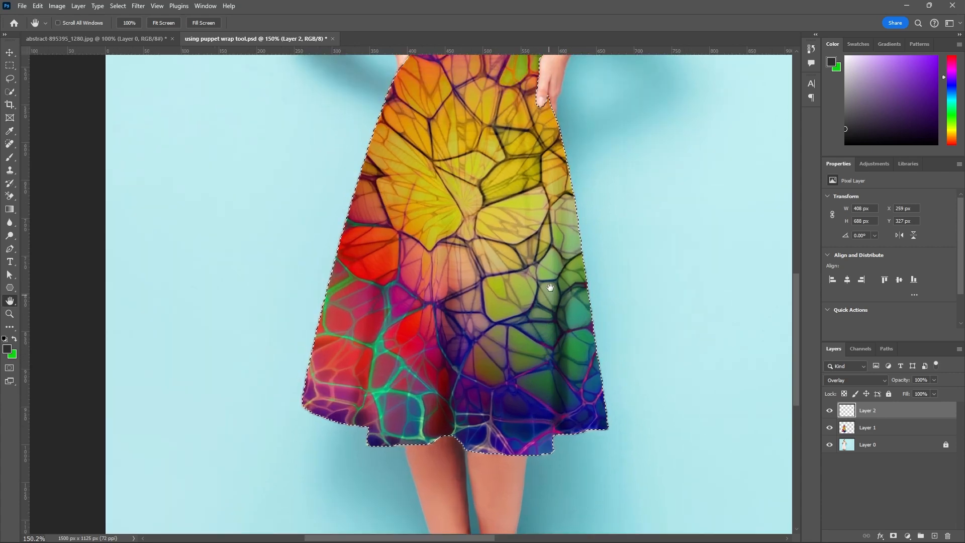
{"action": "left_click", "coordinate": [830, 428]}
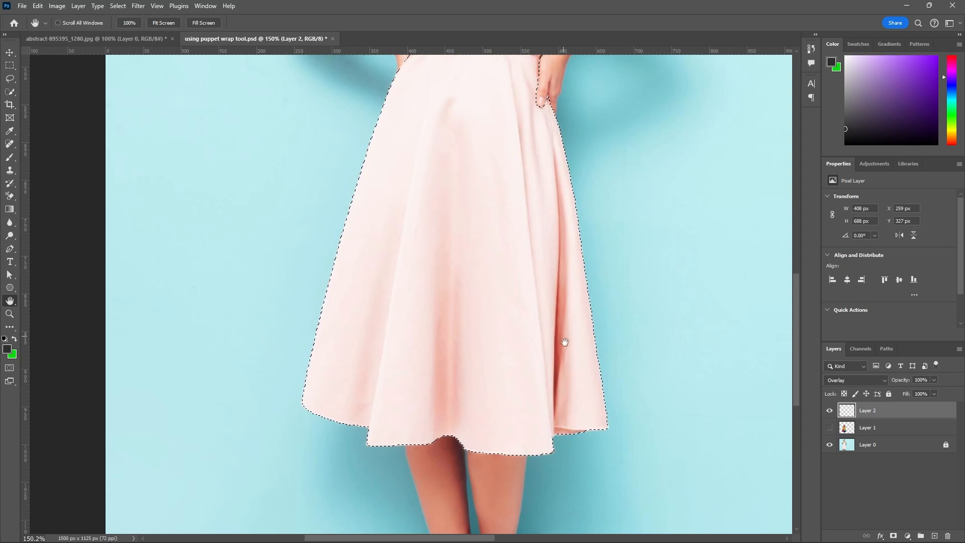
{"action": "scroll", "coordinate": [569, 356], "scroll_direction": "up", "scroll_amount": 2}
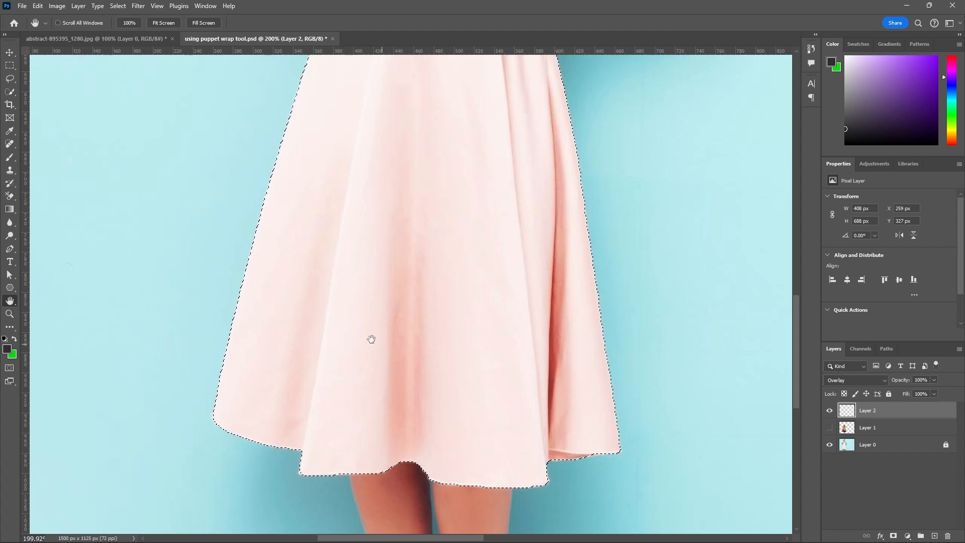
{"action": "scroll", "coordinate": [409, 458], "scroll_direction": "down", "scroll_amount": 3}
{"action": "scroll", "coordinate": [413, 462], "scroll_direction": "down", "scroll_amount": 3}
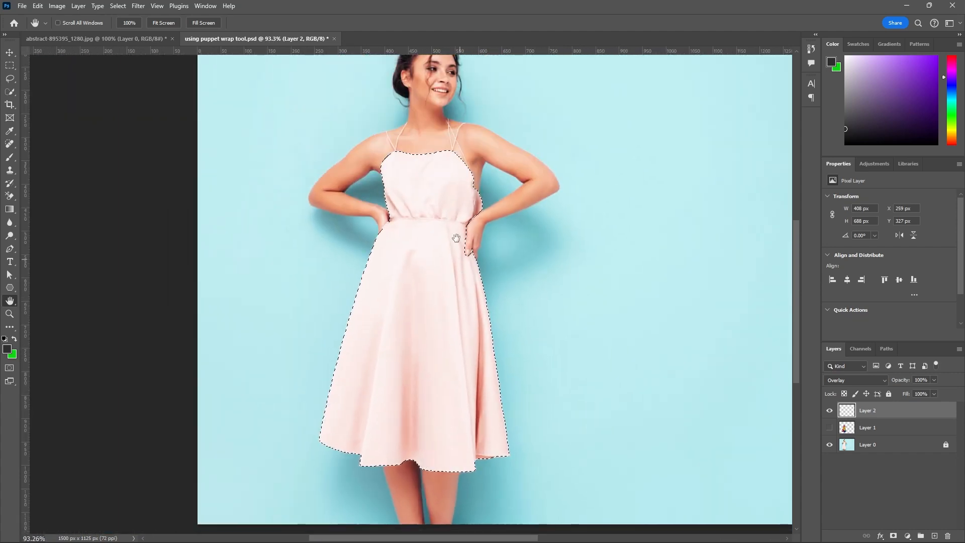
{"action": "scroll", "coordinate": [414, 207], "scroll_direction": "up", "scroll_amount": 5}
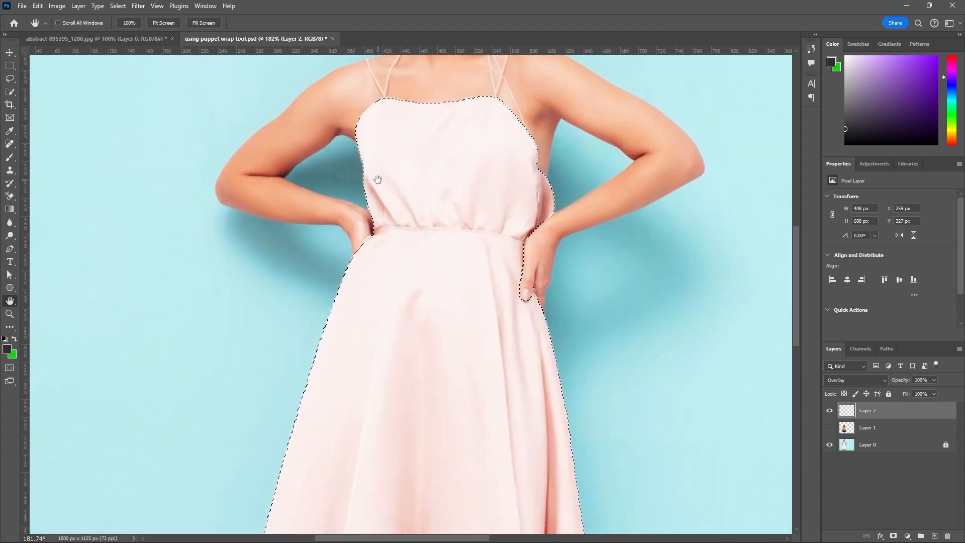
{"action": "scroll", "coordinate": [379, 181], "scroll_direction": "up", "scroll_amount": 2}
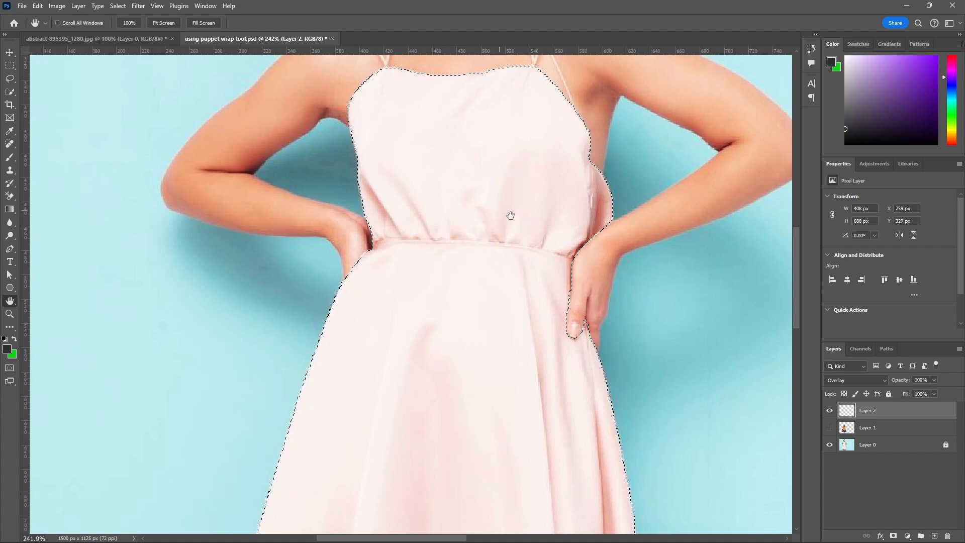
{"action": "scroll", "coordinate": [510, 217], "scroll_direction": "down", "scroll_amount": 2}
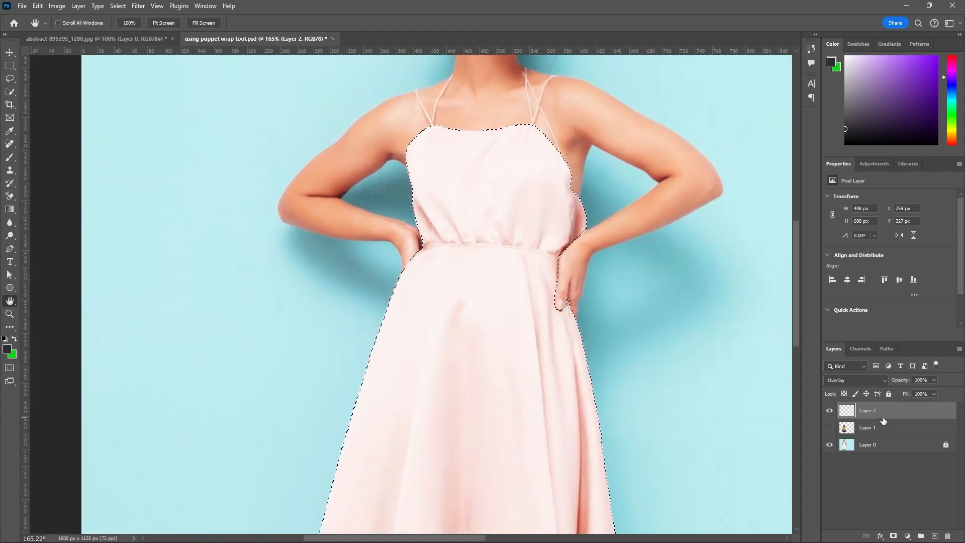
{"action": "left_click", "coordinate": [831, 430]}
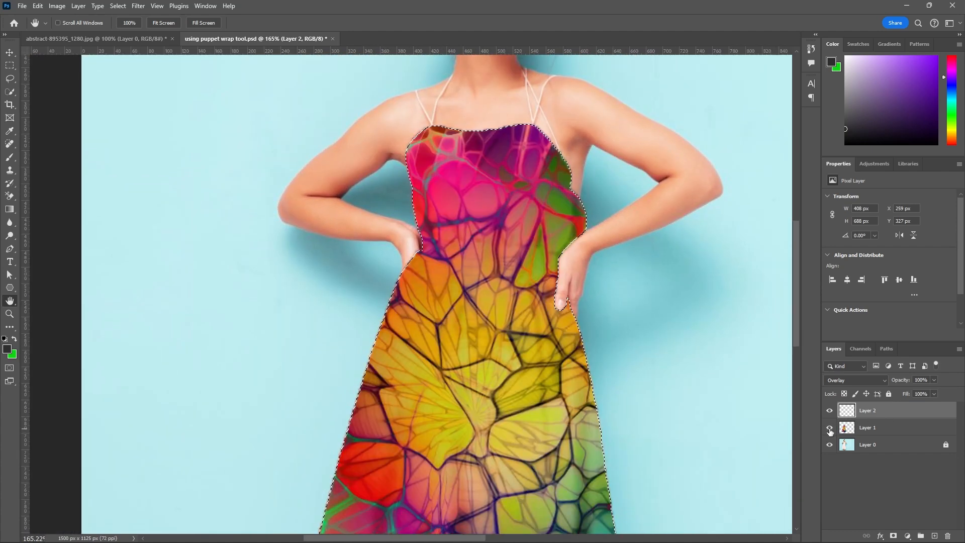
Lock Layer 2 completely and add a new empty layer above it.
{"action": "left_click", "coordinate": [889, 394]}
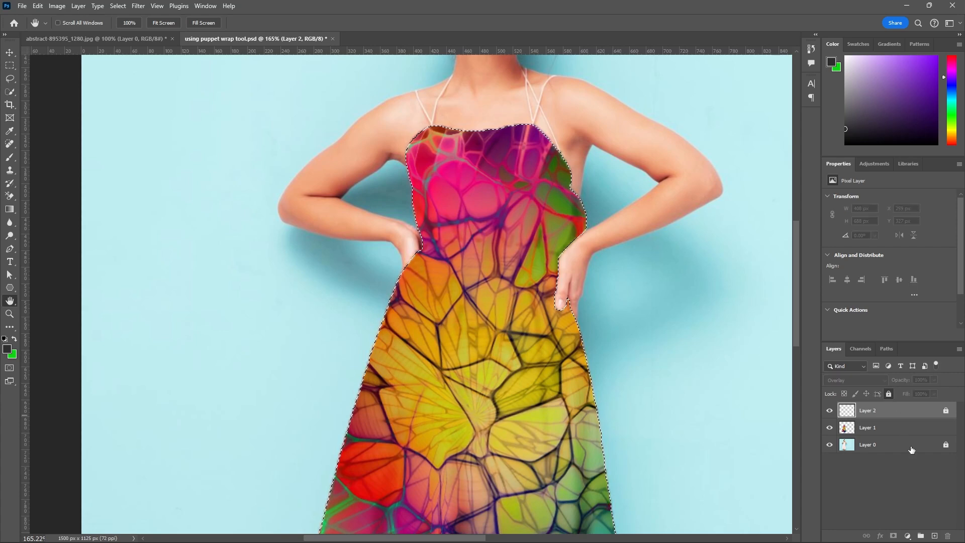
{"action": "left_click", "coordinate": [935, 536]}
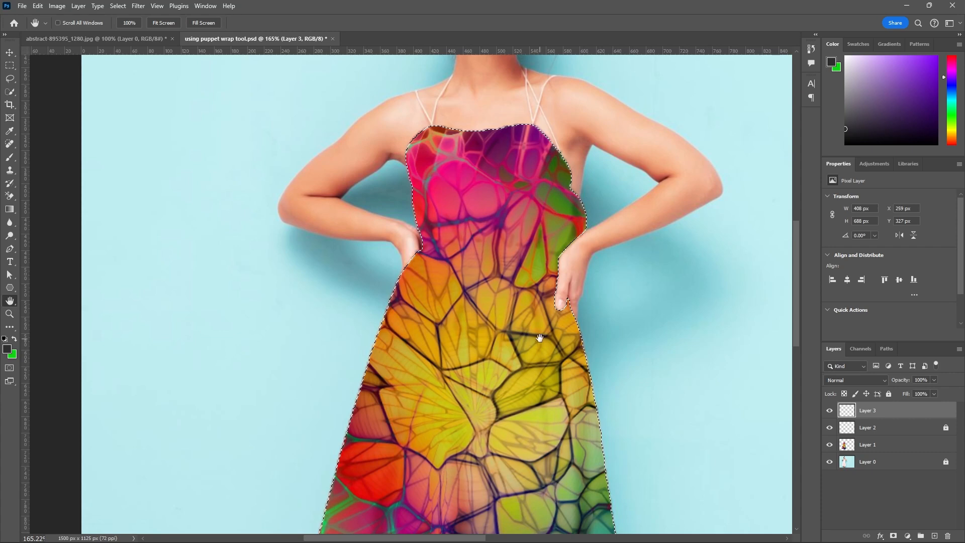
Sample a yellow tone from the dress texture and turn it into a pale cream foreground color, fdf2d8.
{"action": "scroll", "coordinate": [542, 336], "scroll_direction": "down", "scroll_amount": 5}
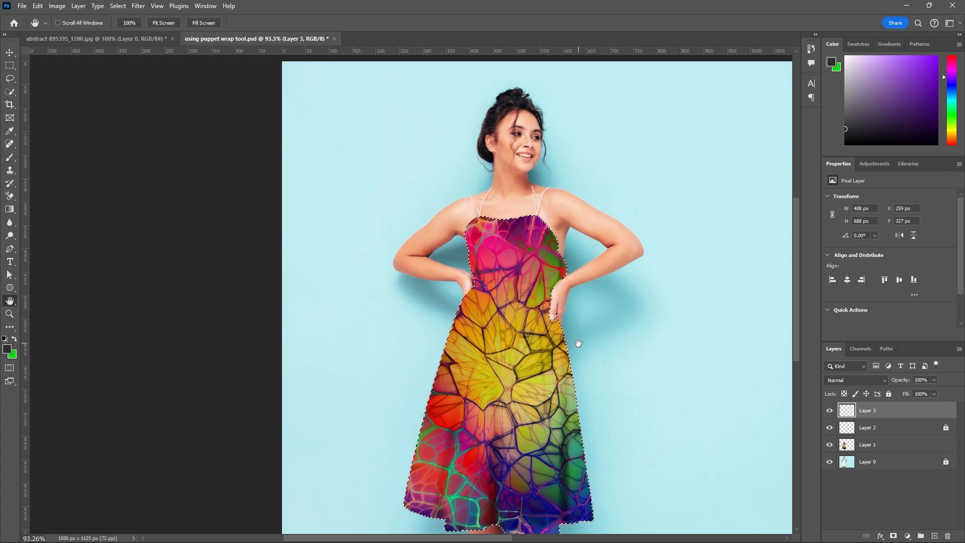
{"action": "key", "text": "i"}
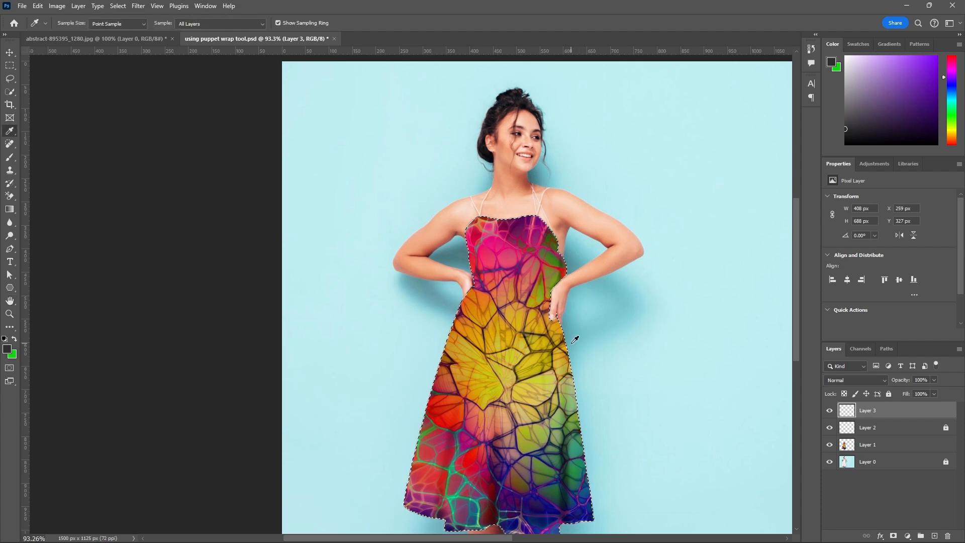
{"action": "scroll", "coordinate": [557, 393], "scroll_direction": "up", "scroll_amount": 2}
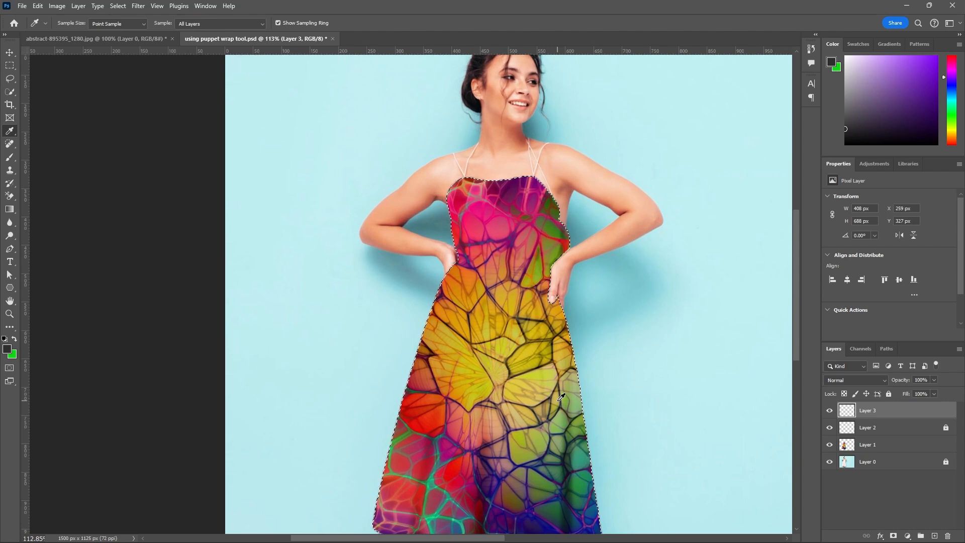
{"action": "left_click", "coordinate": [561, 397]}
{"action": "left_click", "coordinate": [7, 349]}
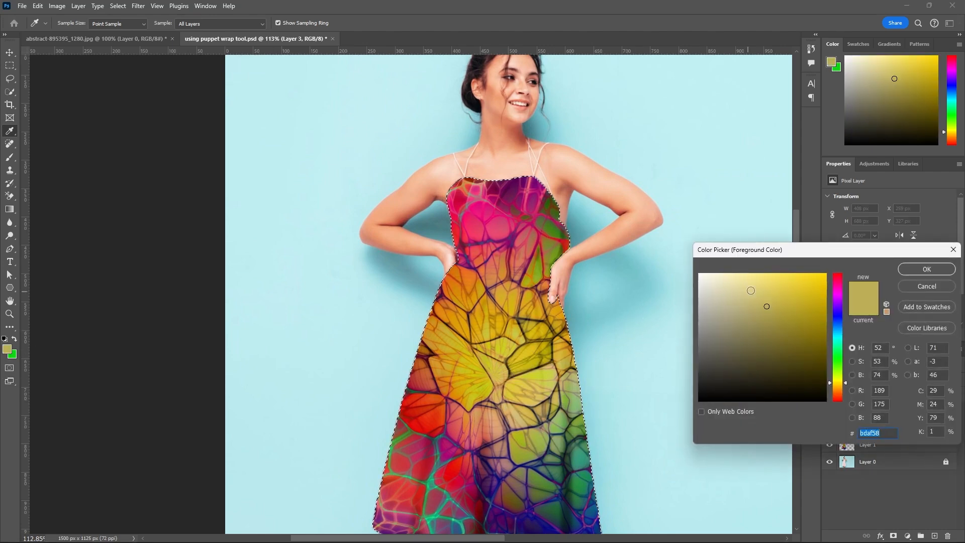
{"action": "left_click", "coordinate": [837, 386]}
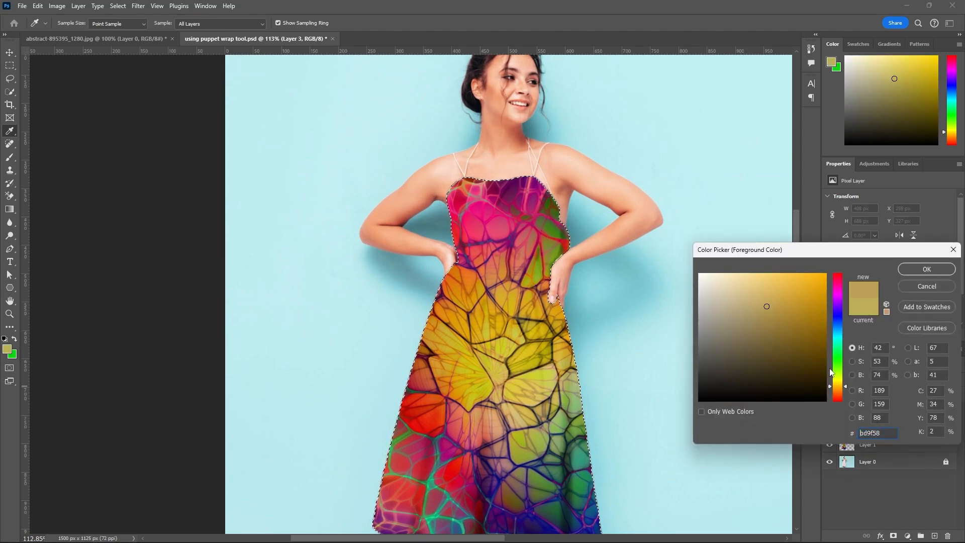
{"action": "left_click_drag", "start_coordinate": [751, 279], "coordinate": [717, 274]}
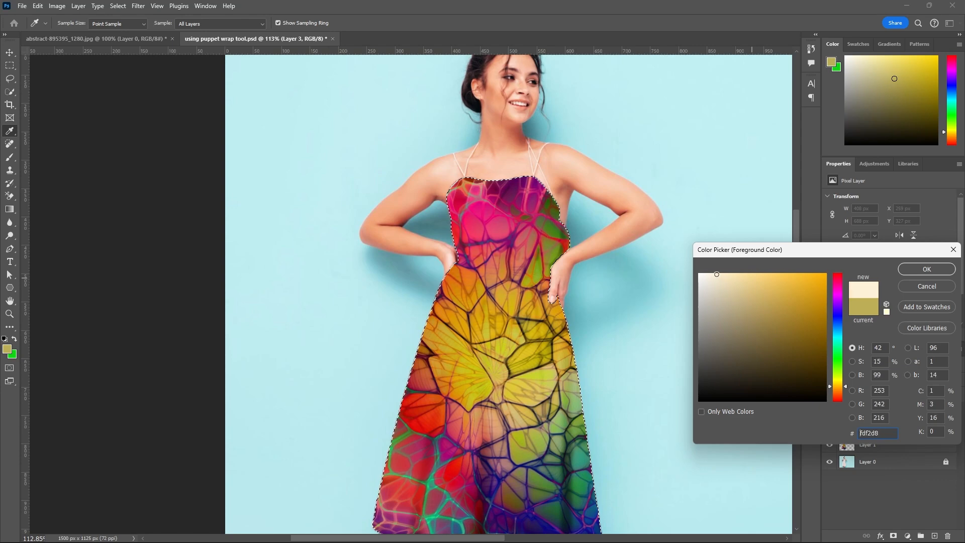
{"action": "left_click", "coordinate": [915, 266]}
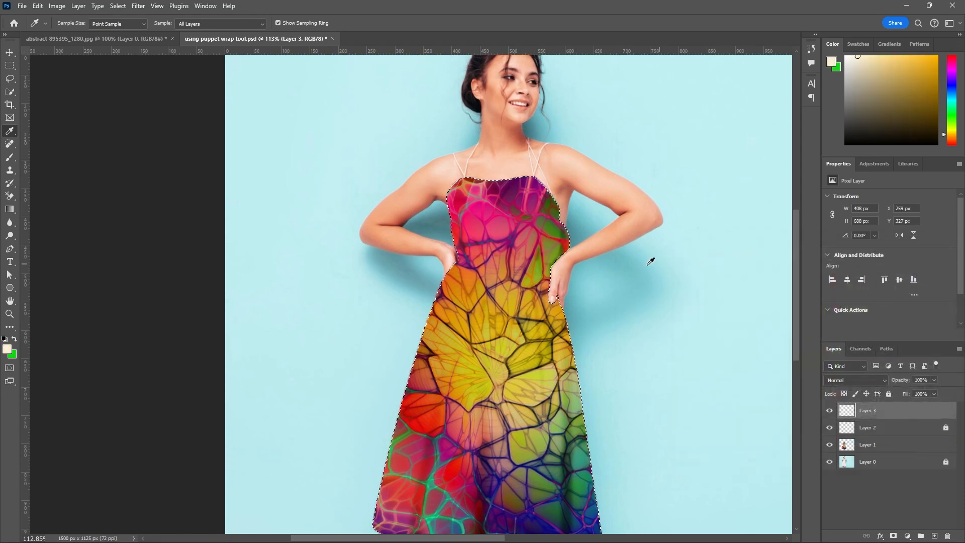
Hide the Layer 1 texture and reduce the Brush tool to 10 px for highlights on Layer 3.
{"action": "key", "text": "b"}
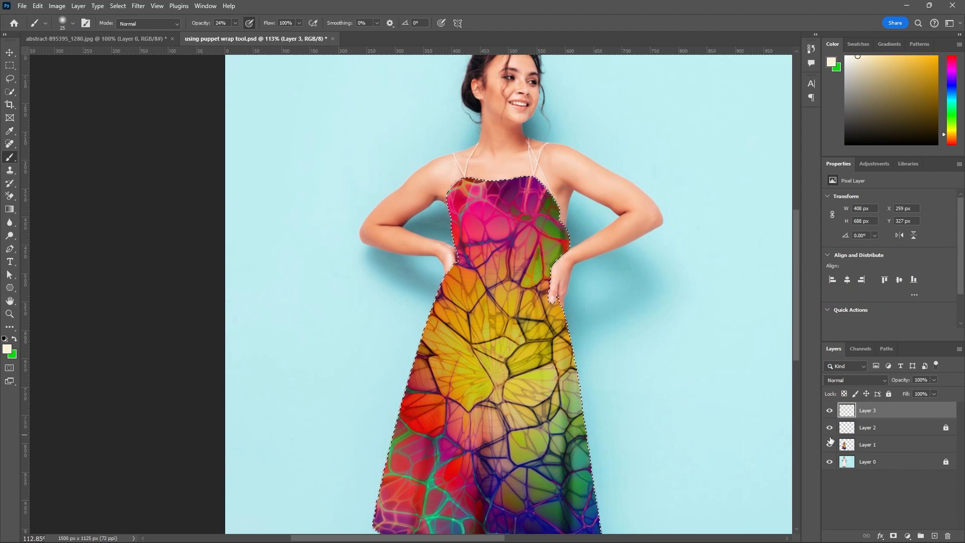
{"action": "left_click", "coordinate": [830, 445]}
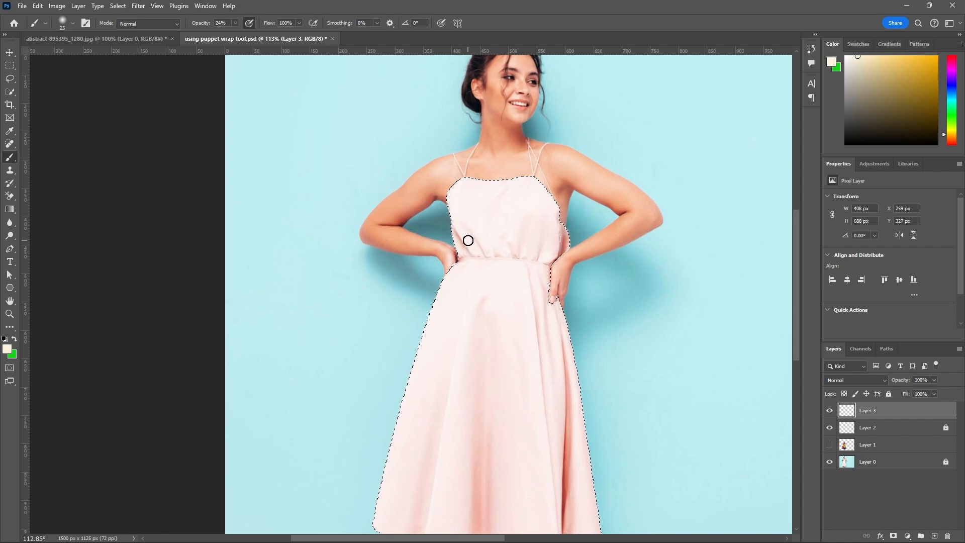
{"action": "scroll", "coordinate": [468, 240], "scroll_direction": "up", "scroll_amount": 1}
{"action": "key", "text": "bracketleft"}
{"action": "key", "text": "bracketleft"}
{"action": "key", "text": "bracketleft"}
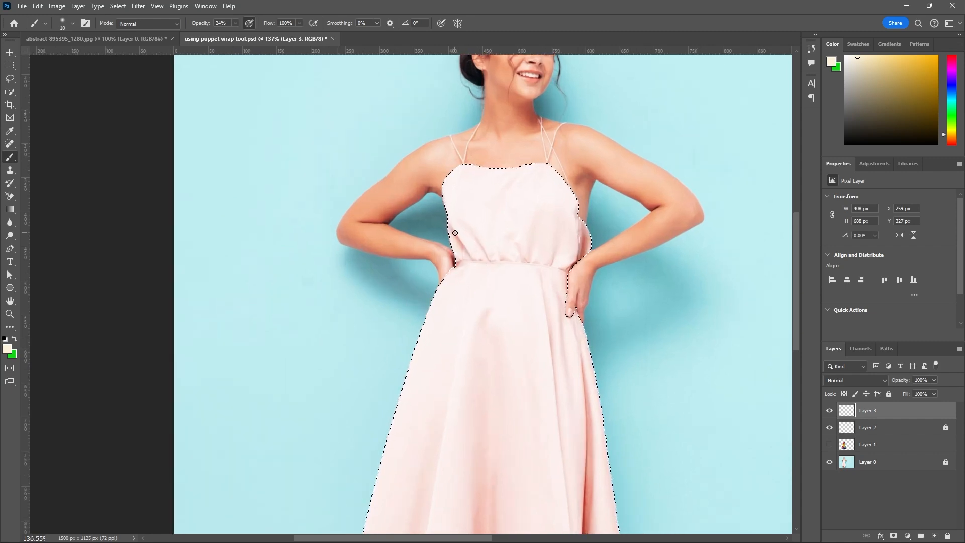
Try a pale highlight stroke on the bodice's side fold, judge it by toggling Layer 1, and undo the stroke.
{"action": "scroll", "coordinate": [455, 232], "scroll_direction": "up", "scroll_amount": 2}
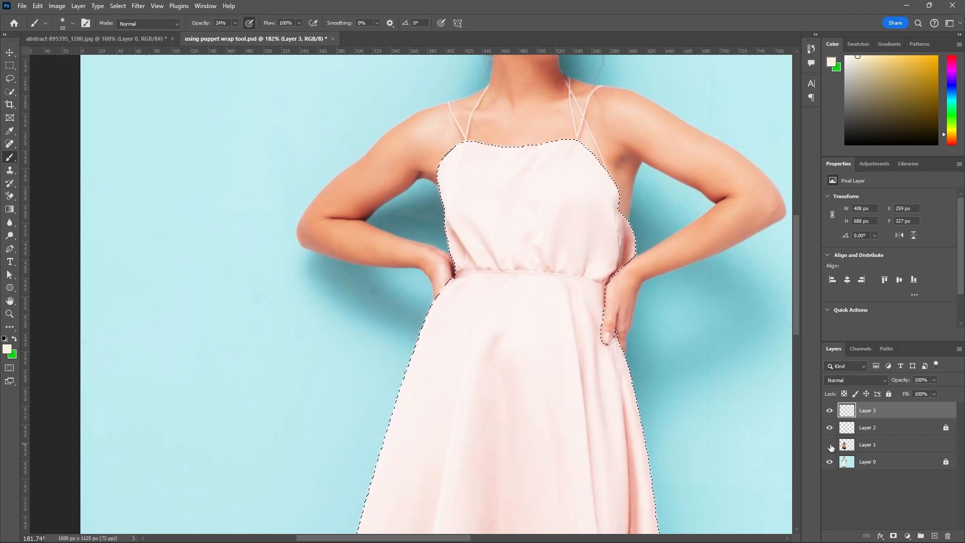
{"action": "left_click", "coordinate": [829, 445]}
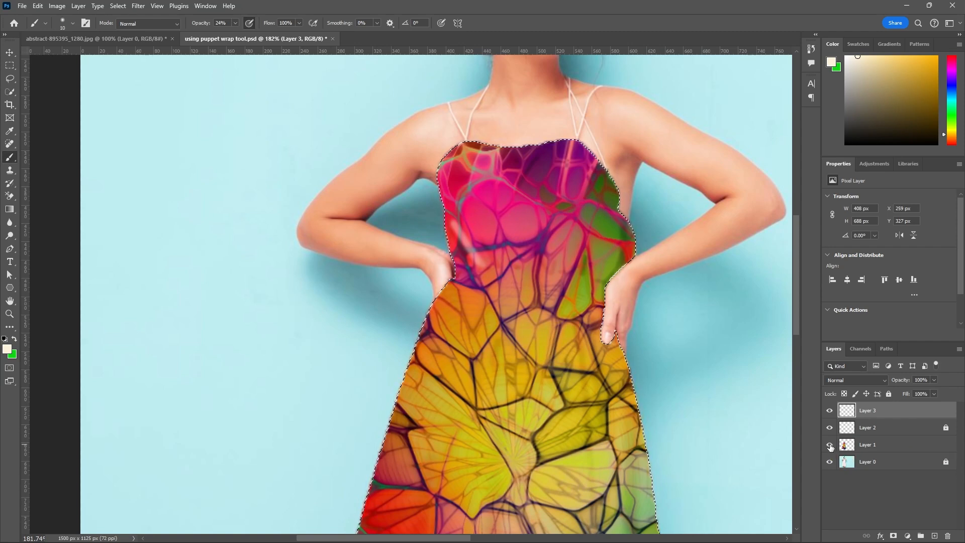
{"action": "left_click", "coordinate": [830, 445]}
{"action": "left_click", "coordinate": [830, 445]}
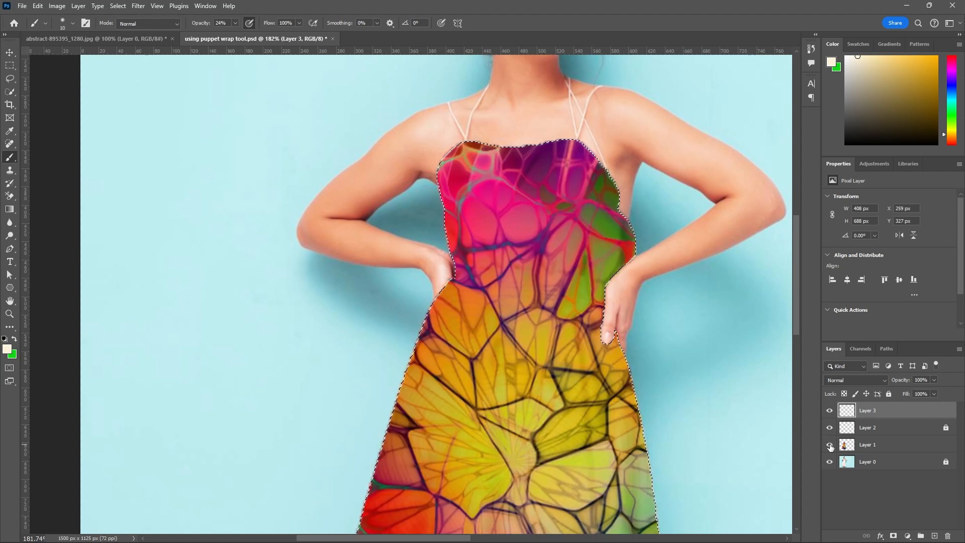
{"action": "left_click", "coordinate": [830, 445]}
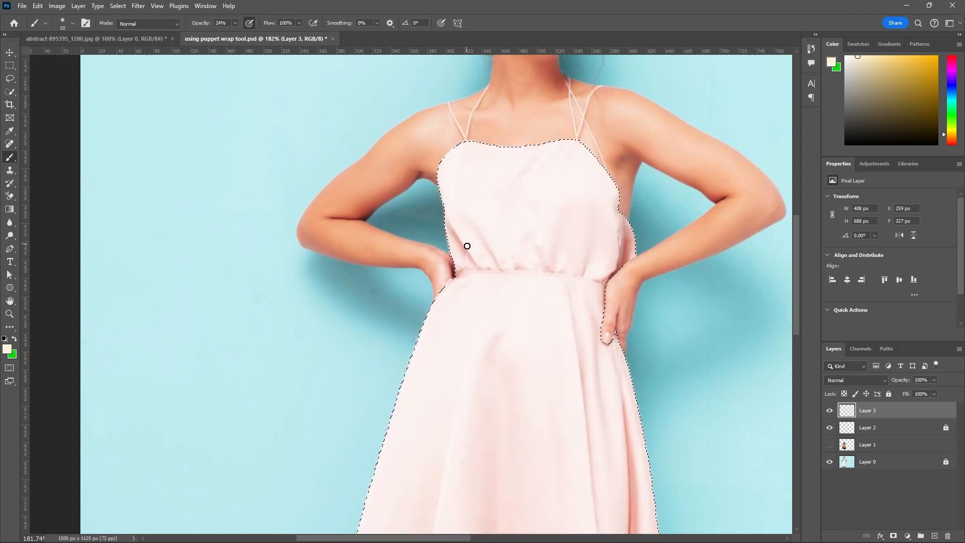
{"action": "left_click", "coordinate": [830, 445]}
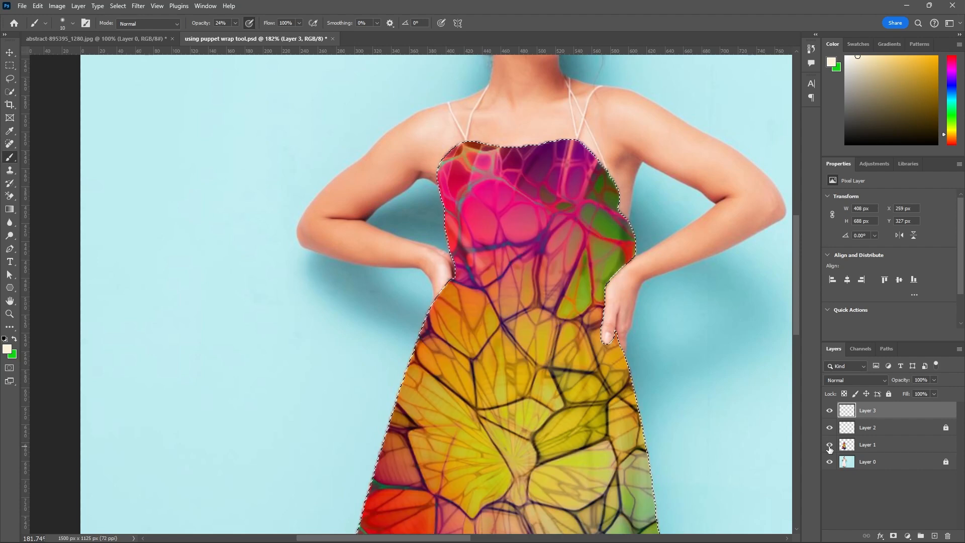
{"action": "left_click", "coordinate": [830, 445]}
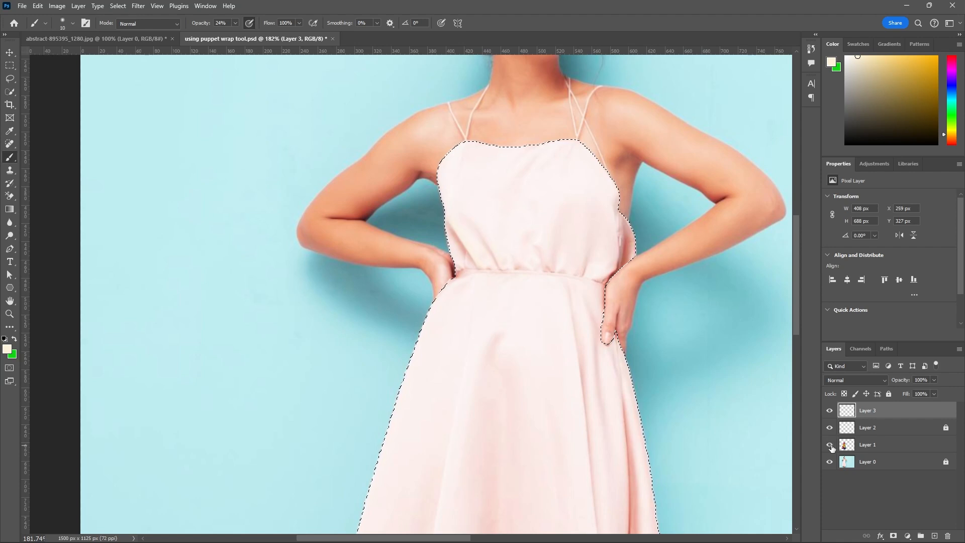
Paint fine cream highlights on the gathered folds above the waist with an 8 px brush, checking them over the Layer 1 texture.
{"action": "left_click", "coordinate": [830, 445]}
{"action": "left_click", "coordinate": [829, 445]}
{"action": "scroll", "coordinate": [538, 287], "scroll_direction": "up", "scroll_amount": 2}
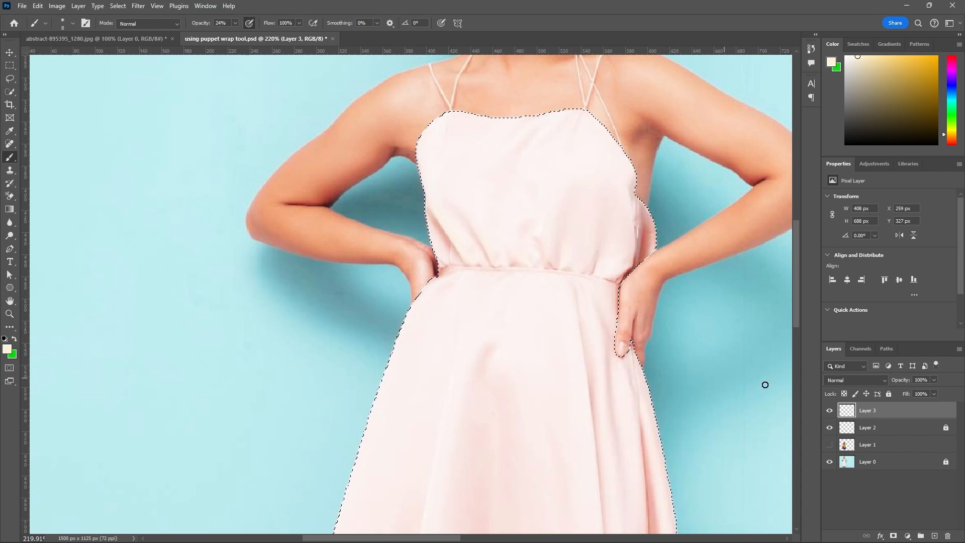
{"action": "left_click", "coordinate": [828, 445]}
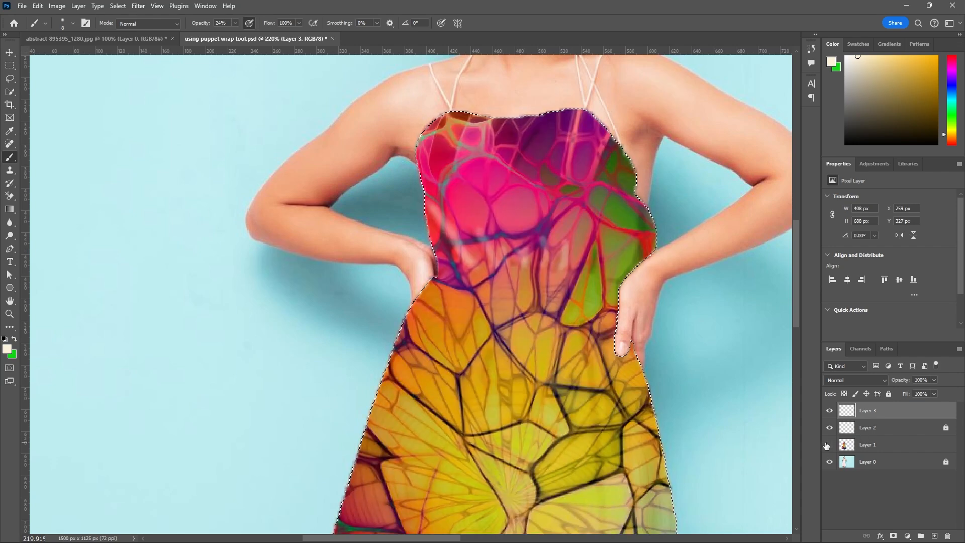
{"action": "left_click", "coordinate": [829, 445]}
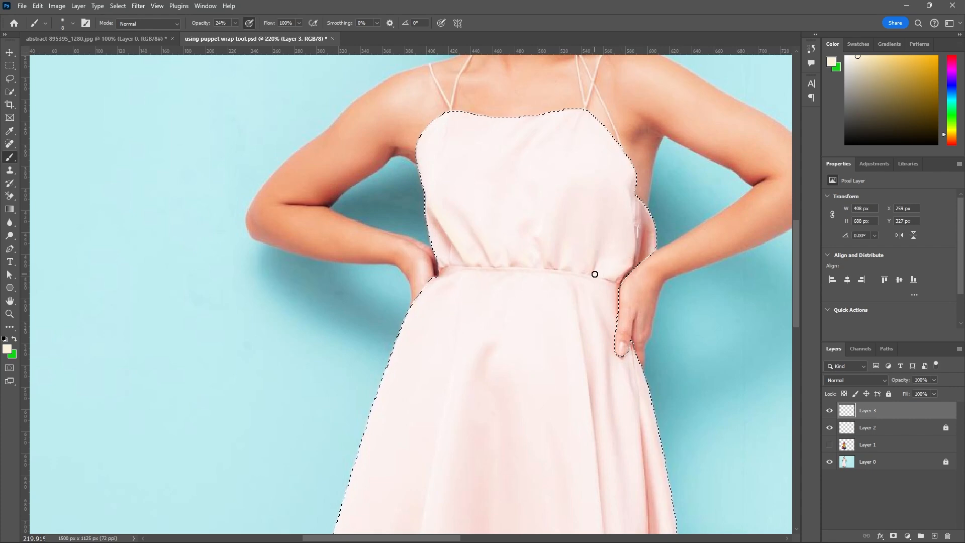
Paint fine highlights along the upper bodice folds on Layer 3, toggling Layer 1 to check them against the texture.
{"action": "left_click", "coordinate": [829, 446]}
{"action": "left_click", "coordinate": [829, 446]}
{"action": "scroll", "coordinate": [503, 262], "scroll_direction": "down", "scroll_amount": 2}
{"action": "scroll", "coordinate": [519, 156], "scroll_direction": "up", "scroll_amount": 2}
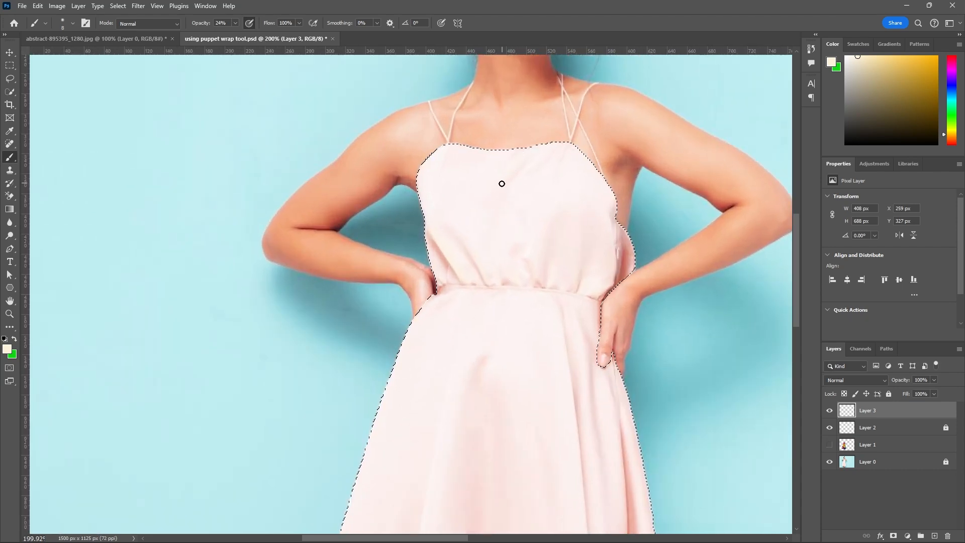
{"action": "left_click", "coordinate": [830, 445]}
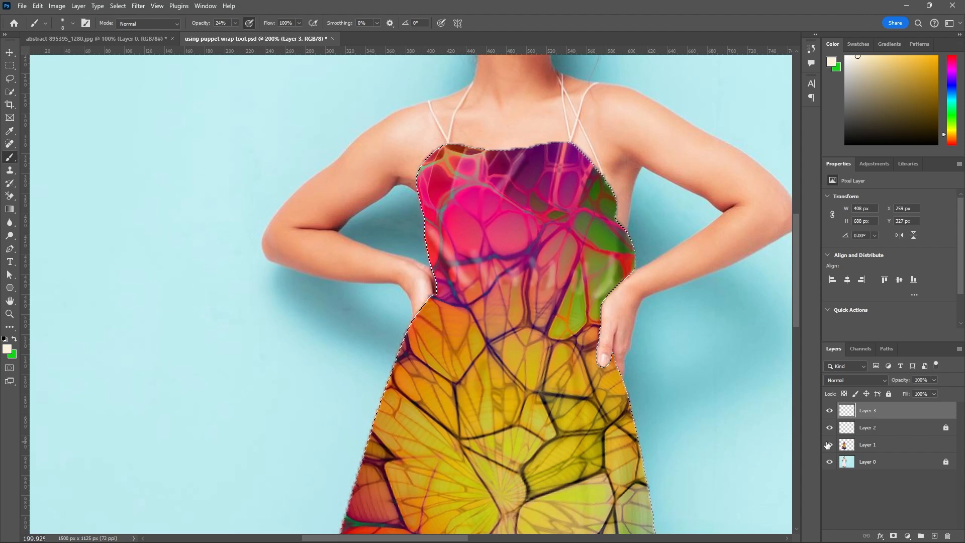
{"action": "left_click", "coordinate": [828, 444]}
{"action": "left_click", "coordinate": [829, 444]}
{"action": "left_click", "coordinate": [829, 445]}
{"action": "left_click", "coordinate": [829, 445]}
{"action": "left_click", "coordinate": [831, 445]}
Enlarge the brush to 15 px and paint a highlight on the skirt fold beside the hand, checking it over the texture.
{"action": "scroll", "coordinate": [651, 394], "scroll_direction": "down", "scroll_amount": 3}
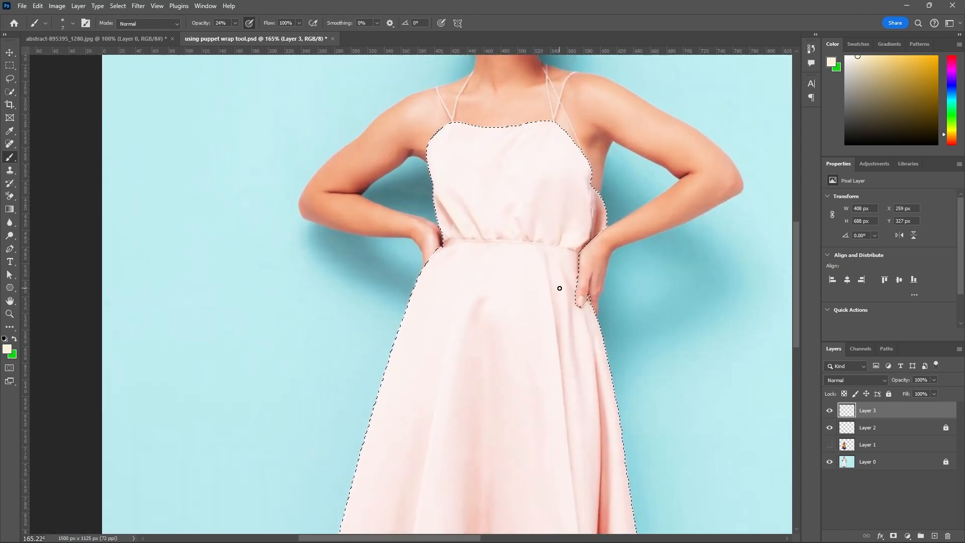
{"action": "key", "text": "bracketright"}
{"action": "key", "text": "bracketright"}
{"action": "key", "text": "bracketright"}
{"action": "left_click", "coordinate": [830, 445]}
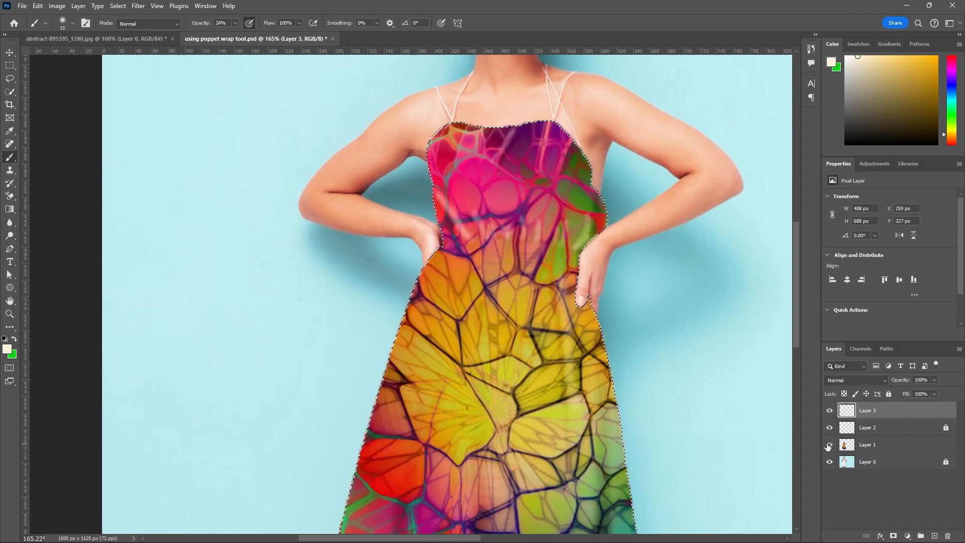
{"action": "left_click", "coordinate": [829, 445]}
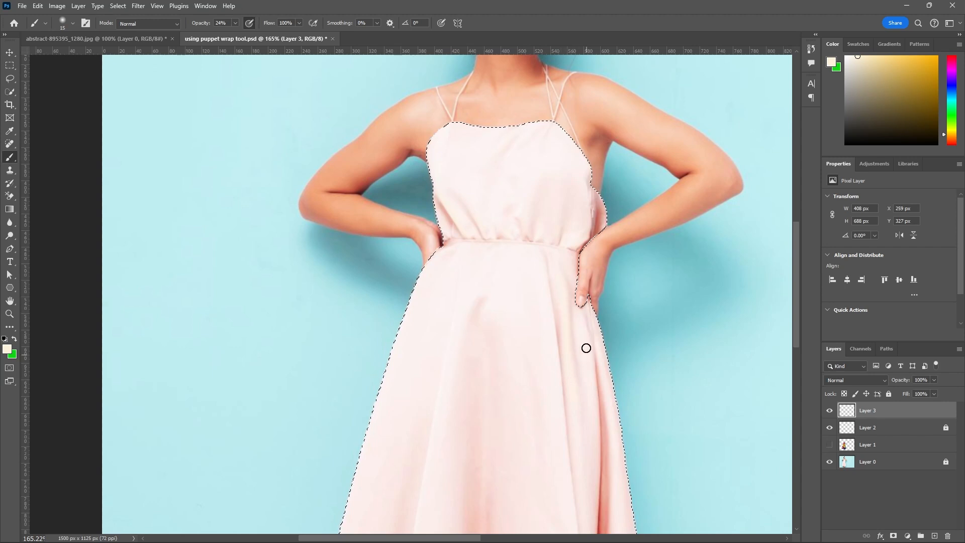
Extend the highlight down the skirt fold with a 10 px brush and compare it with Layer 1 shown and hidden.
{"action": "key", "text": "bracketleft"}
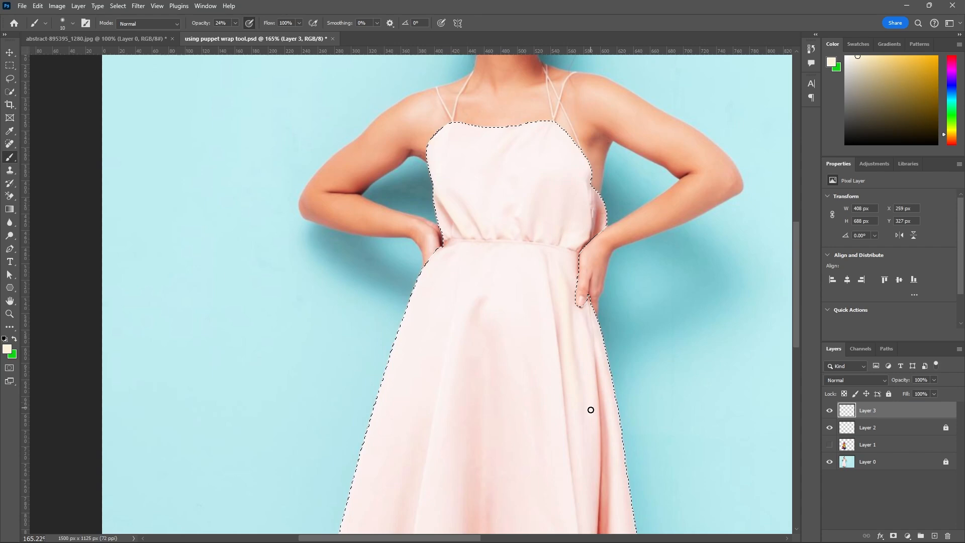
{"action": "left_click", "coordinate": [830, 444]}
{"action": "scroll", "coordinate": [542, 187], "scroll_direction": "down", "scroll_amount": 2}
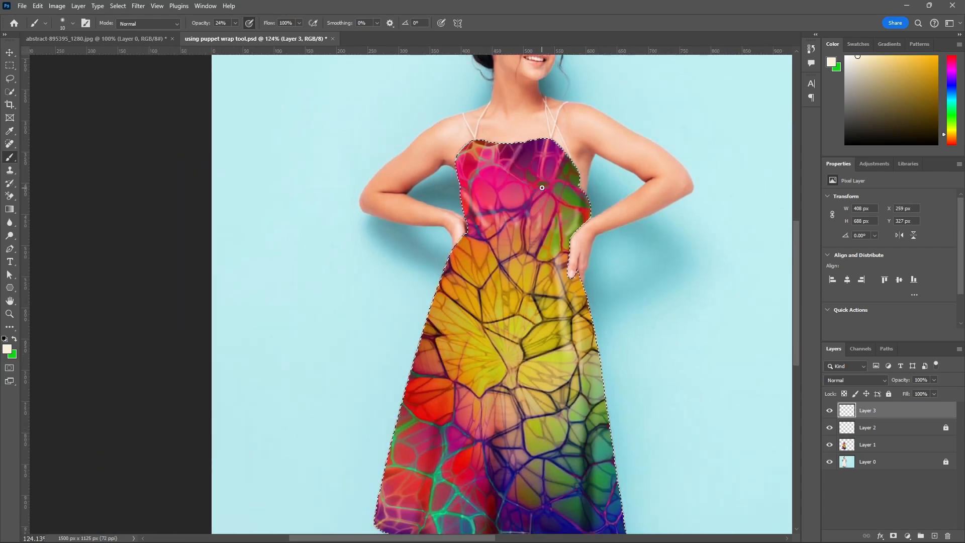
{"action": "scroll", "coordinate": [542, 188], "scroll_direction": "down", "scroll_amount": 2}
{"action": "scroll", "coordinate": [597, 272], "scroll_direction": "up", "scroll_amount": 3}
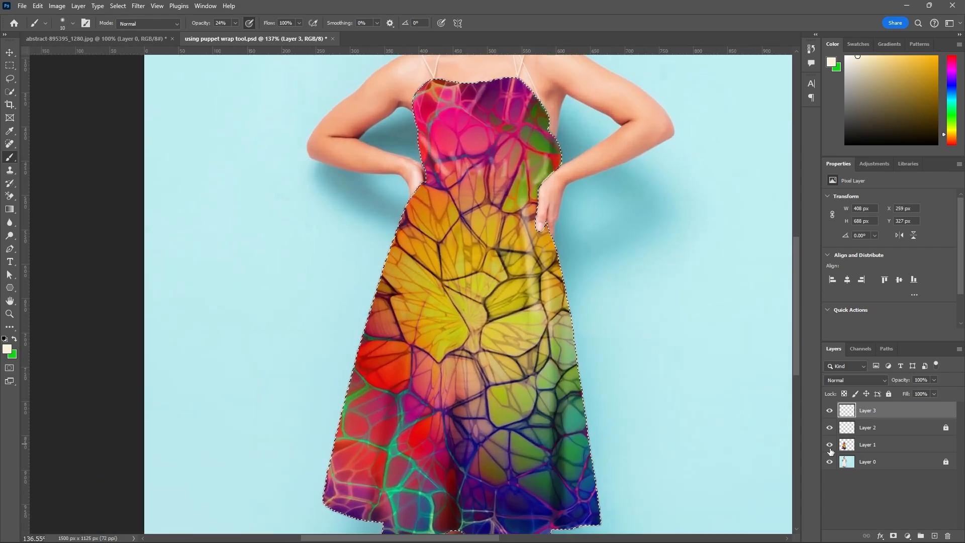
{"action": "left_click", "coordinate": [830, 446]}
{"action": "left_click", "coordinate": [830, 445]}
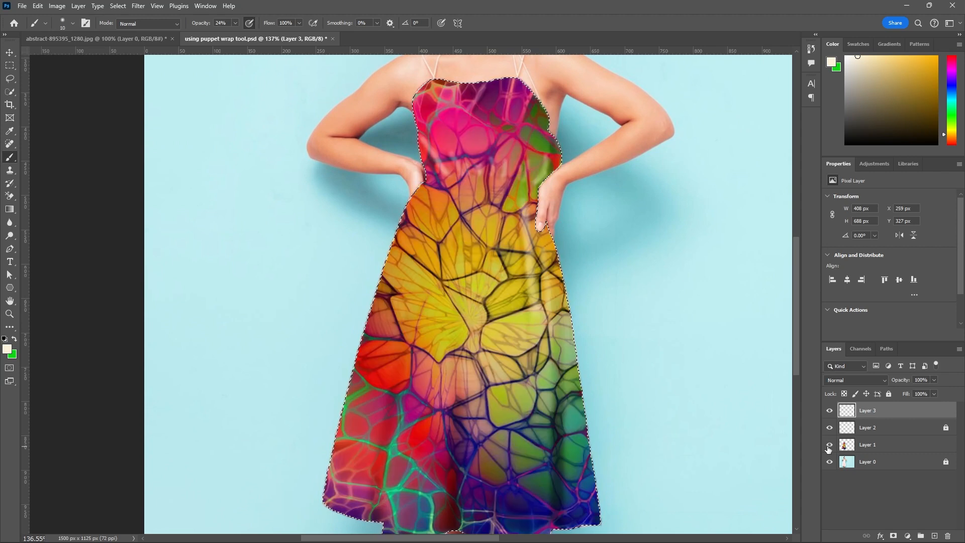
Hide Layer 1, paint highlights down the skirt's outer fold with a 15 px brush, and show the texture again.
{"action": "left_click", "coordinate": [830, 446]}
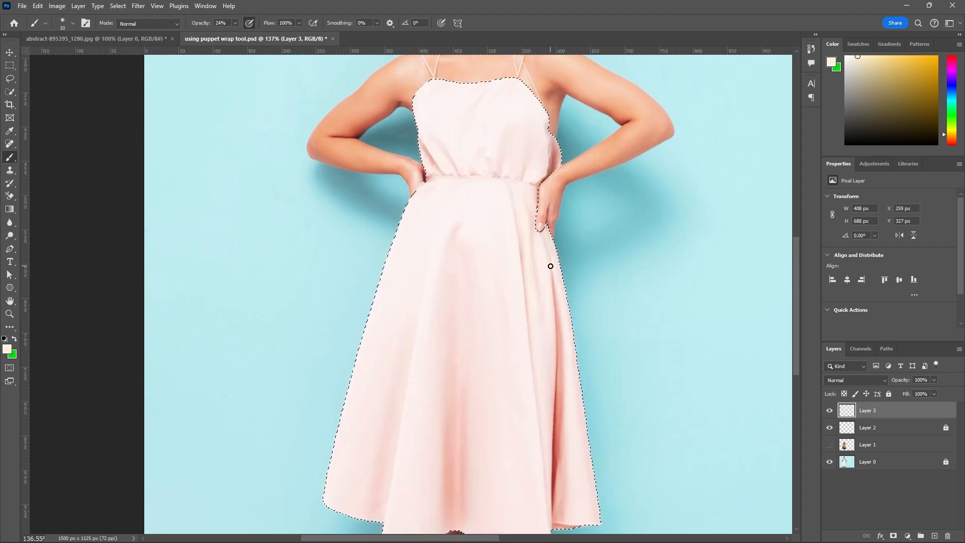
{"action": "key", "text": "bracketright"}
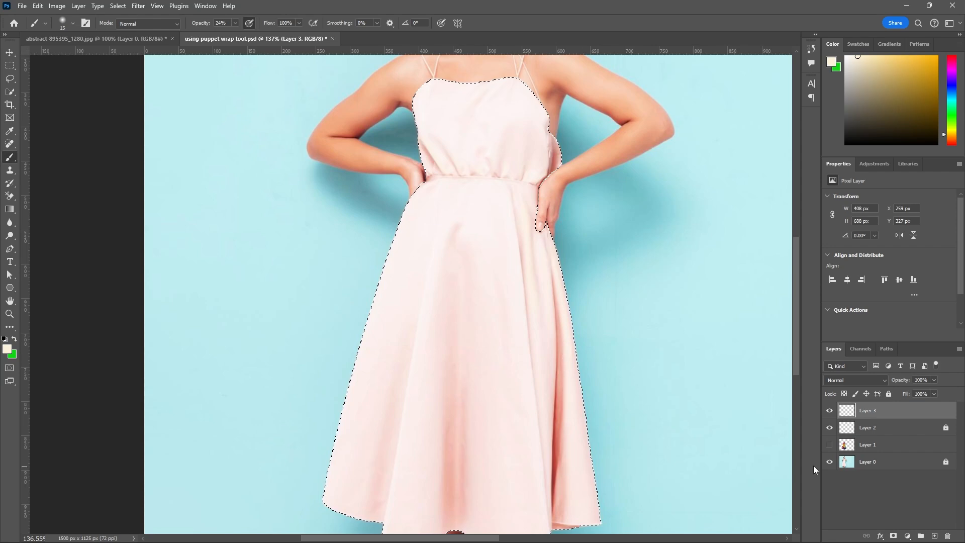
{"action": "left_click", "coordinate": [829, 444]}
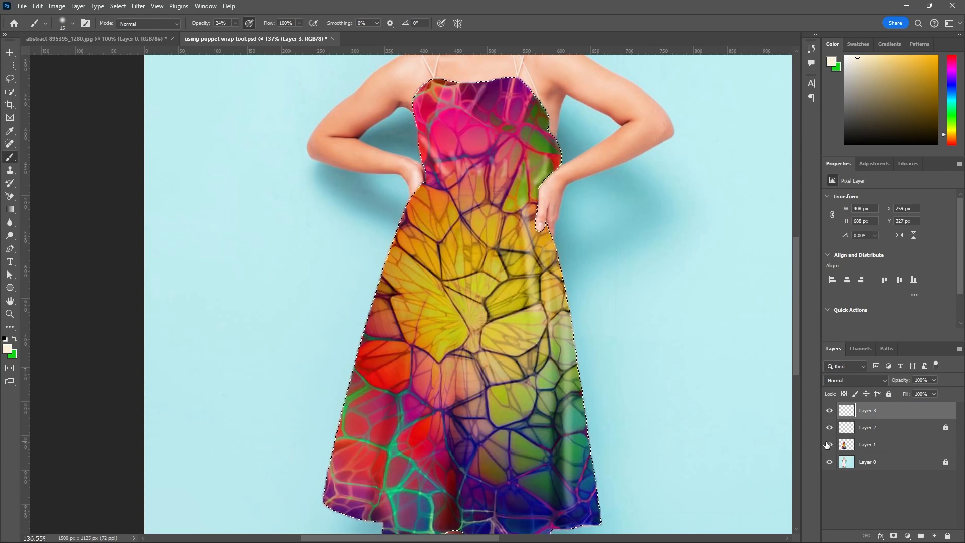
{"action": "scroll", "coordinate": [686, 355], "scroll_direction": "down", "scroll_amount": 3}
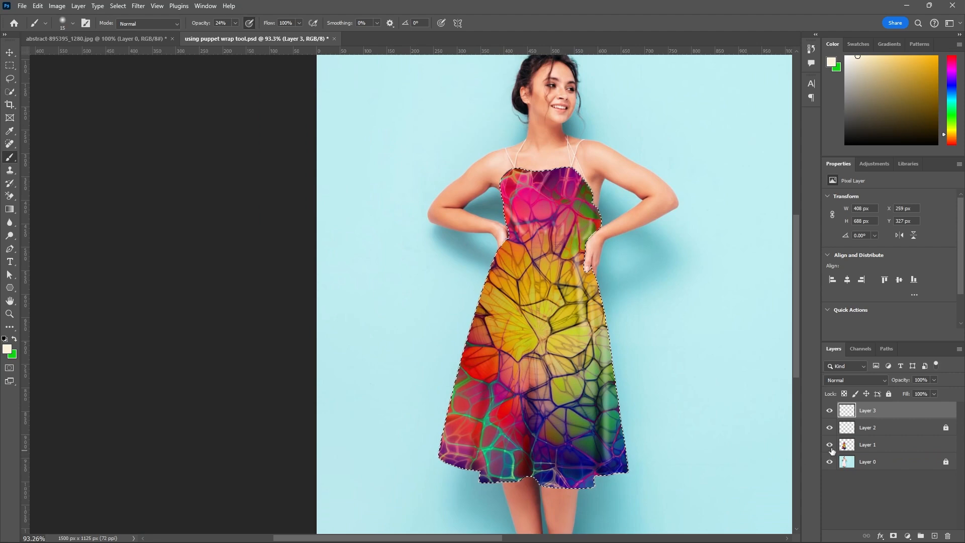
Compare the skirt highlights with the original fabric folds by toggling Layer 1, leaving it hidden.
{"action": "left_click", "coordinate": [830, 445]}
{"action": "scroll", "coordinate": [604, 448], "scroll_direction": "up", "scroll_amount": 2}
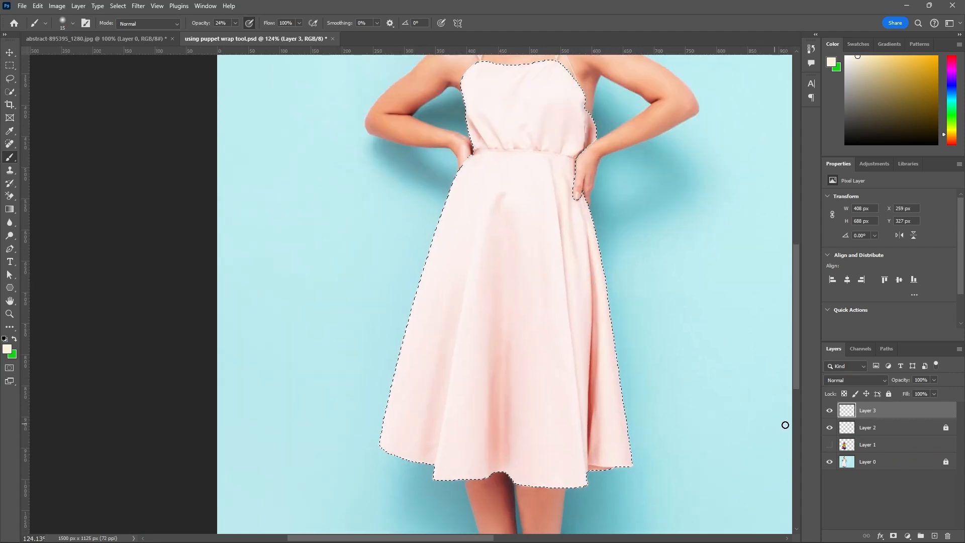
{"action": "left_click", "coordinate": [830, 445]}
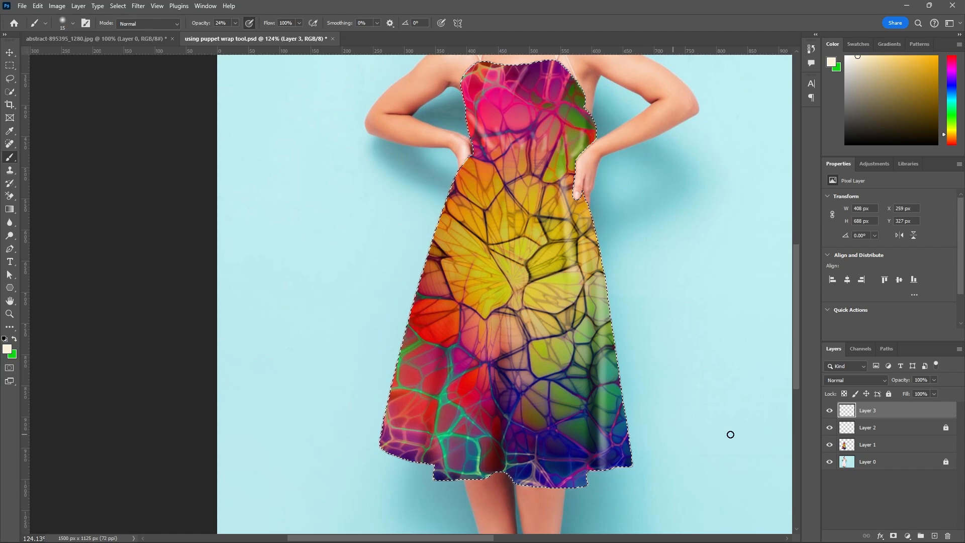
{"action": "left_click", "coordinate": [829, 445]}
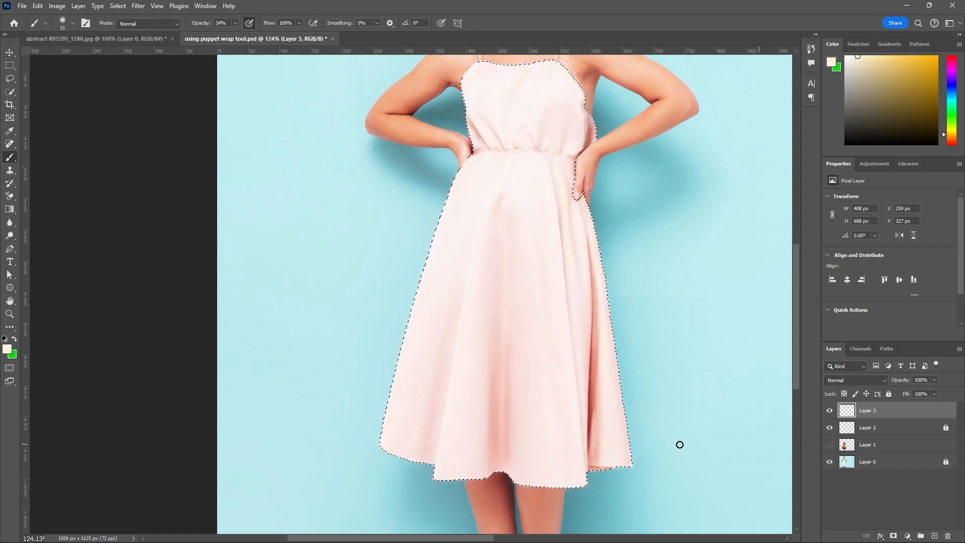
Enlarge the brush to 25 px, paint a highlight on the skirt's outer fold near the hem, and check it with Layer 1 shown.
{"action": "key", "text": "bracketright"}
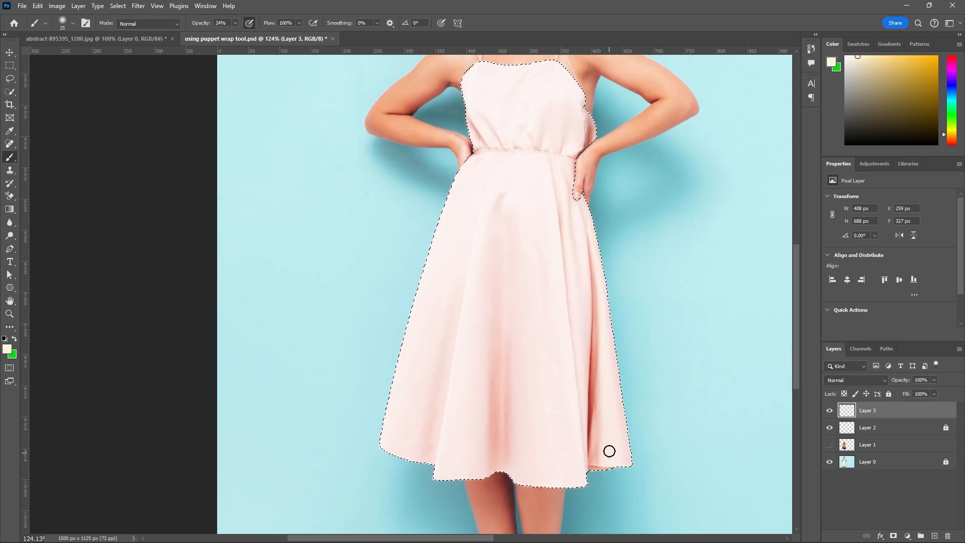
{"action": "left_click", "coordinate": [829, 445]}
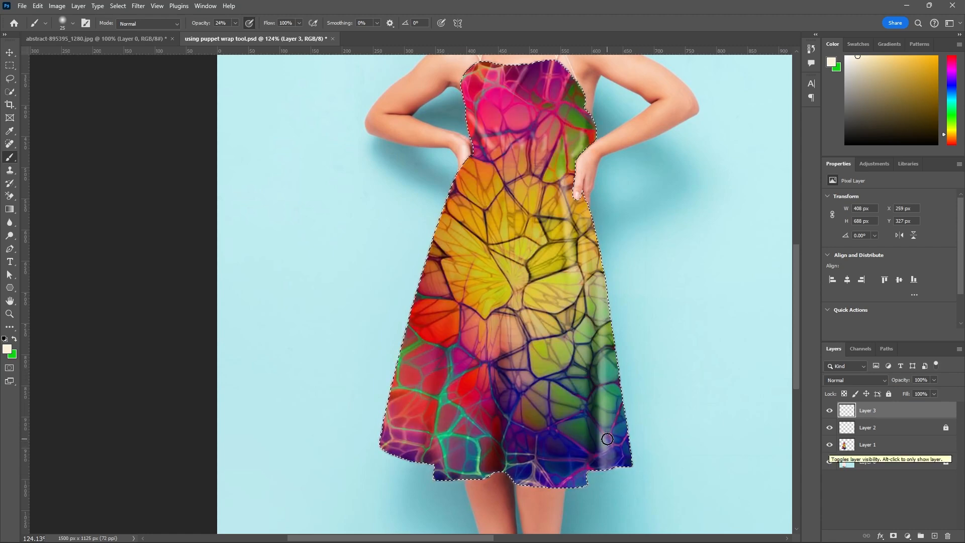
{"action": "scroll", "coordinate": [612, 460], "scroll_direction": "down", "scroll_amount": 4}
{"action": "scroll", "coordinate": [612, 459], "scroll_direction": "up", "scroll_amount": 5}
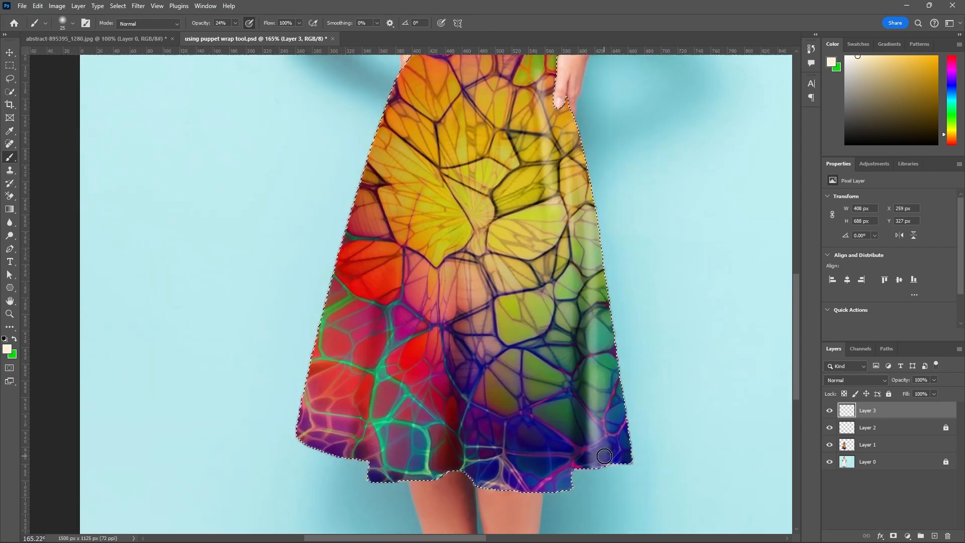
Hide Layer 1, paint a thin highlight along the inner skirt fold down to the hem with a 10 px brush, and show the texture again.
{"action": "left_click", "coordinate": [830, 445]}
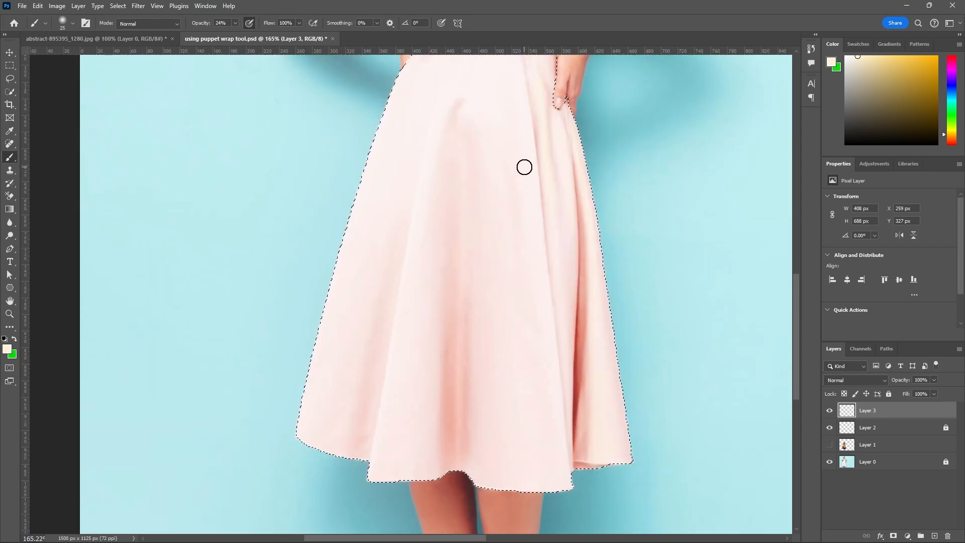
{"action": "scroll", "coordinate": [524, 167], "scroll_direction": "down", "scroll_amount": 2}
{"action": "key", "text": "bracketleft"}
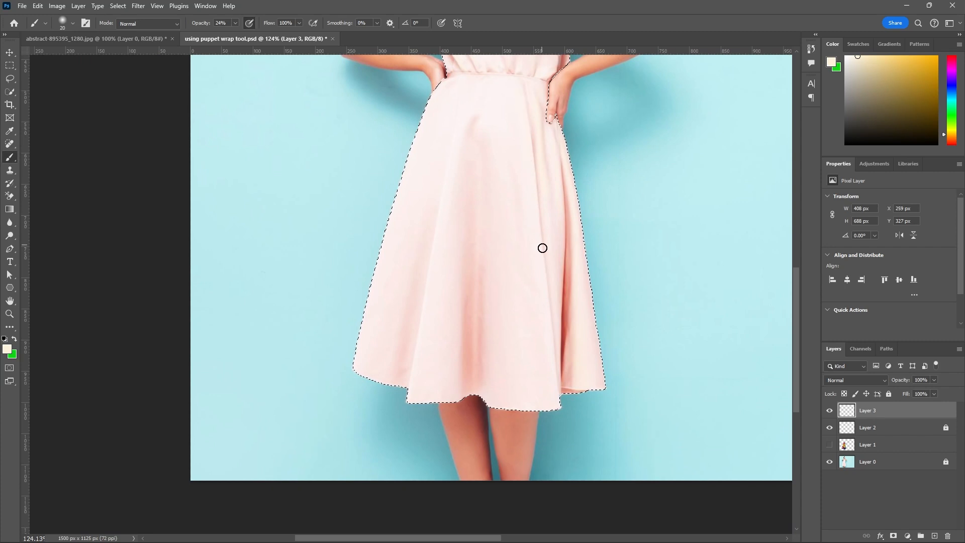
{"action": "left_click", "coordinate": [830, 445]}
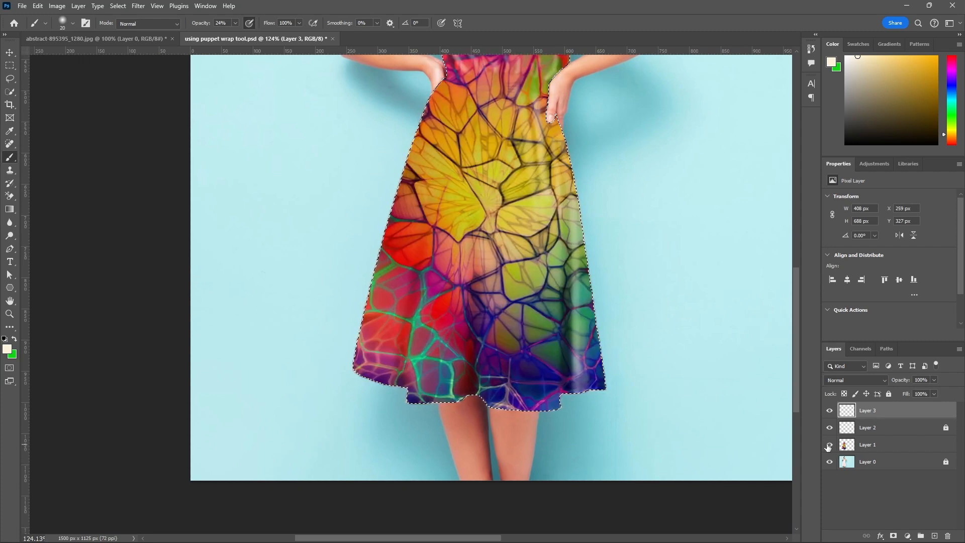
{"action": "left_click", "coordinate": [829, 445]}
{"action": "key", "text": "bracketleft"}
{"action": "key", "text": "bracketleft"}
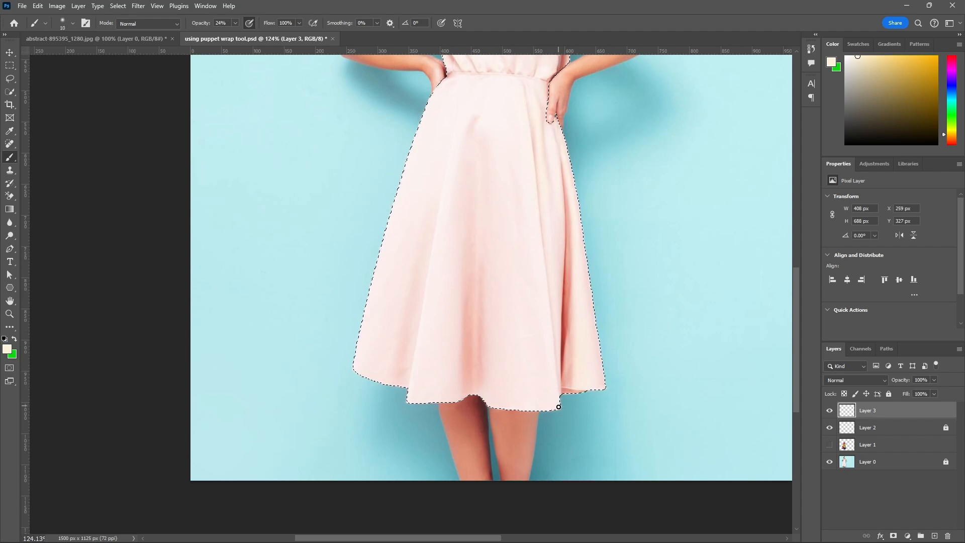
{"action": "left_click", "coordinate": [829, 445]}
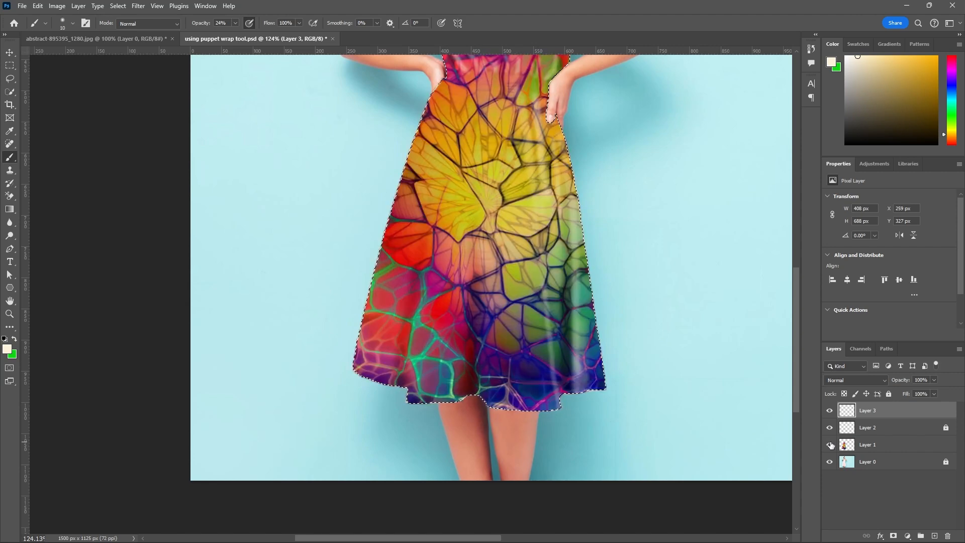
Review the thin fold highlight over the texture and against the original fabric by toggling Layer 1, leaving it hidden.
{"action": "scroll", "coordinate": [609, 415], "scroll_direction": "down", "scroll_amount": 6}
{"action": "scroll", "coordinate": [605, 416], "scroll_direction": "up", "scroll_amount": 4}
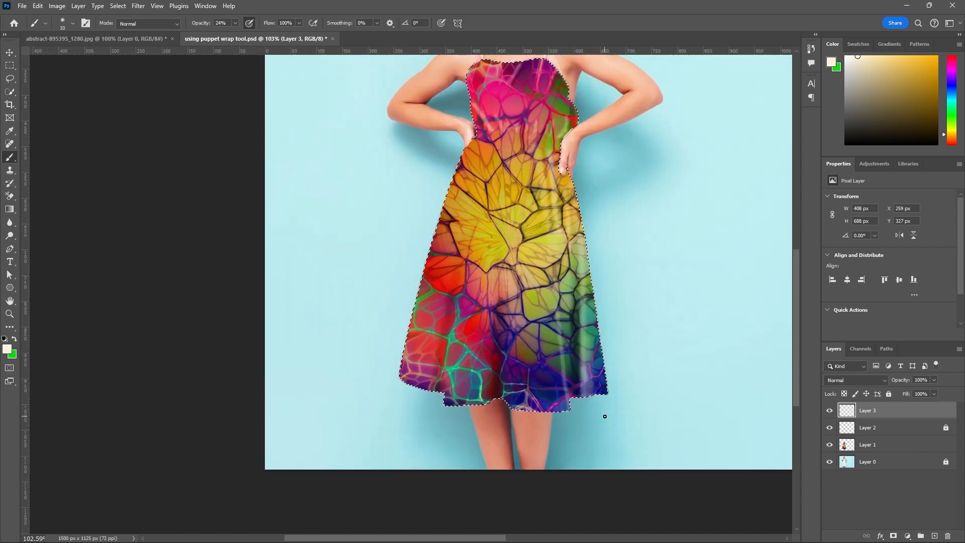
{"action": "left_click", "coordinate": [829, 445]}
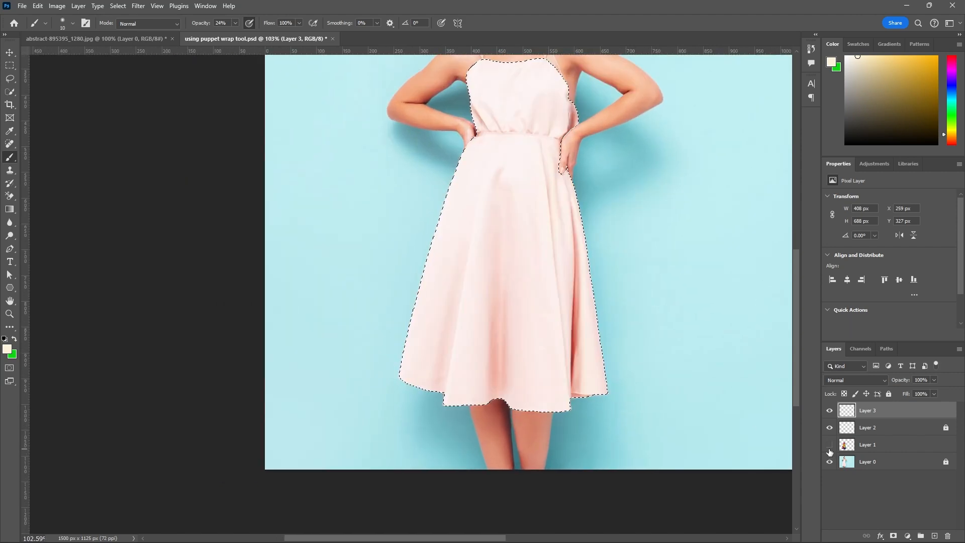
{"action": "left_click", "coordinate": [829, 445]}
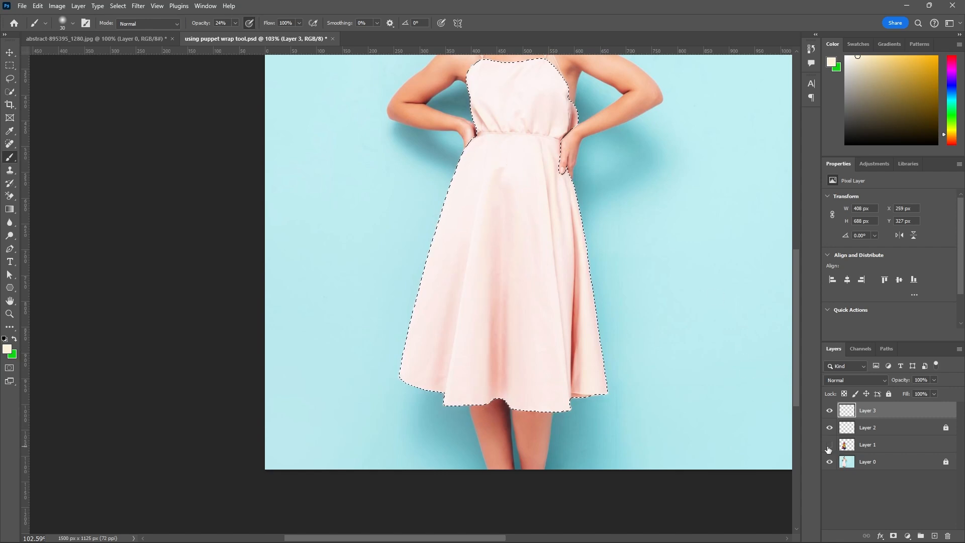
Compare the skirt highlights with the original fabric folds at different zoom levels by toggling Layer 1, leaving it hidden.
{"action": "left_click", "coordinate": [829, 447]}
{"action": "left_click", "coordinate": [830, 445]}
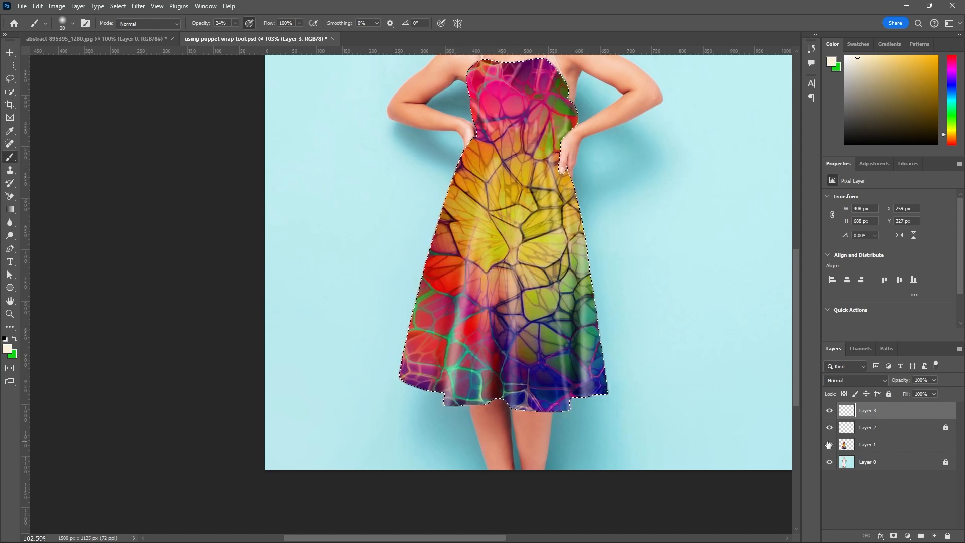
{"action": "left_click", "coordinate": [829, 445]}
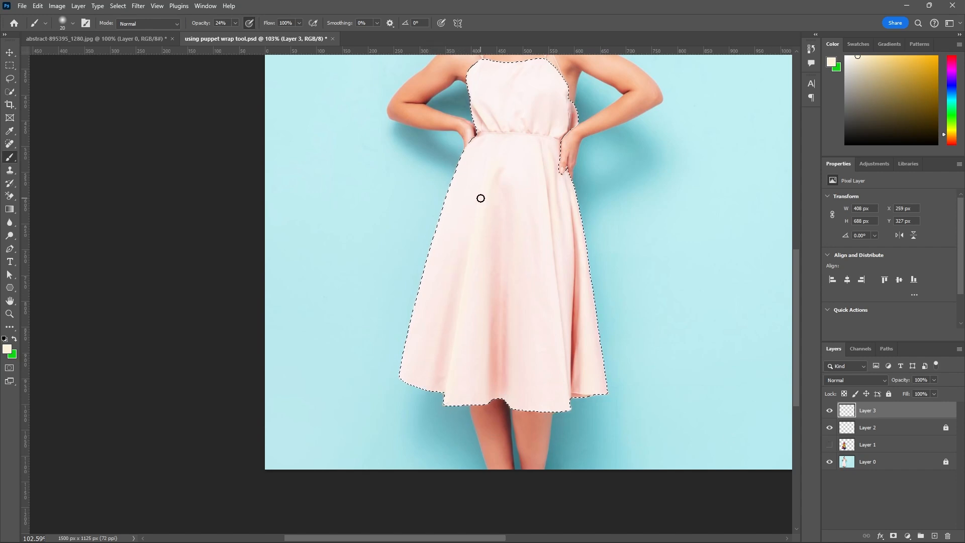
{"action": "left_click", "coordinate": [829, 444]}
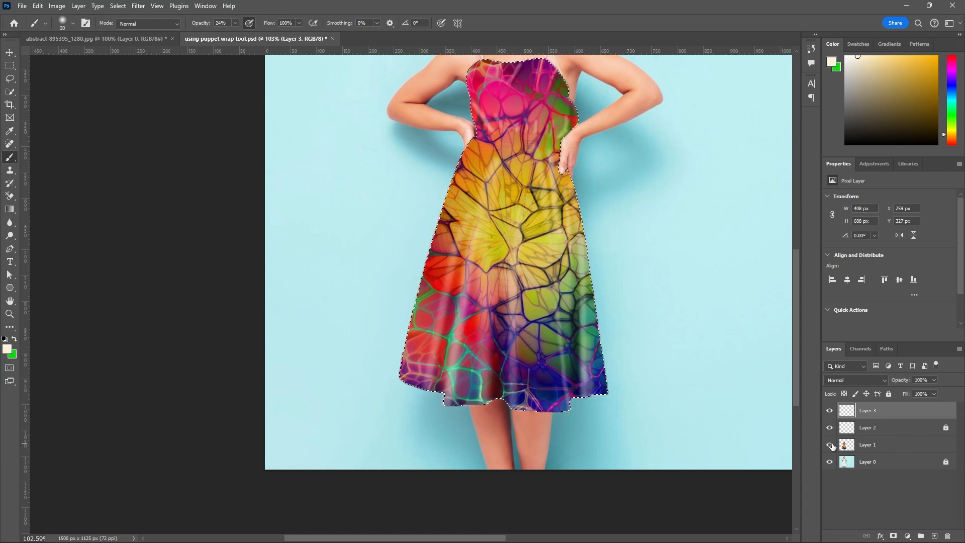
{"action": "scroll", "coordinate": [705, 446], "scroll_direction": "down", "scroll_amount": 3}
{"action": "scroll", "coordinate": [704, 442], "scroll_direction": "up", "scroll_amount": 1}
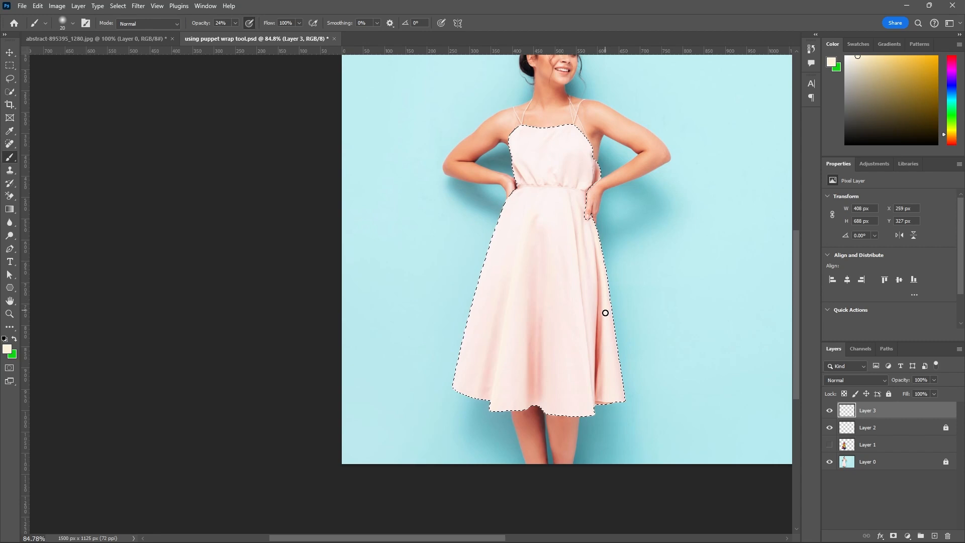
{"action": "left_click", "coordinate": [829, 445]}
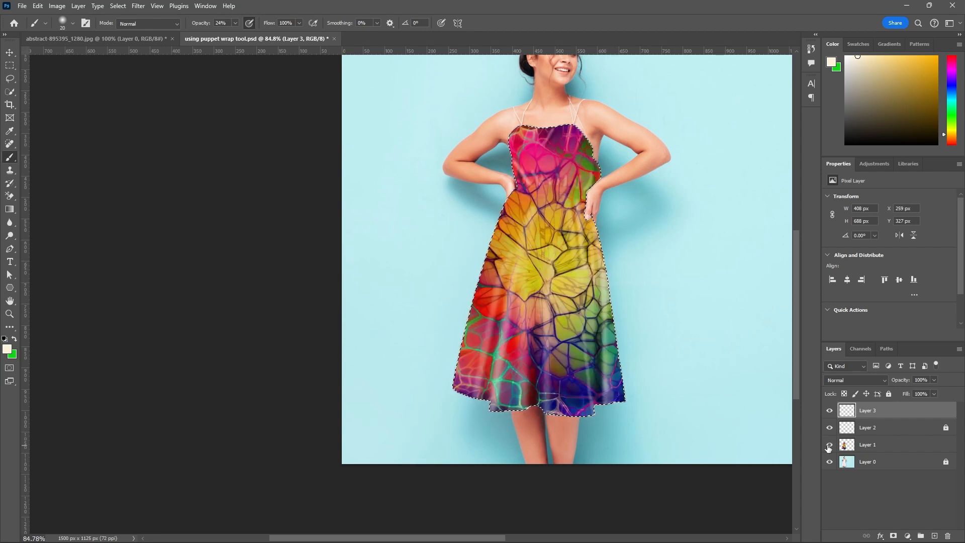
{"action": "left_click", "coordinate": [830, 445]}
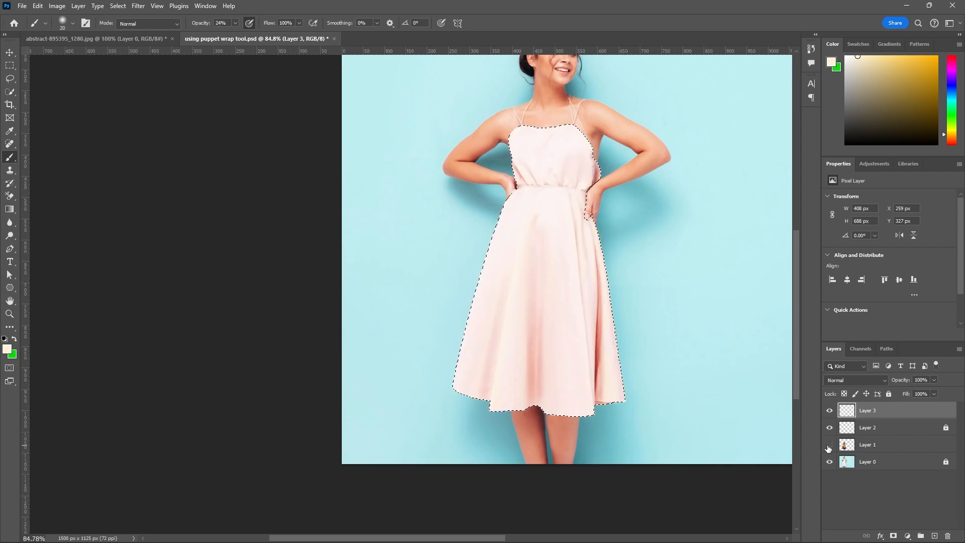
Examine the highlights from bodice to hem against the original folds by toggling Layer 1, leaving the texture shown.
{"action": "scroll", "coordinate": [521, 192], "scroll_direction": "up", "scroll_amount": 3}
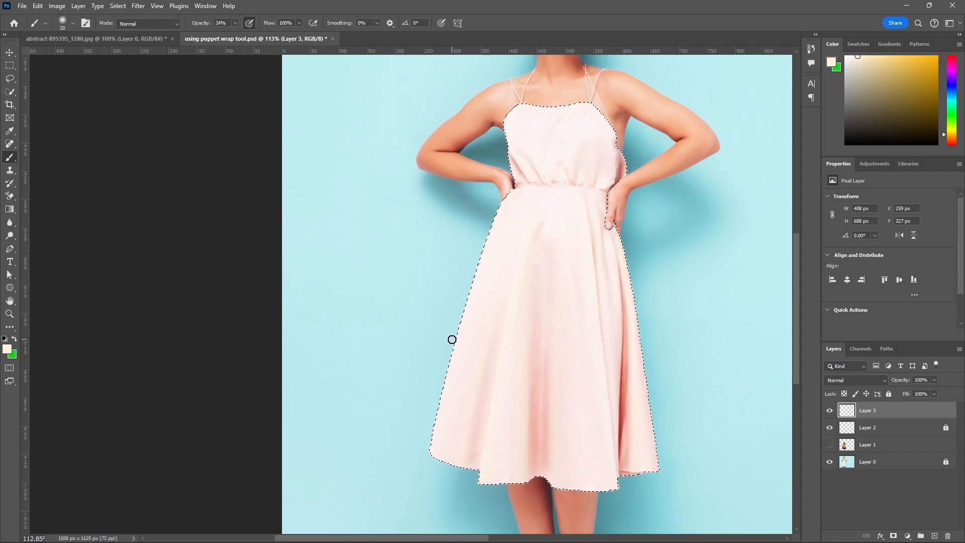
{"action": "left_click", "coordinate": [830, 445]}
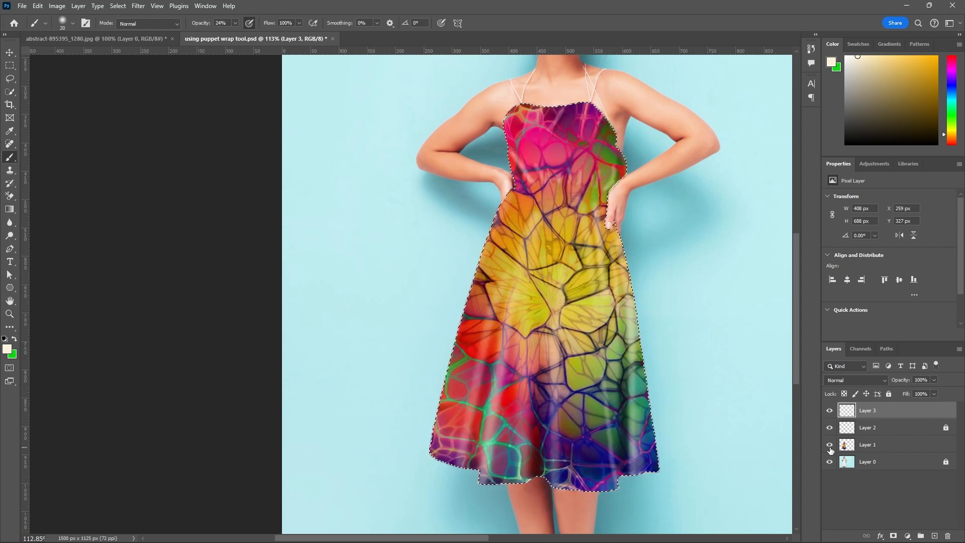
{"action": "left_click", "coordinate": [830, 446]}
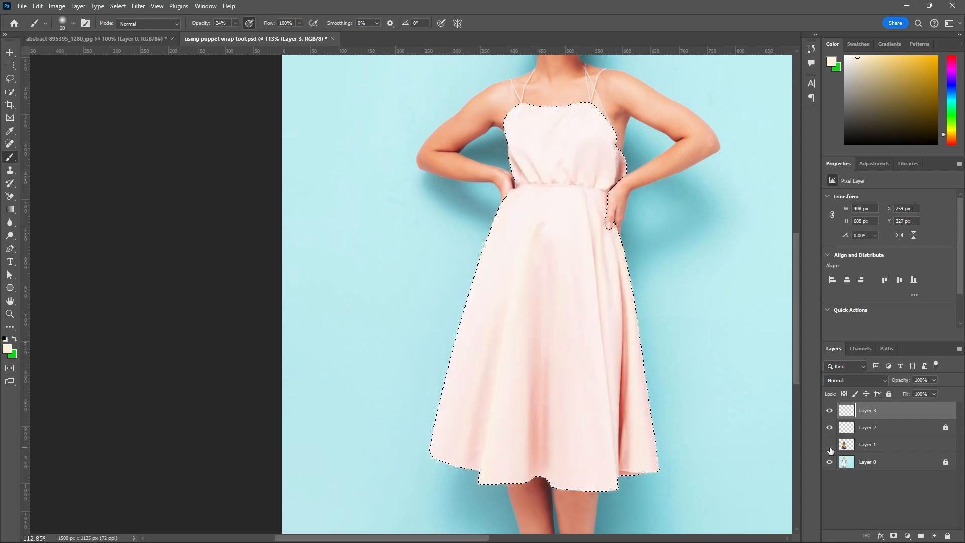
{"action": "left_click", "coordinate": [830, 445]}
{"action": "left_click", "coordinate": [830, 449]}
{"action": "left_click", "coordinate": [830, 445]}
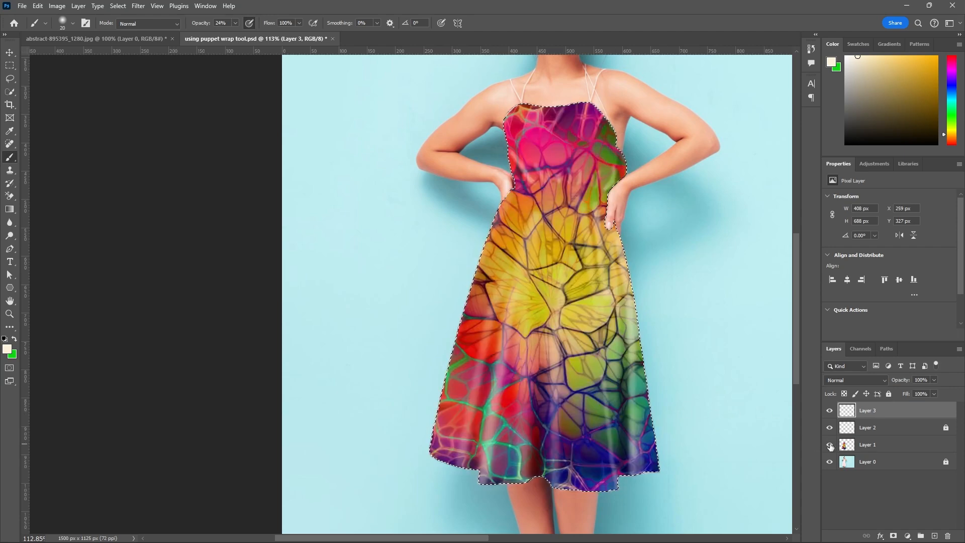
{"action": "left_click", "coordinate": [830, 444]}
{"action": "left_click", "coordinate": [830, 444]}
Check the original bodice folds, reduce the brush to 10 px, and paint a thin highlight along the bodice's side edge above the hand.
{"action": "scroll", "coordinate": [647, 168], "scroll_direction": "up", "scroll_amount": 5}
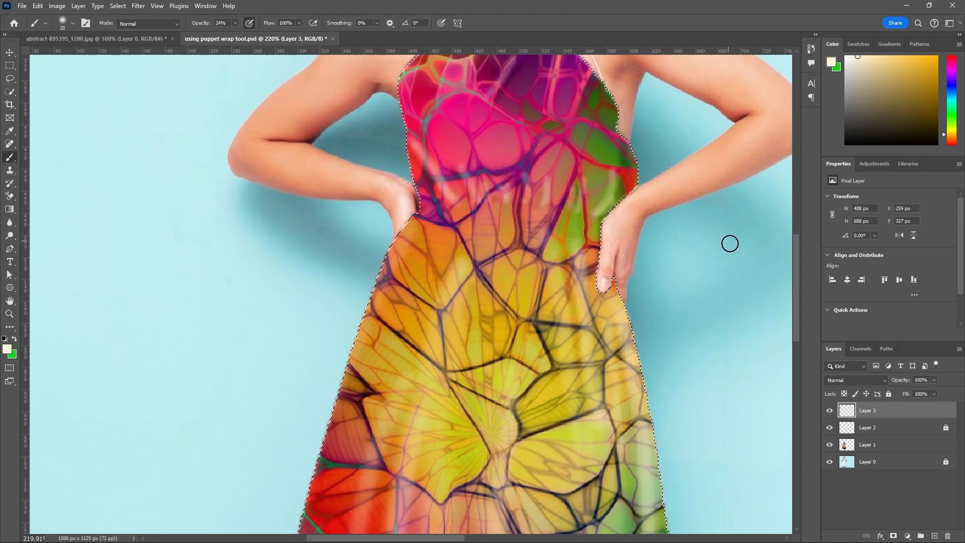
{"action": "left_click", "coordinate": [830, 444]}
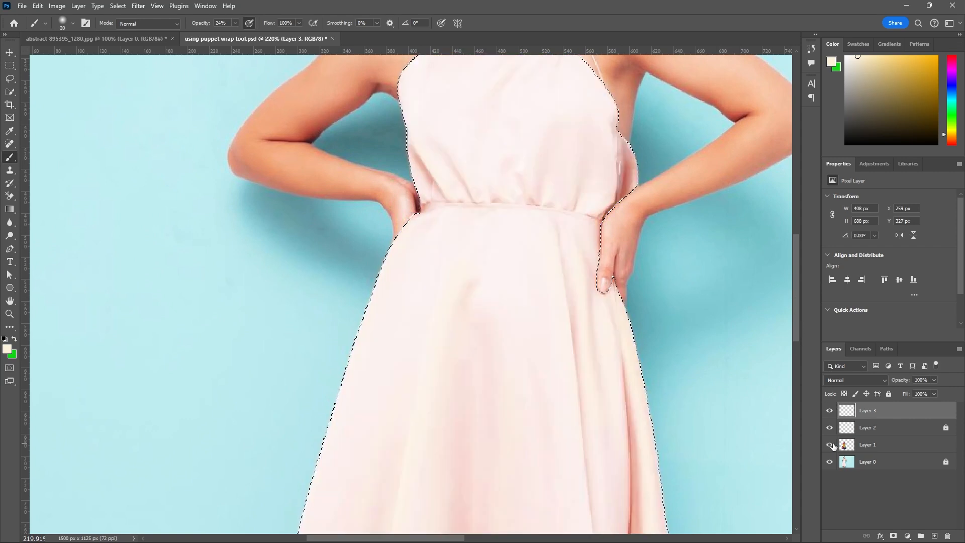
{"action": "left_click", "coordinate": [830, 445]}
{"action": "key", "text": "bracketleft"}
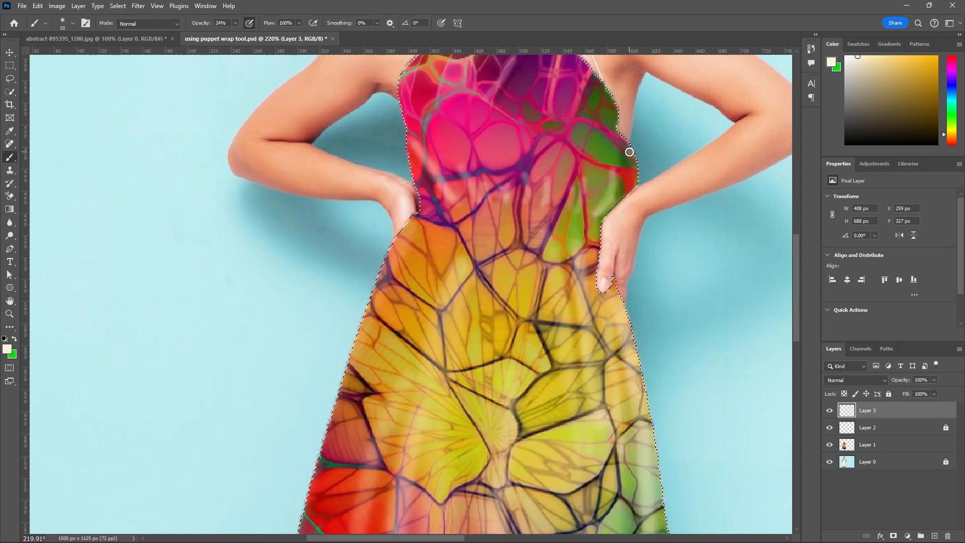
{"action": "mouse_move", "coordinate": [632, 159]}
{"action": "left_mouse_down"}
{"action": "mouse_move", "coordinate": [635, 196]}
{"action": "mouse_move", "coordinate": [638, 162]}
{"action": "mouse_move", "coordinate": [627, 132]}
{"action": "mouse_move", "coordinate": [638, 186]}
{"action": "mouse_move", "coordinate": [628, 144]}
{"action": "left_mouse_up"}
{"action": "scroll", "coordinate": [641, 206], "scroll_direction": "down", "scroll_amount": 5}
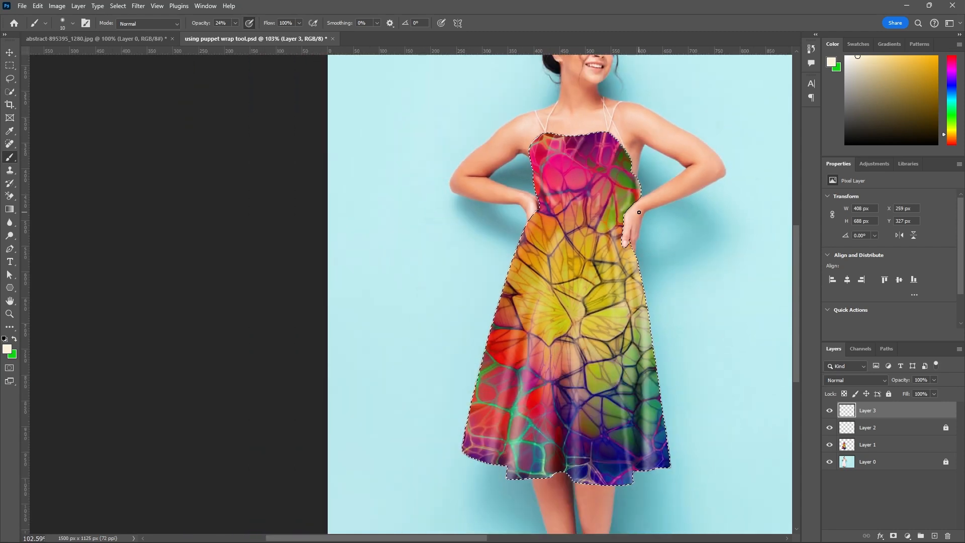
Check the bodice and waist highlights against the original fabric by toggling Layer 1, and save the document with the texture shown.
{"action": "left_click", "coordinate": [829, 445]}
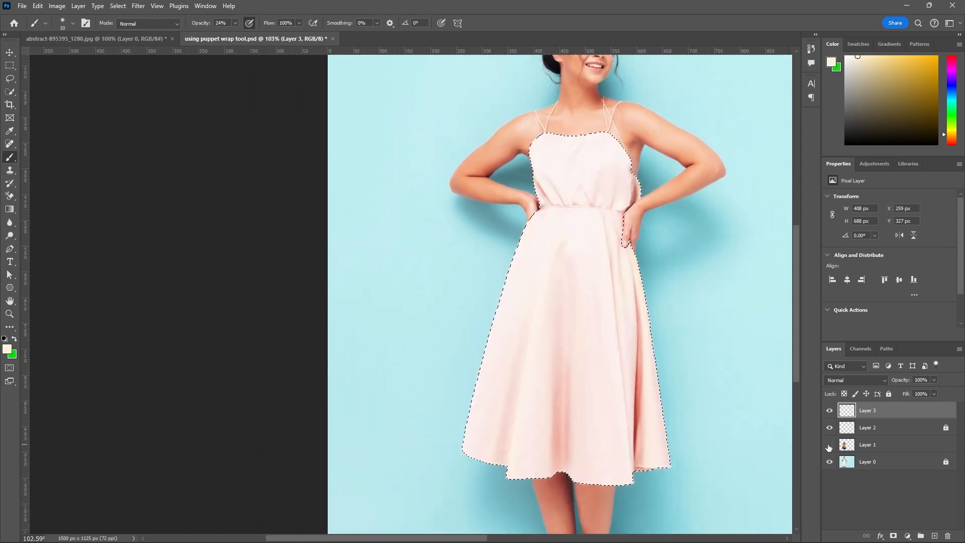
{"action": "left_click", "coordinate": [830, 445]}
{"action": "left_click", "coordinate": [830, 446]}
{"action": "left_click", "coordinate": [829, 446]}
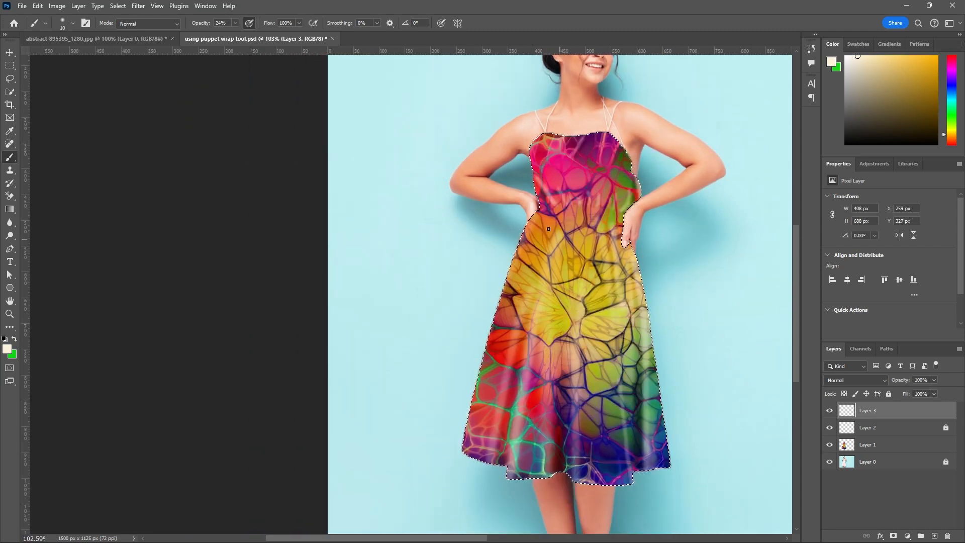
{"action": "scroll", "coordinate": [552, 197], "scroll_direction": "up", "scroll_amount": 2}
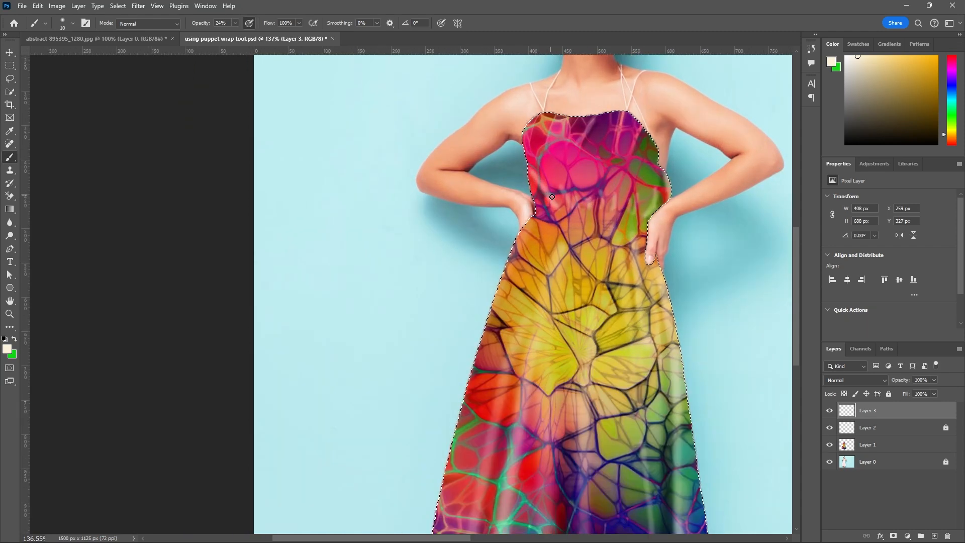
{"action": "left_click", "coordinate": [829, 445]}
{"action": "left_click", "coordinate": [829, 445]}
{"action": "left_click", "coordinate": [829, 445]}
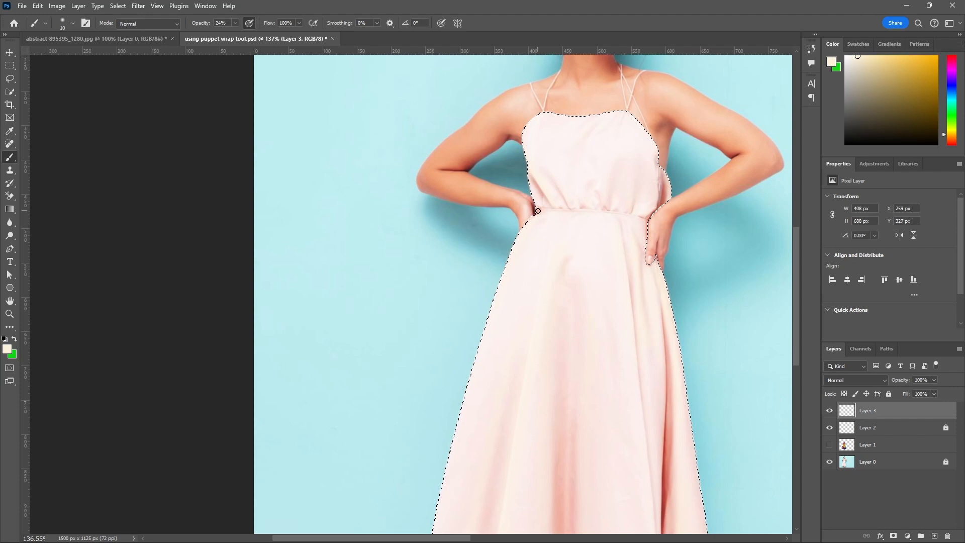
{"action": "left_click", "coordinate": [829, 444]}
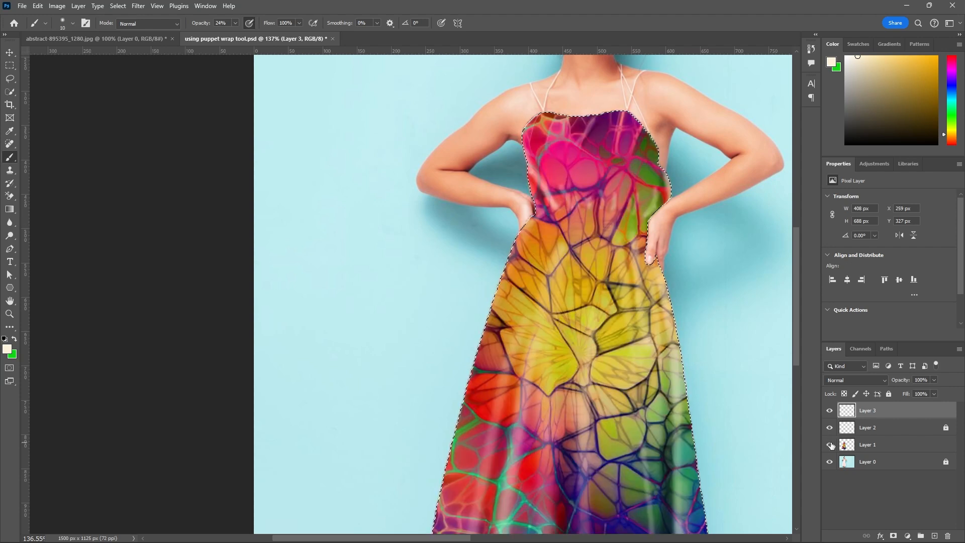
{"action": "key", "text": "ctrl+s"}
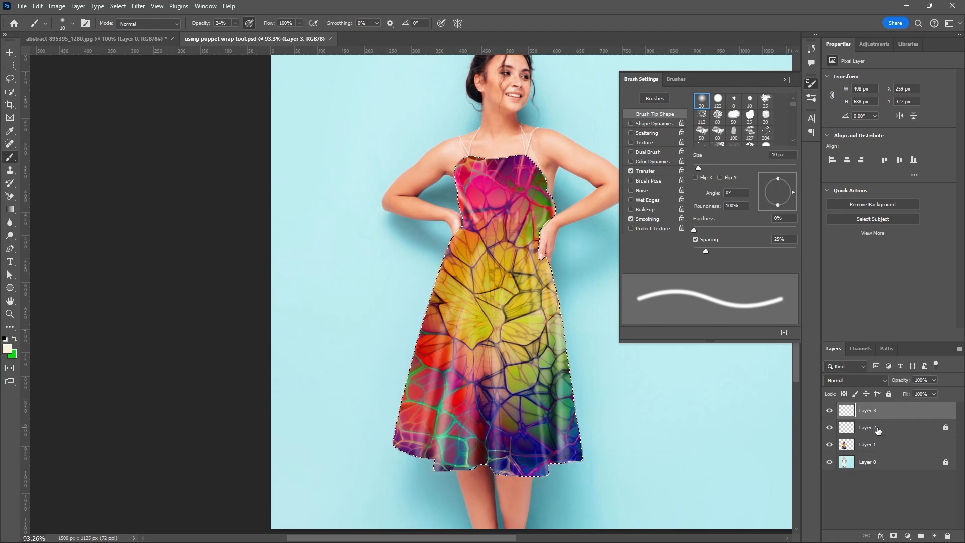
Compare the full textured dress with the original pink dress by repeatedly toggling Layer 1.
{"action": "left_click", "coordinate": [830, 445]}
{"action": "left_click", "coordinate": [830, 445]}
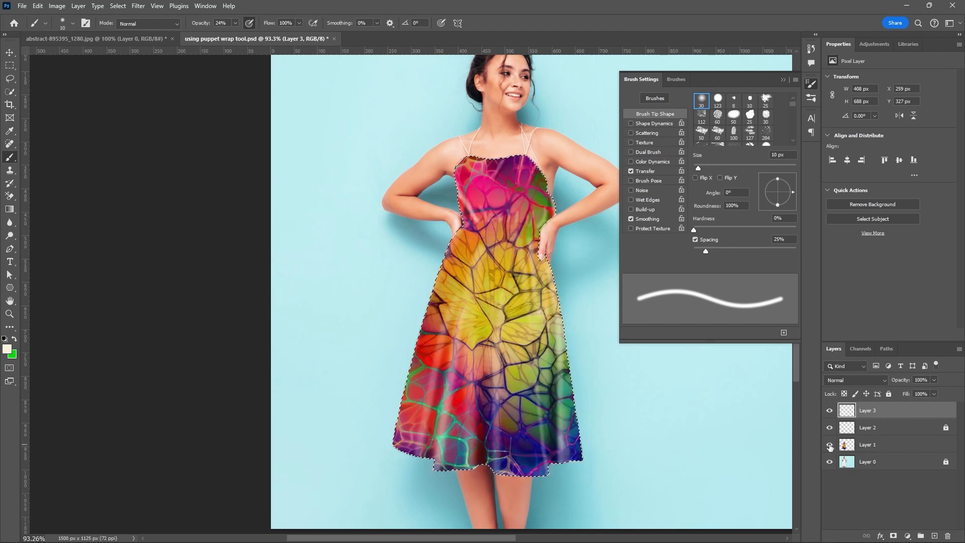
{"action": "left_click", "coordinate": [829, 445]}
{"action": "left_click", "coordinate": [830, 445]}
{"action": "left_click", "coordinate": [829, 445]}
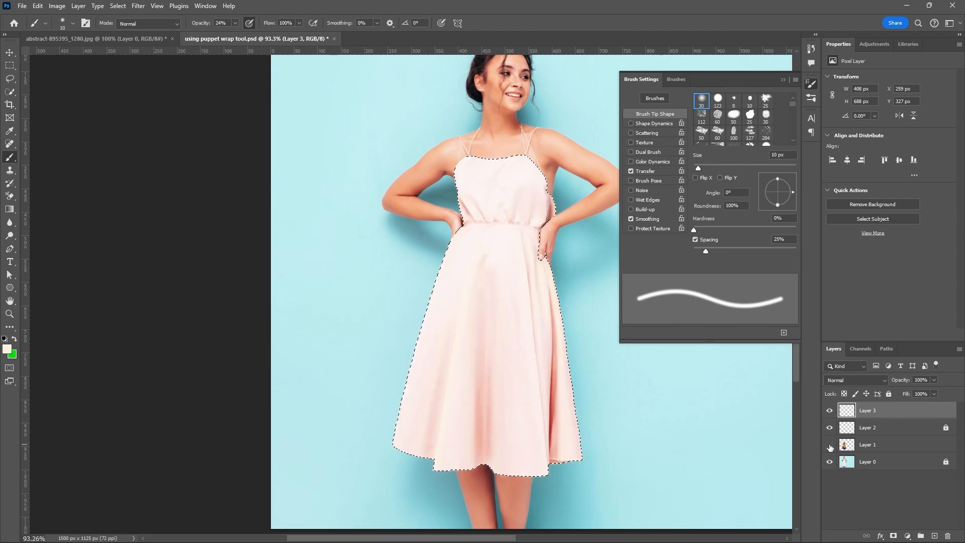
{"action": "left_click", "coordinate": [830, 445]}
{"action": "left_click", "coordinate": [830, 445]}
{"action": "left_click", "coordinate": [830, 445]}
{"action": "left_click", "coordinate": [830, 445]}
Inspect the bodice gathers and waist up close with Layer 1 hidden and shown, and review the whole figure.
{"action": "scroll", "coordinate": [488, 220], "scroll_direction": "up", "scroll_amount": 4}
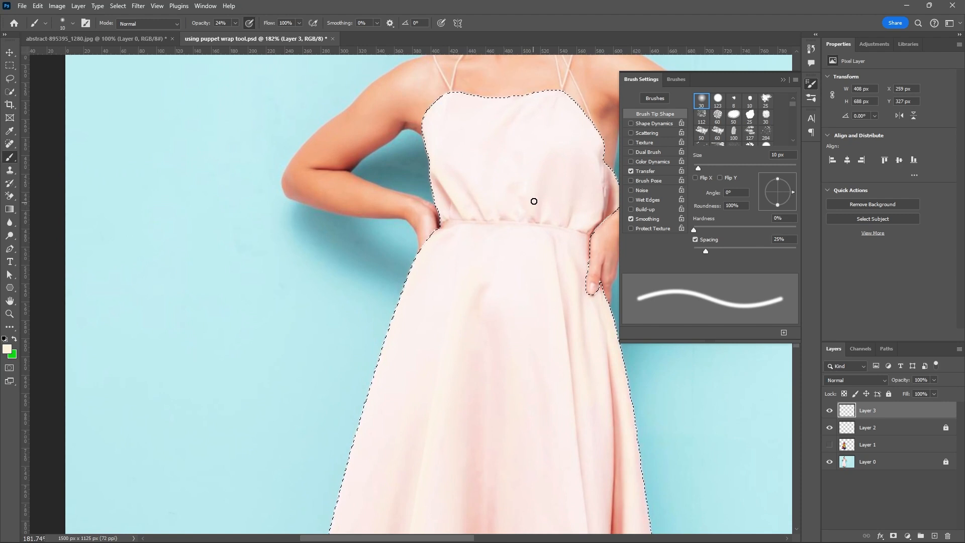
{"action": "left_click", "coordinate": [829, 445]}
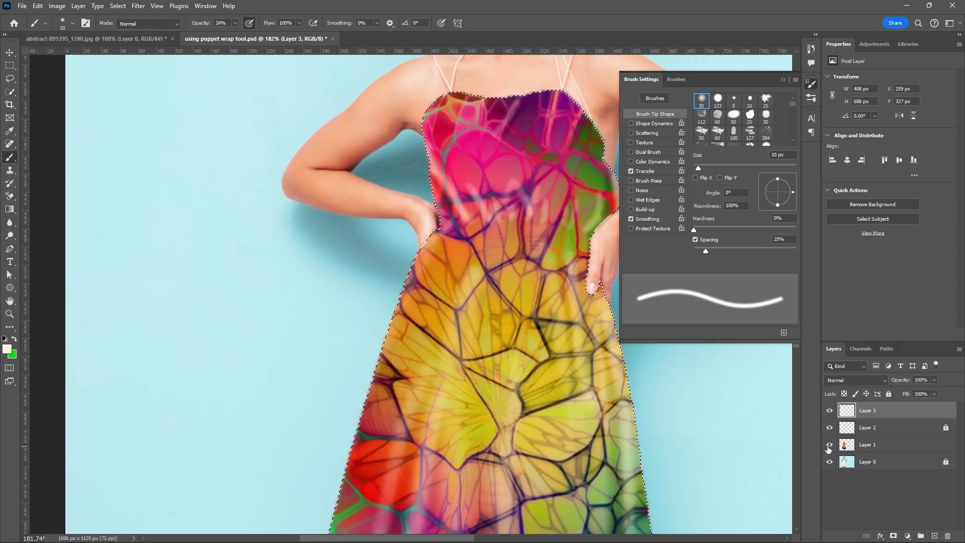
{"action": "left_click", "coordinate": [830, 445]}
{"action": "left_click", "coordinate": [830, 446]}
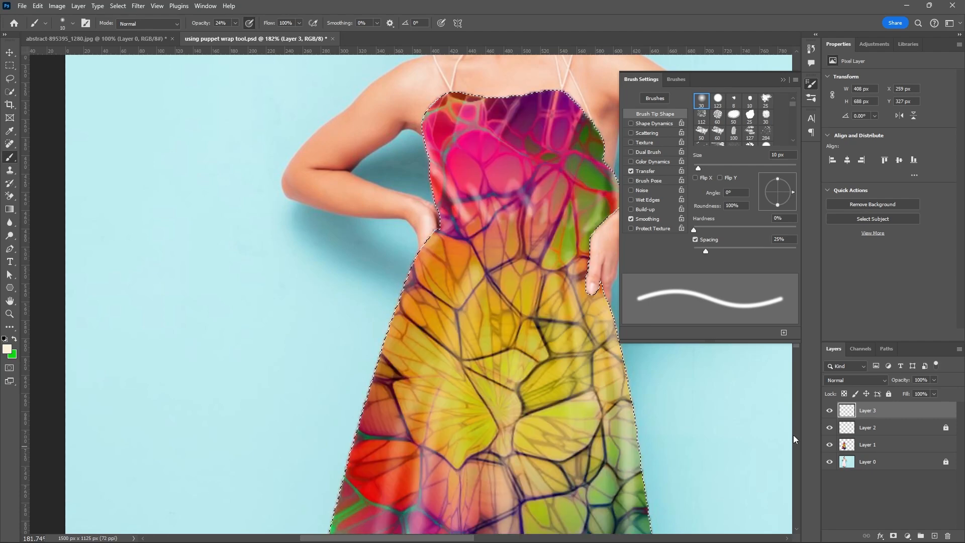
{"action": "scroll", "coordinate": [576, 377], "scroll_direction": "down", "scroll_amount": 5}
{"action": "scroll", "coordinate": [576, 377], "scroll_direction": "down", "scroll_amount": 2}
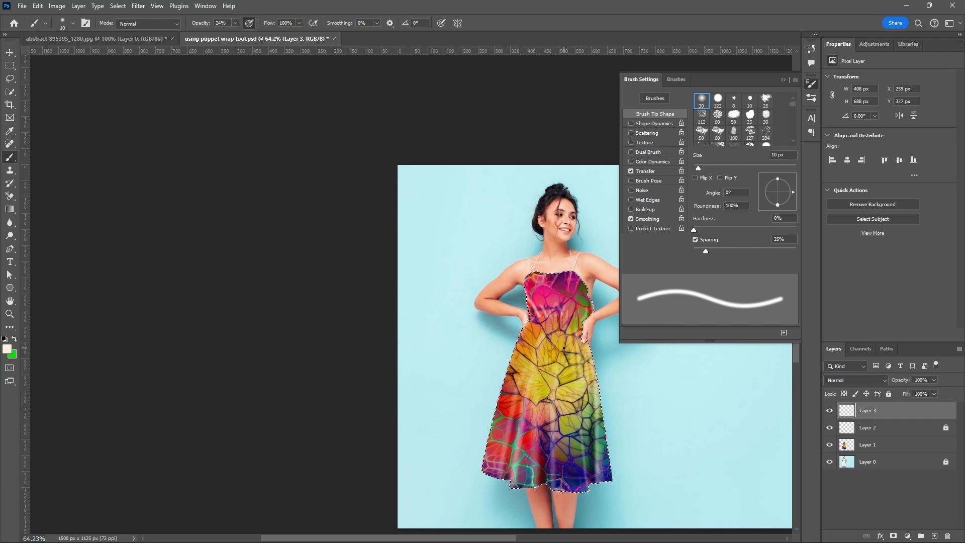
{"action": "scroll", "coordinate": [549, 278], "scroll_direction": "up", "scroll_amount": 3}
{"action": "scroll", "coordinate": [528, 276], "scroll_direction": "up", "scroll_amount": 2}
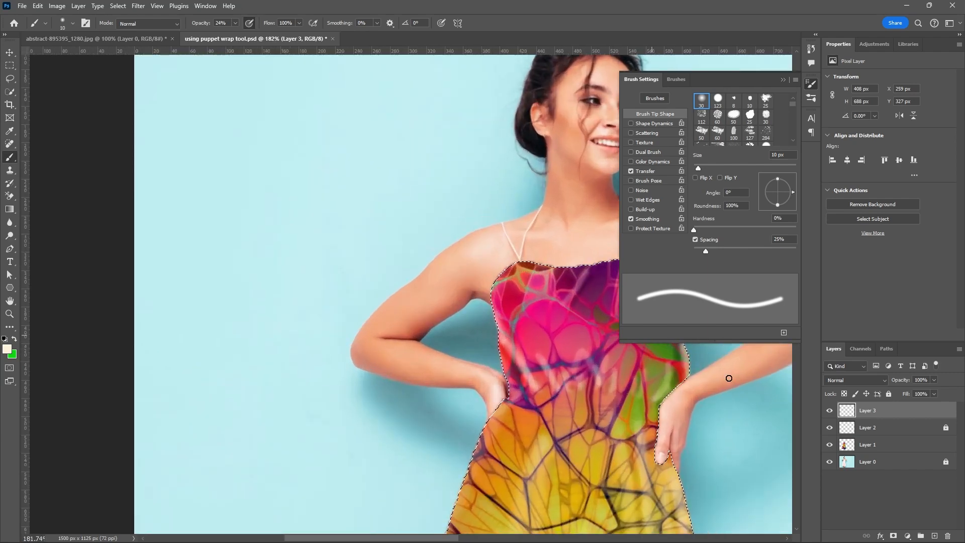
Check the dress with Layer 3 and Layer 1 toggled off and on, and save the document with both shown.
{"action": "left_click", "coordinate": [829, 410]}
{"action": "left_click", "coordinate": [830, 410]}
{"action": "scroll", "coordinate": [483, 352], "scroll_direction": "down", "scroll_amount": 5}
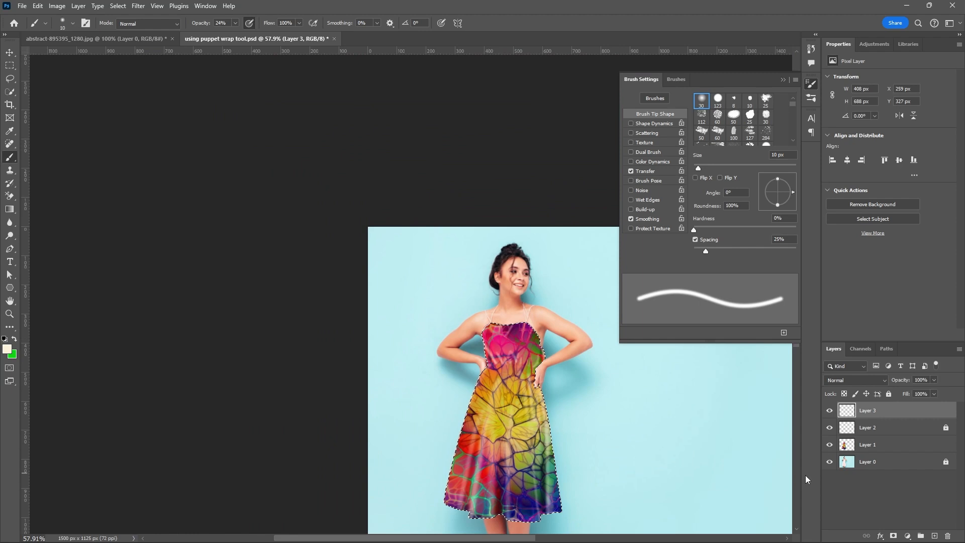
{"action": "left_click", "coordinate": [829, 444]}
{"action": "left_click", "coordinate": [829, 444]}
{"action": "left_click", "coordinate": [830, 446]}
{"action": "key", "text": "ctrl+s"}
Collapse the brush settings and switch to the Move tool.
{"action": "left_click", "coordinate": [783, 80]}
{"action": "left_click", "coordinate": [11, 55]}
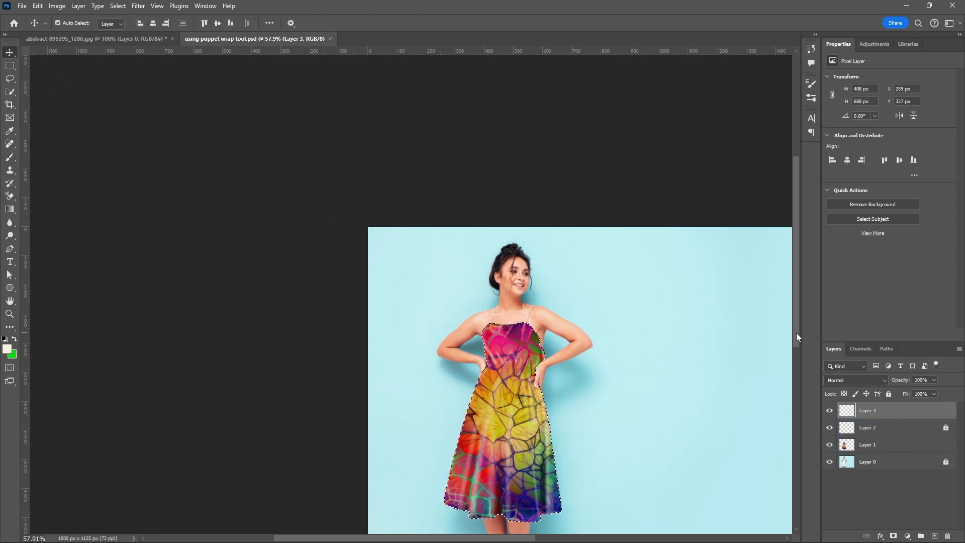
Compare the dress with and without the painted highlights by toggling Layer 3, leaving it shown.
{"action": "left_click_drag", "start_coordinate": [797, 334], "coordinate": [789, 375]}
{"action": "scroll", "coordinate": [570, 351], "scroll_direction": "up", "scroll_amount": 7}
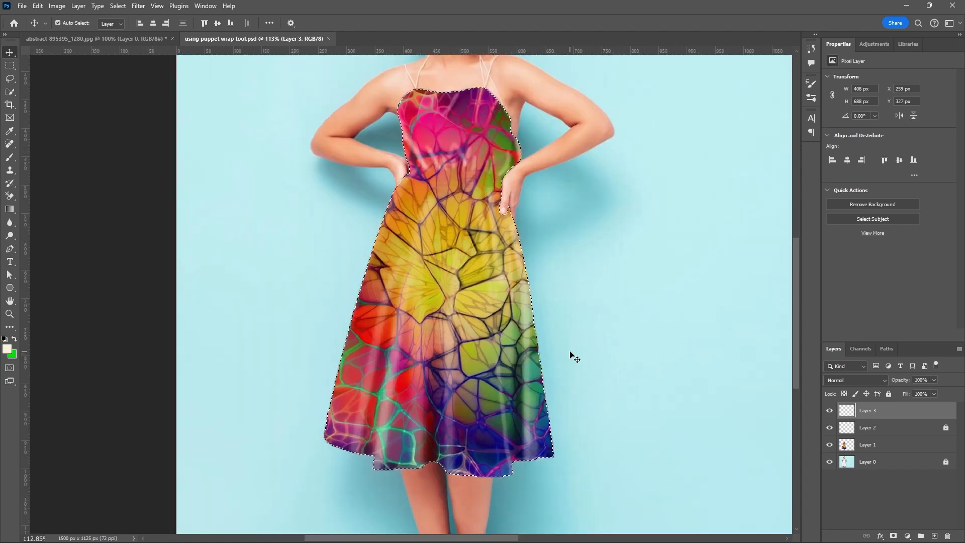
{"action": "scroll", "coordinate": [573, 357], "scroll_direction": "up", "scroll_amount": 1}
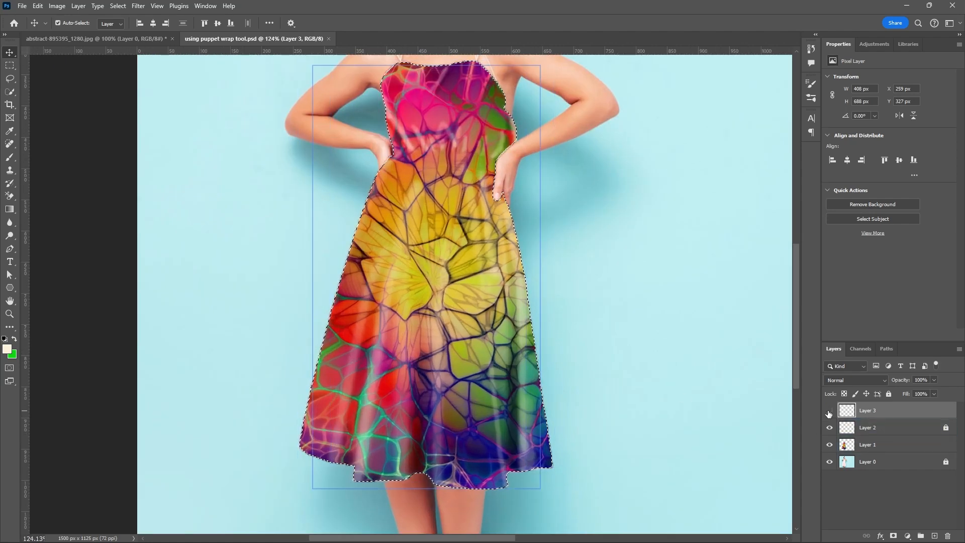
{"action": "left_click", "coordinate": [829, 411]}
{"action": "left_click", "coordinate": [830, 412]}
{"action": "left_click", "coordinate": [829, 411]}
{"action": "left_click", "coordinate": [829, 412]}
{"action": "left_click", "coordinate": [829, 411]}
{"action": "left_click", "coordinate": [829, 411]}
{"action": "left_click", "coordinate": [830, 411]}
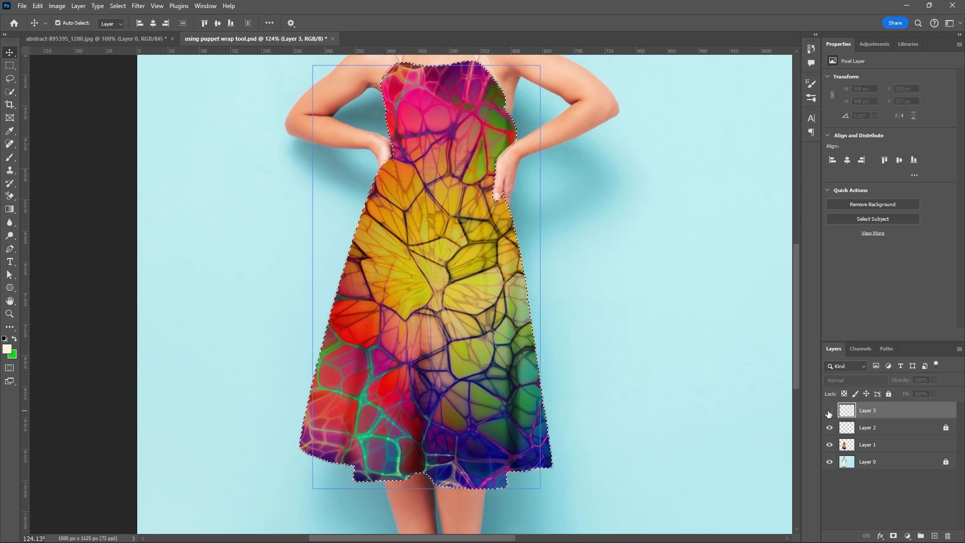
{"action": "left_click", "coordinate": [830, 411]}
{"action": "left_click", "coordinate": [829, 411]}
{"action": "left_click", "coordinate": [829, 412]}
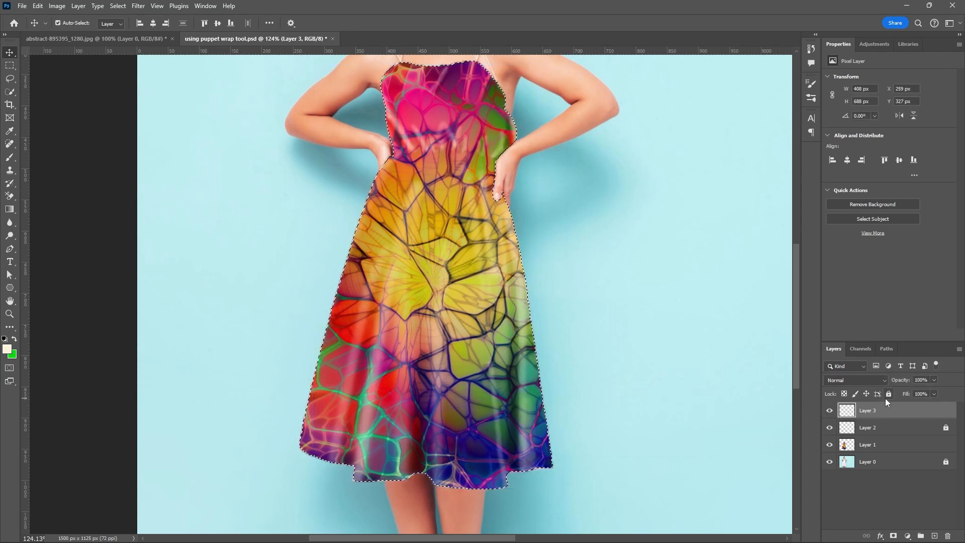
Change the blend mode of Layer 3 to Overlay.
{"action": "left_click", "coordinate": [885, 380]}
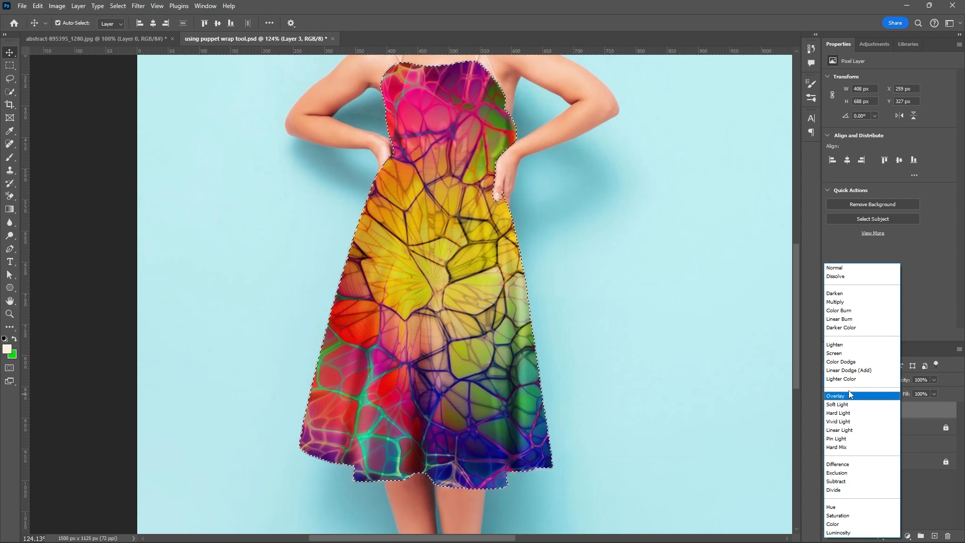
{"action": "left_click", "coordinate": [849, 394]}
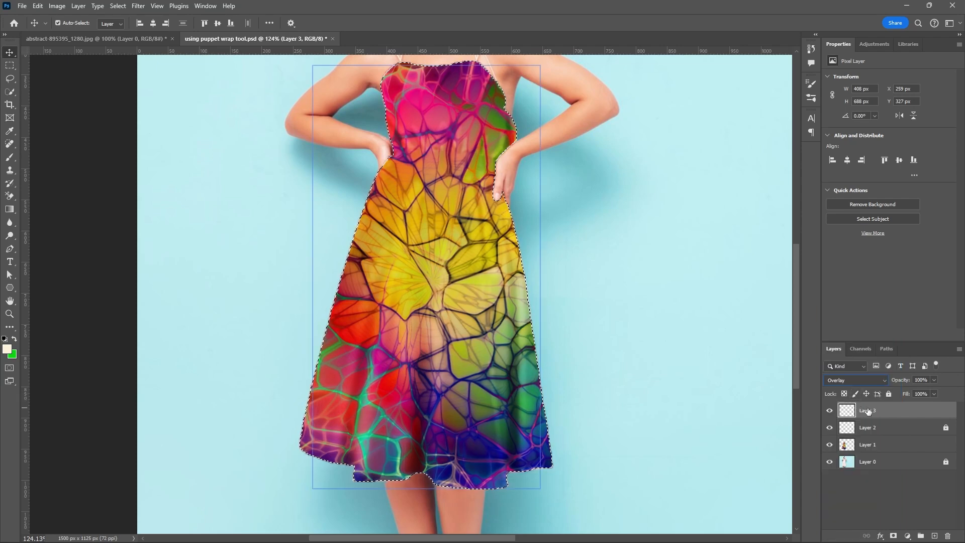
Clear the layer selection and save the document with the Overlay highlights on the dress.
{"action": "left_click", "coordinate": [734, 345]}
{"action": "scroll", "coordinate": [662, 350], "scroll_direction": "down", "scroll_amount": 3}
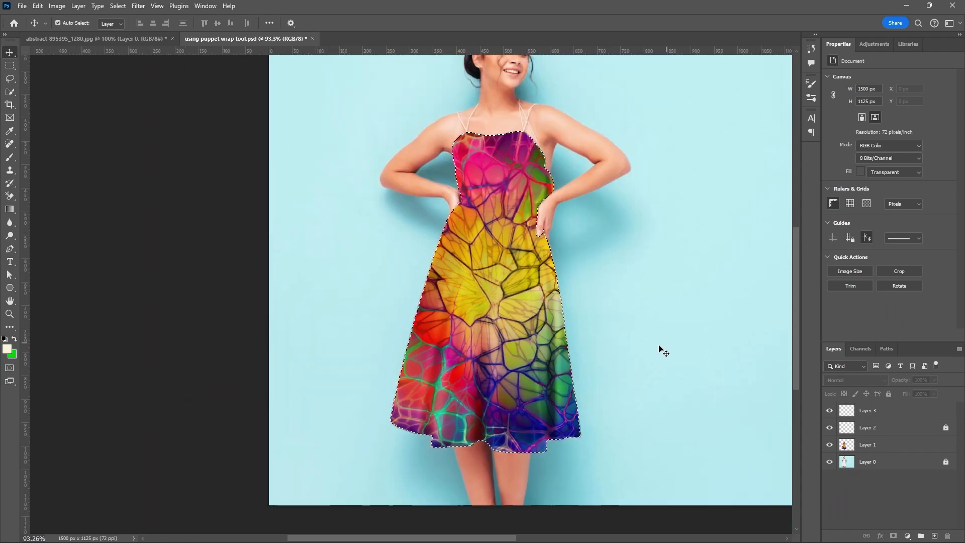
{"action": "scroll", "coordinate": [636, 355], "scroll_direction": "down", "scroll_amount": 3}
{"action": "scroll", "coordinate": [634, 347], "scroll_direction": "up", "scroll_amount": 3}
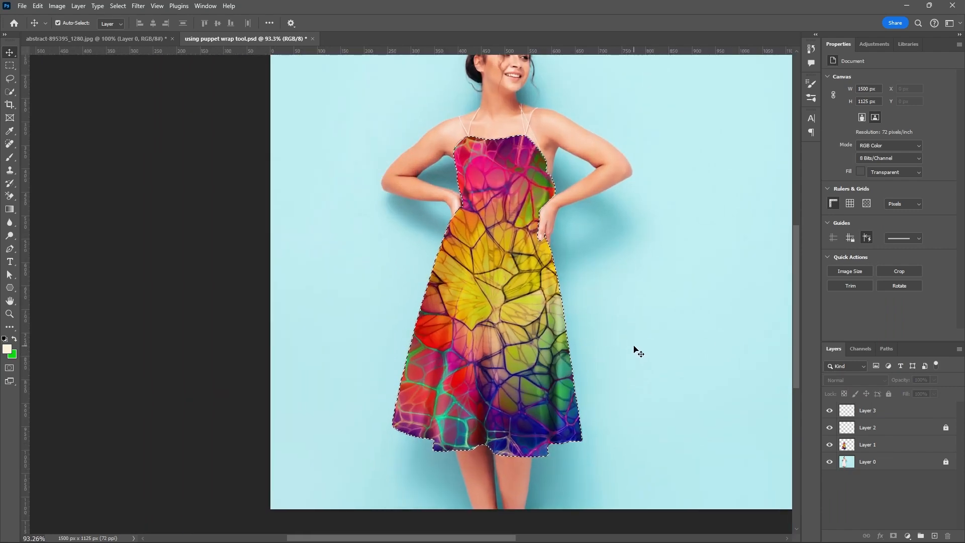
{"action": "key", "text": "ctrl+s"}
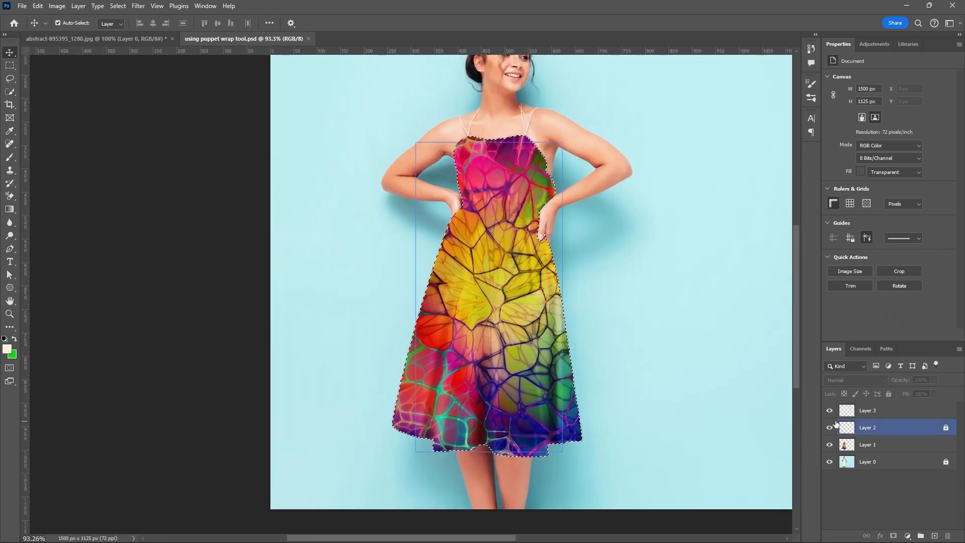
Rename the painted highlight layer, Layer 3, as "lighting".
{"action": "scroll", "coordinate": [679, 404], "scroll_direction": "up", "scroll_amount": 3}
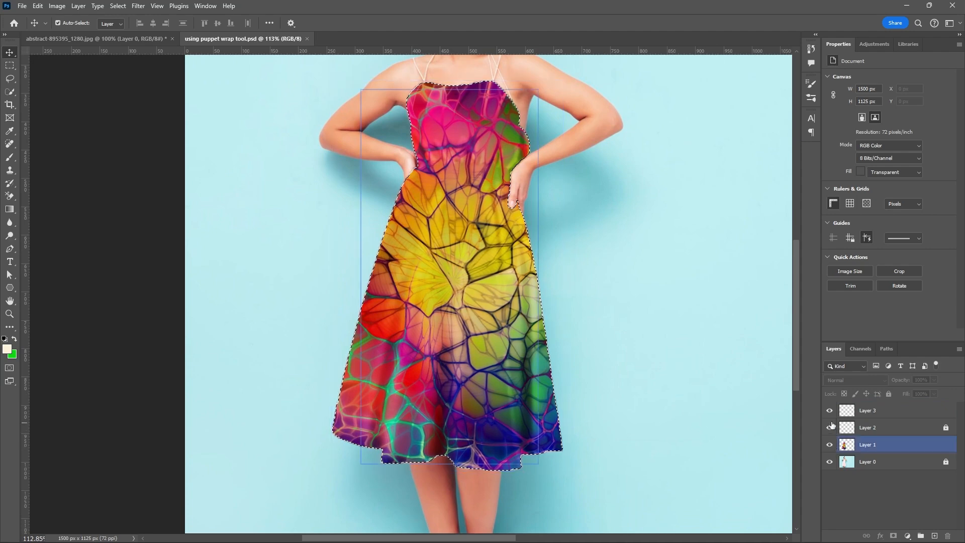
{"action": "left_click", "coordinate": [858, 416]}
{"action": "double_click", "coordinate": [866, 411]}
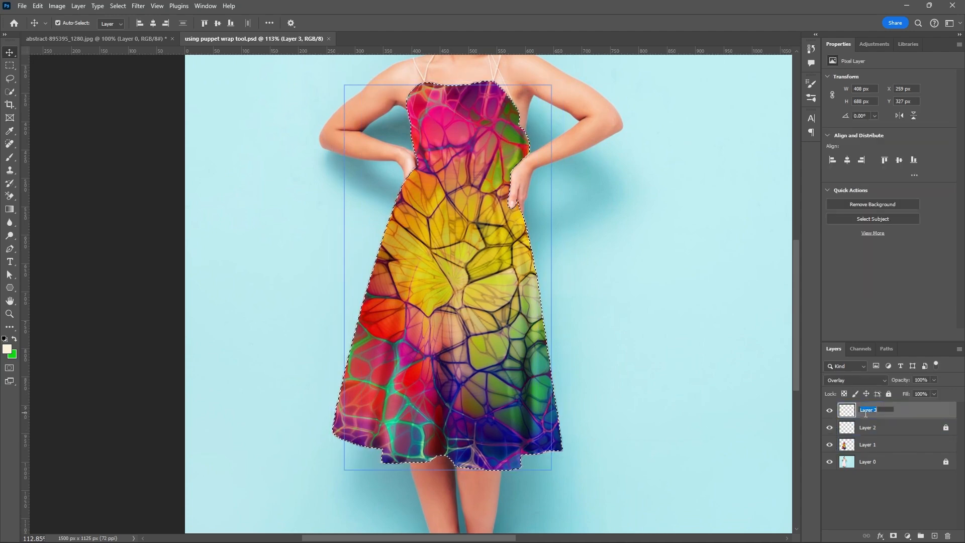
{"action": "key", "text": "BackSpace"}
{"action": "left_click", "coordinate": [885, 434]}
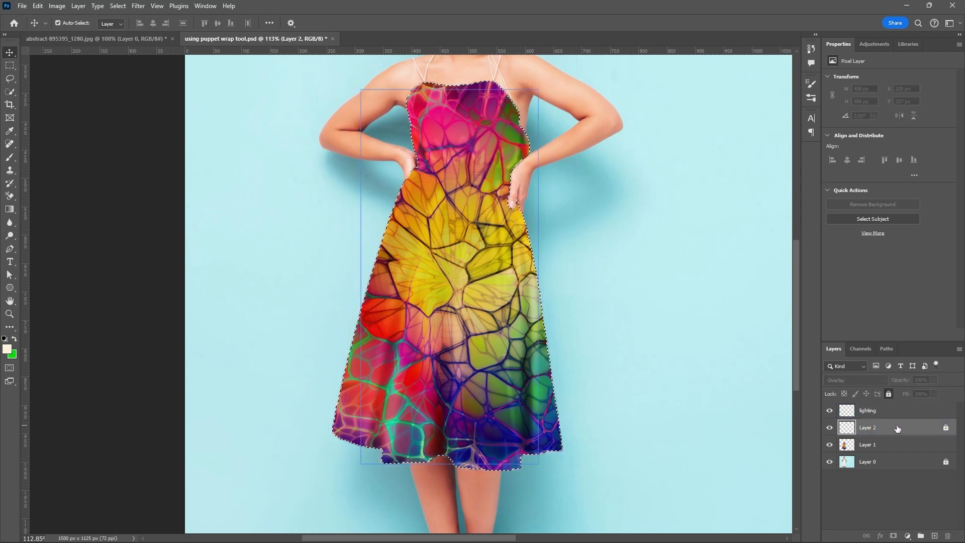
Rename the locked Layer 2 as "shadows".
{"action": "double_click", "coordinate": [873, 428]}
{"action": "type", "text": "shadows"}
{"action": "left_click", "coordinate": [904, 434]}
Compare the dress with and without the lighting, shadows and Layer 1 layers by toggling their visibility, leaving all of them shown.
{"action": "left_click", "coordinate": [835, 411], "text": "shift"}
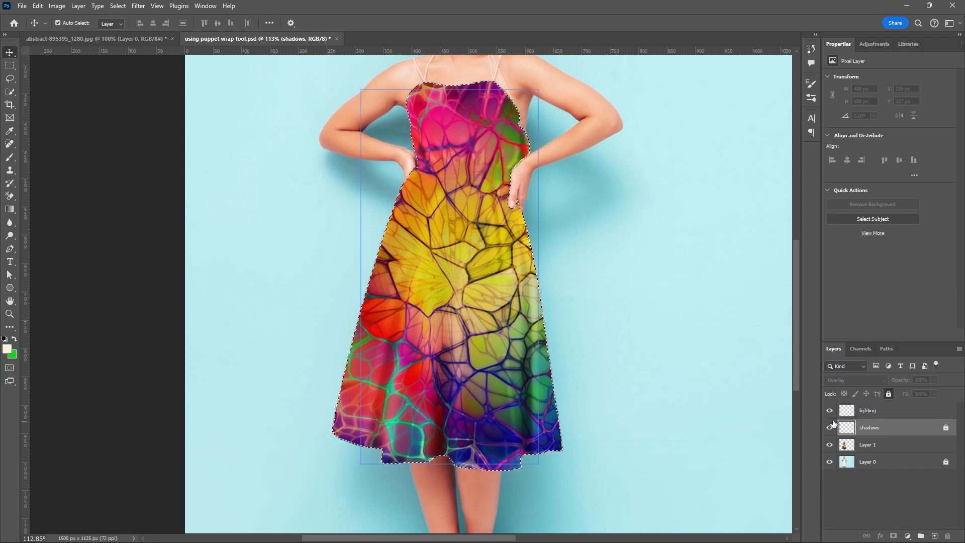
{"action": "left_click", "coordinate": [830, 412]}
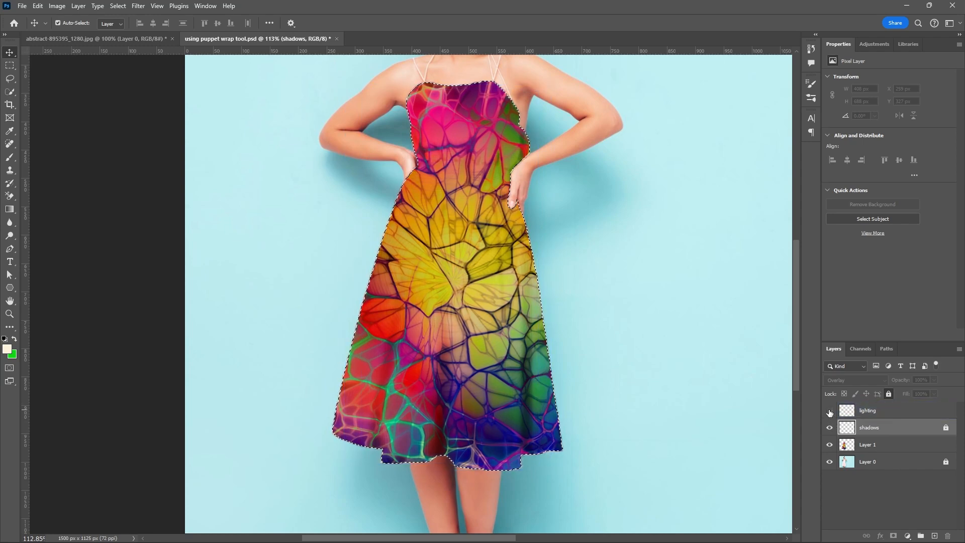
{"action": "left_click", "coordinate": [830, 442]}
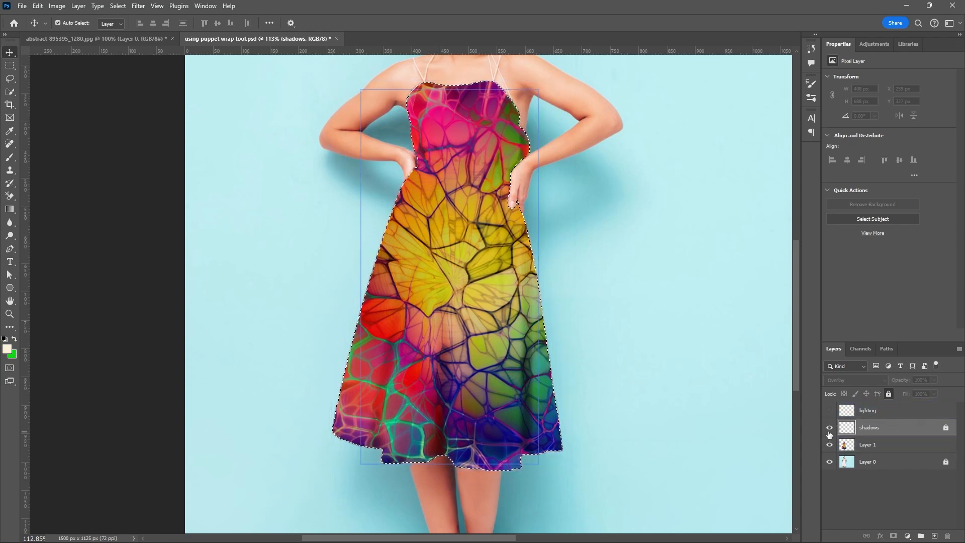
{"action": "left_click", "coordinate": [829, 428]}
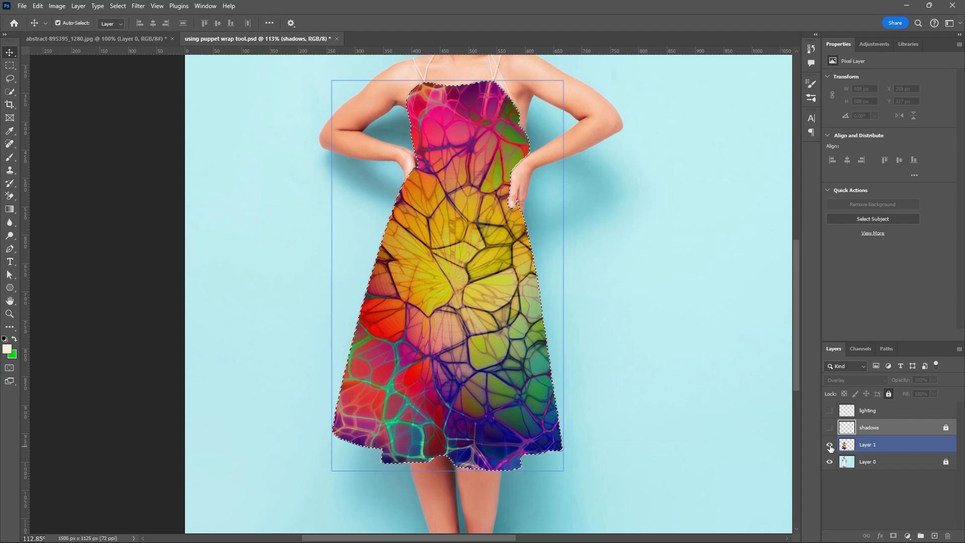
{"action": "left_click", "coordinate": [830, 446]}
{"action": "left_click", "coordinate": [830, 446]}
{"action": "left_click", "coordinate": [830, 445]}
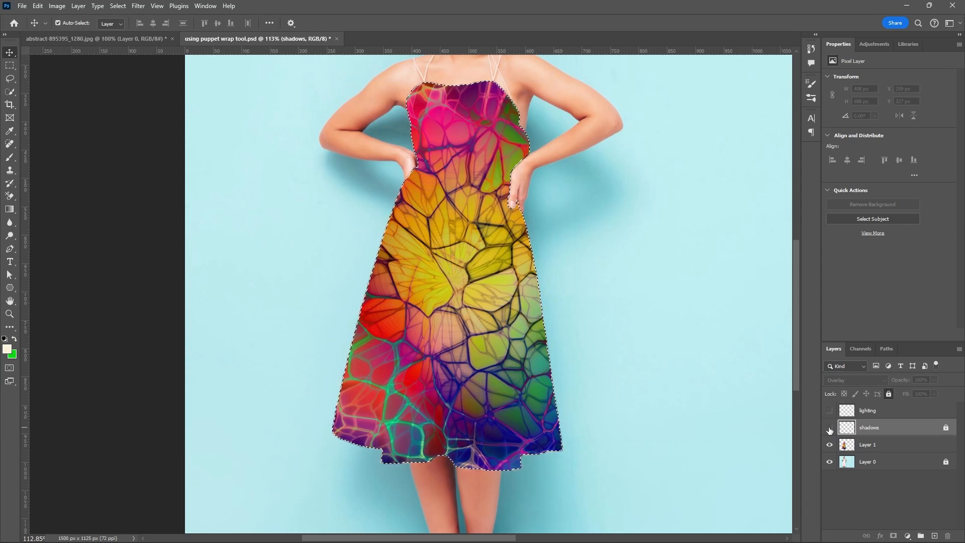
{"action": "left_click", "coordinate": [830, 428]}
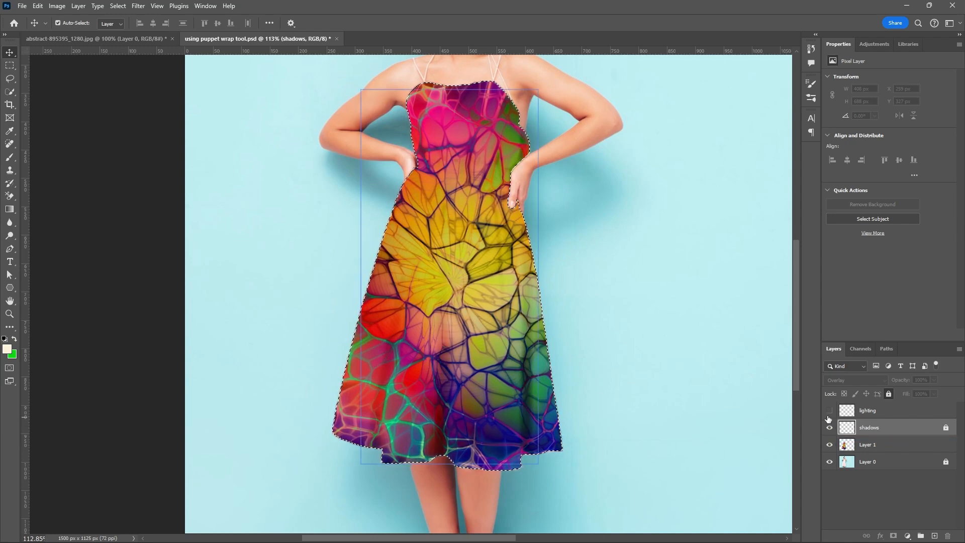
{"action": "left_click", "coordinate": [830, 411]}
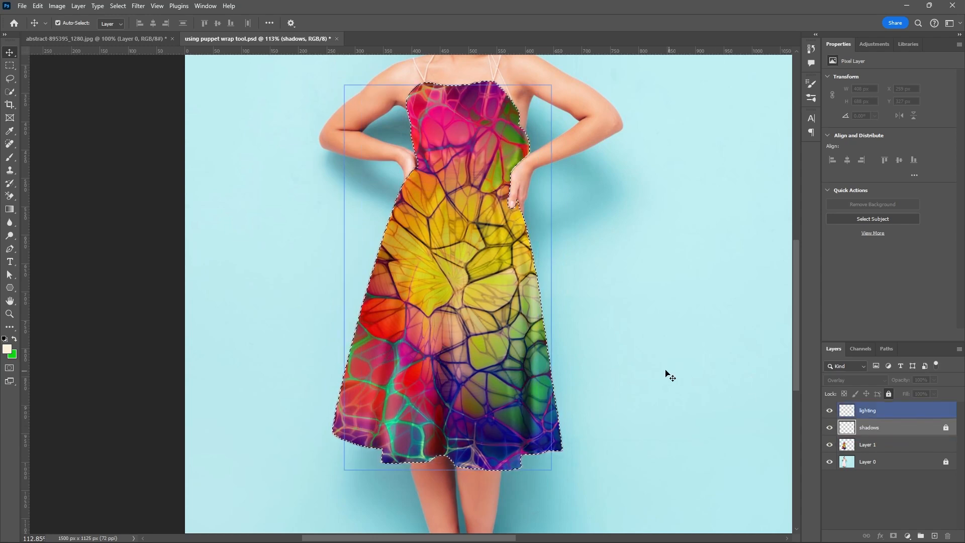
Remove the active selection outline around the dress.
{"action": "left_click", "coordinate": [667, 374]}
{"action": "scroll", "coordinate": [667, 374], "scroll_direction": "down", "scroll_amount": 5}
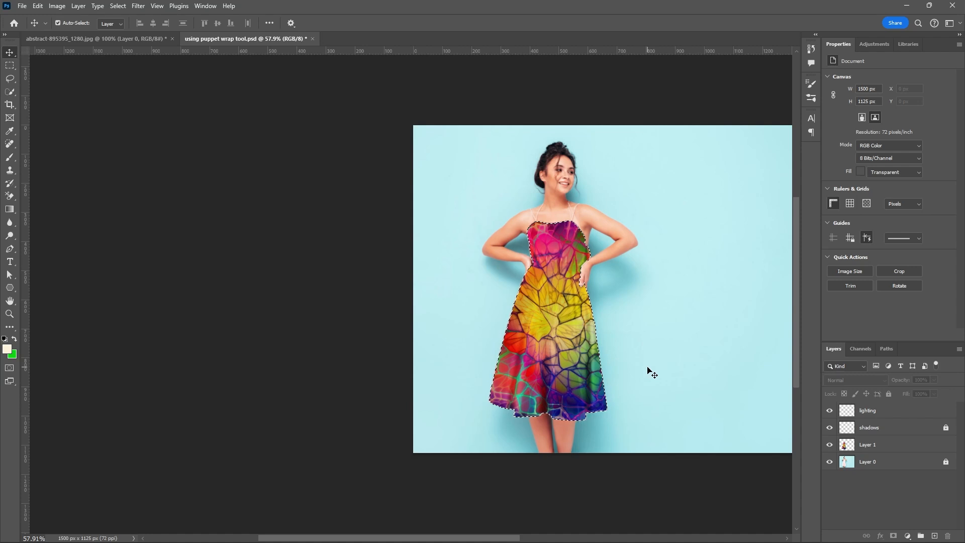
{"action": "left_click", "coordinate": [851, 445]}
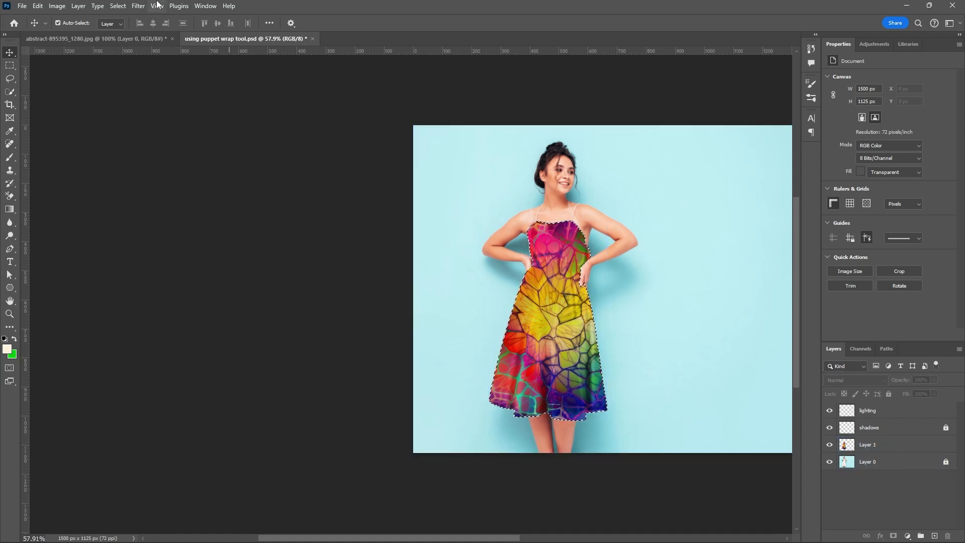
{"action": "left_click", "coordinate": [534, 289]}
{"action": "key", "text": "ctrl+d"}
{"action": "scroll", "coordinate": [372, 277], "scroll_direction": "down", "scroll_amount": 1}
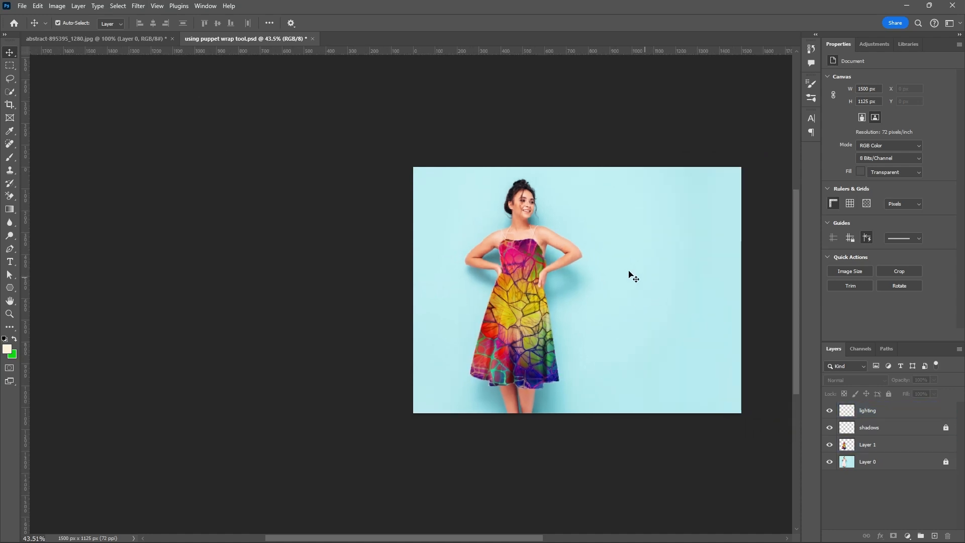
Lock the lighting layer and Layer 1 completely.
{"action": "scroll", "coordinate": [631, 274], "scroll_direction": "up", "scroll_amount": 1}
{"action": "scroll", "coordinate": [626, 273], "scroll_direction": "up", "scroll_amount": 1}
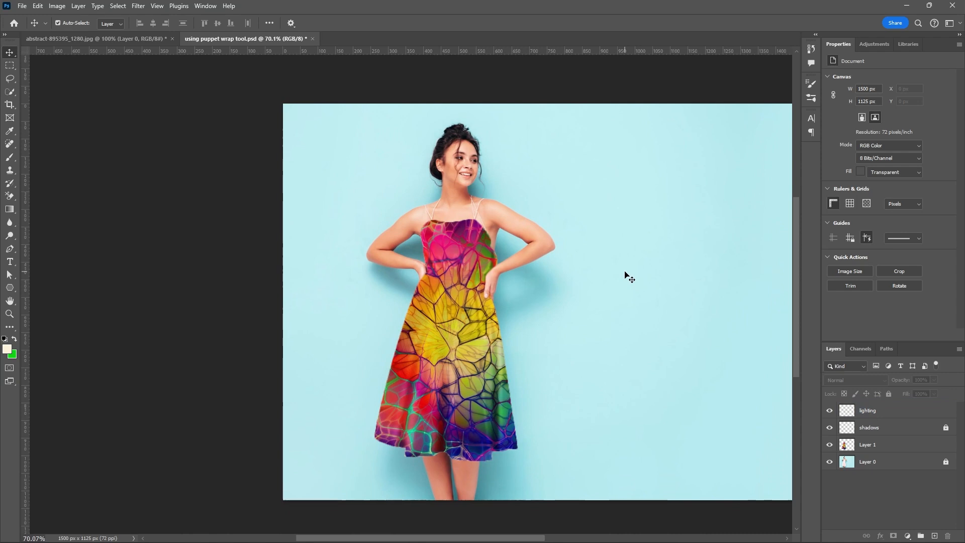
{"action": "left_click", "coordinate": [885, 411]}
{"action": "left_click", "coordinate": [886, 413]}
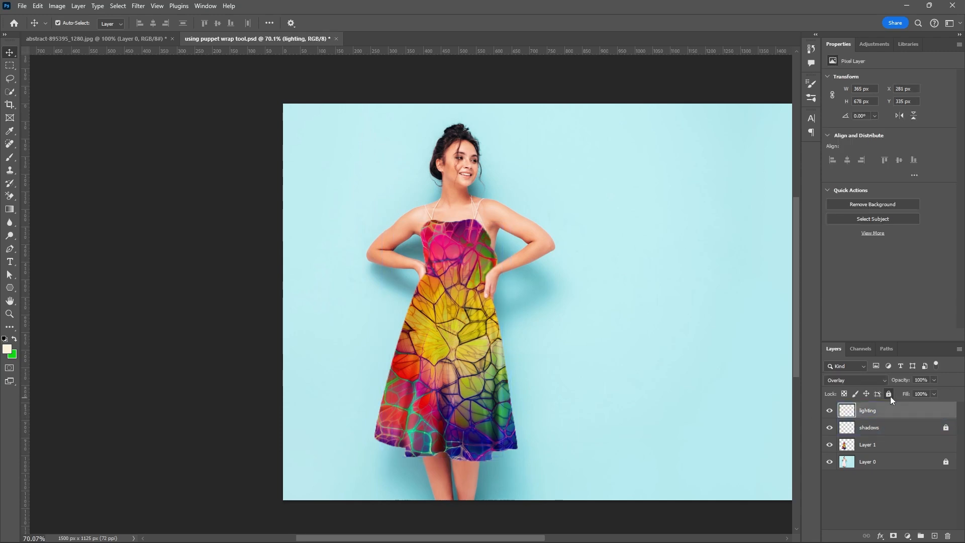
{"action": "left_click", "coordinate": [889, 394]}
{"action": "left_click", "coordinate": [887, 447]}
{"action": "left_click", "coordinate": [889, 395]}
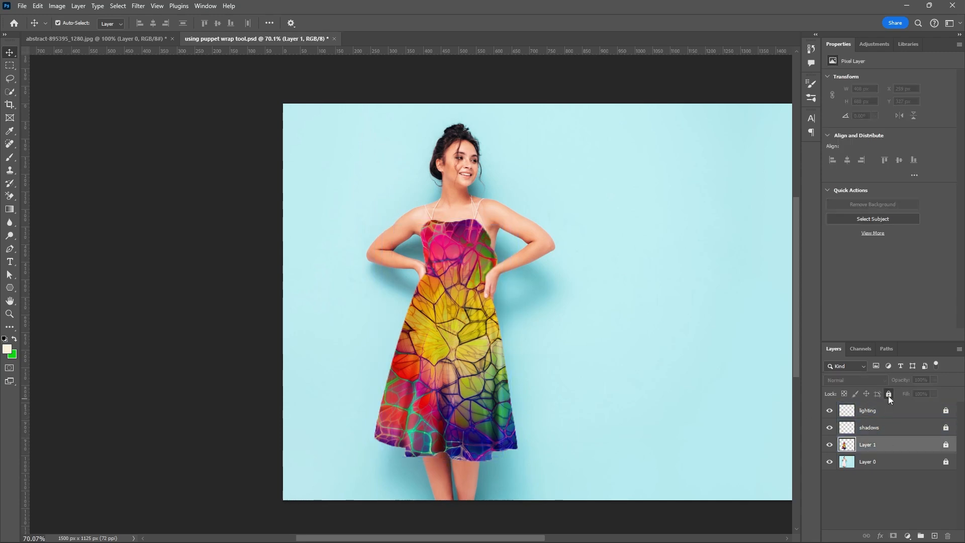
Duplicate the whole image with its layers as "using puppet wrap tool with liquefy tool".
{"action": "key", "text": "ctrl+minus"}
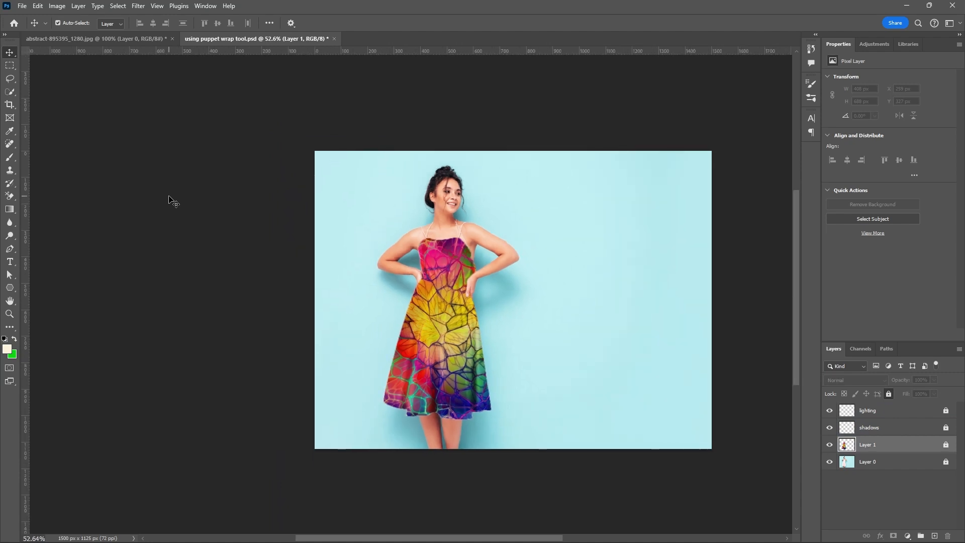
{"action": "left_click", "coordinate": [880, 411]}
{"action": "left_click", "coordinate": [902, 426]}
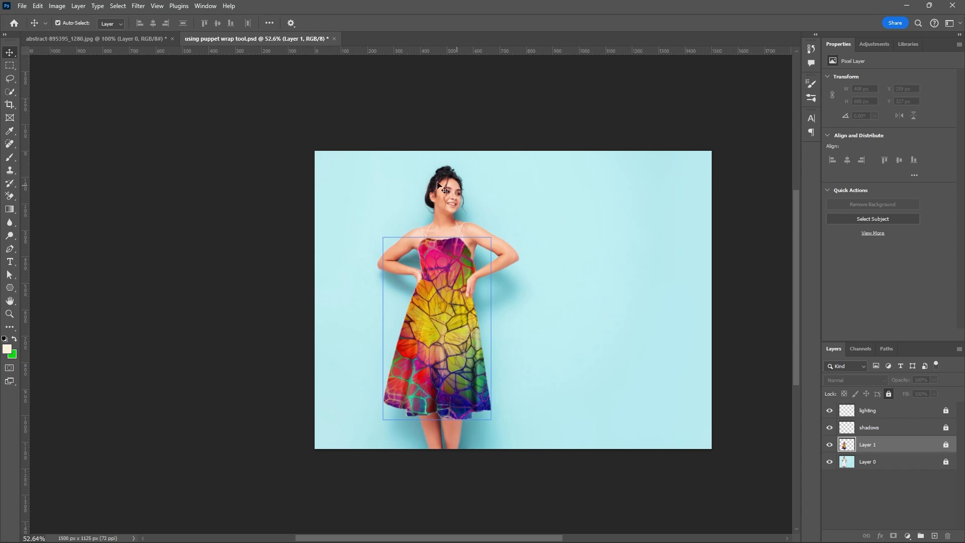
{"action": "scroll", "coordinate": [459, 208], "scroll_direction": "up", "scroll_amount": 2}
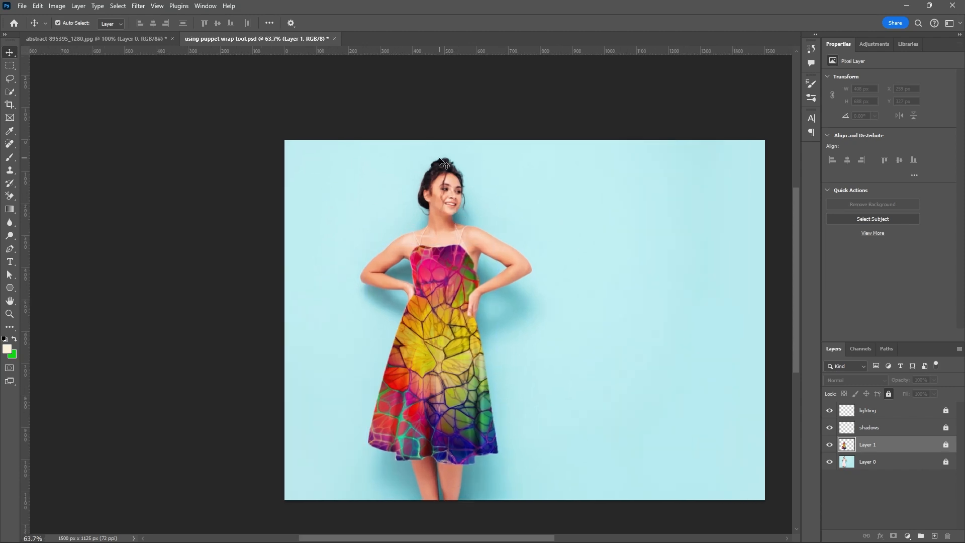
{"action": "left_click", "coordinate": [57, 6]}
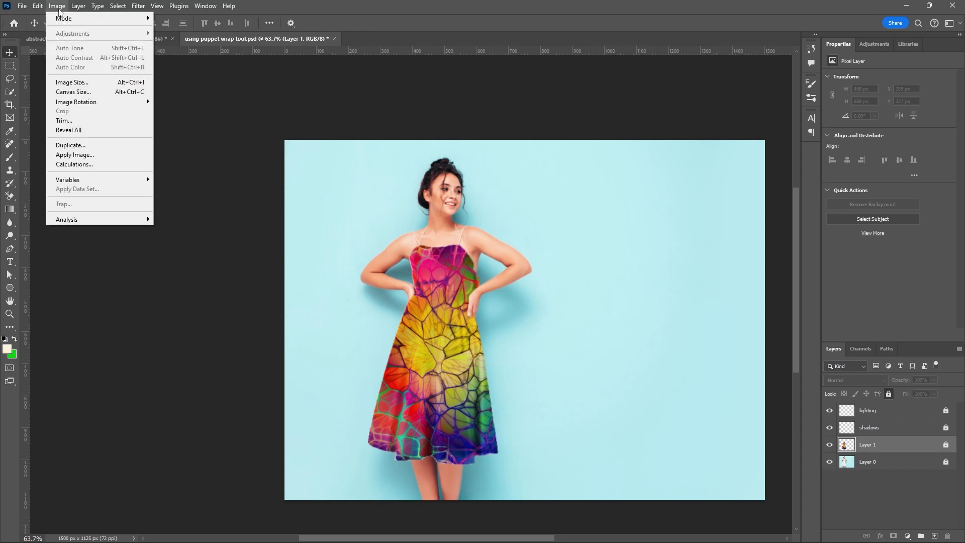
{"action": "left_click", "coordinate": [73, 146]}
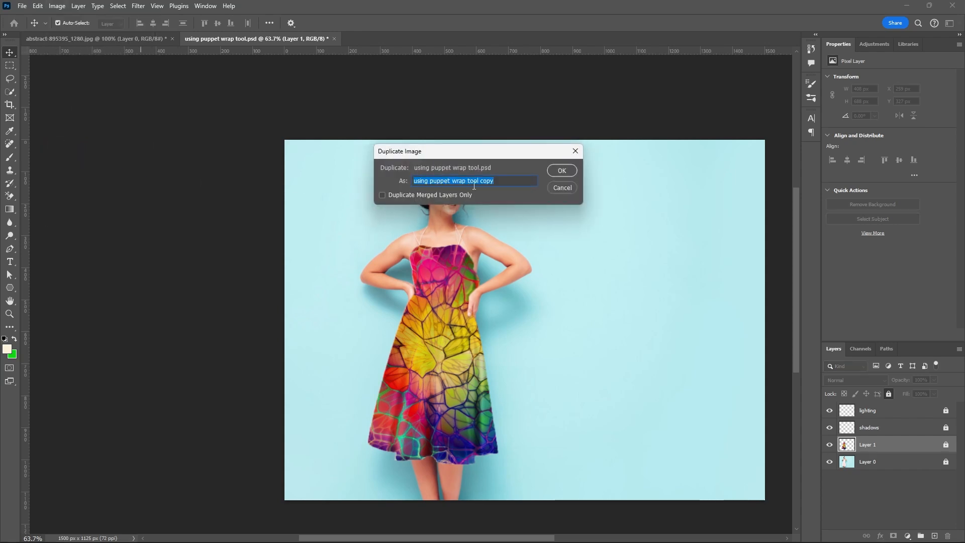
{"action": "left_click_drag", "start_coordinate": [494, 181], "coordinate": [488, 180]}
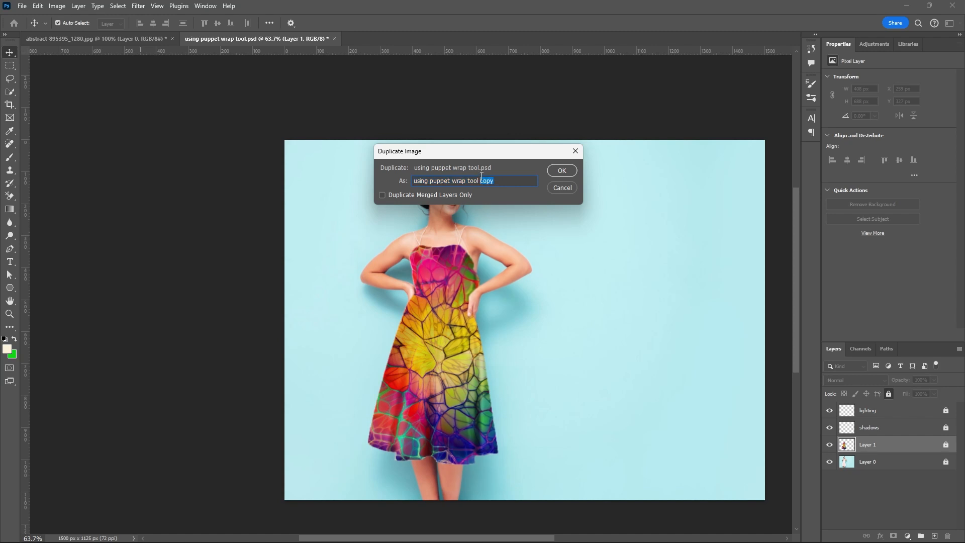
{"action": "type", "text": "wi"}
{"action": "type", "text": "tool"}
{"action": "left_click", "coordinate": [562, 171]}
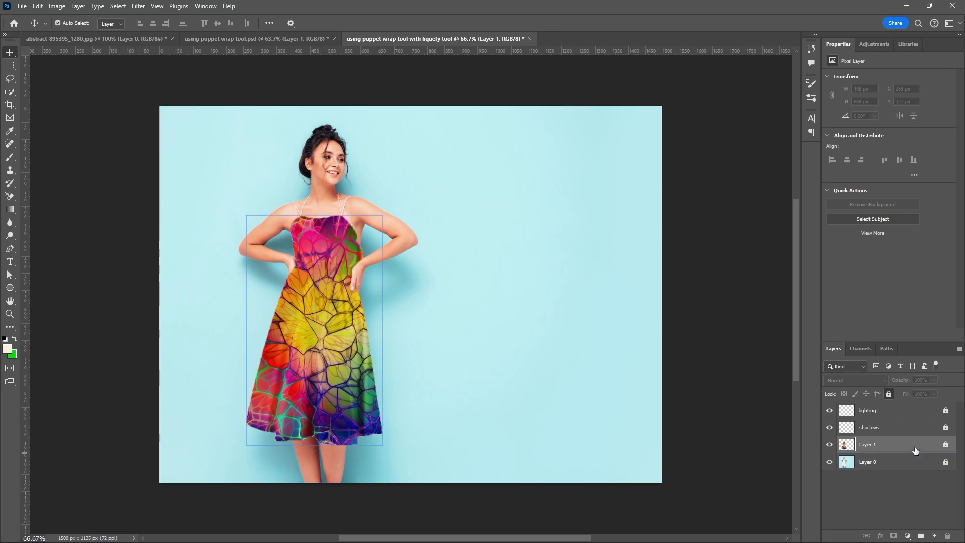
Unlock Layer 1, shadows and lighting in the duplicated document.
{"action": "left_click", "coordinate": [927, 434]}
{"action": "left_click", "coordinate": [946, 445]}
{"action": "left_click", "coordinate": [947, 428]}
{"action": "left_click", "coordinate": [947, 411]}
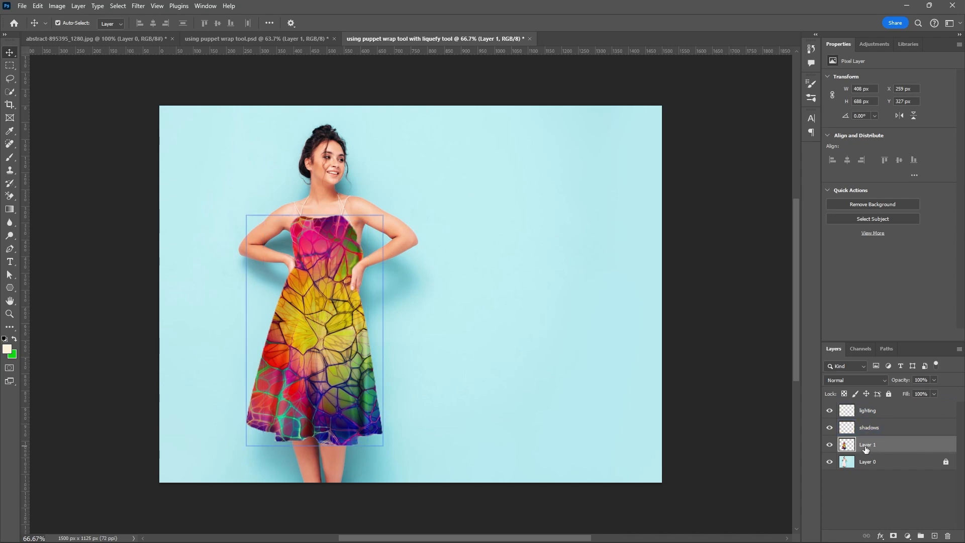
Merge Layer 1, shadows and lighting into a single layer above Layer 0.
{"action": "left_click", "coordinate": [873, 427], "text": "ctrl"}
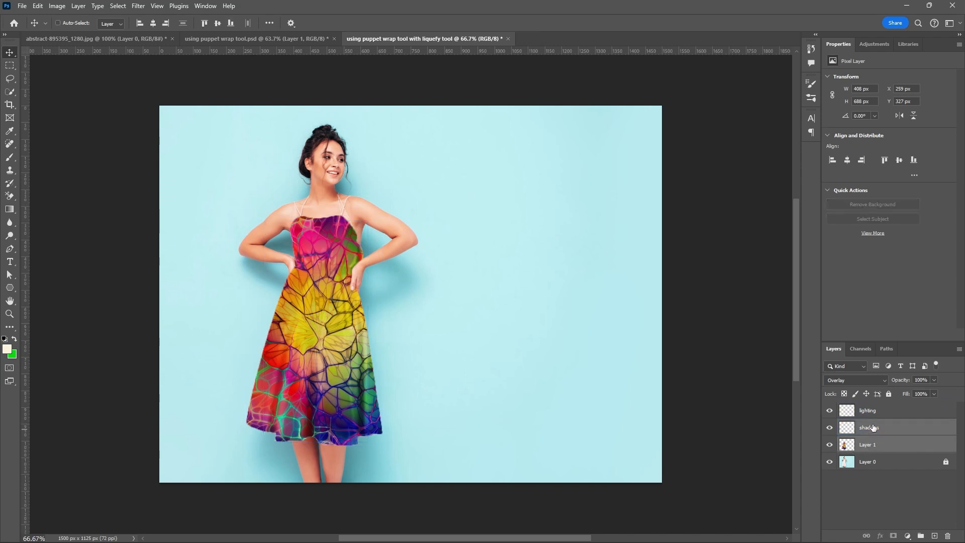
{"action": "left_click", "coordinate": [875, 411], "text": "ctrl"}
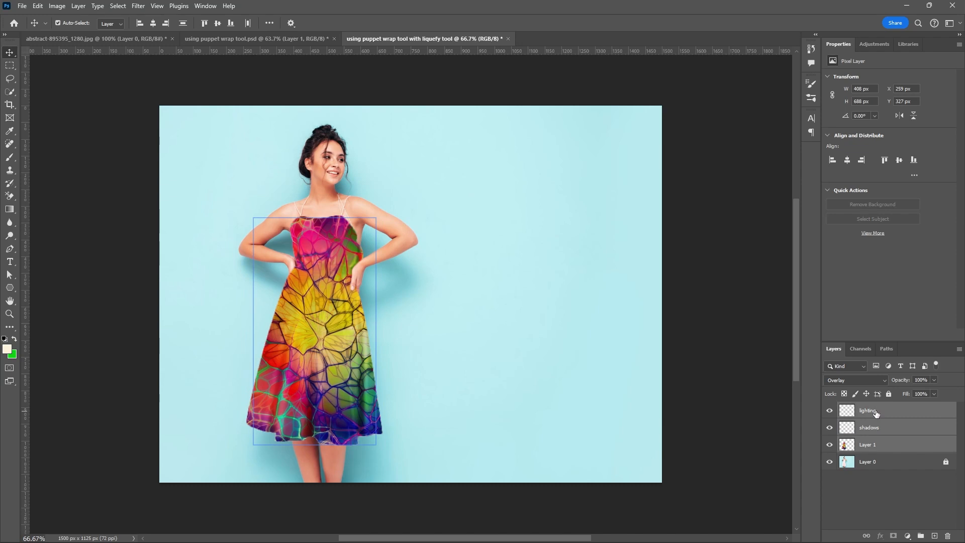
{"action": "right_click", "coordinate": [876, 413]}
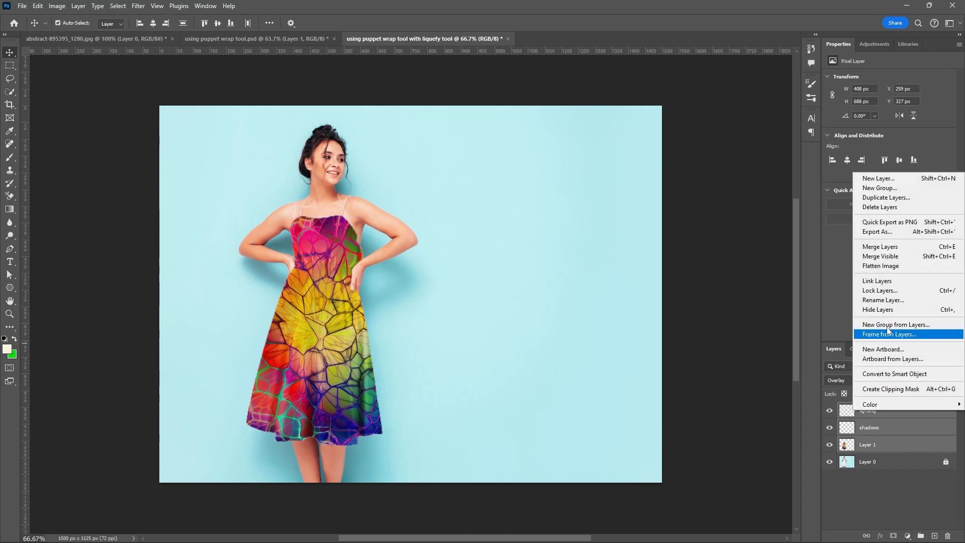
{"action": "left_click", "coordinate": [889, 247]}
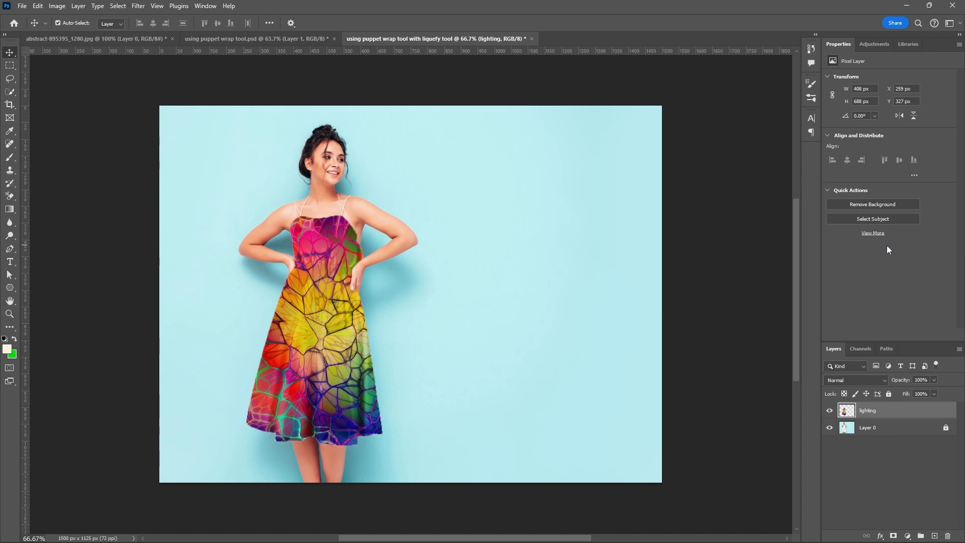
Check the merged dress layer by toggling its visibility off and on, and rename it "texure dress".
{"action": "left_click", "coordinate": [830, 411]}
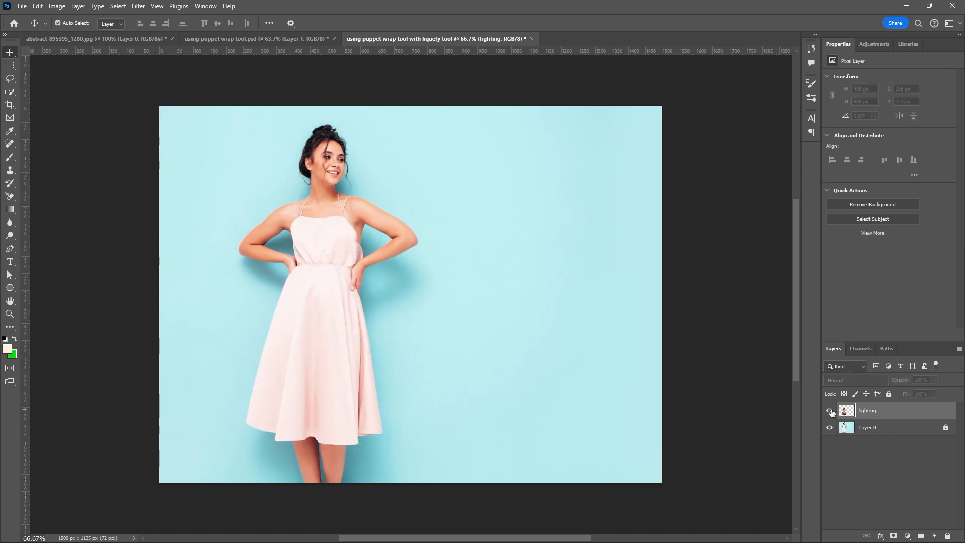
{"action": "left_click", "coordinate": [830, 411]}
{"action": "double_click", "coordinate": [865, 410]}
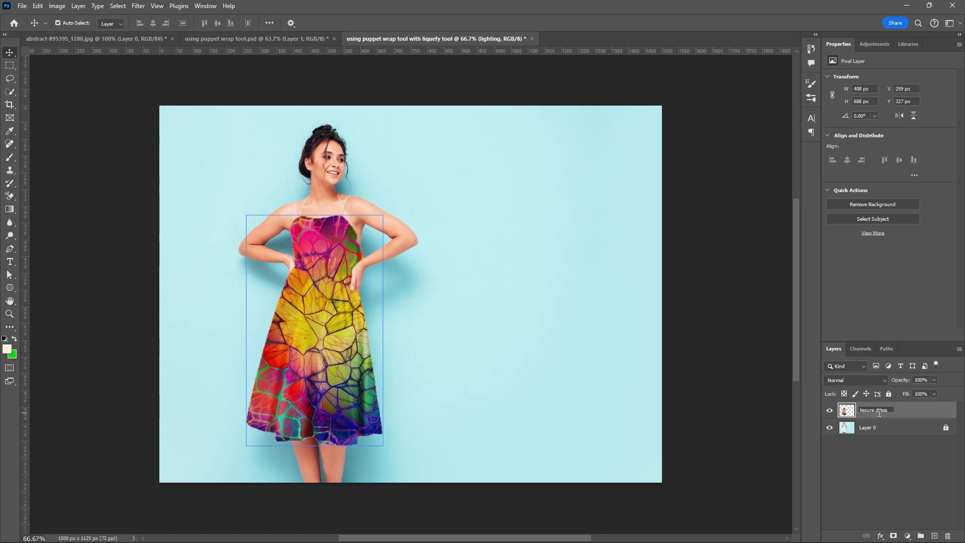
{"action": "key", "text": "Return"}
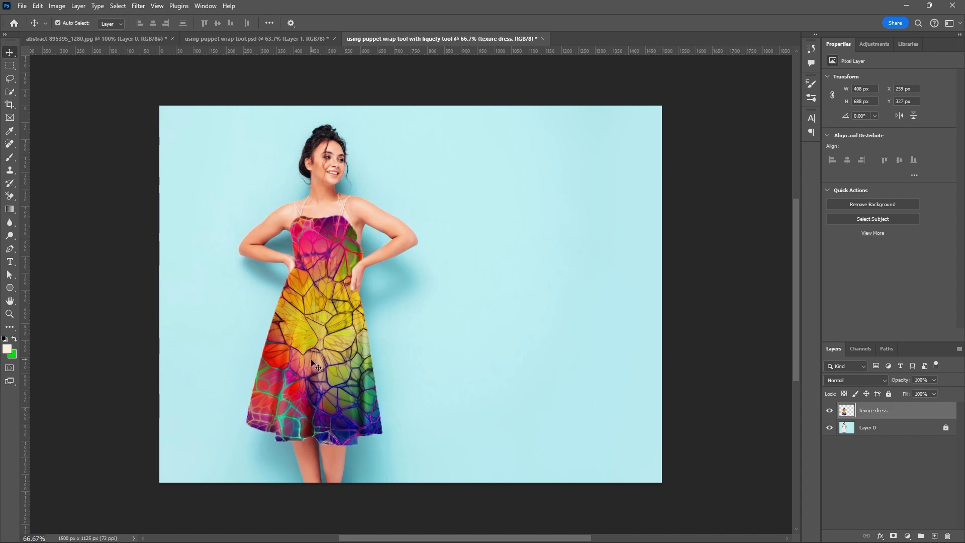
{"action": "scroll", "coordinate": [355, 398], "scroll_direction": "up", "scroll_amount": 4}
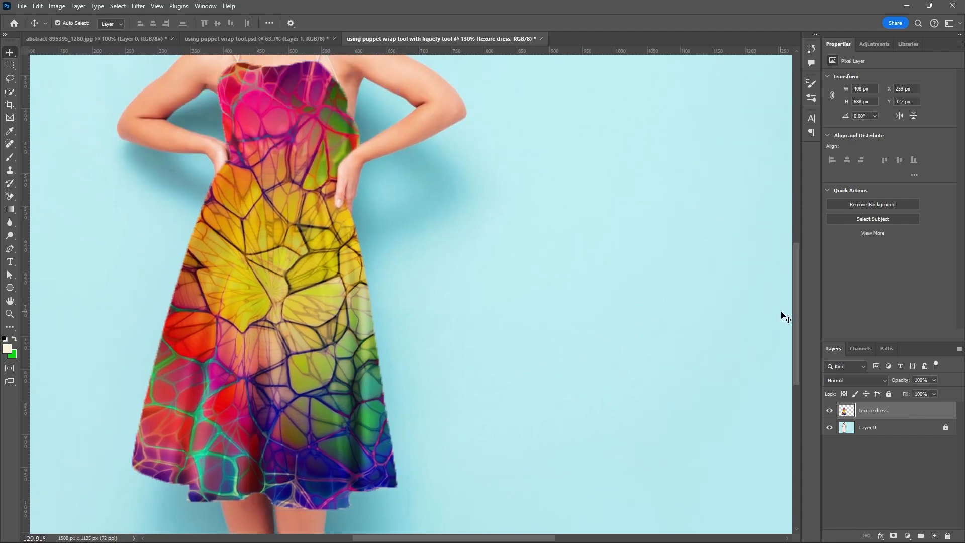
Open the texure dress layer in the Liquify filter.
{"action": "left_click_drag", "start_coordinate": [796, 312], "coordinate": [796, 308]}
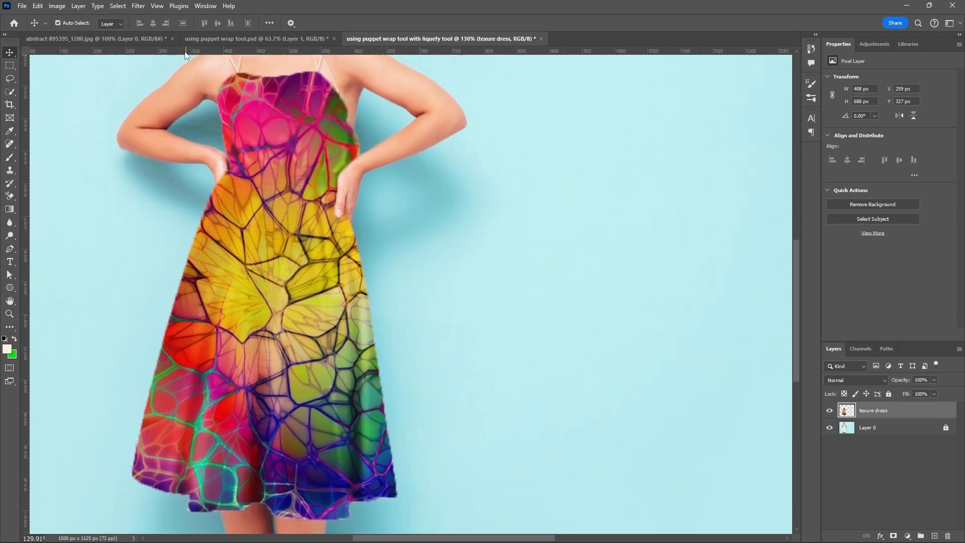
{"action": "left_click", "coordinate": [144, 8]}
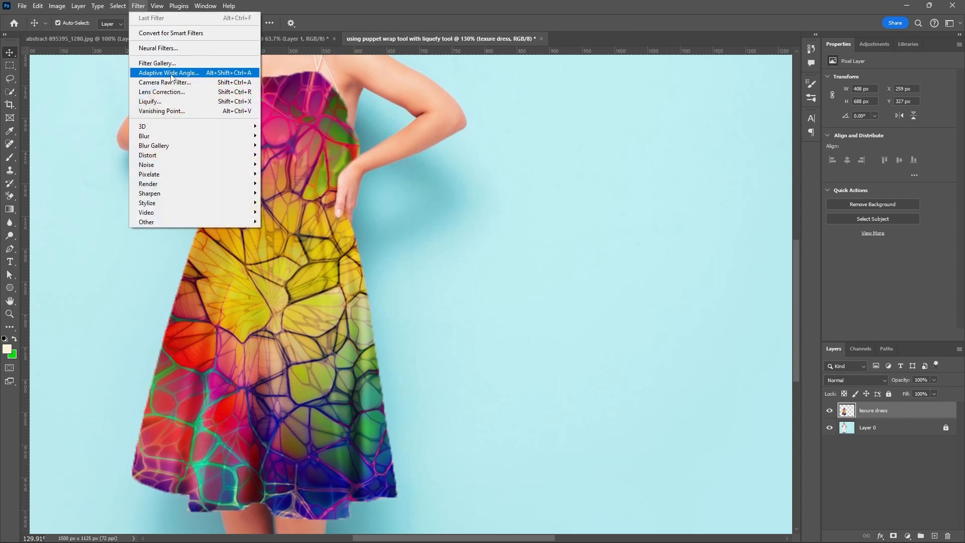
{"action": "left_click", "coordinate": [160, 102]}
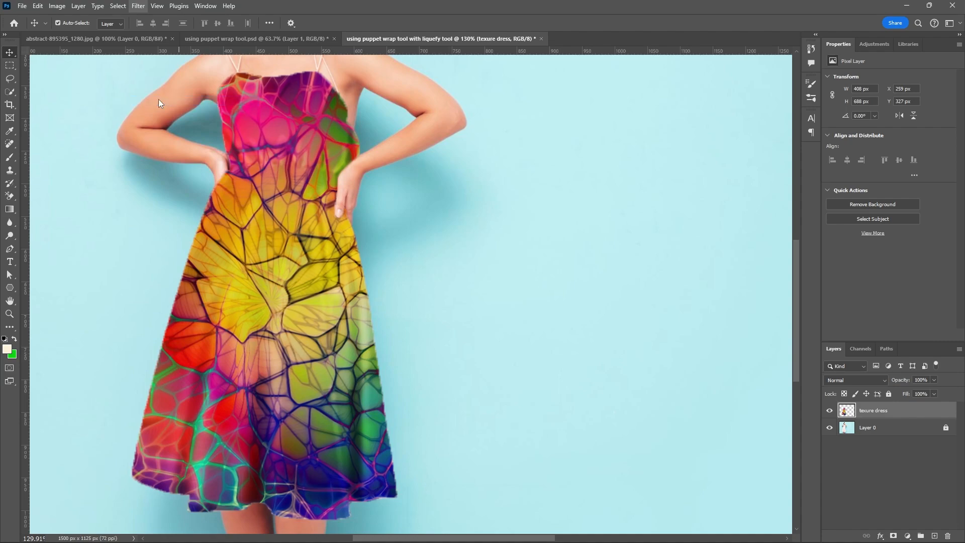
{"action": "key", "text": "ctrl+plus"}
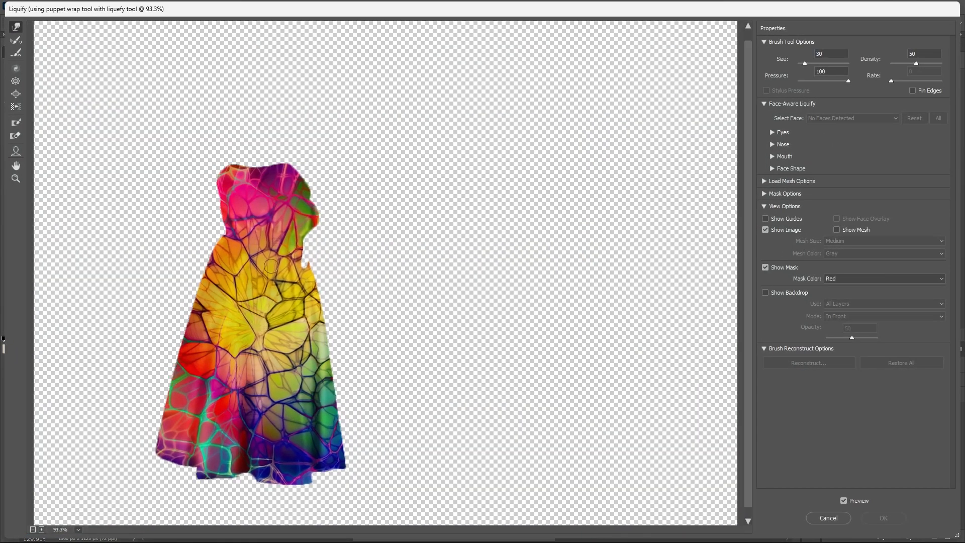
{"action": "key", "text": "ctrl+plus"}
{"action": "key", "text": "ctrl+minus"}
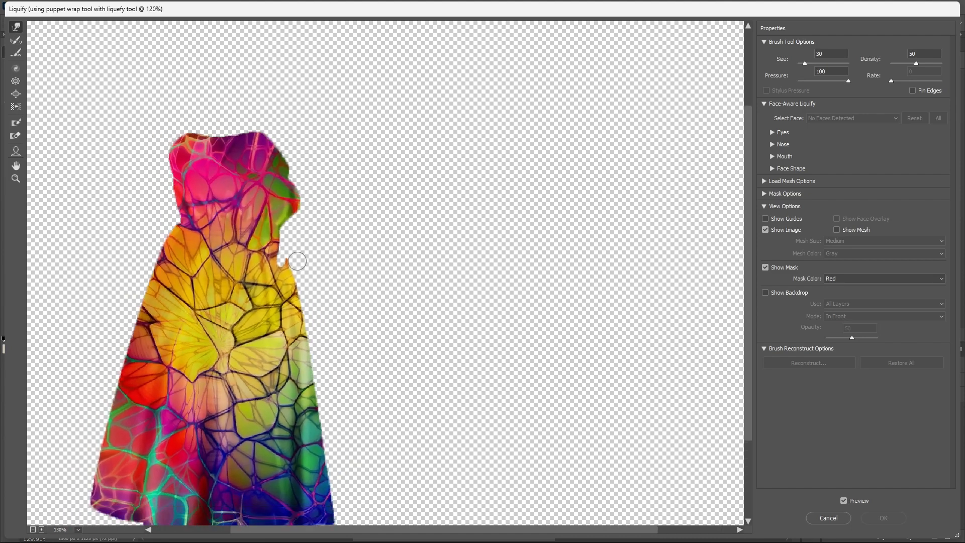
{"action": "key", "text": "ctrl+plus"}
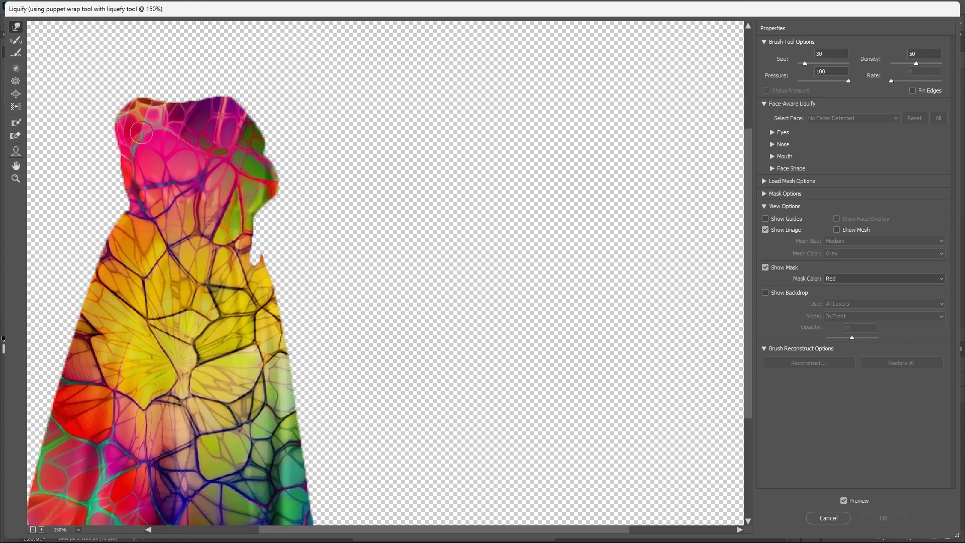
Warp the texture lines across the upper bodice with the Forward Warp tool at brush size 30.
{"action": "left_click_drag", "start_coordinate": [139, 131], "coordinate": [145, 122]}
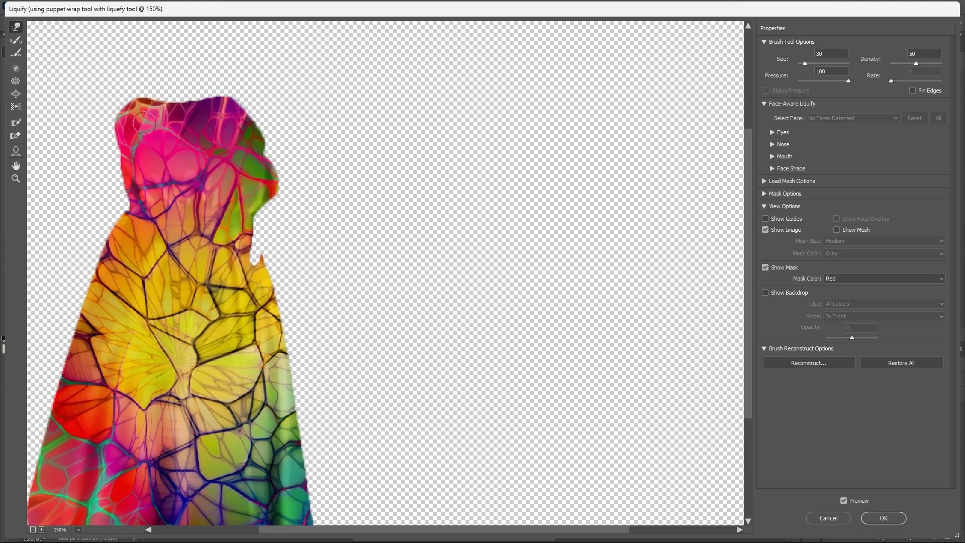
{"action": "scroll", "coordinate": [118, 131], "scroll_direction": "up", "scroll_amount": 2}
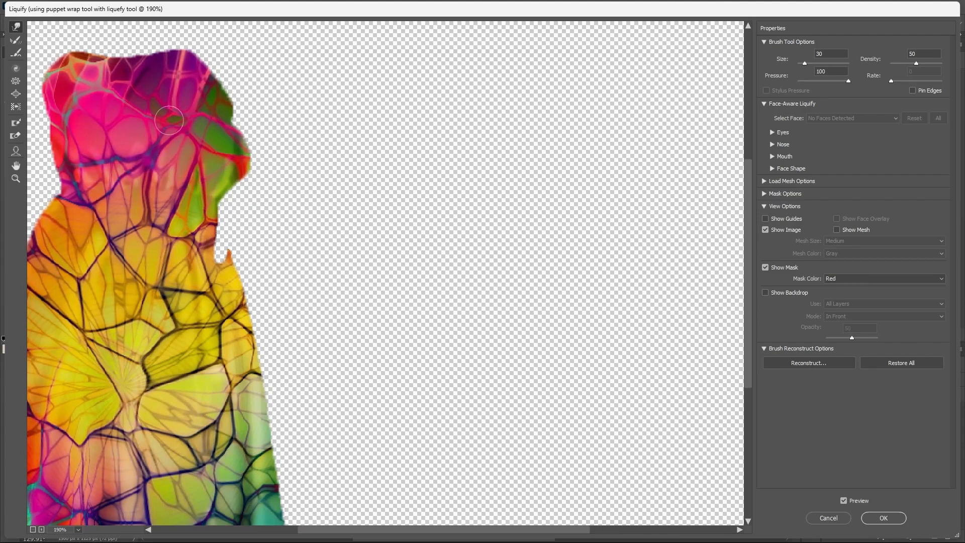
{"action": "scroll", "coordinate": [333, 141], "scroll_direction": "down", "scroll_amount": 1}
{"action": "mouse_move", "coordinate": [244, 152]}
{"action": "left_mouse_down"}
{"action": "mouse_move", "coordinate": [222, 150]}
{"action": "mouse_move", "coordinate": [191, 122]}
{"action": "left_mouse_up"}
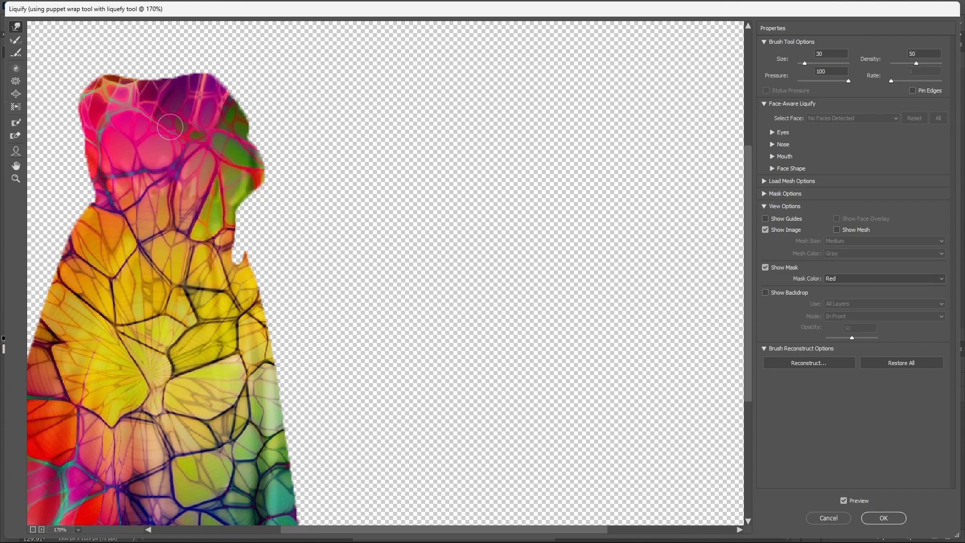
Set the warp brush size to 45 and push the texture across the bodice and the waist.
{"action": "key", "text": "bracketright"}
{"action": "key", "text": "bracketright"}
{"action": "key", "text": "bracketright"}
{"action": "left_click_drag", "start_coordinate": [148, 124], "coordinate": [107, 122]}
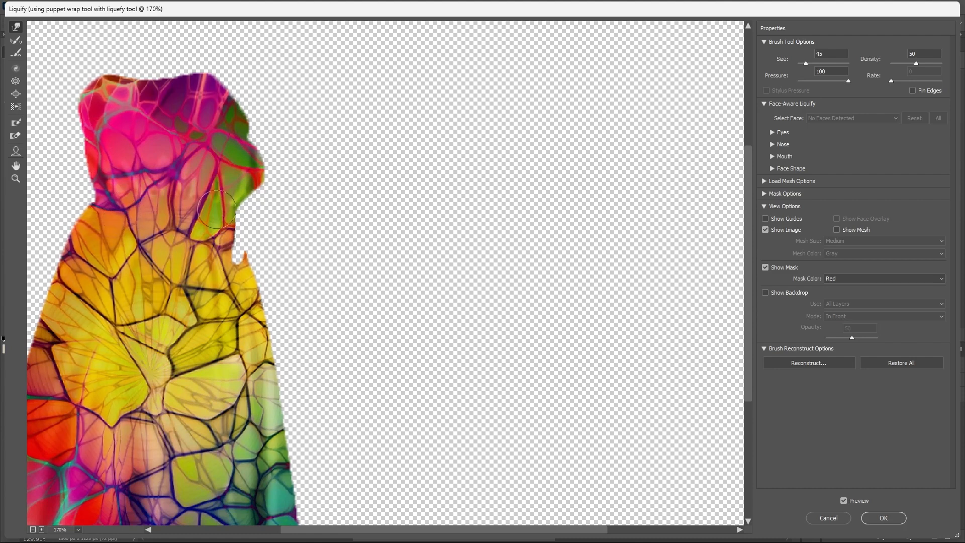
{"action": "mouse_move", "coordinate": [219, 204]}
{"action": "left_mouse_down"}
{"action": "mouse_move", "coordinate": [180, 196]}
{"action": "mouse_move", "coordinate": [172, 184]}
{"action": "mouse_move", "coordinate": [169, 204]}
{"action": "left_mouse_up"}
Warp the texture just below the dress's neckline with the size 45 brush.
{"action": "scroll", "coordinate": [226, 166], "scroll_direction": "down", "scroll_amount": 5}
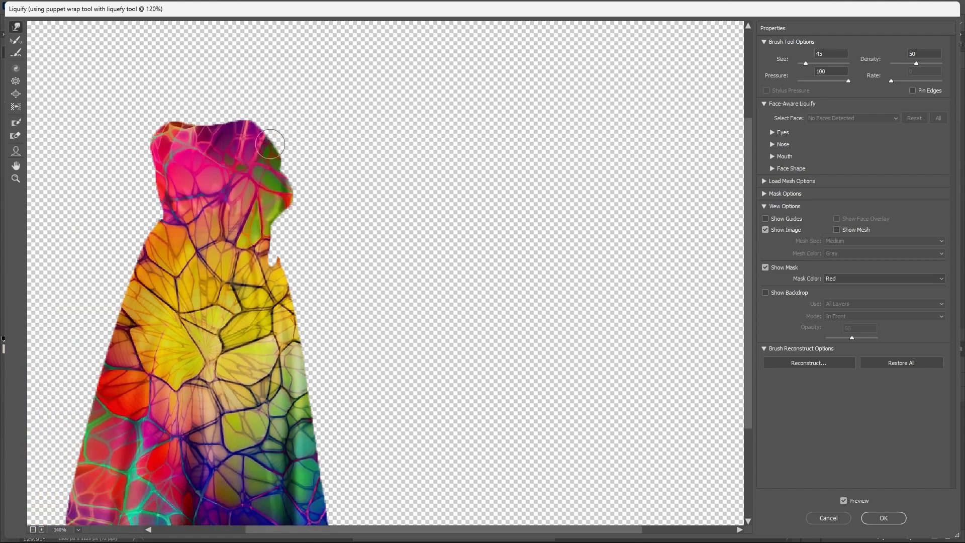
{"action": "scroll", "coordinate": [301, 445], "scroll_direction": "up", "scroll_amount": 5}
{"action": "scroll", "coordinate": [360, 185], "scroll_direction": "down", "scroll_amount": 4}
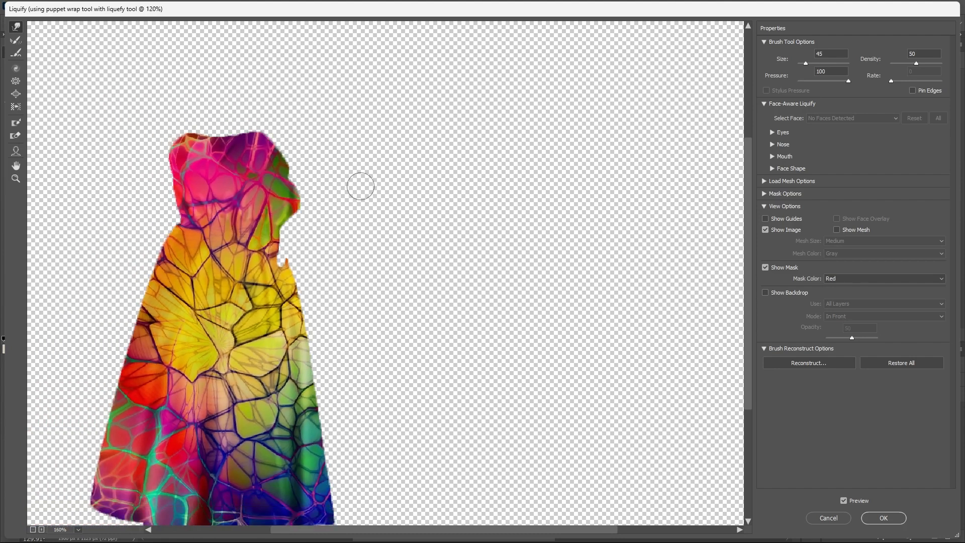
{"action": "scroll", "coordinate": [216, 171], "scroll_direction": "up", "scroll_amount": 4}
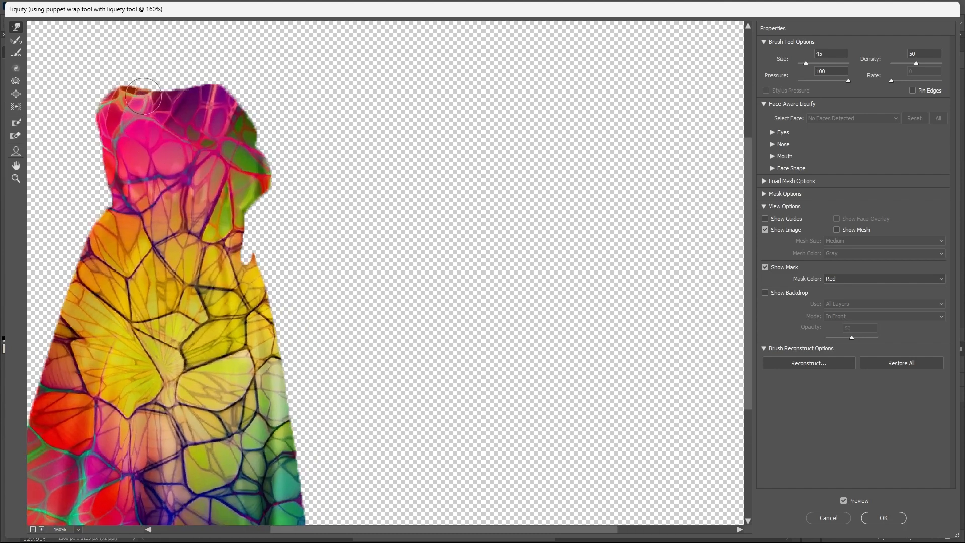
{"action": "mouse_move", "coordinate": [121, 103]}
{"action": "left_mouse_down"}
{"action": "mouse_move", "coordinate": [123, 134]}
{"action": "mouse_move", "coordinate": [117, 128]}
{"action": "mouse_move", "coordinate": [131, 150]}
{"action": "mouse_move", "coordinate": [156, 153]}
{"action": "mouse_move", "coordinate": [171, 124]}
{"action": "mouse_move", "coordinate": [192, 127]}
{"action": "left_mouse_up"}
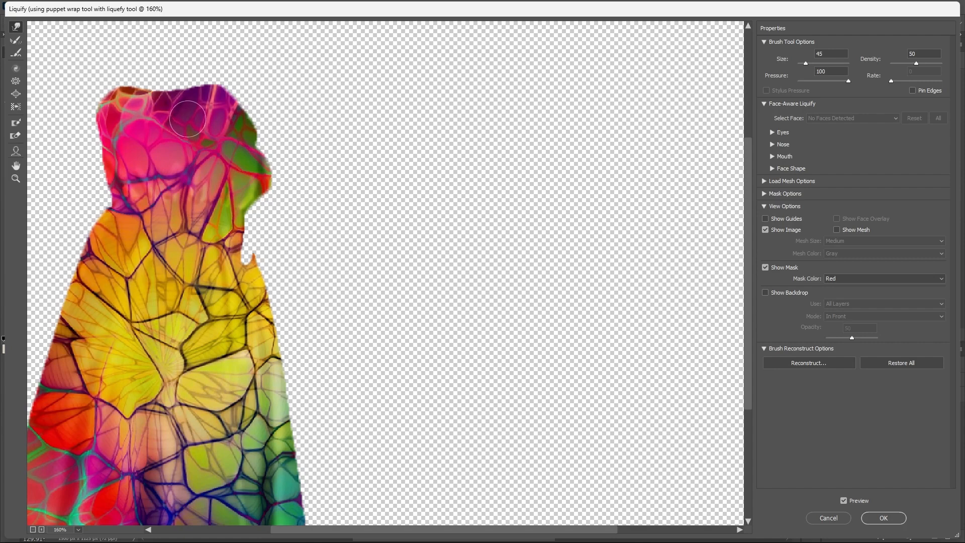
Warp the texture lines along the dark green and blue fold near the skirt's right edge, down to the hem.
{"action": "key", "text": "ctrl+minus"}
{"action": "key", "text": "ctrl+plus"}
{"action": "key", "text": "ctrl+plus"}
{"action": "key", "text": "ctrl+plus"}
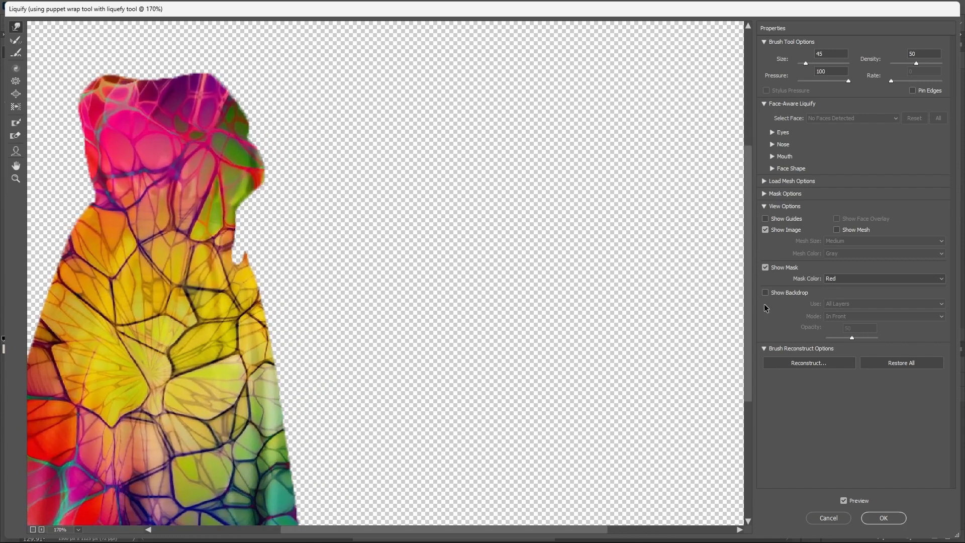
{"action": "left_click_drag", "start_coordinate": [748, 318], "coordinate": [750, 431]}
{"action": "key", "text": "ctrl+plus"}
{"action": "key", "text": "ctrl+plus"}
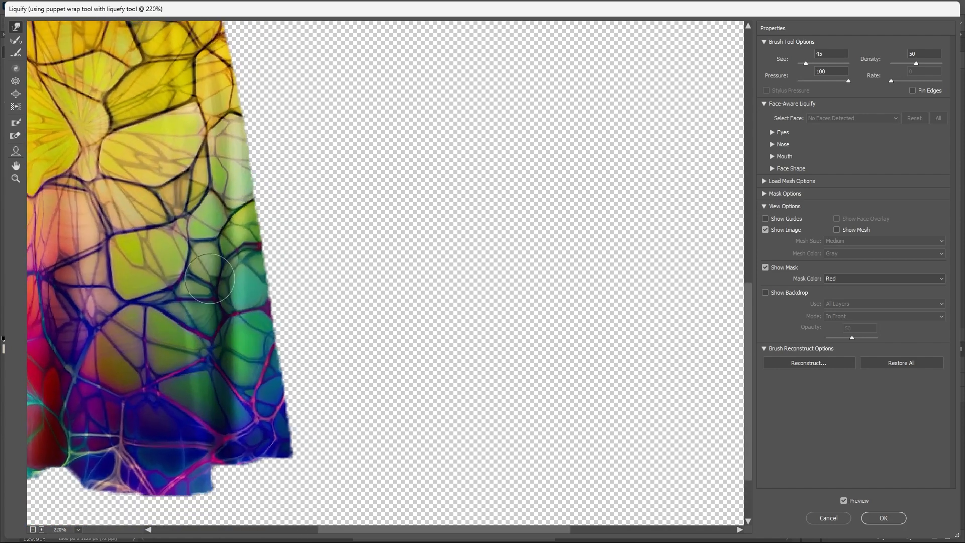
{"action": "left_click_drag", "start_coordinate": [210, 279], "coordinate": [230, 318]}
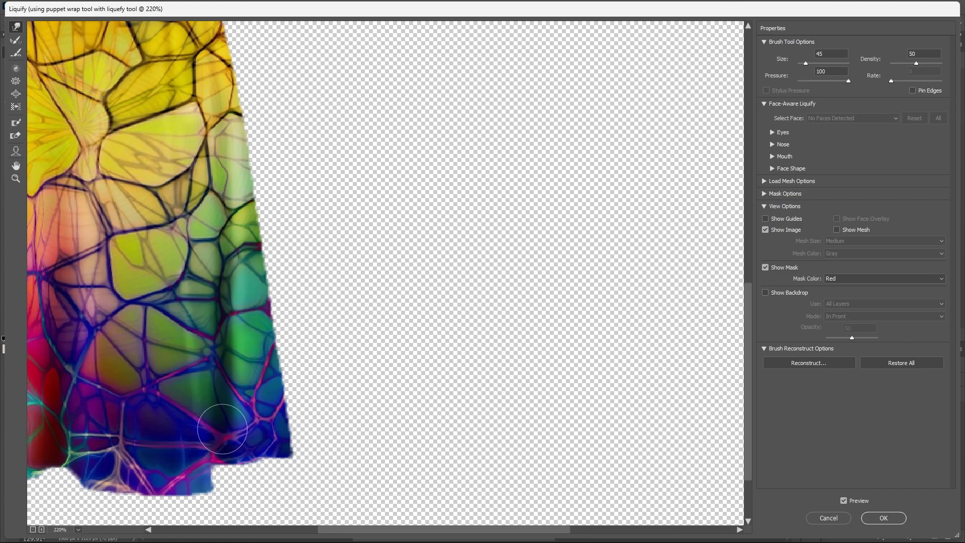
{"action": "left_click_drag", "start_coordinate": [210, 455], "coordinate": [213, 452]}
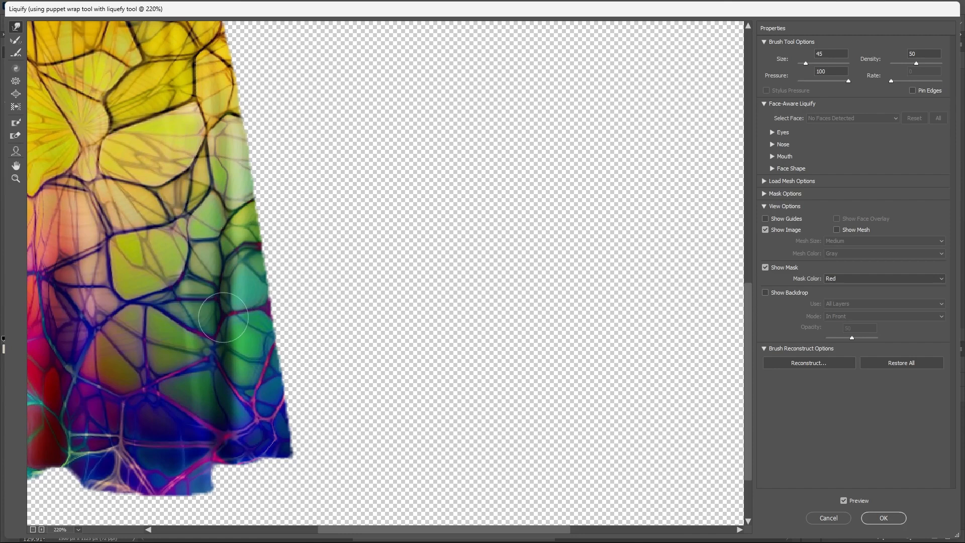
{"action": "left_click_drag", "start_coordinate": [214, 356], "coordinate": [218, 353]}
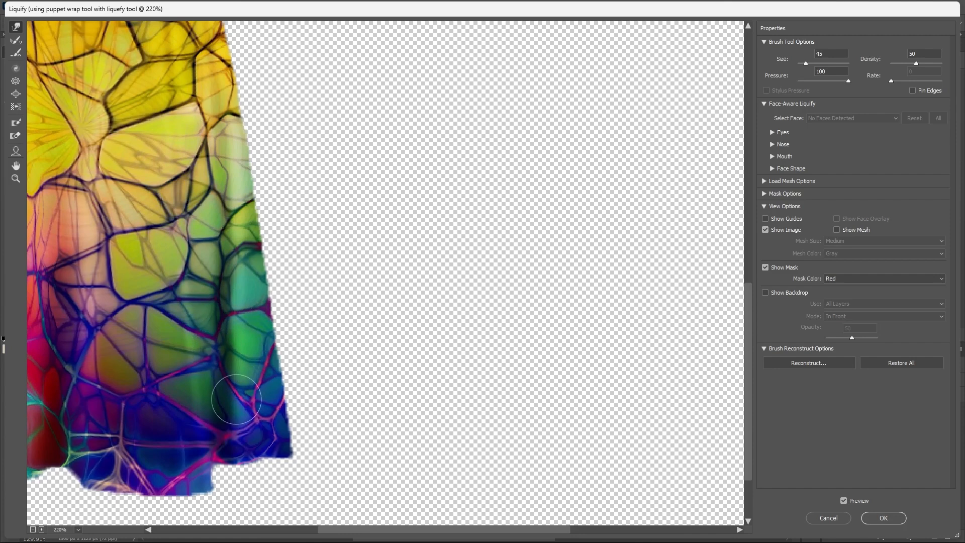
{"action": "left_click_drag", "start_coordinate": [237, 400], "coordinate": [268, 417]}
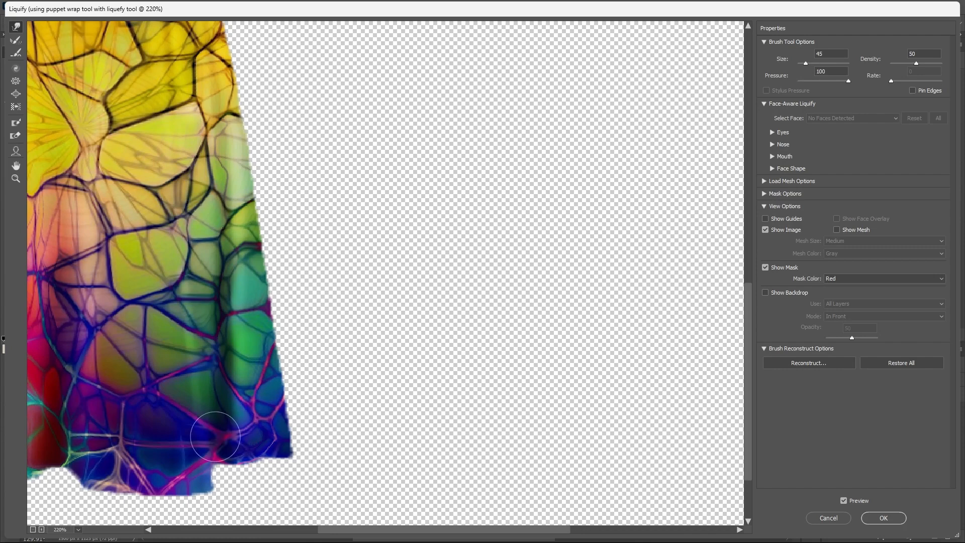
Check the warped texture over the skirt and bodice, and apply the Liquify changes to the dress layer.
{"action": "scroll", "coordinate": [408, 311], "scroll_direction": "down", "scroll_amount": 7}
{"action": "scroll", "coordinate": [206, 345], "scroll_direction": "up", "scroll_amount": 1}
{"action": "scroll", "coordinate": [205, 345], "scroll_direction": "down", "scroll_amount": 1}
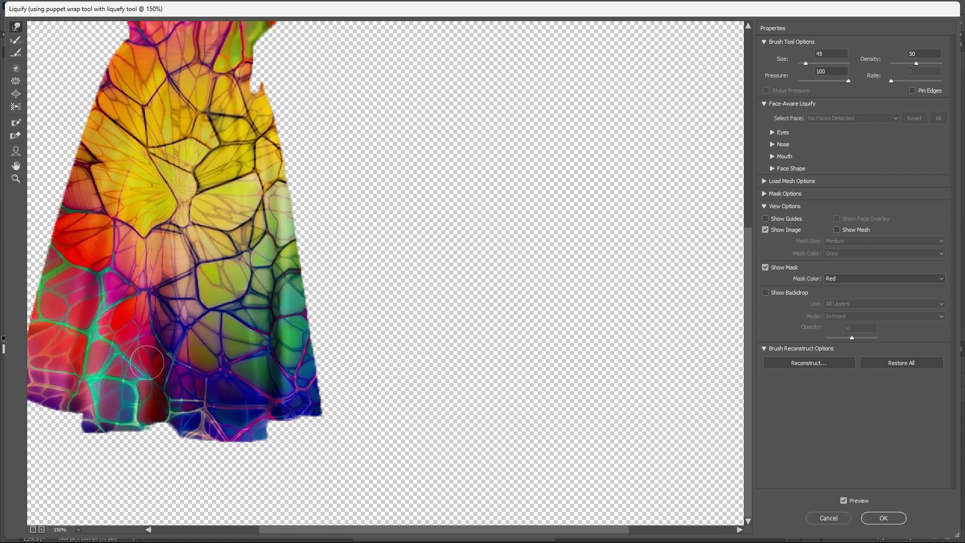
{"action": "scroll", "coordinate": [146, 375], "scroll_direction": "up", "scroll_amount": 2}
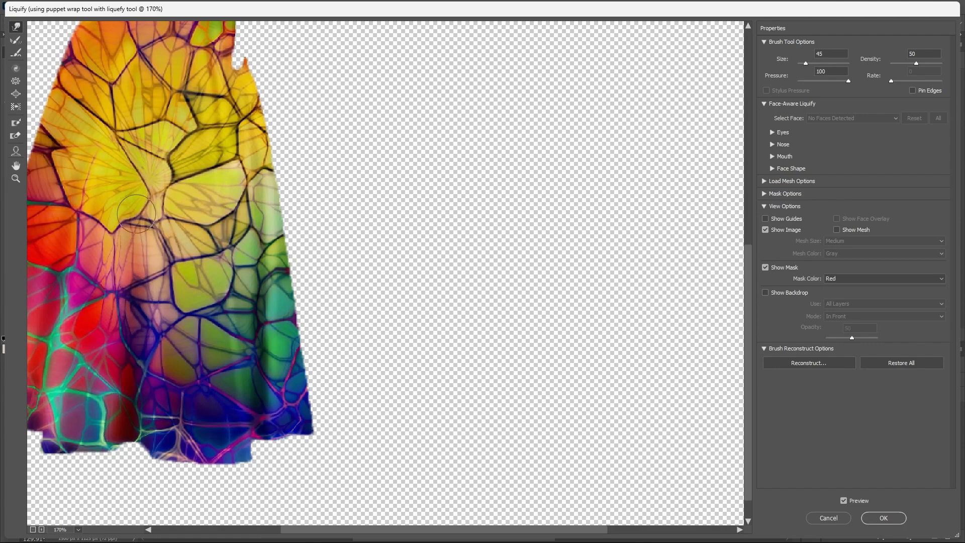
{"action": "scroll", "coordinate": [191, 242], "scroll_direction": "down", "scroll_amount": 2}
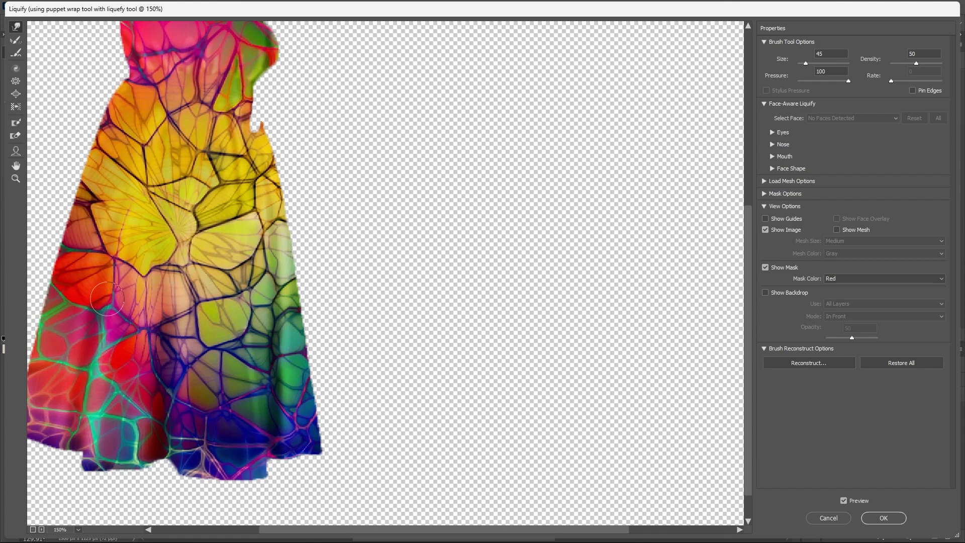
{"action": "scroll", "coordinate": [115, 255], "scroll_direction": "down", "scroll_amount": 2}
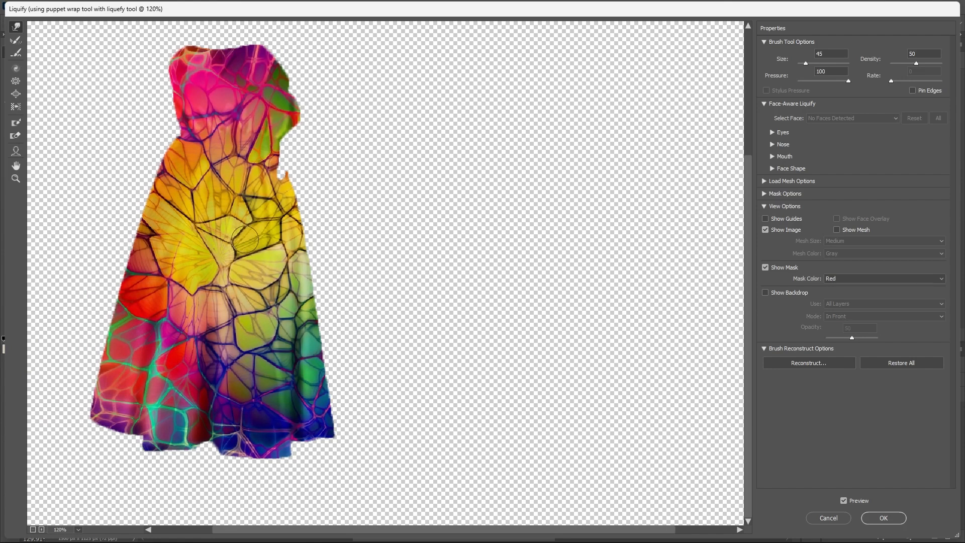
{"action": "scroll", "coordinate": [245, 240], "scroll_direction": "down", "scroll_amount": 2}
{"action": "scroll", "coordinate": [313, 370], "scroll_direction": "up", "scroll_amount": 1}
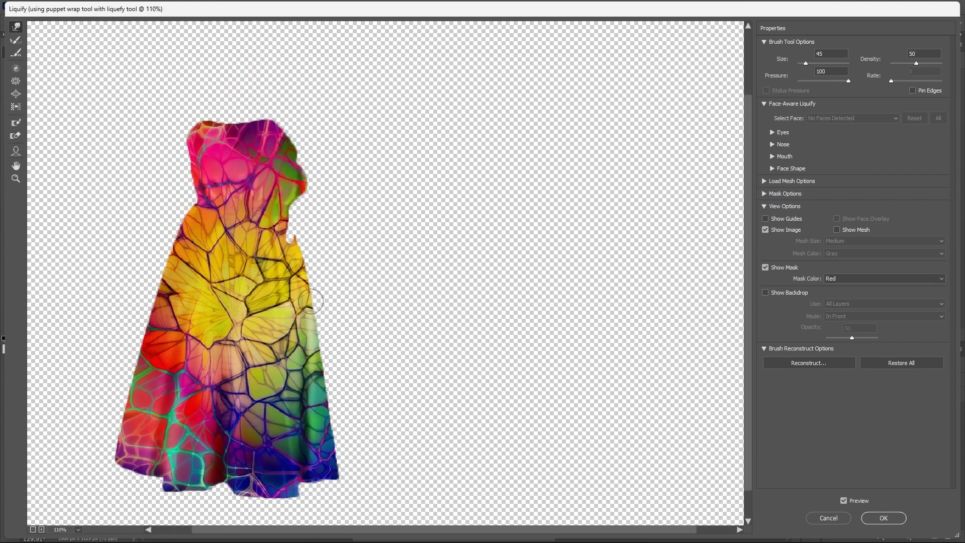
{"action": "scroll", "coordinate": [296, 272], "scroll_direction": "up", "scroll_amount": 2}
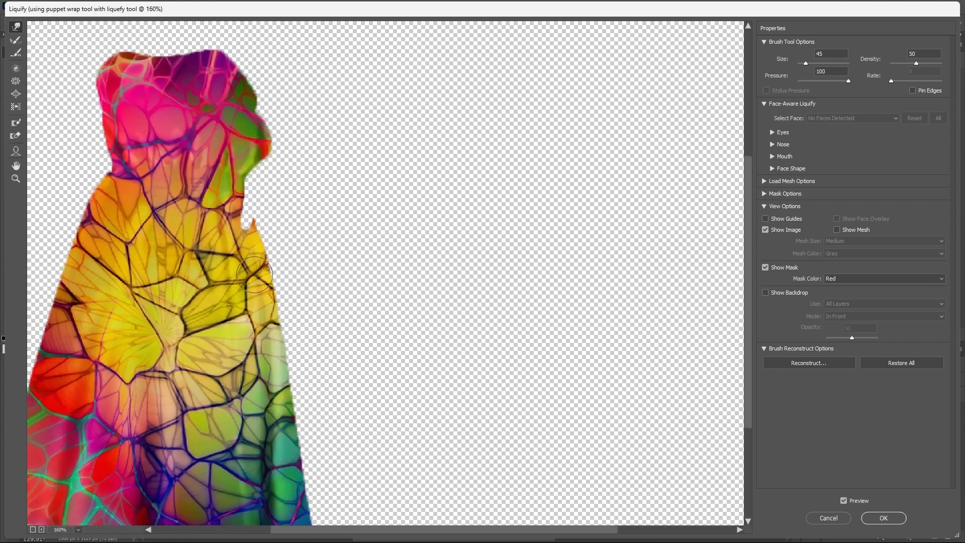
{"action": "scroll", "coordinate": [295, 270], "scroll_direction": "down", "scroll_amount": 3}
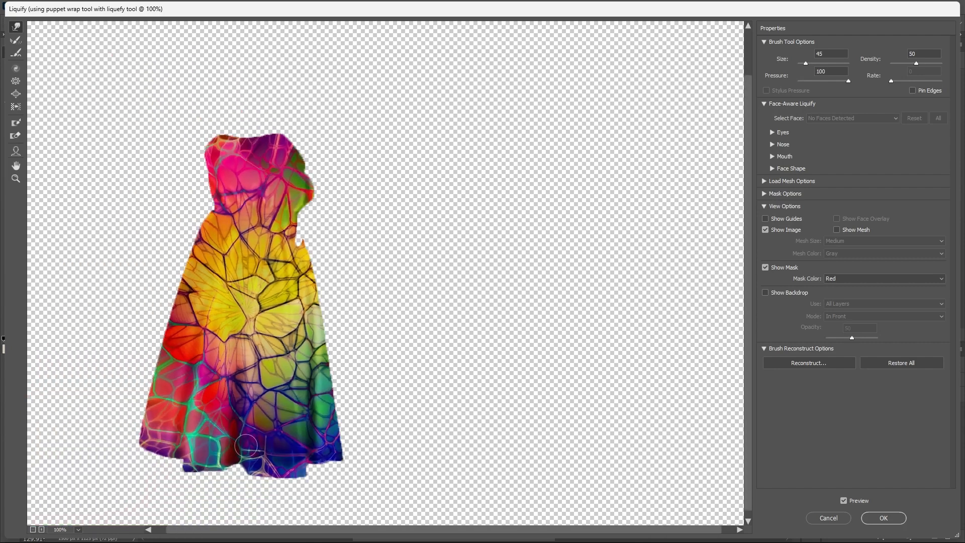
{"action": "left_click", "coordinate": [884, 518]}
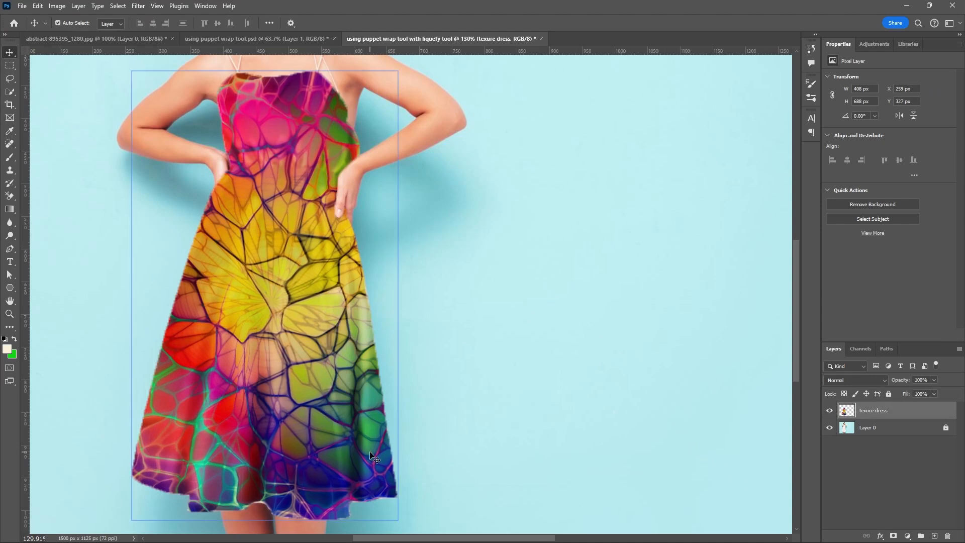
Save the document to the Desktop as the Photoshop file "using puppet wrap tool with liquefy tool.psd".
{"action": "scroll", "coordinate": [449, 347], "scroll_direction": "down", "scroll_amount": 5, "text": "alt"}
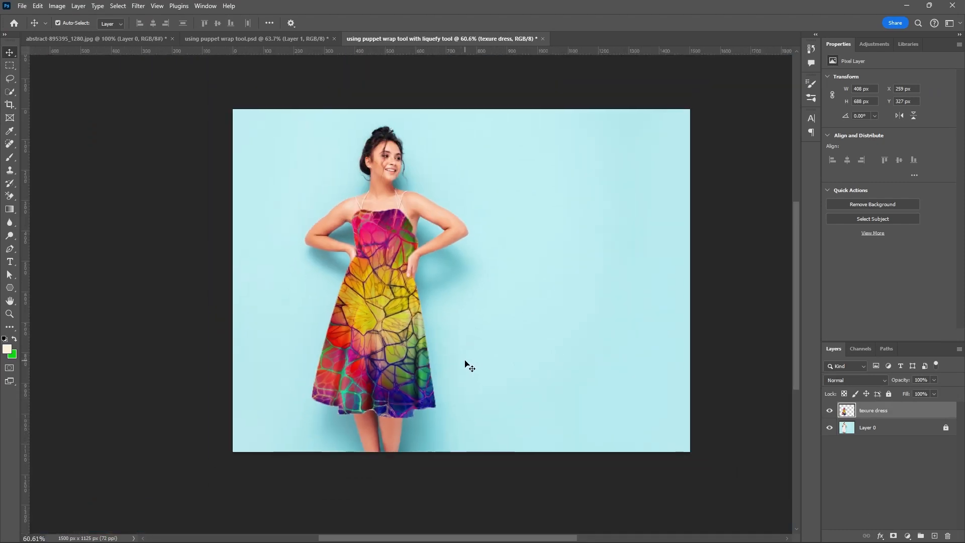
{"action": "left_click", "coordinate": [861, 430]}
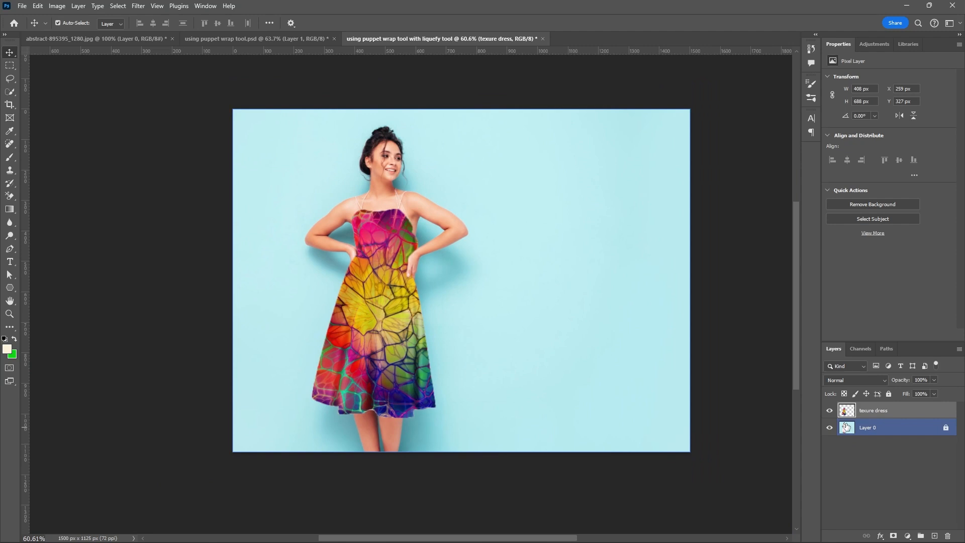
{"action": "left_click", "coordinate": [776, 384]}
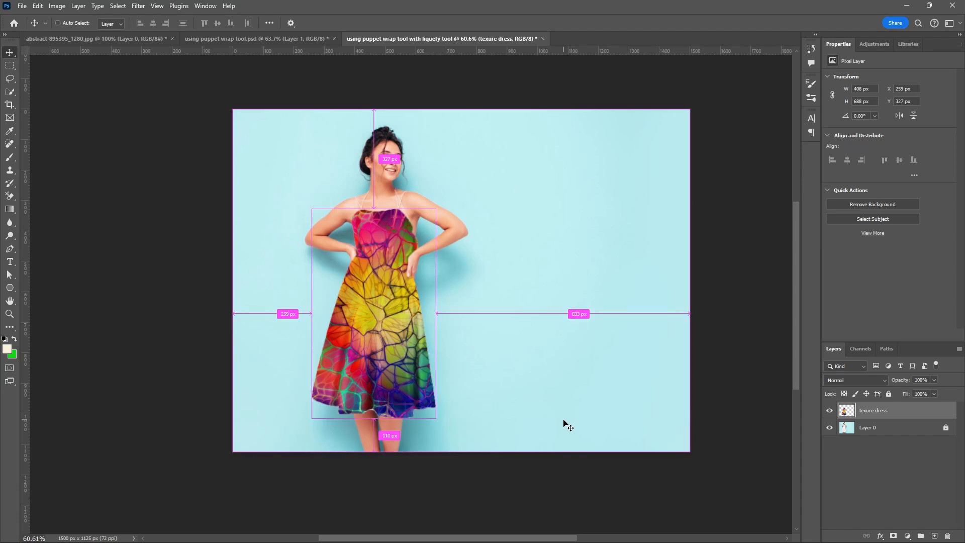
{"action": "key", "text": "ctrl+shift+s"}
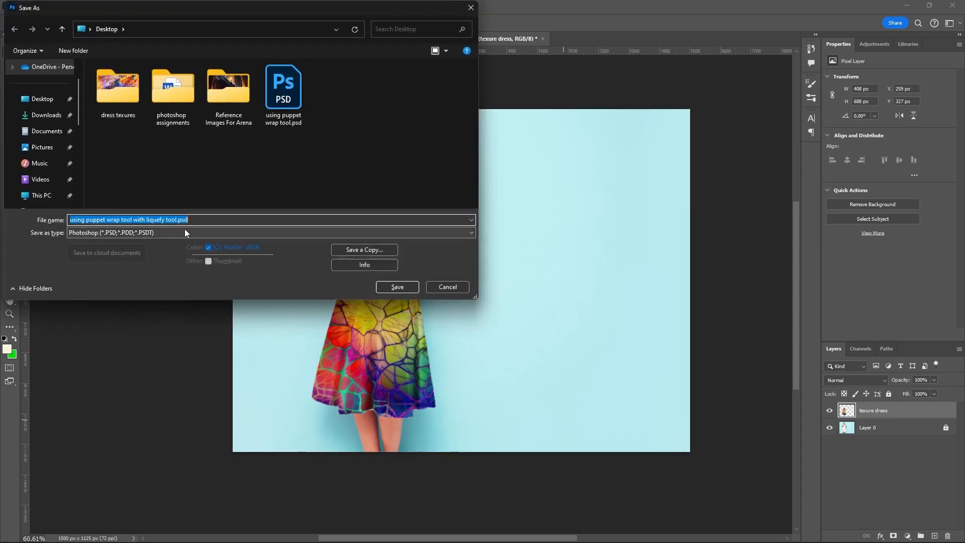
{"action": "left_click", "coordinate": [398, 287]}
{"action": "left_click", "coordinate": [593, 158]}
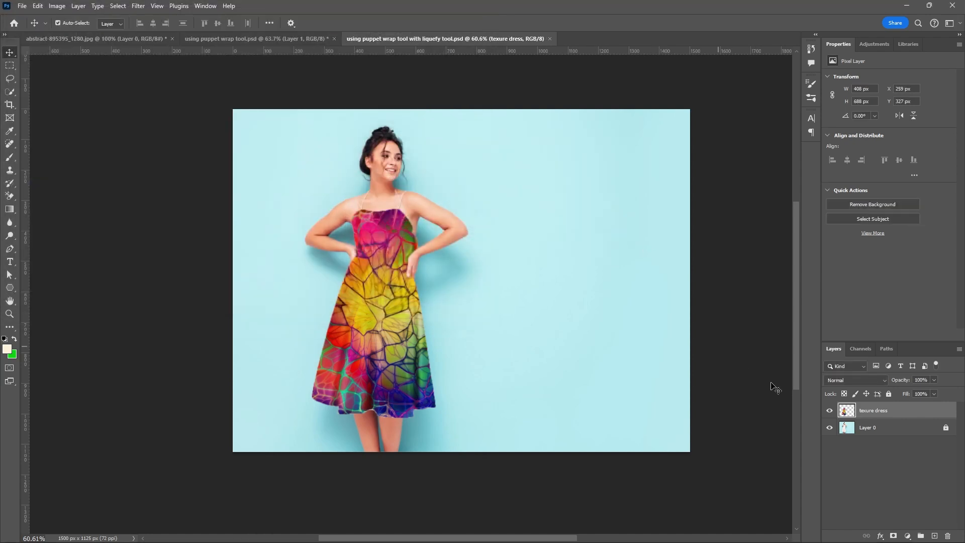
Lock the texure dress layer and add a new empty layer above it.
{"action": "left_click", "coordinate": [888, 393]}
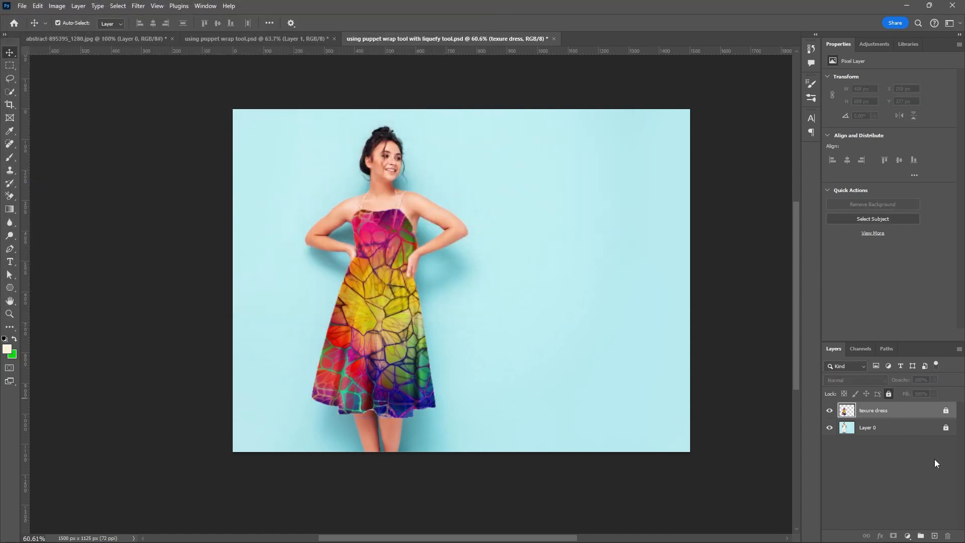
{"action": "left_click", "coordinate": [935, 536]}
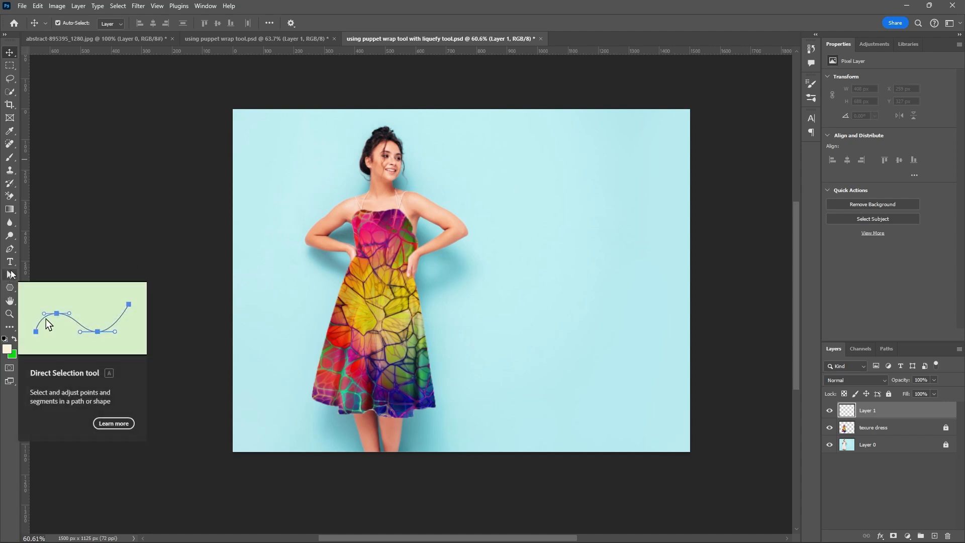
Start a horizontal text line on the blue background beside the woman and colour it pink d6236e, sampled from the dress bodice.
{"action": "key", "text": "t"}
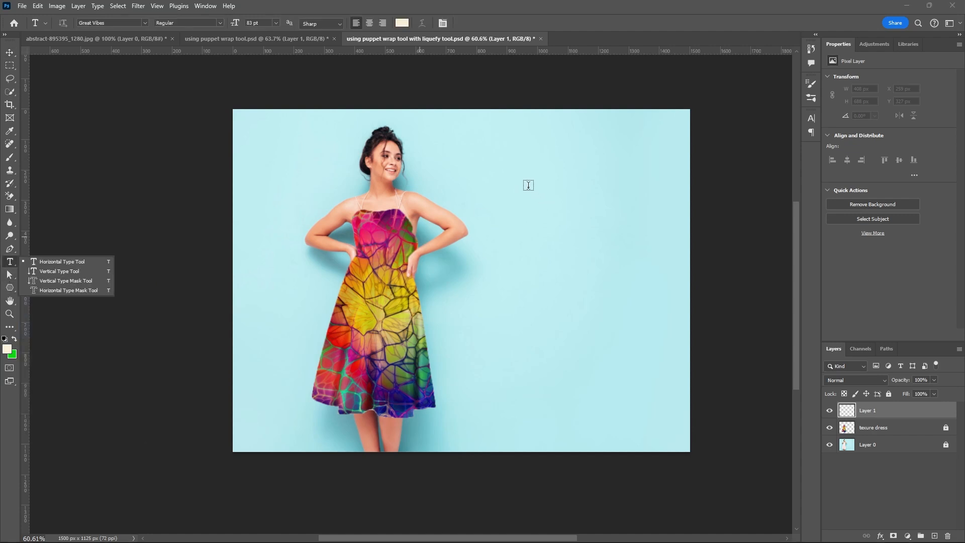
{"action": "left_click", "coordinate": [520, 180]}
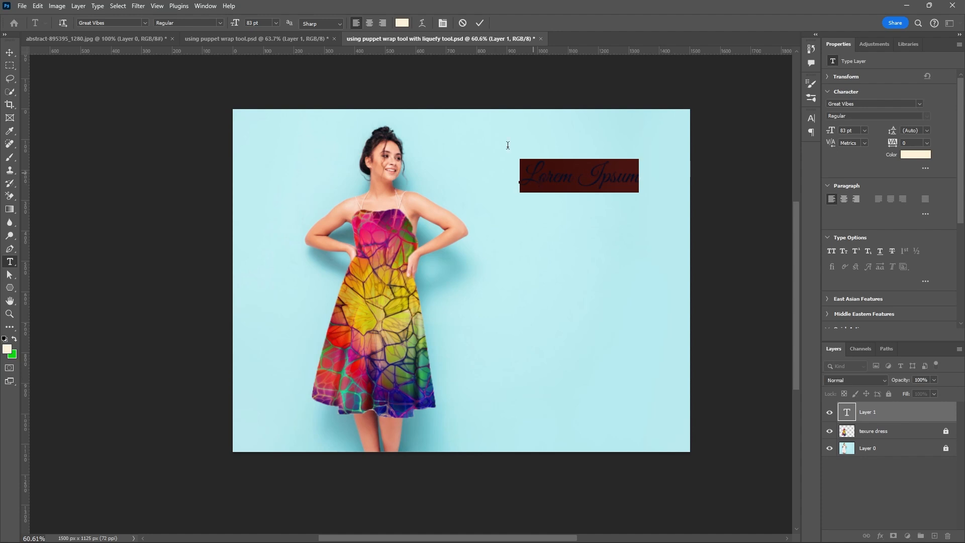
{"action": "left_click", "coordinate": [402, 22]}
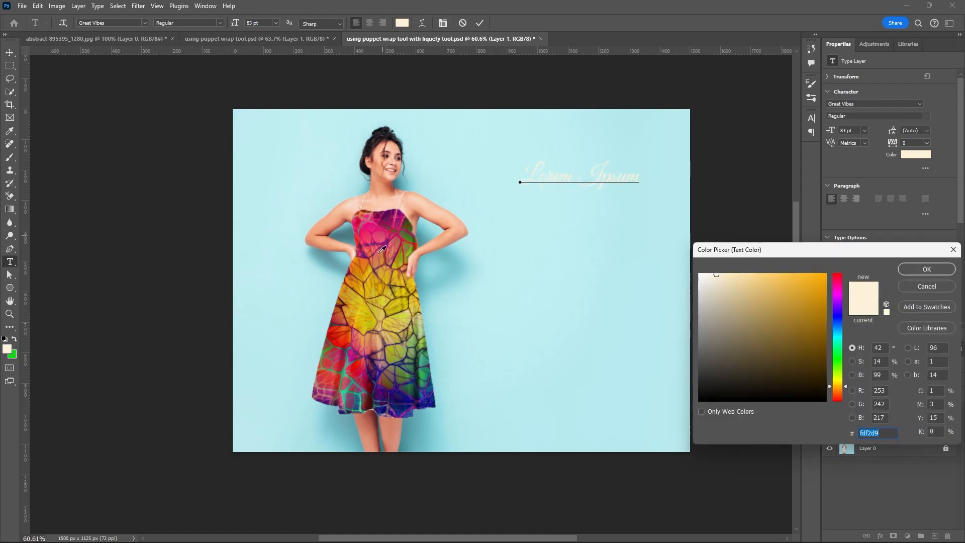
{"action": "left_click", "coordinate": [391, 228]}
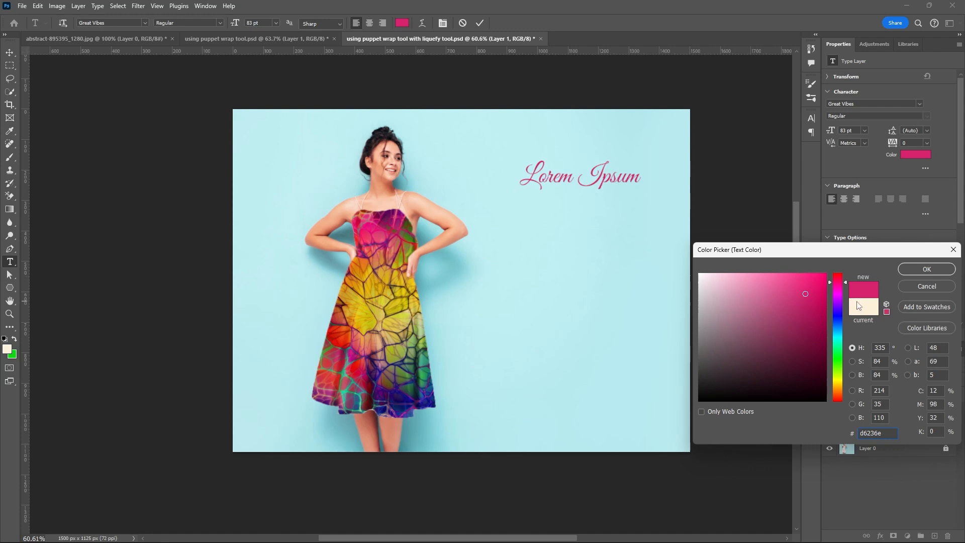
{"action": "left_click", "coordinate": [912, 269]}
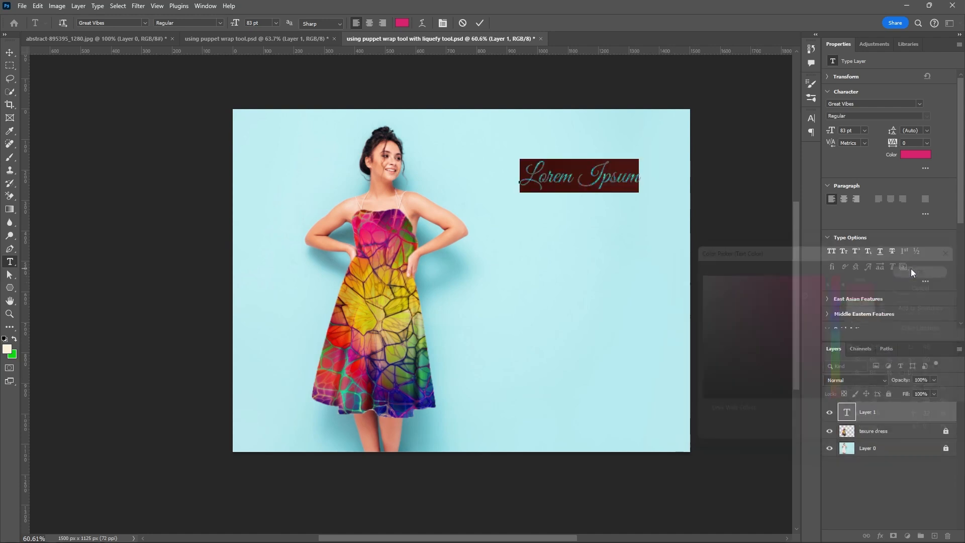
{"action": "left_click_drag", "start_coordinate": [520, 176], "coordinate": [672, 192]}
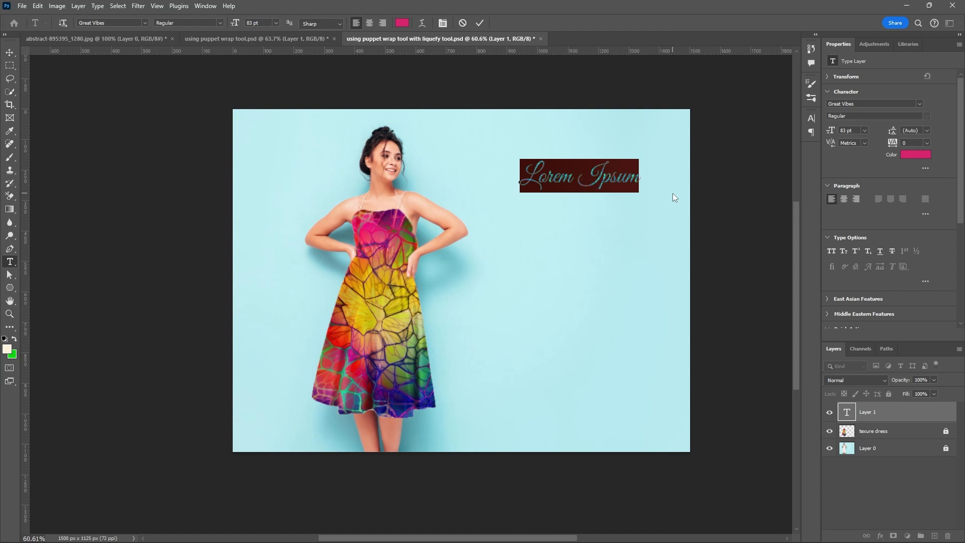
{"action": "type", "text": "U"}
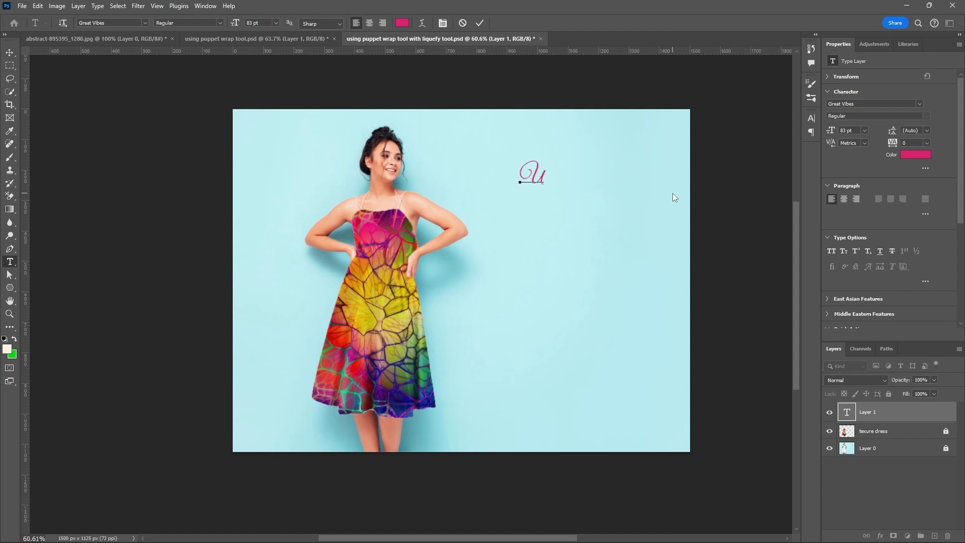
{"action": "type", "text": "SING"}
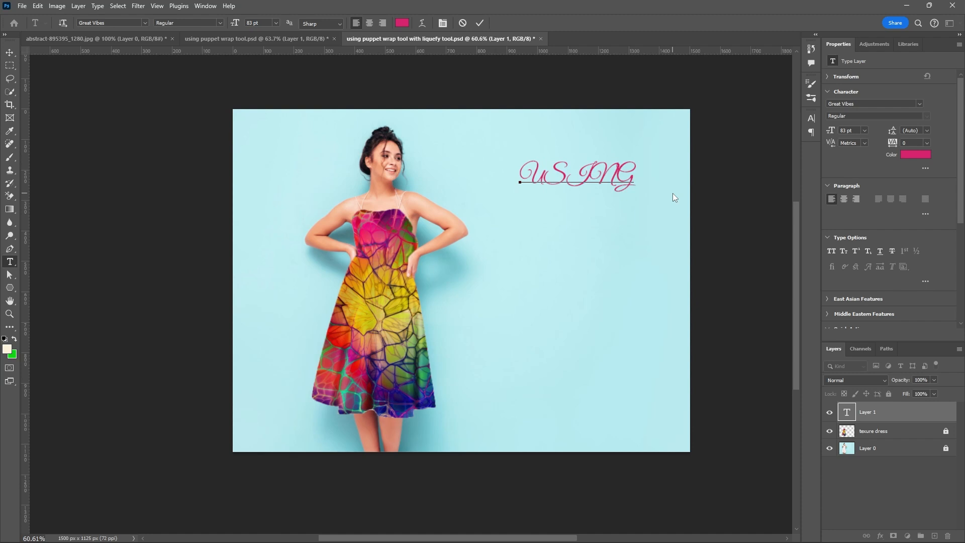
{"action": "key", "text": "BackSpace"}
{"action": "key", "text": "BackSpace"}
{"action": "key", "text": "BackSpace"}
{"action": "key", "text": "BackSpace"}
{"action": "key", "text": "BackSpace"}
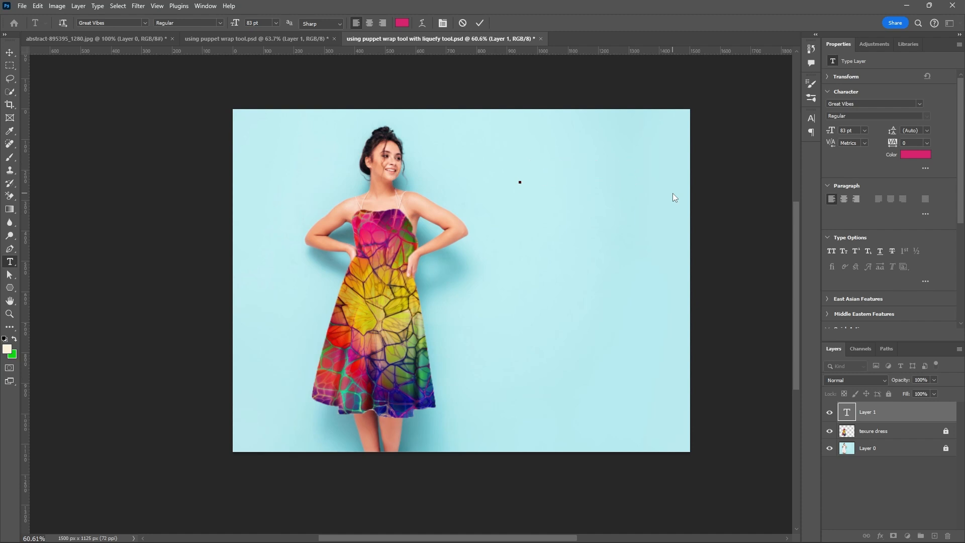
Write "Using PuppetWrap" as the first line of the title text.
{"action": "type", "text": "Using"}
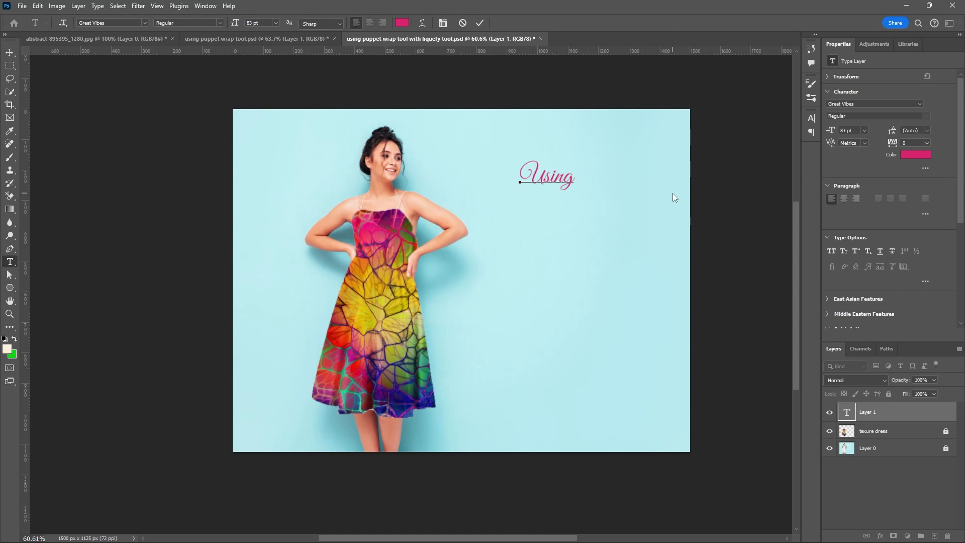
{"action": "type", "text": " Puppet"}
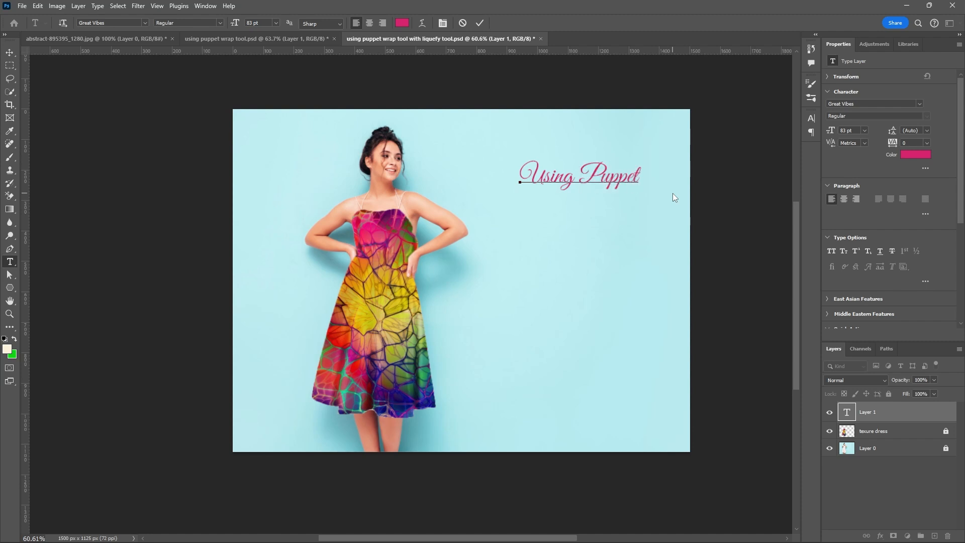
{"action": "type", "text": " W"}
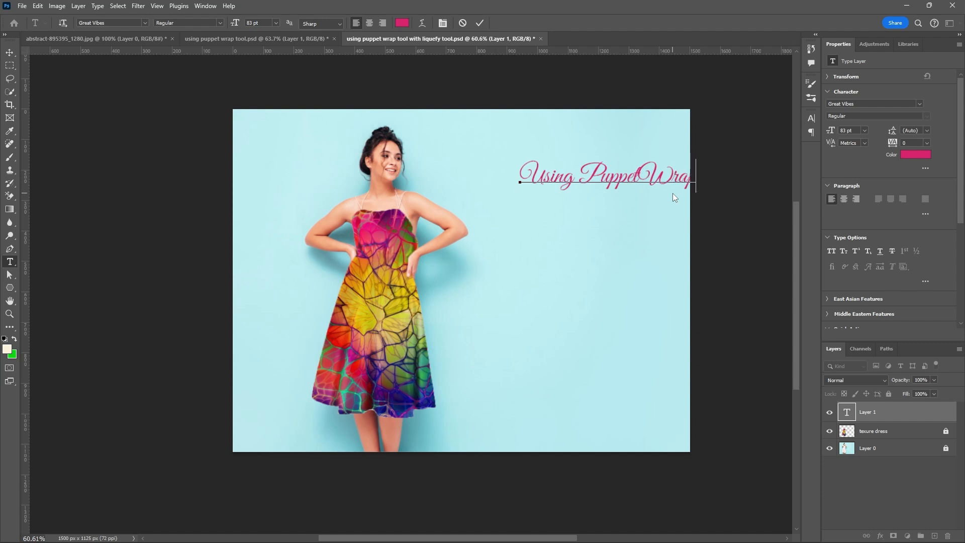
{"action": "type", "text": "rap"}
Add a second title line reading "and Liquify Tool" and commit the text.
{"action": "key", "text": "Return"}
{"action": "type", "text": "and"}
{"action": "left_click", "coordinate": [139, 6]}
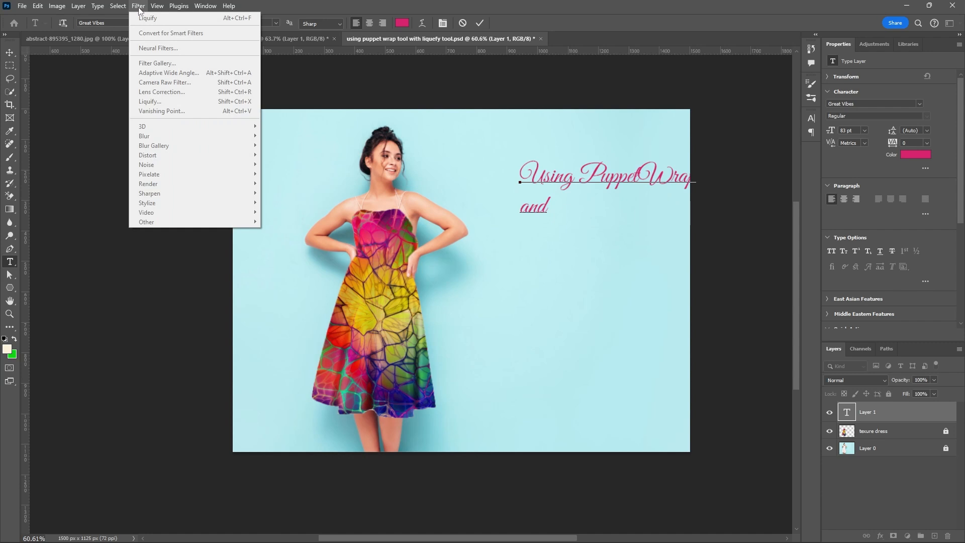
{"action": "left_click", "coordinate": [138, 6]}
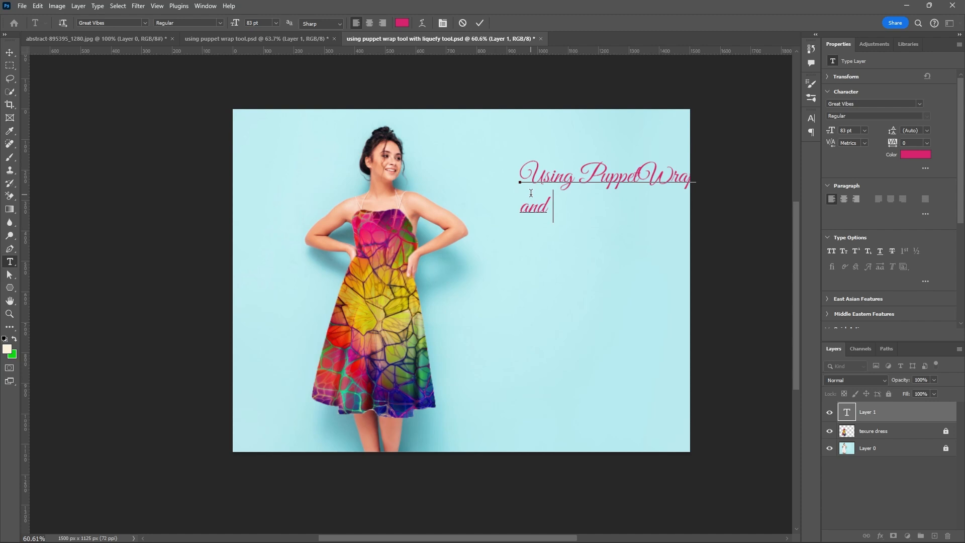
{"action": "type", "text": "Liquif"}
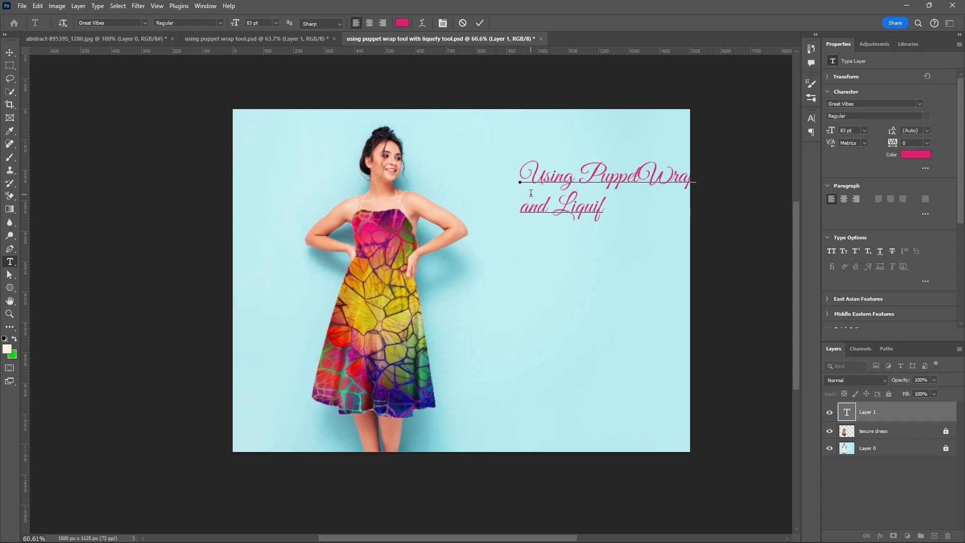
{"action": "type", "text": "y Tool"}
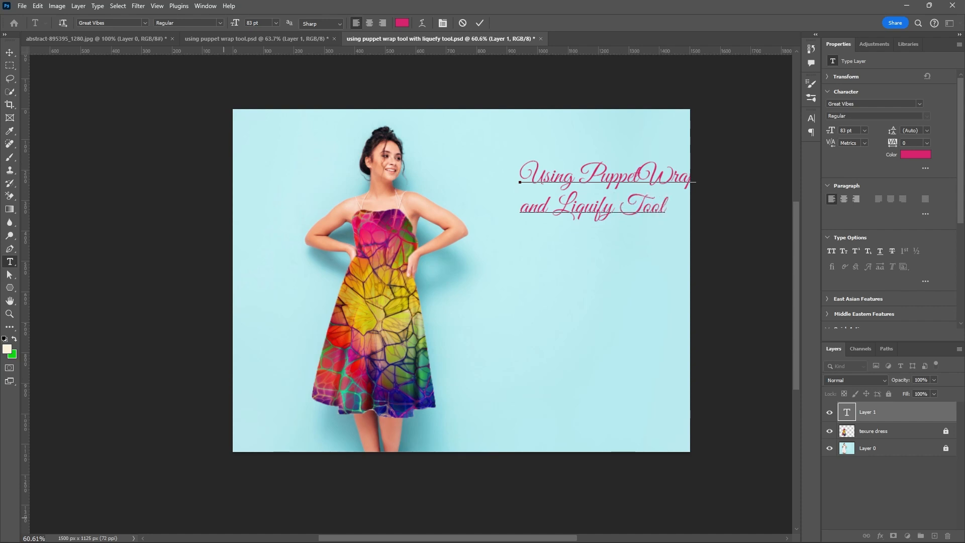
{"action": "left_click", "coordinate": [480, 23]}
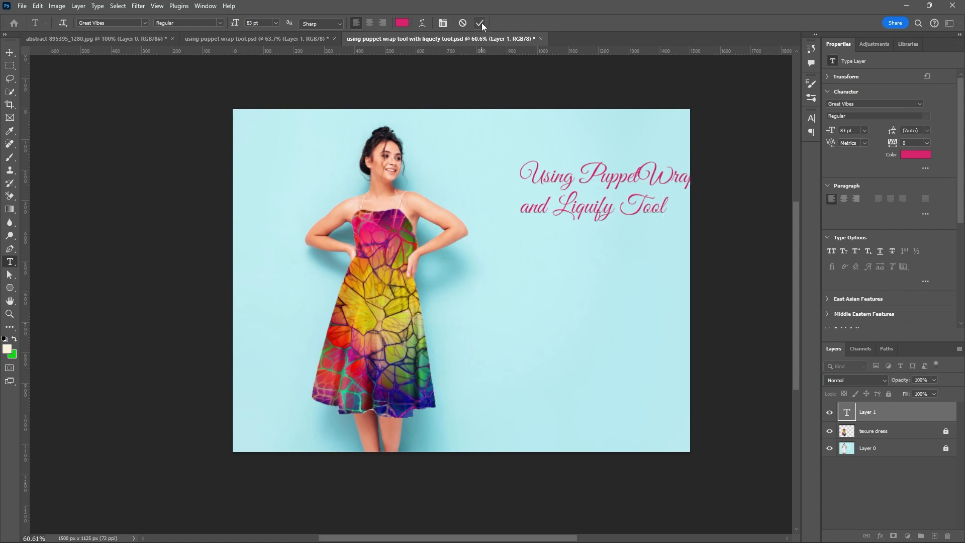
Move the title up and left so it fits inside the image, and recolour it magenta ac127c, sampled from the skirt.
{"action": "left_click", "coordinate": [10, 53]}
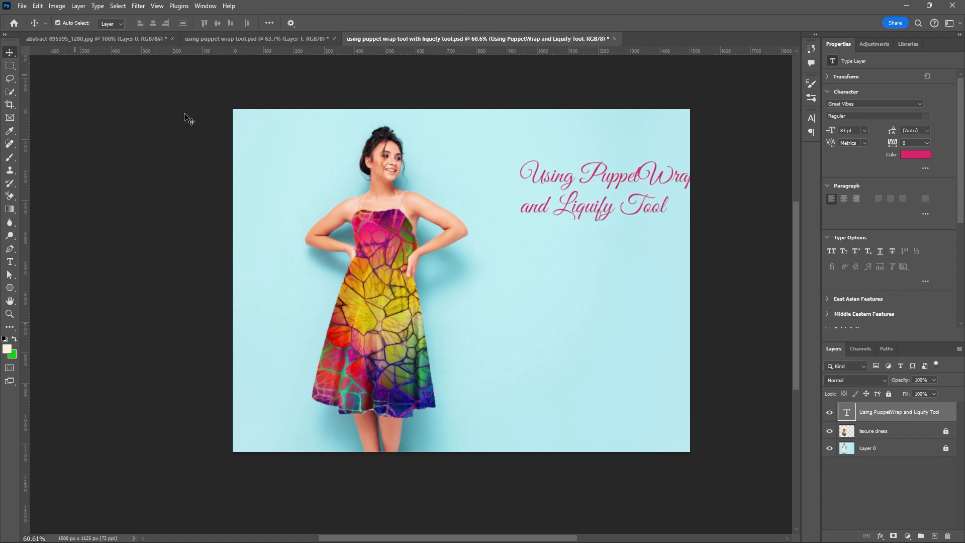
{"action": "left_click_drag", "start_coordinate": [621, 175], "coordinate": [571, 156]}
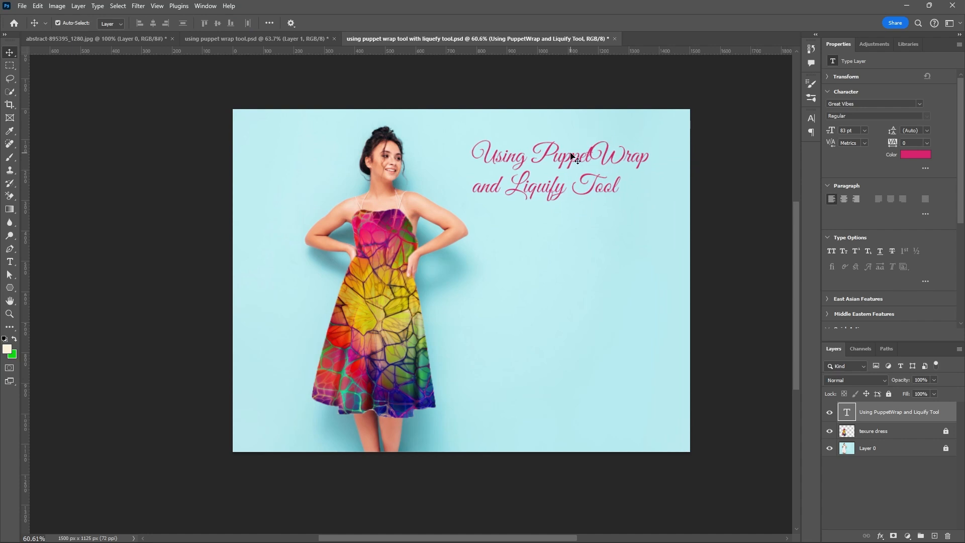
{"action": "double_click", "coordinate": [573, 158]}
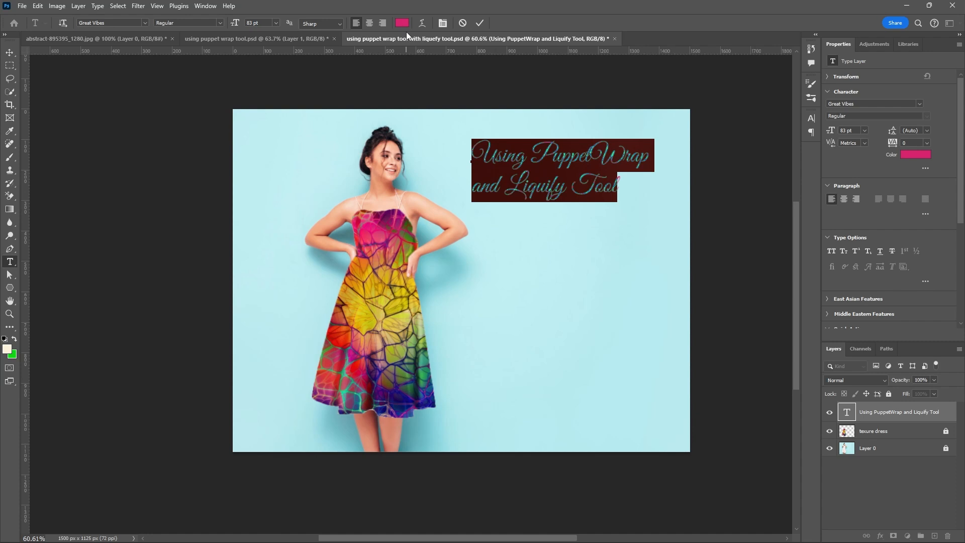
{"action": "left_click", "coordinate": [403, 23]}
{"action": "left_click", "coordinate": [370, 384]}
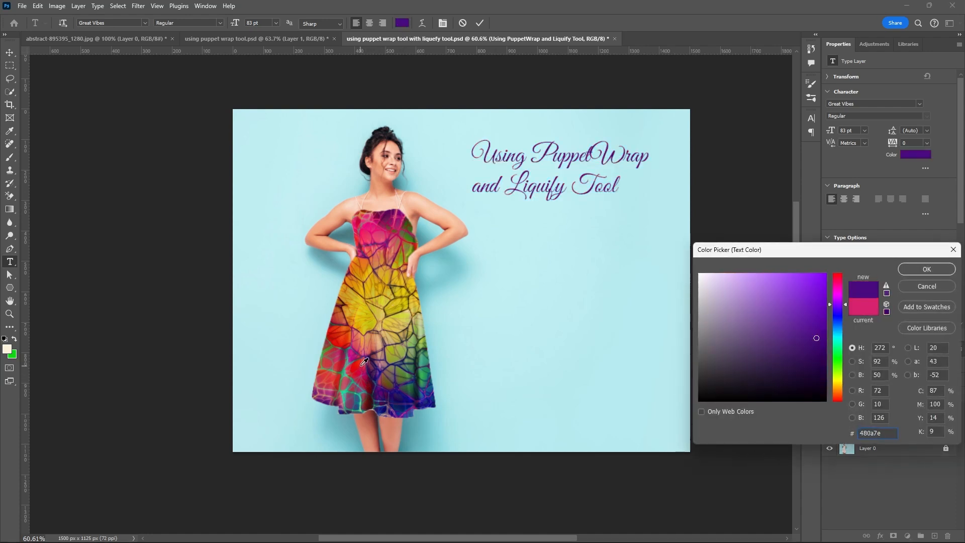
{"action": "left_click", "coordinate": [363, 370]}
{"action": "left_click", "coordinate": [365, 368]}
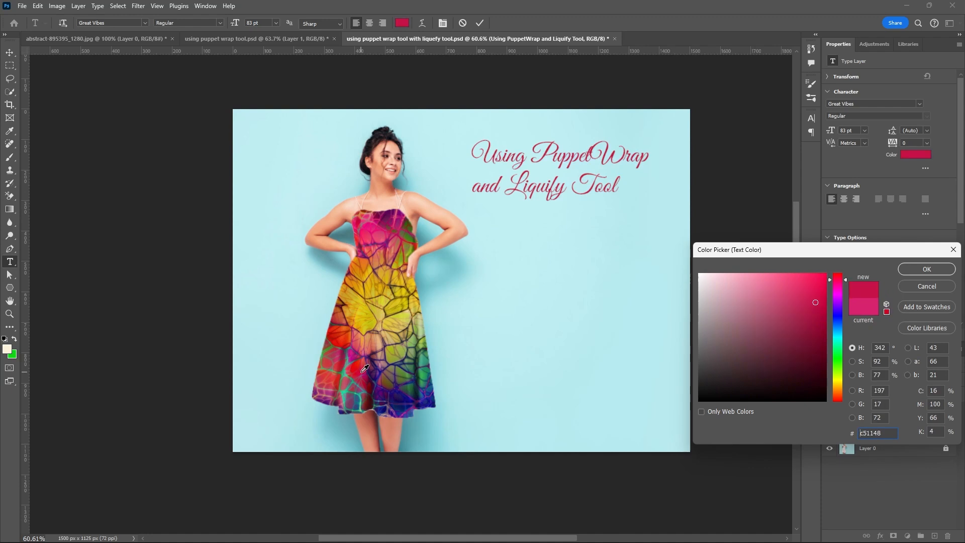
{"action": "left_click", "coordinate": [355, 352]}
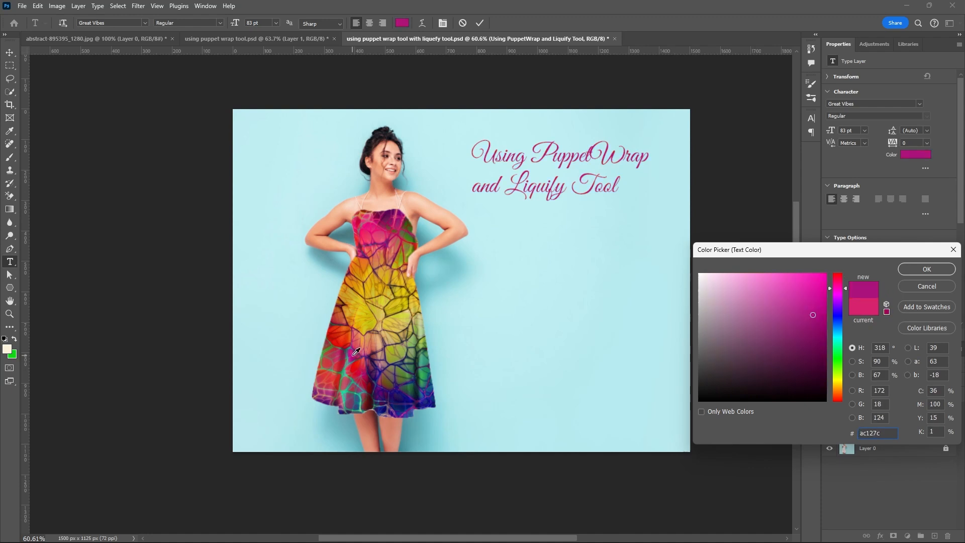
{"action": "left_click", "coordinate": [924, 271]}
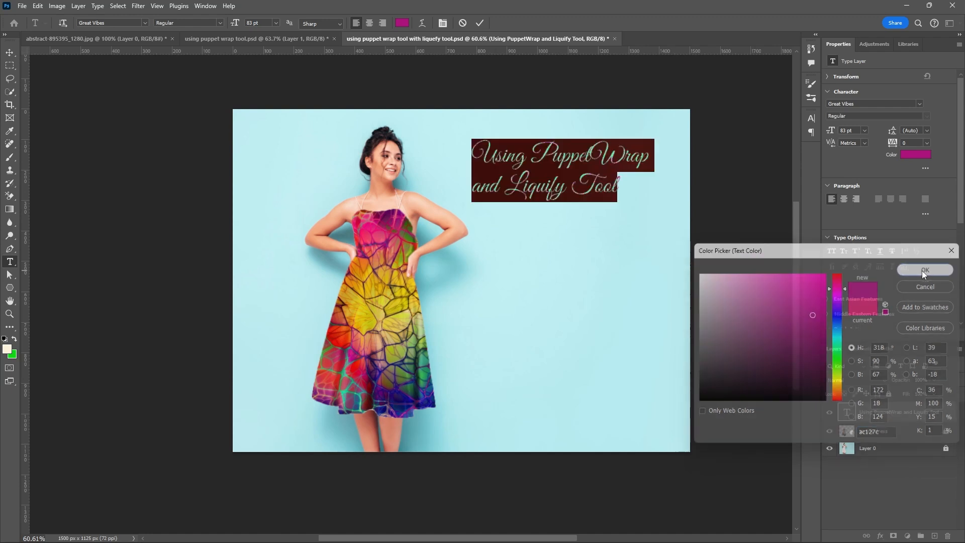
{"action": "left_click", "coordinate": [479, 25]}
{"action": "key", "text": "v"}
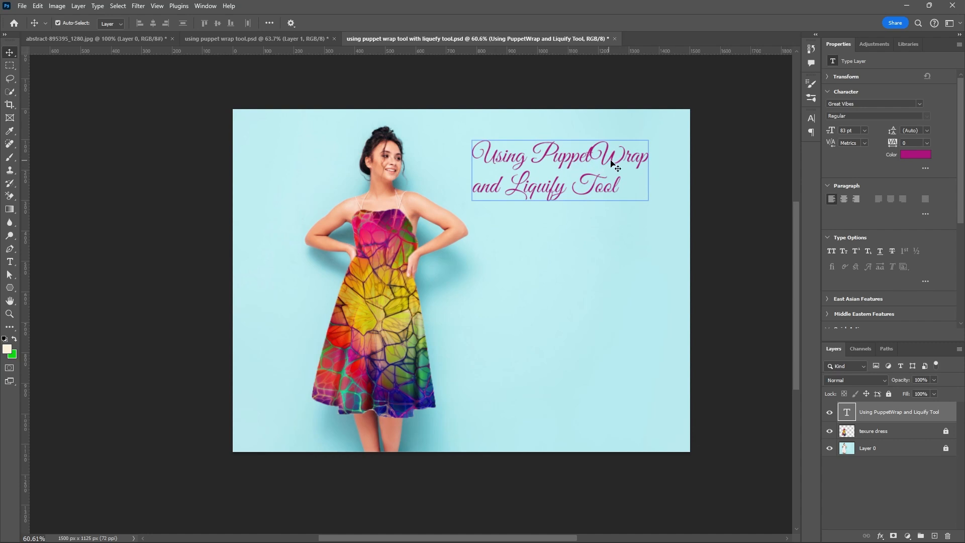
Insert a space between "Puppet" and "Wrap" in the title, and shift the title slightly left towards the woman.
{"action": "double_click", "coordinate": [591, 158]}
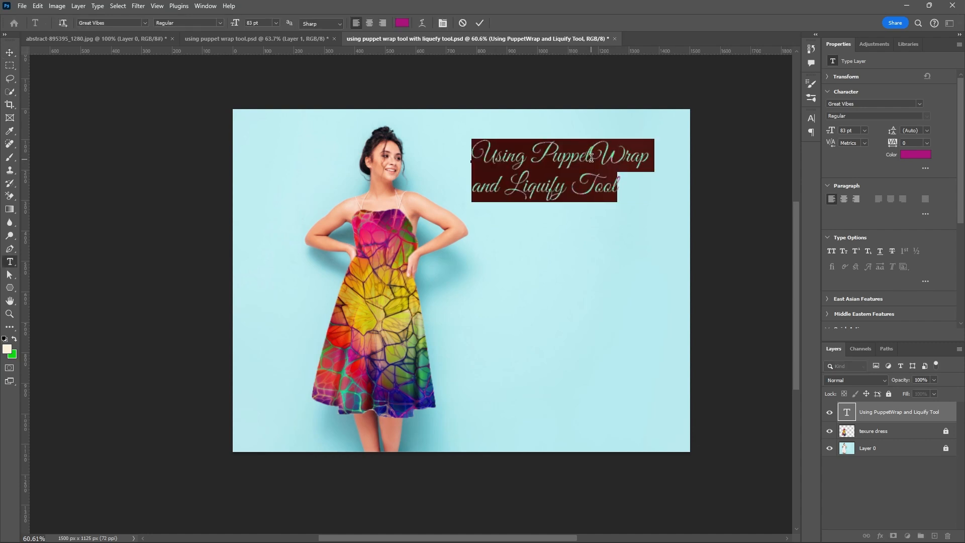
{"action": "left_click", "coordinate": [593, 160]}
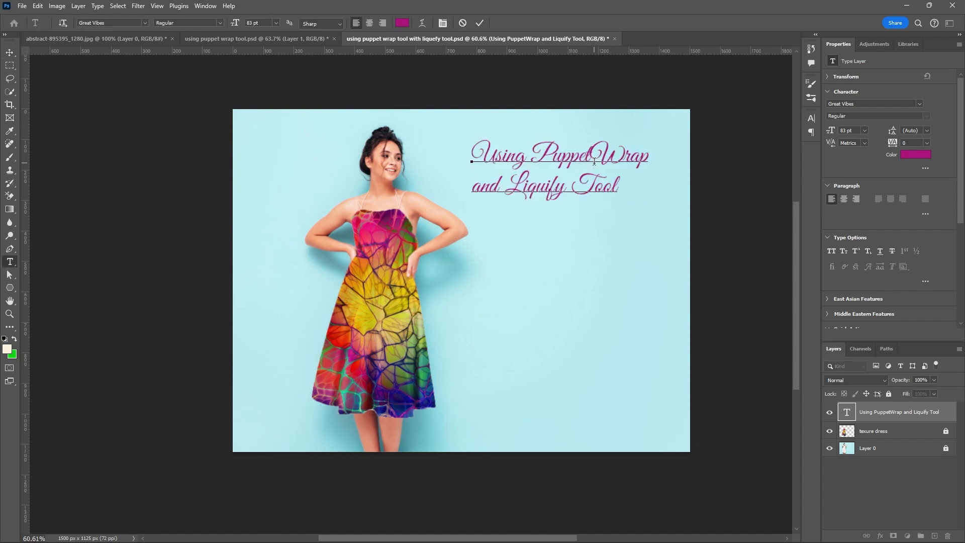
{"action": "left_click", "coordinate": [480, 23]}
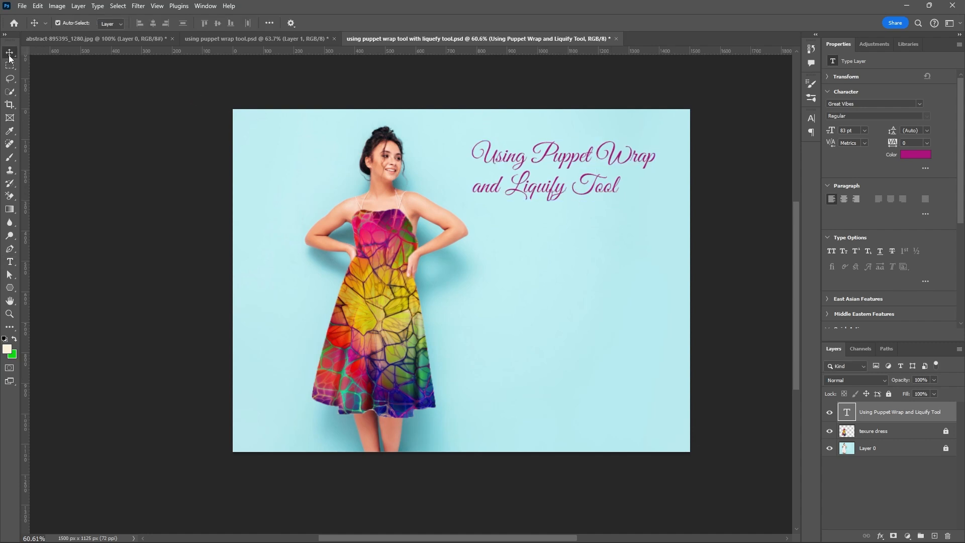
{"action": "left_click_drag", "start_coordinate": [561, 160], "coordinate": [541, 160]}
Save the document, and set up a separate copy of it in JPEG format.
{"action": "key", "text": "ctrl+s"}
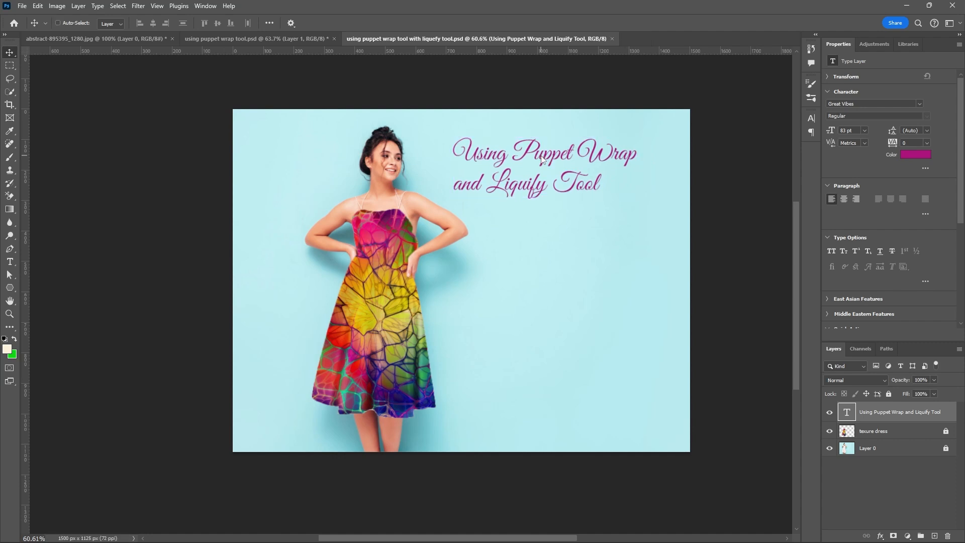
{"action": "left_click", "coordinate": [23, 7]}
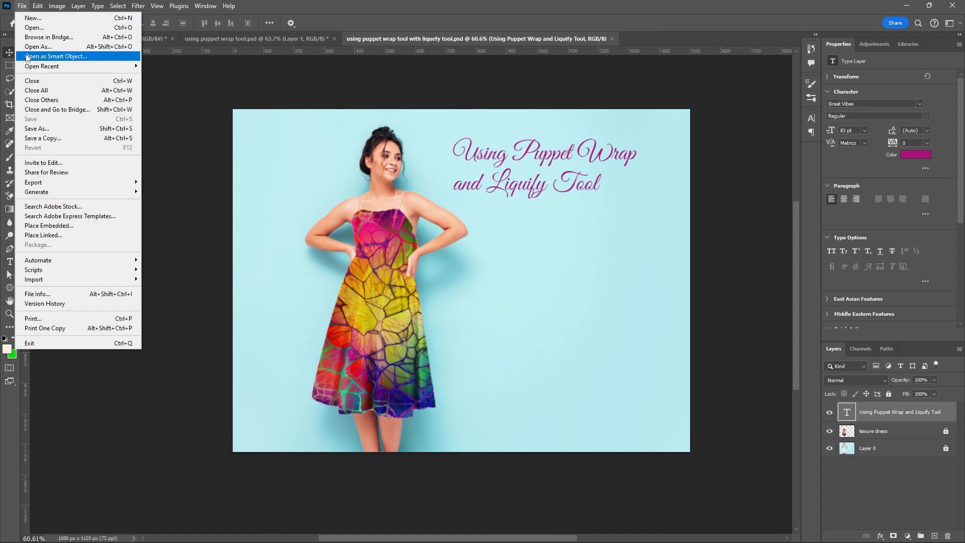
{"action": "left_click", "coordinate": [37, 138]}
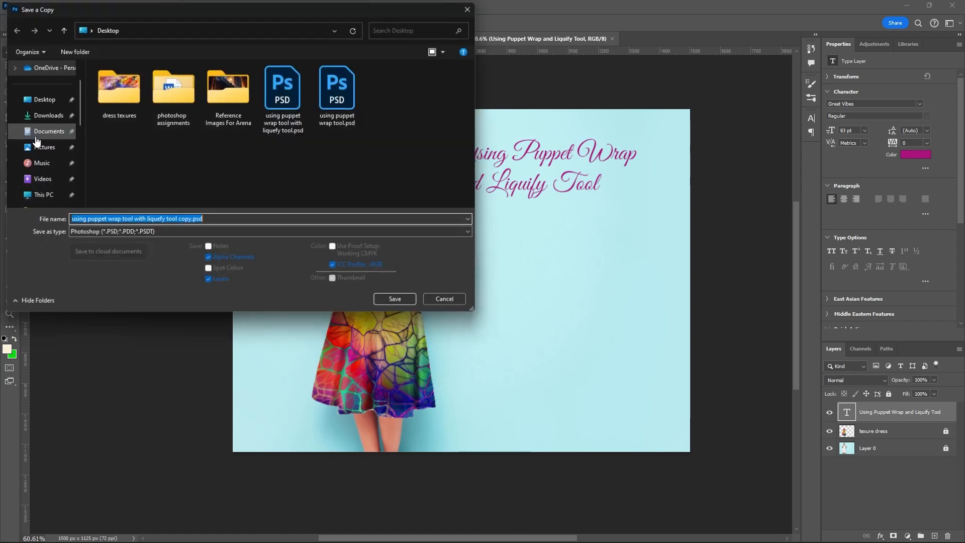
{"action": "left_click", "coordinate": [88, 232]}
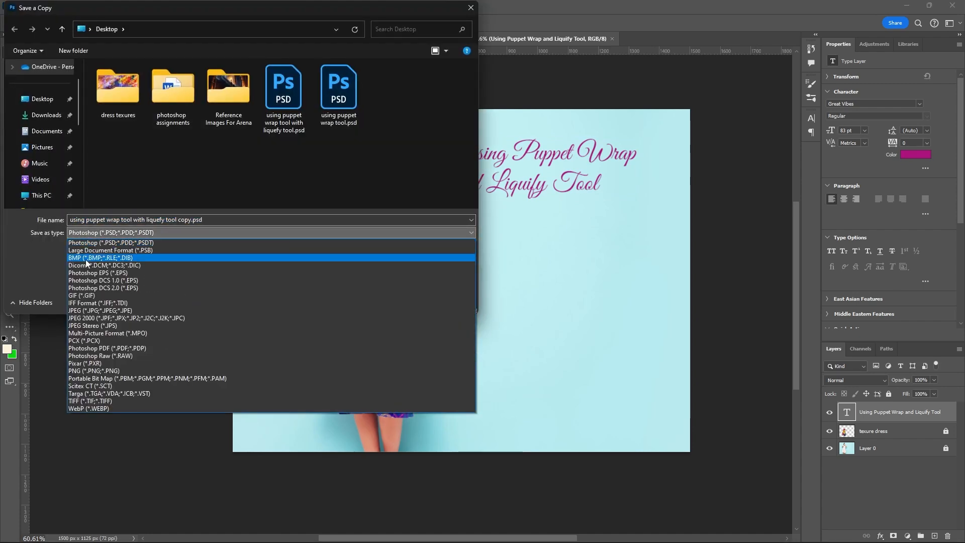
{"action": "left_click", "coordinate": [87, 310]}
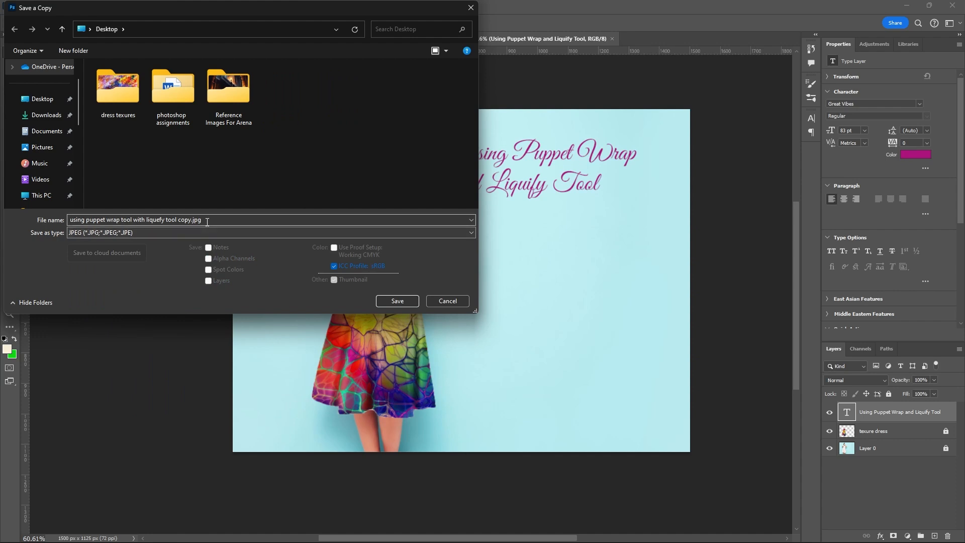
Name the copy "using puppet wrap tool with liquefy tool" and save it to the Desktop with maximum JPEG quality 12.
{"action": "left_click_drag", "start_coordinate": [70, 219], "coordinate": [182, 220]}
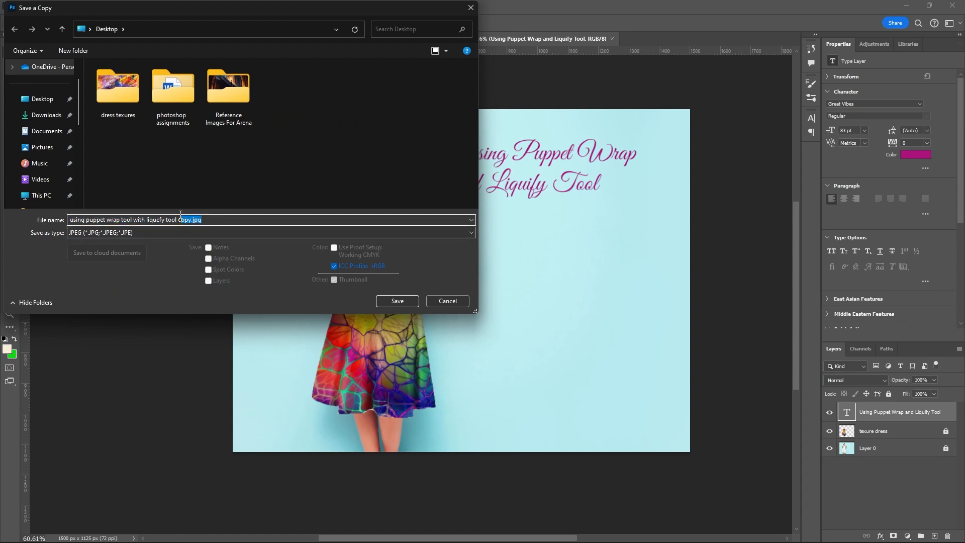
{"action": "key", "text": "BackSpace"}
{"action": "left_click", "coordinate": [45, 100]}
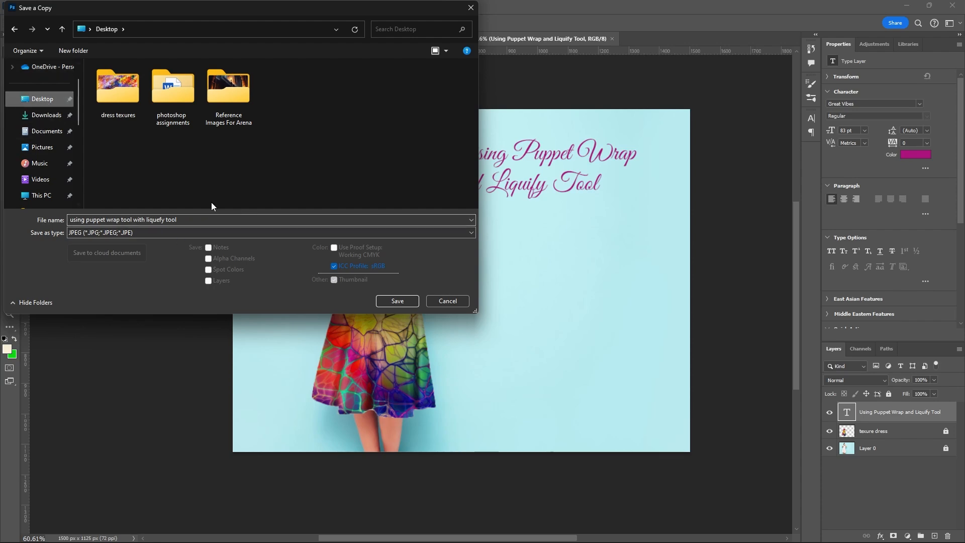
{"action": "left_click", "coordinate": [412, 300]}
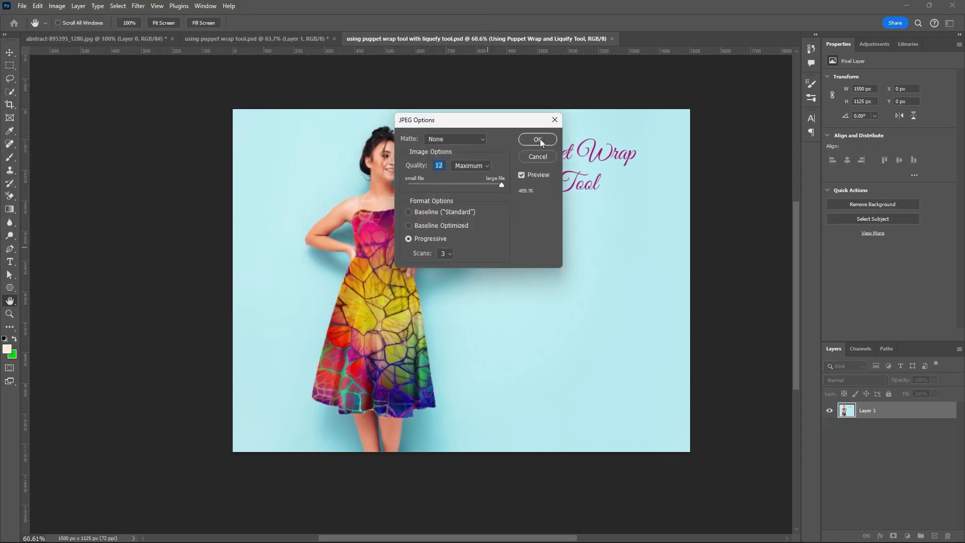
{"action": "left_click", "coordinate": [537, 140]}
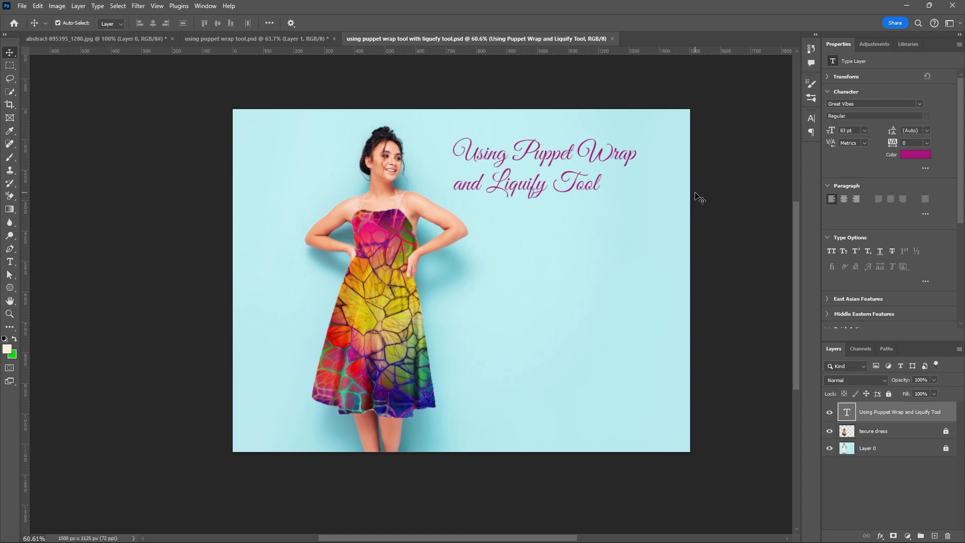